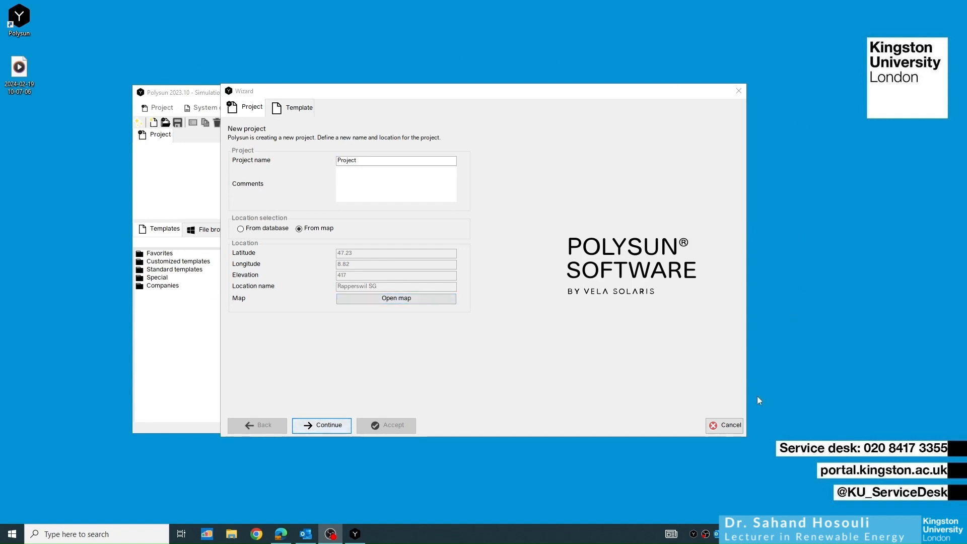
{"action": "left_click_drag", "start_coordinate": [367, 93], "coordinate": [356, 137]}
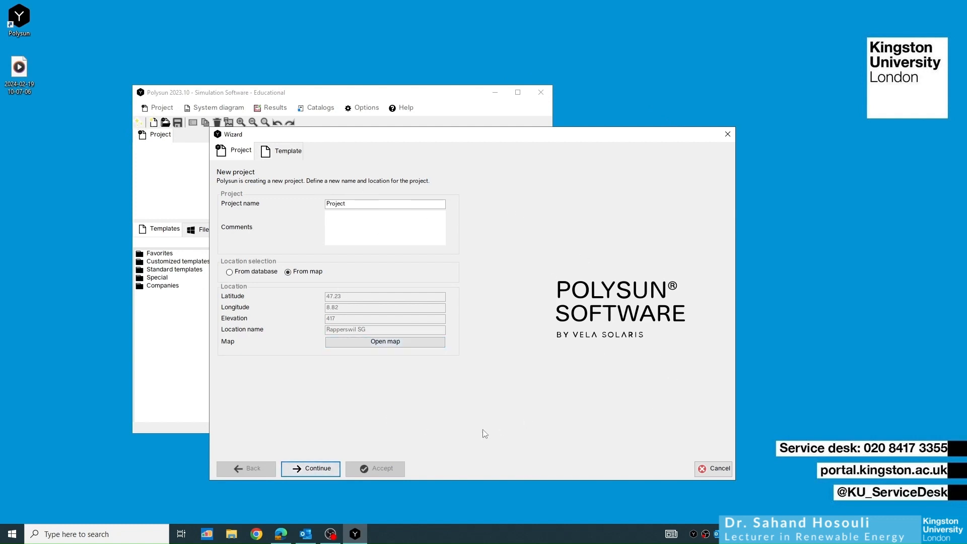
{"action": "left_click", "coordinate": [728, 140]}
{"action": "left_click_drag", "start_coordinate": [347, 95], "coordinate": [339, 81]}
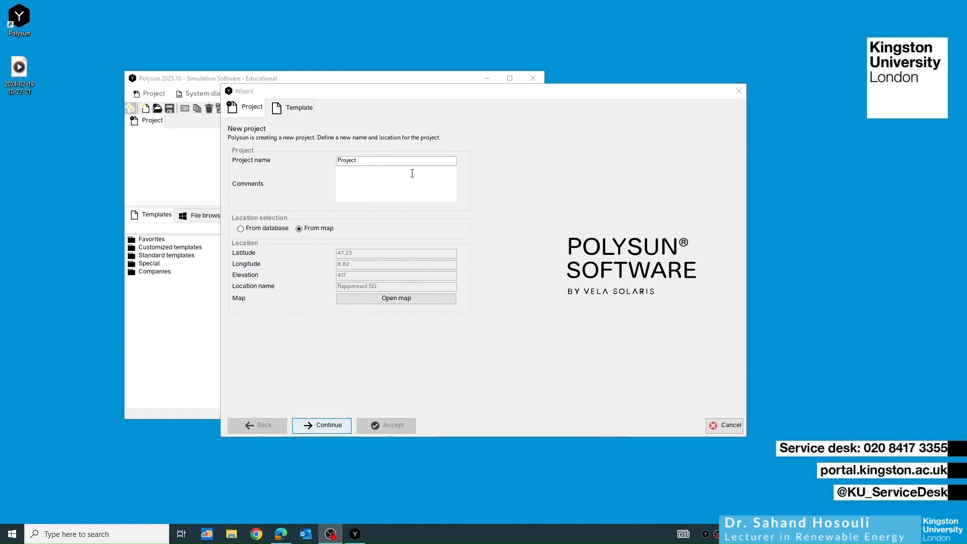
Step: Name the new project KU_1 and leave its comments empty
{"action": "double_click", "coordinate": [368, 162]}
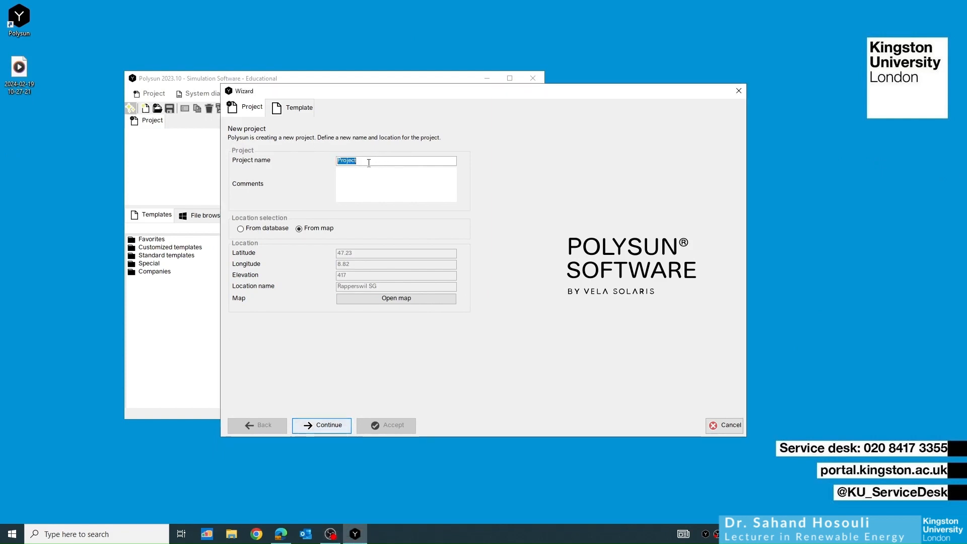
{"action": "type", "text": "KU_1"}
{"action": "left_click", "coordinate": [369, 172]}
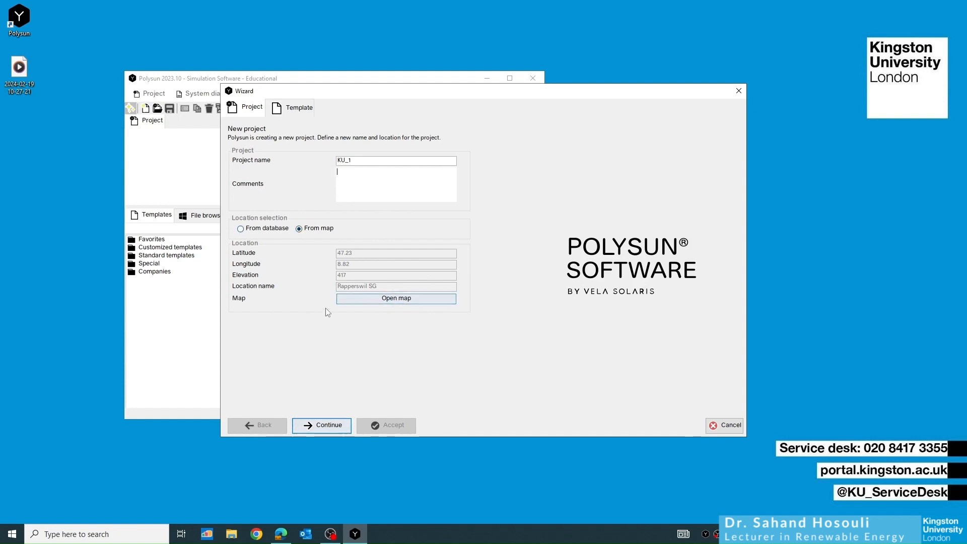
Step: Source the project location from the database, with Europe as the continent and Switzerland as the country
{"action": "left_click", "coordinate": [240, 229]}
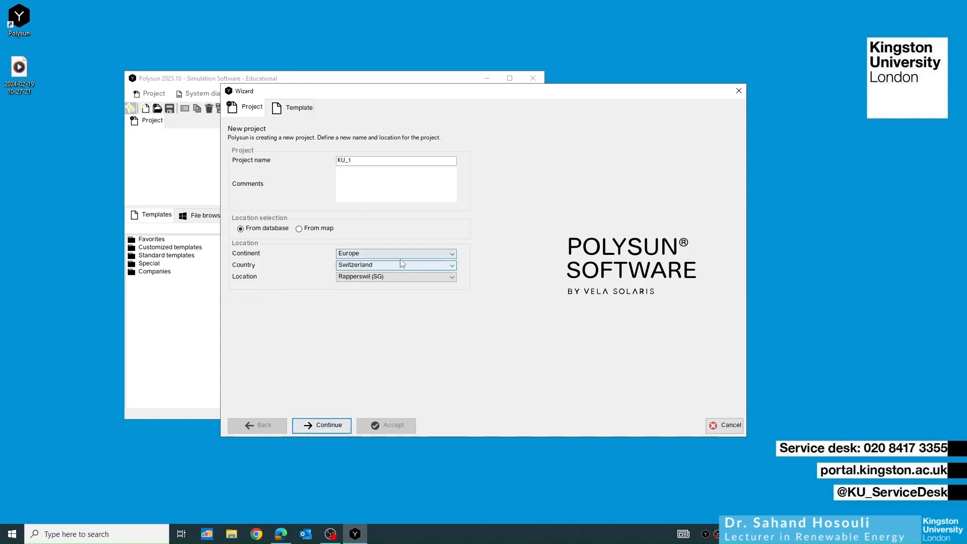
{"action": "left_click", "coordinate": [392, 254]}
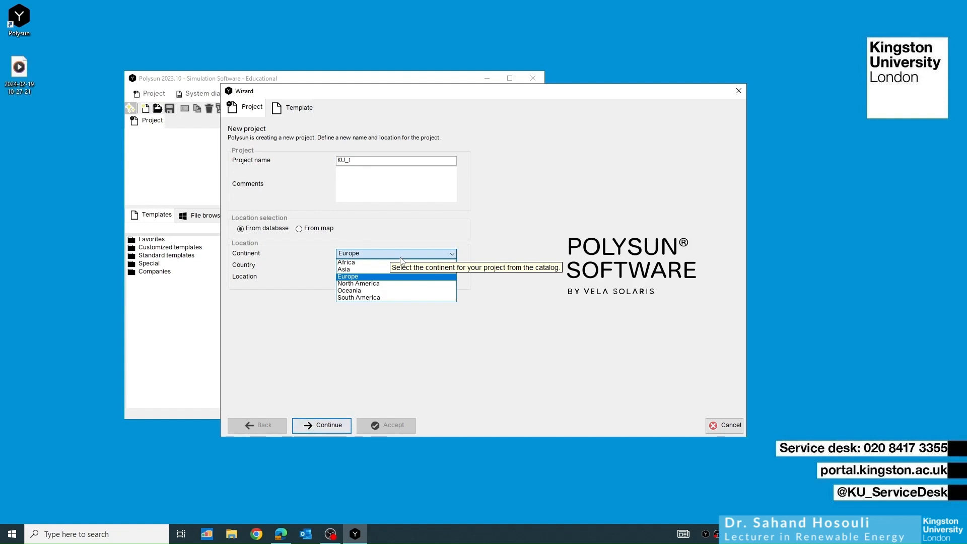
{"action": "left_click", "coordinate": [389, 257]}
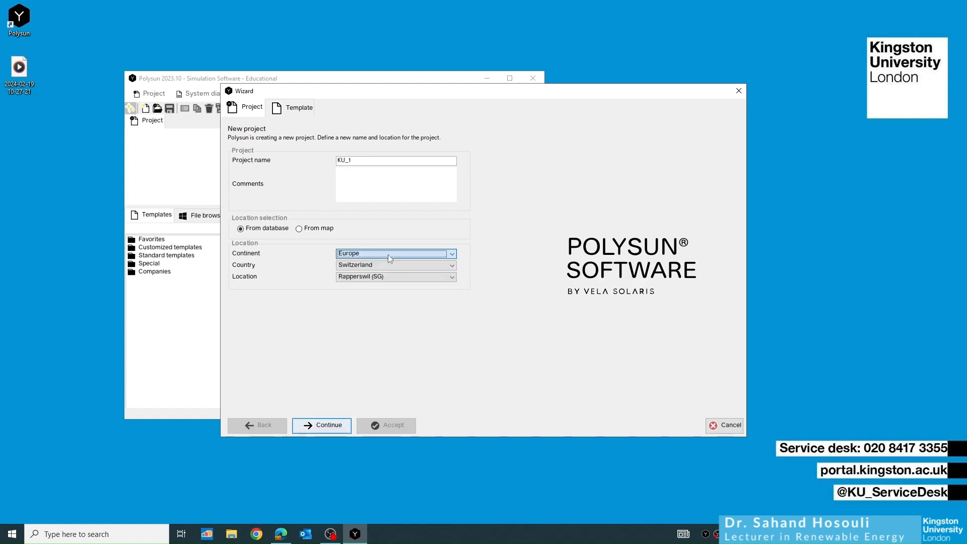
{"action": "left_click", "coordinate": [353, 267]}
{"action": "left_click", "coordinate": [353, 266]}
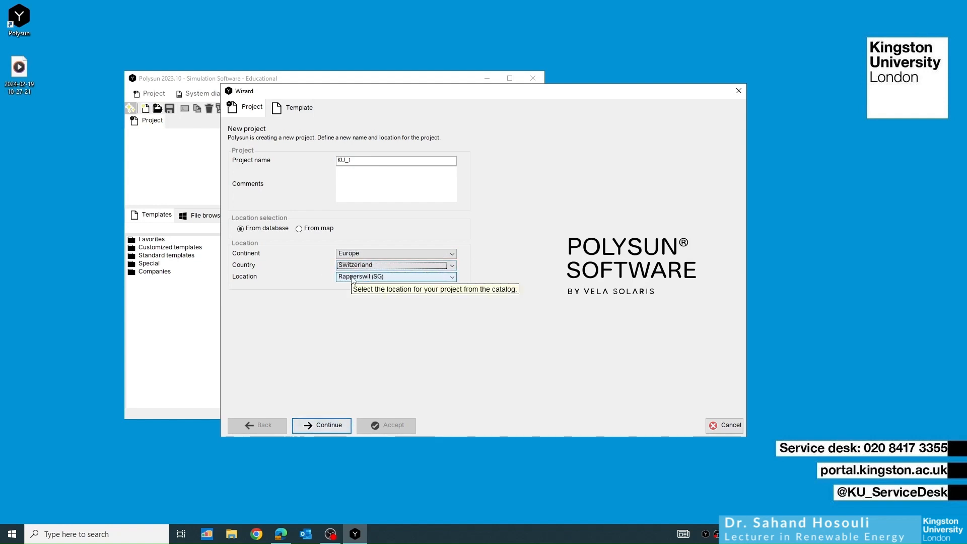
Step: Choose Winterthur (CH) as the project location and continue to the template selection
{"action": "left_click", "coordinate": [353, 278]}
{"action": "scroll", "coordinate": [436, 326], "scroll_direction": "down", "scroll_amount": 2}
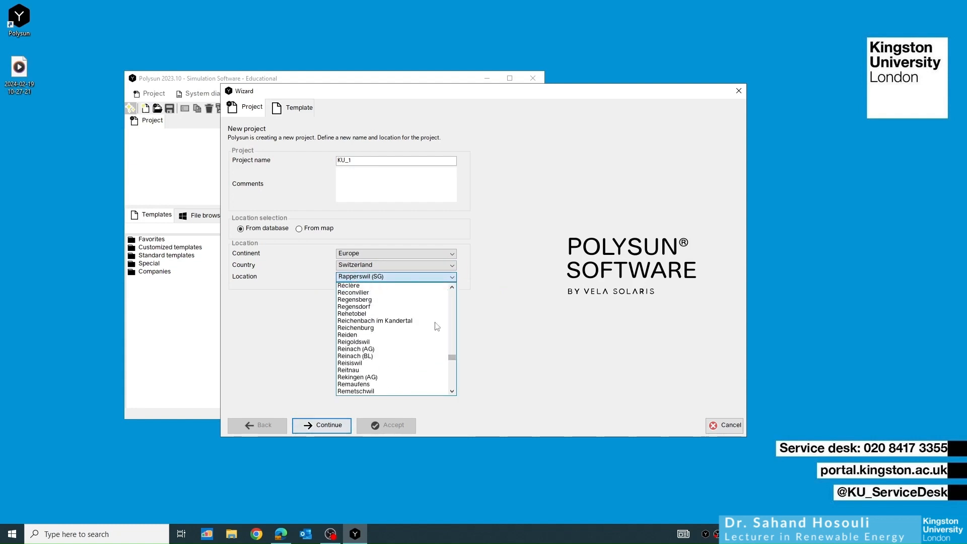
{"action": "scroll", "coordinate": [436, 326], "scroll_direction": "down", "scroll_amount": 15}
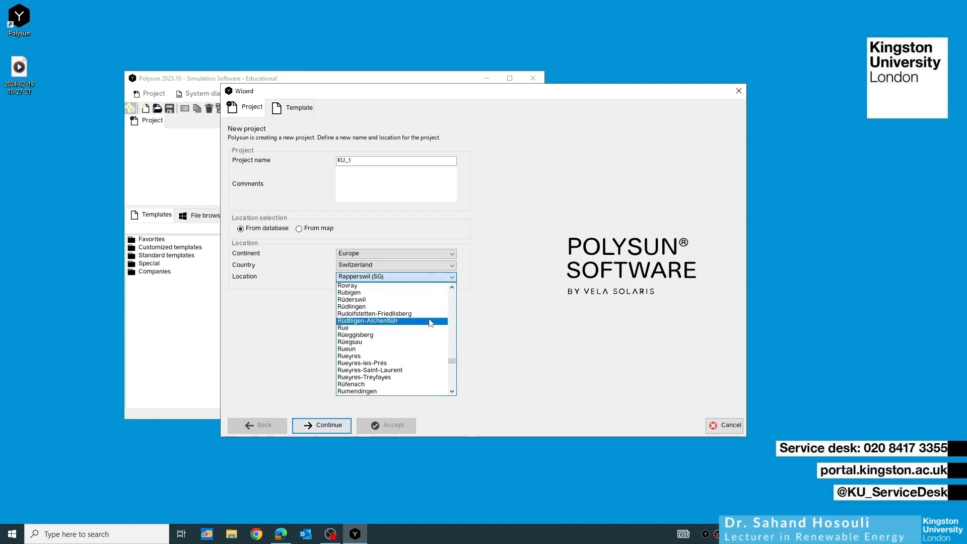
{"action": "scroll", "coordinate": [430, 323], "scroll_direction": "down", "scroll_amount": 20}
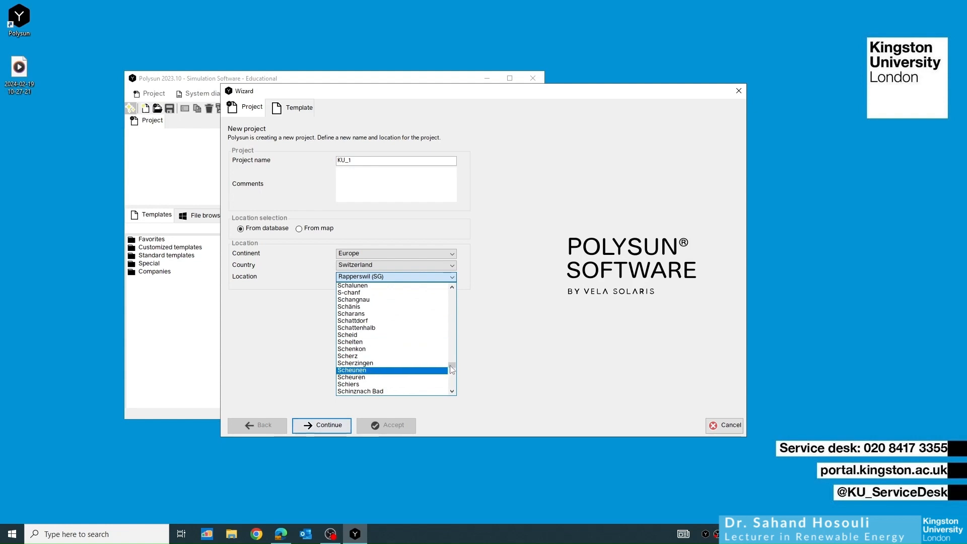
{"action": "mouse_move", "coordinate": [451, 364]}
{"action": "left_mouse_down"}
{"action": "mouse_move", "coordinate": [445, 340]}
{"action": "mouse_move", "coordinate": [448, 381]}
{"action": "left_mouse_up"}
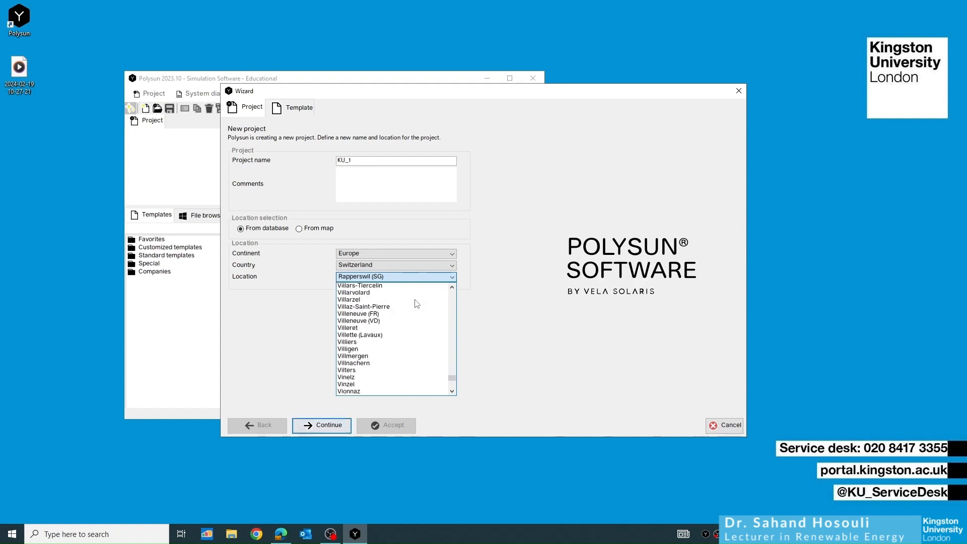
{"action": "scroll", "coordinate": [419, 308], "scroll_direction": "down", "scroll_amount": 10}
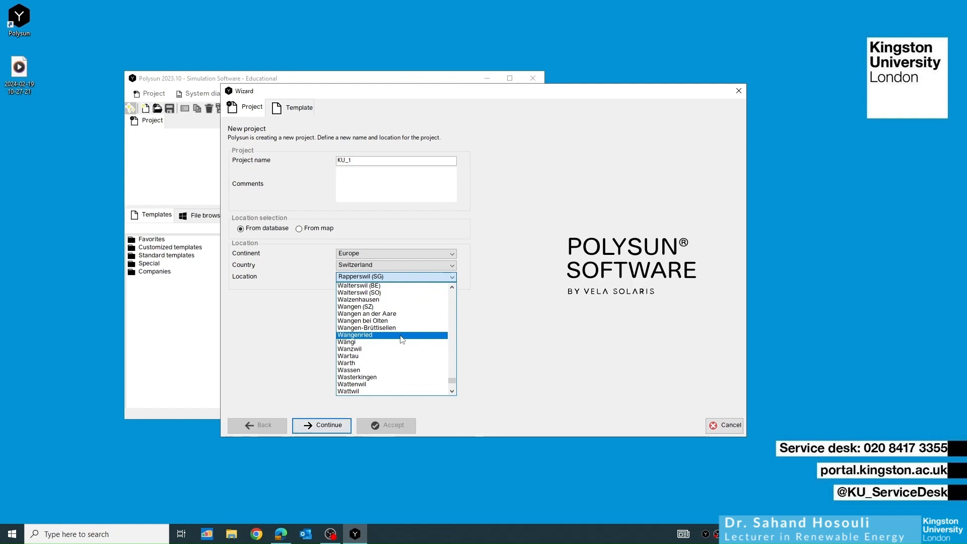
{"action": "scroll", "coordinate": [402, 339], "scroll_direction": "down", "scroll_amount": 8}
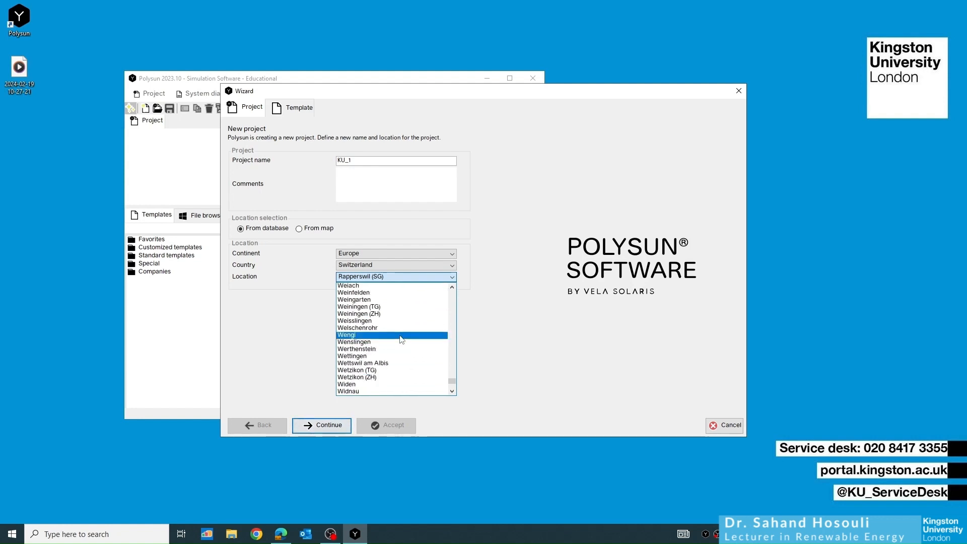
{"action": "scroll", "coordinate": [401, 338], "scroll_direction": "down", "scroll_amount": 10}
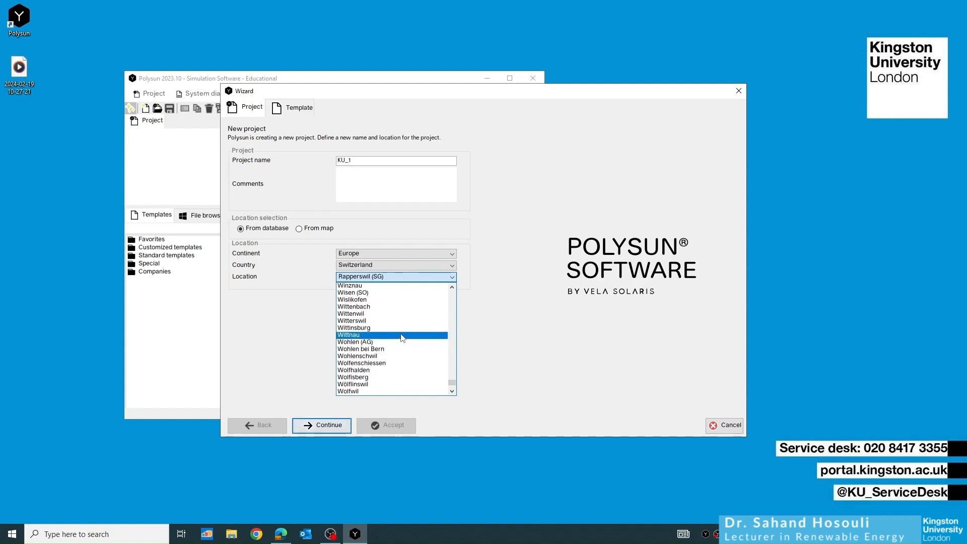
{"action": "scroll", "coordinate": [401, 338], "scroll_direction": "down", "scroll_amount": 4}
{"action": "scroll", "coordinate": [401, 337], "scroll_direction": "up", "scroll_amount": 6}
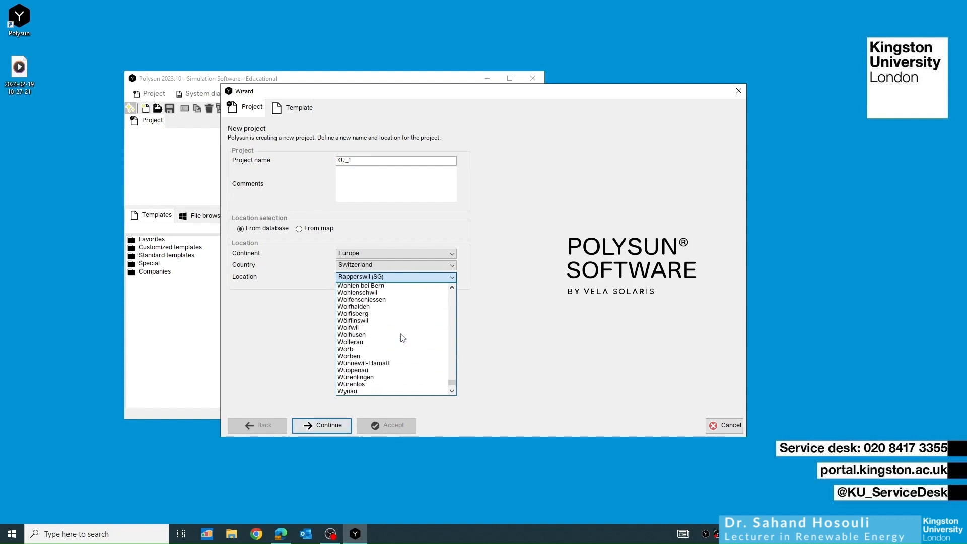
{"action": "left_click", "coordinate": [395, 320]}
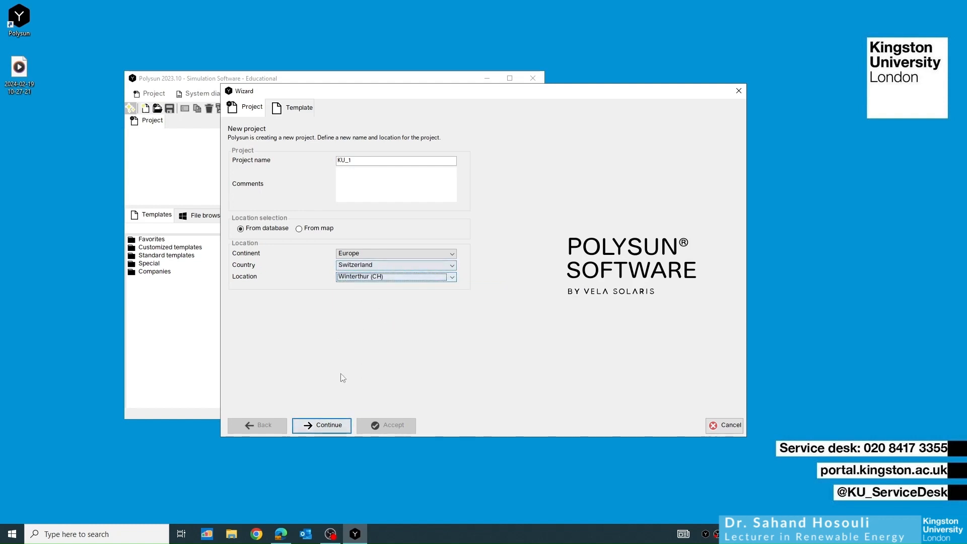
{"action": "left_click", "coordinate": [327, 426]}
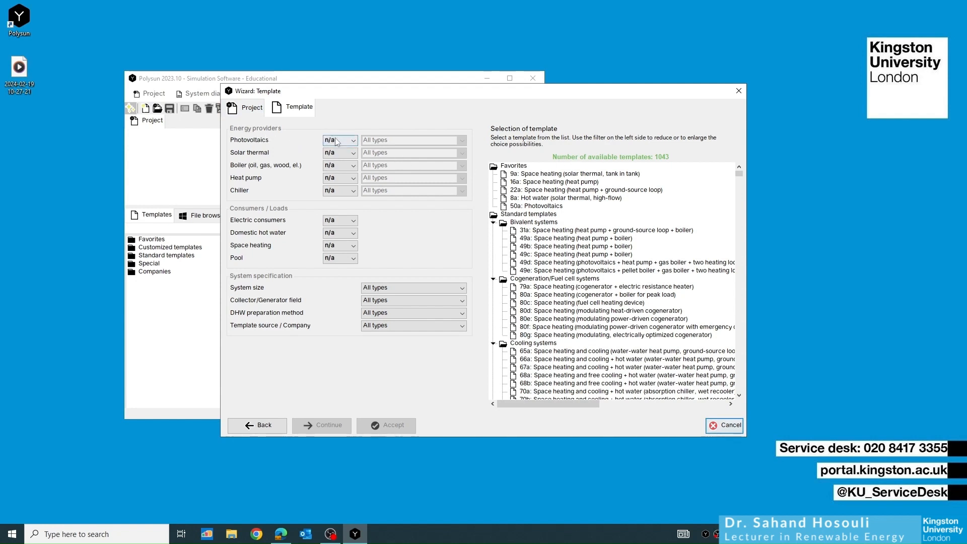
Step: Try the Photovoltaics template filter with Yes and No, and reset it to n/a
{"action": "left_click", "coordinate": [352, 141]}
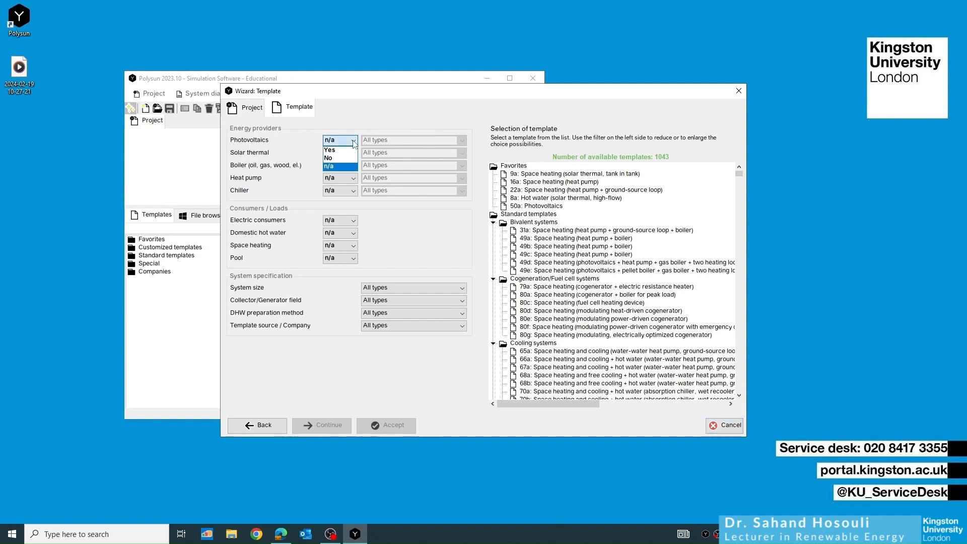
{"action": "left_click", "coordinate": [344, 149]}
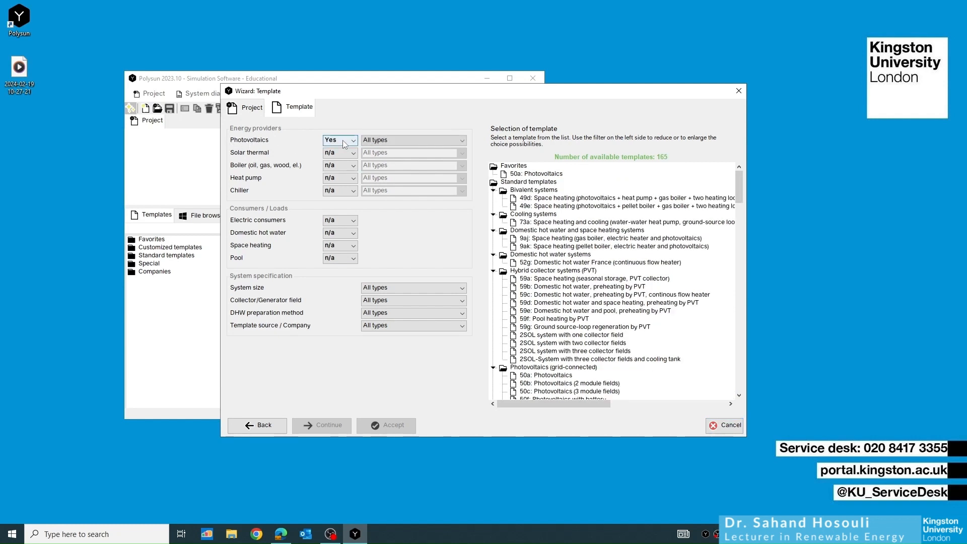
{"action": "left_click", "coordinate": [342, 141]}
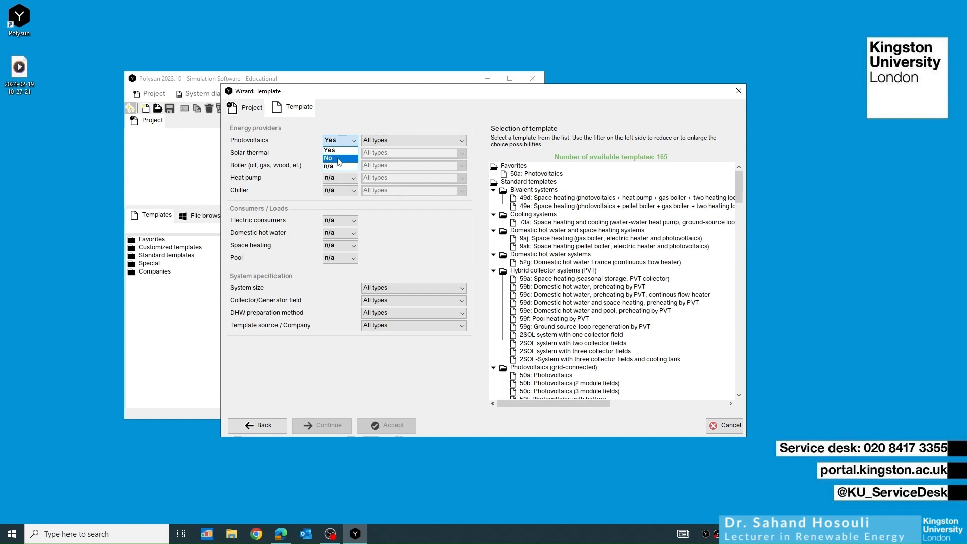
{"action": "left_click", "coordinate": [333, 156]}
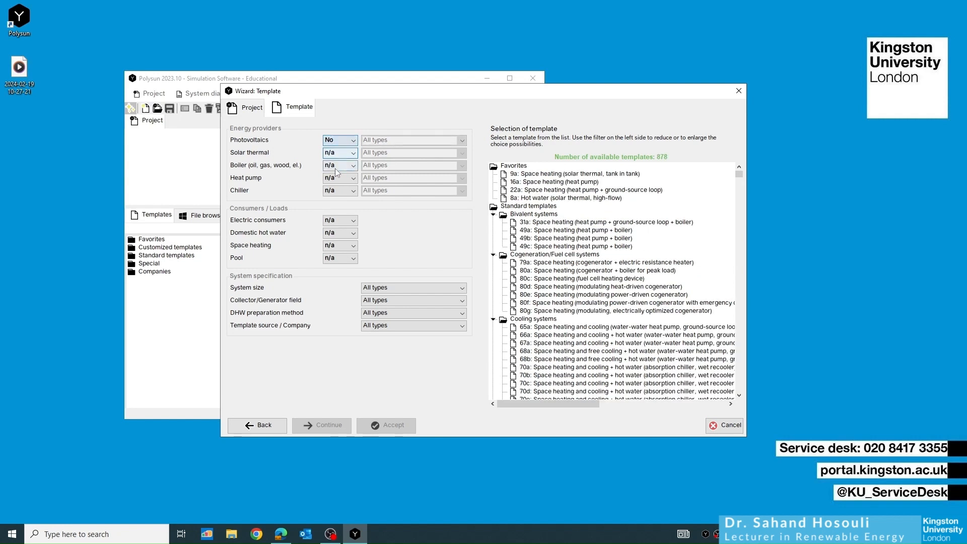
{"action": "left_click", "coordinate": [340, 141]}
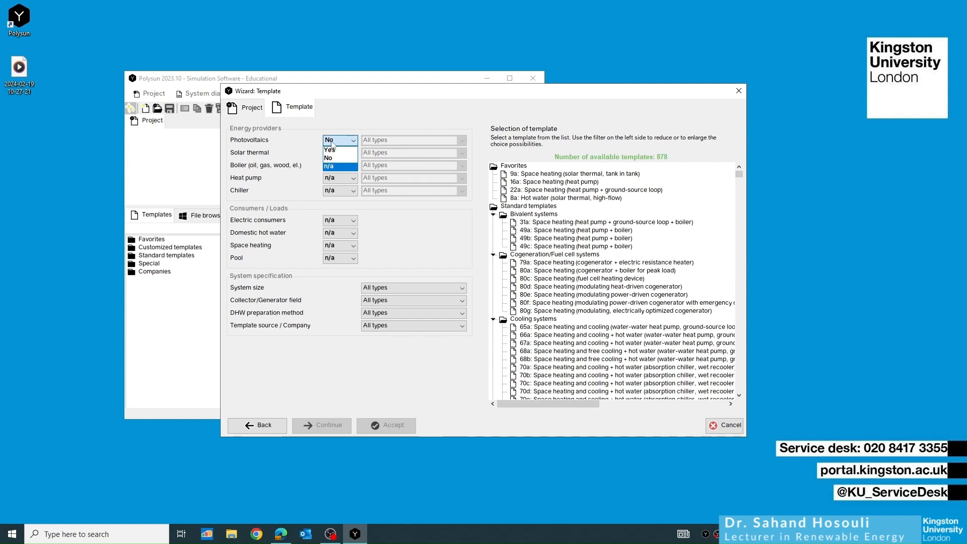
{"action": "left_click", "coordinate": [342, 166]}
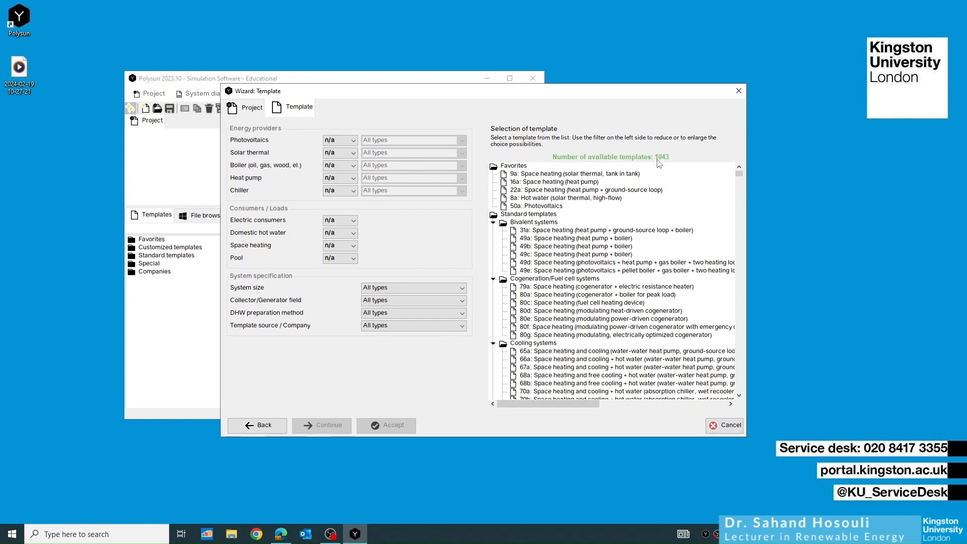
Step: Preview a few space heating templates in the unfiltered list and set the Photovoltaics filter to Yes
{"action": "mouse_move", "coordinate": [568, 177]}
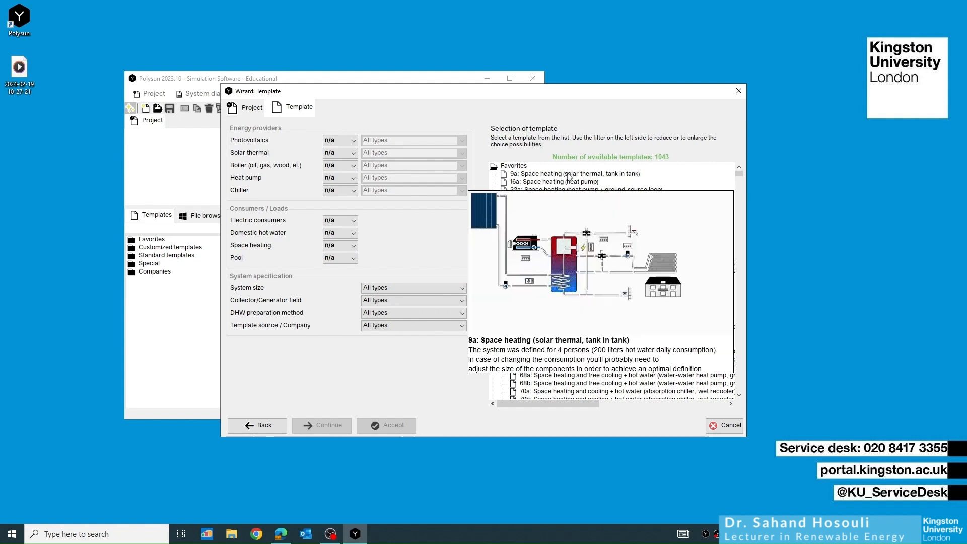
{"action": "scroll", "coordinate": [688, 193], "scroll_direction": "down", "scroll_amount": 10}
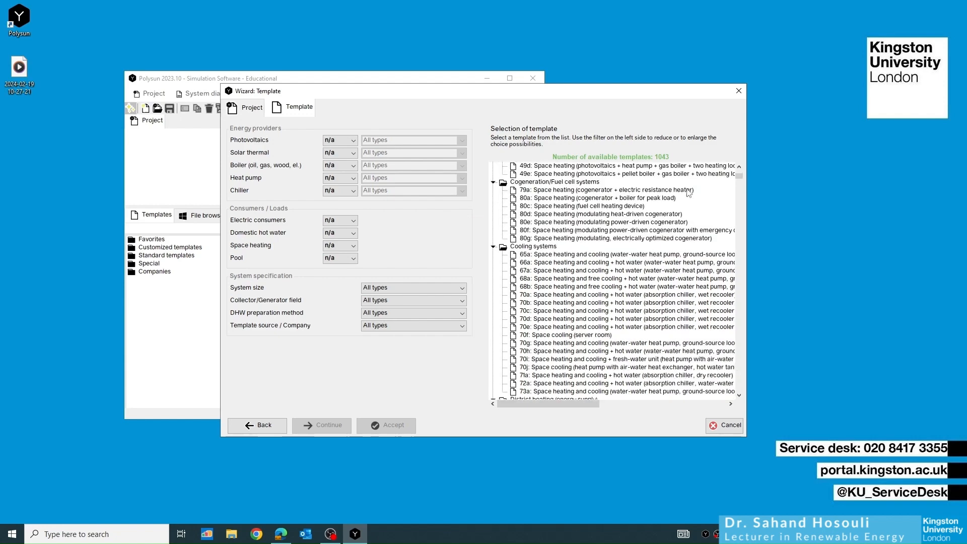
{"action": "mouse_move", "coordinate": [559, 257]}
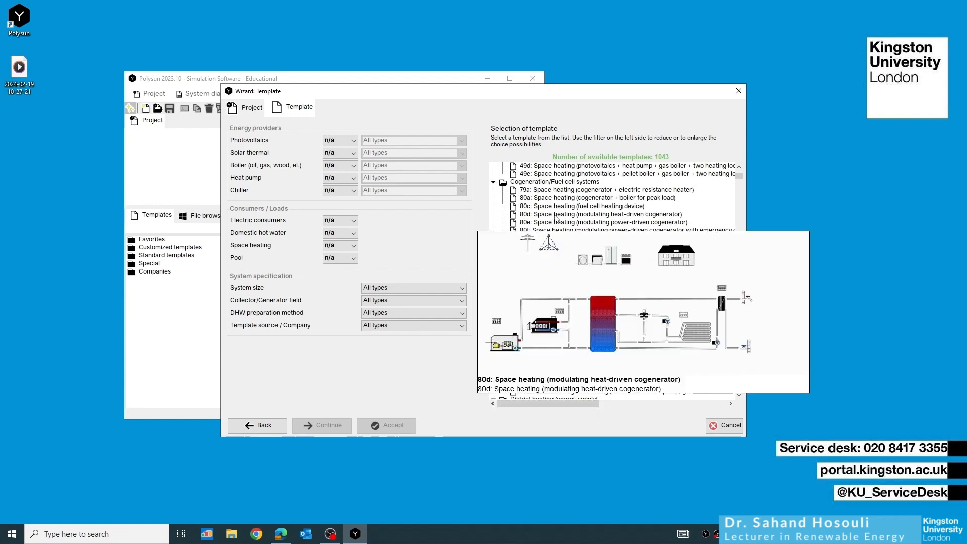
{"action": "scroll", "coordinate": [562, 200], "scroll_direction": "up", "scroll_amount": 2}
{"action": "scroll", "coordinate": [562, 200], "scroll_direction": "up", "scroll_amount": 2}
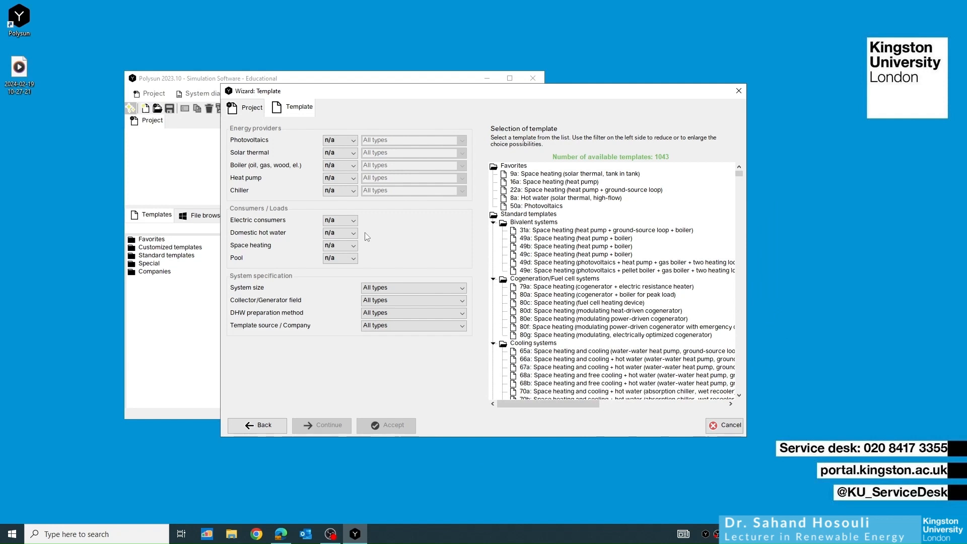
{"action": "left_click", "coordinate": [345, 144]}
{"action": "left_click", "coordinate": [341, 151]}
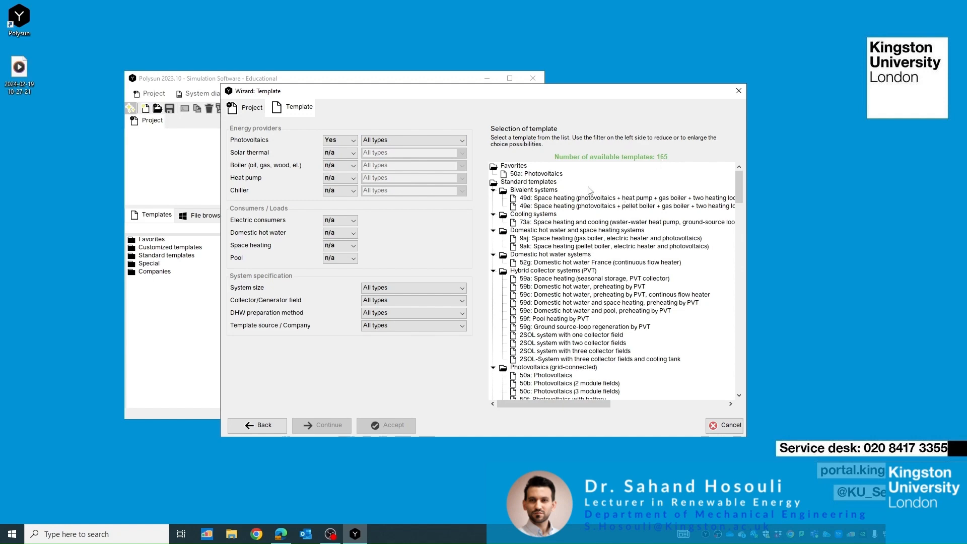
Step: Examine the photovoltaic templates on offer, previewing diagrams such as the electric vehicle charged by photovoltaic energy
{"action": "mouse_move", "coordinate": [526, 176]}
{"action": "mouse_move", "coordinate": [592, 208]}
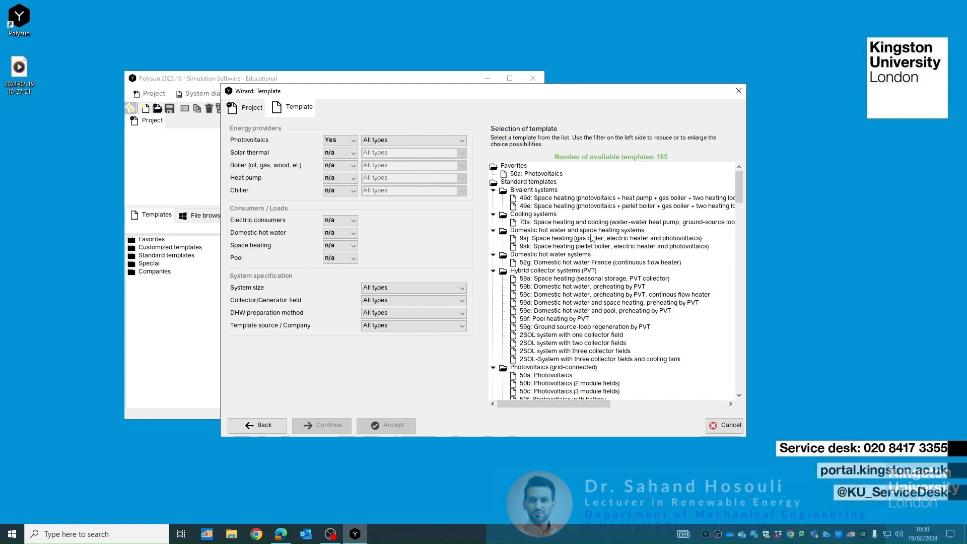
{"action": "scroll", "coordinate": [589, 227], "scroll_direction": "down", "scroll_amount": 5}
{"action": "scroll", "coordinate": [587, 247], "scroll_direction": "down", "scroll_amount": 4}
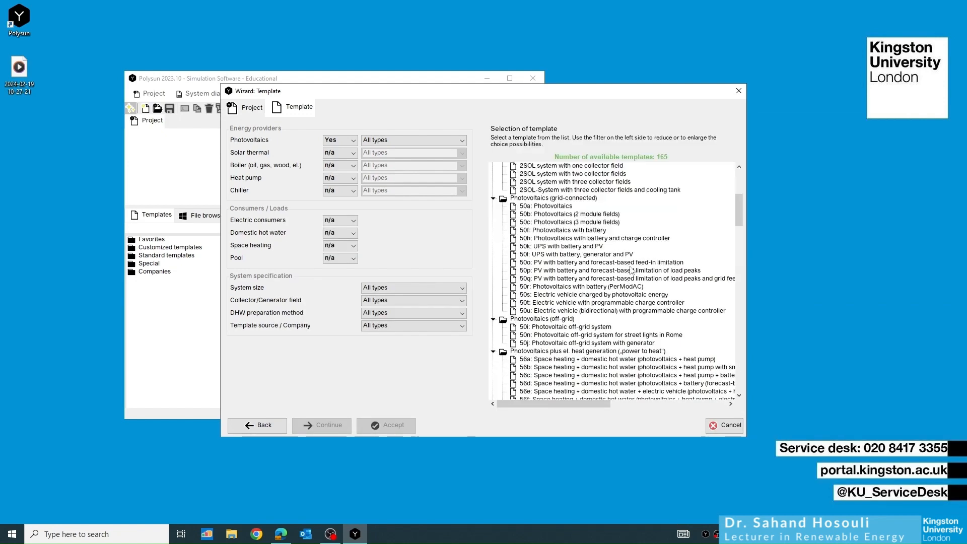
{"action": "mouse_move", "coordinate": [556, 288]}
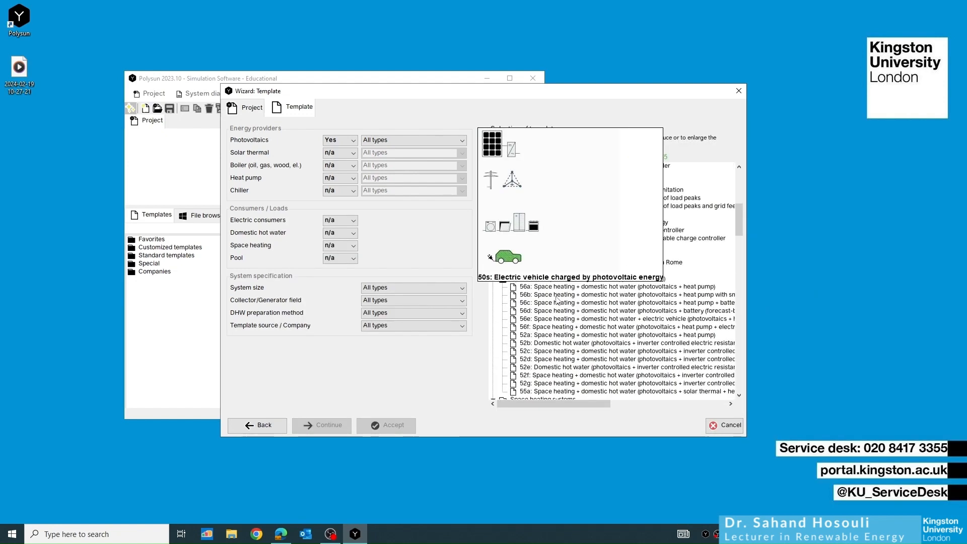
{"action": "scroll", "coordinate": [555, 322], "scroll_direction": "down", "scroll_amount": 6}
{"action": "mouse_move", "coordinate": [557, 341]}
{"action": "scroll", "coordinate": [556, 341], "scroll_direction": "up", "scroll_amount": 15}
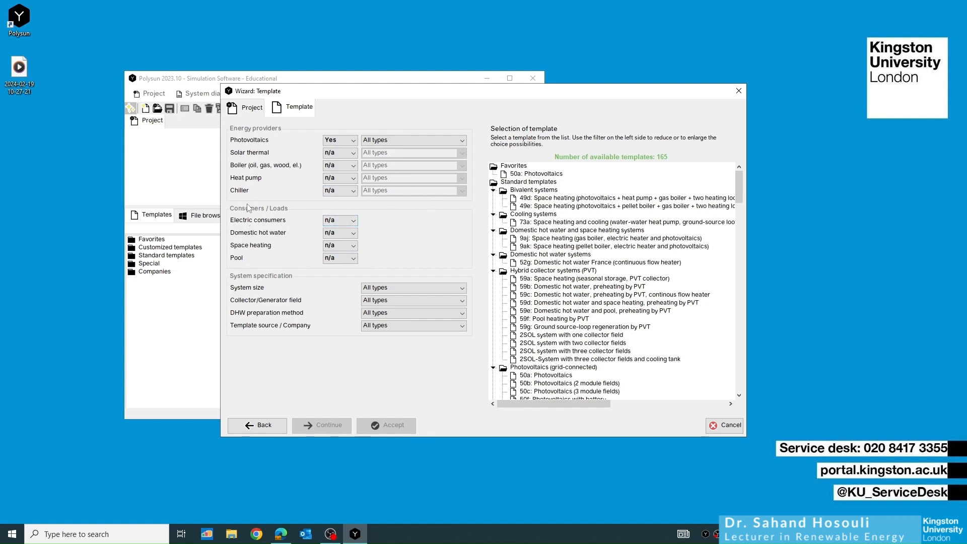
Step: Restrict the photovoltaic templates to those with electric consumers by setting that filter to Yes
{"action": "left_click", "coordinate": [339, 220]}
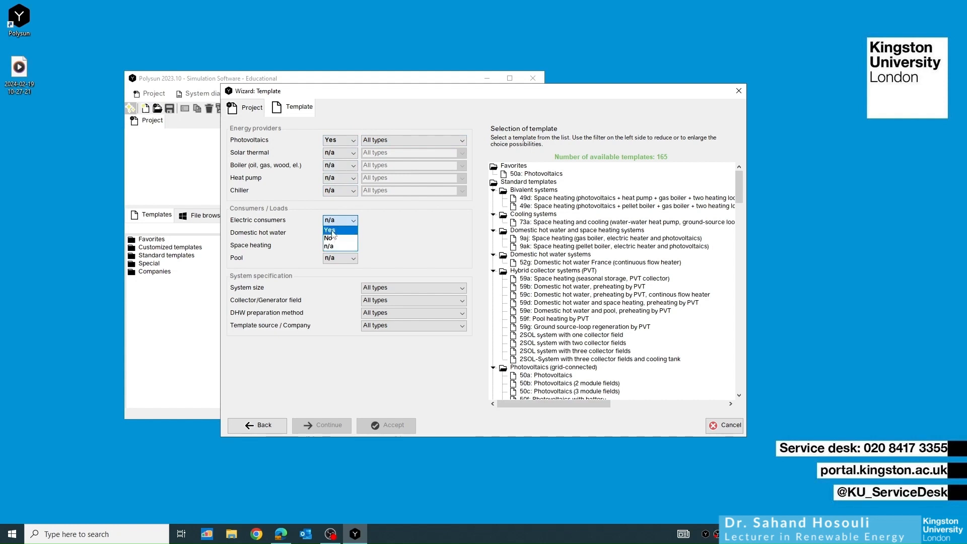
{"action": "left_click", "coordinate": [332, 231]}
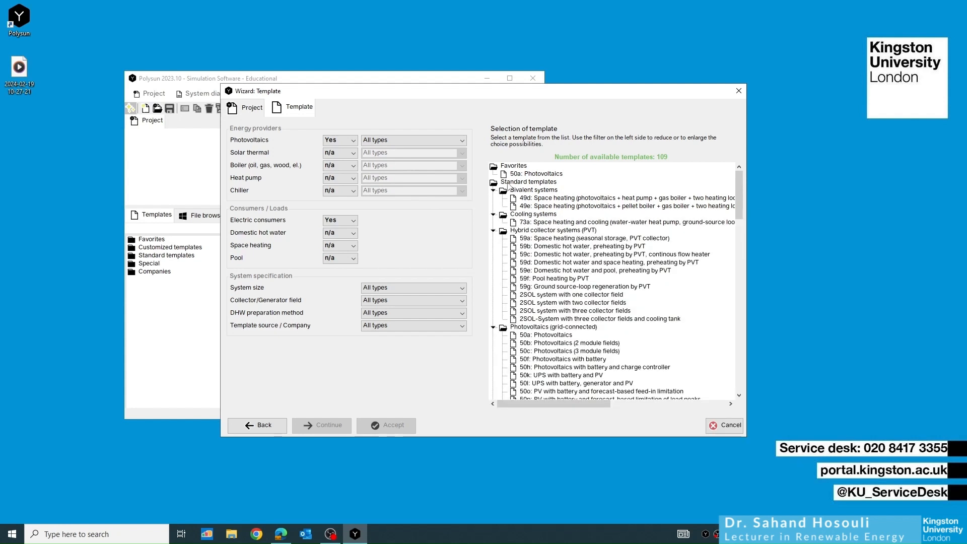
Step: Select the favourite template 50a: Photovoltaics and go to the electric grid settings
{"action": "mouse_move", "coordinate": [524, 177]}
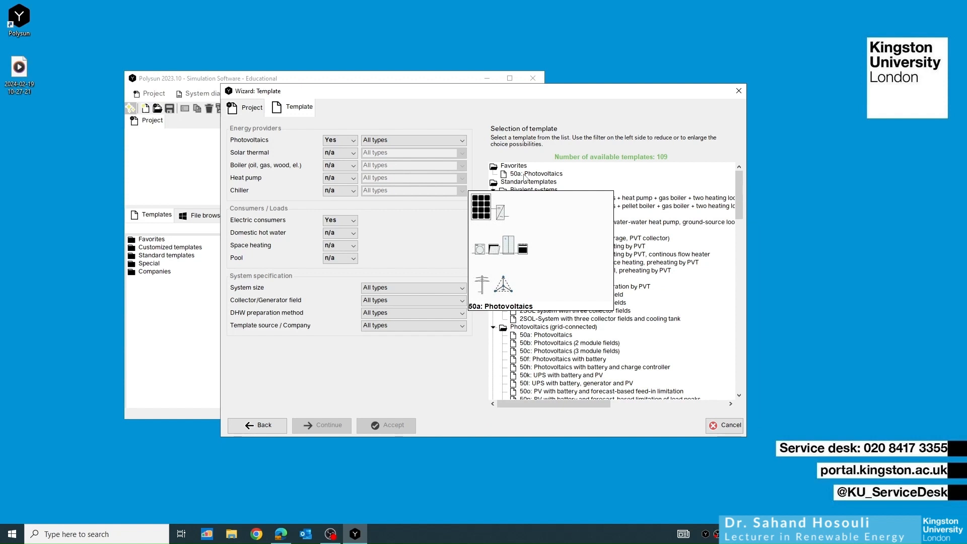
{"action": "left_click", "coordinate": [522, 174]}
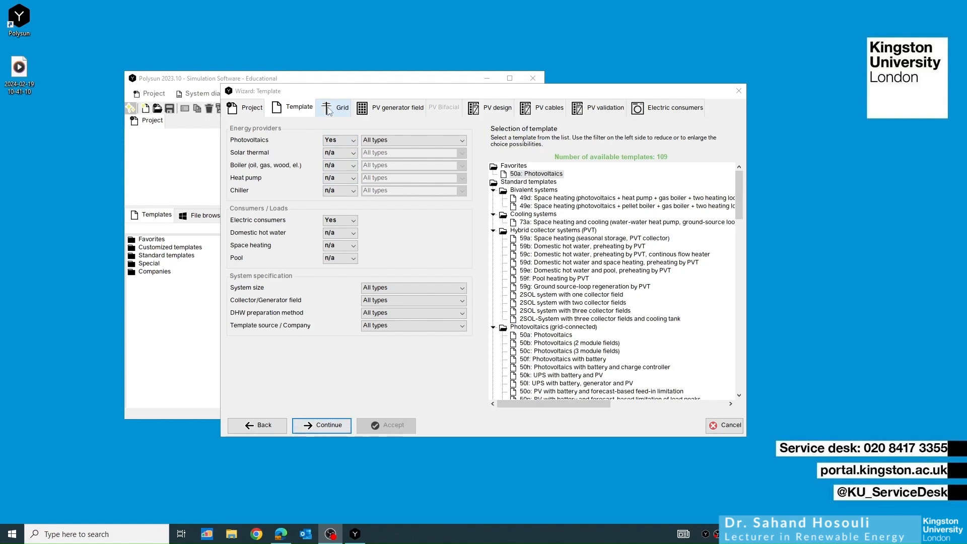
{"action": "left_click", "coordinate": [331, 110]}
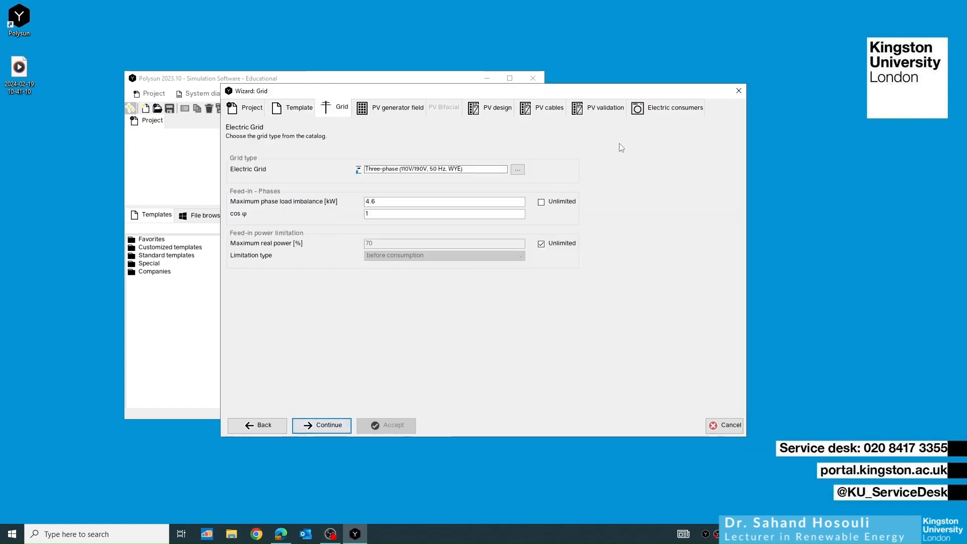
Step: Choose Three-phase (230V/400V, 50 Hz, WYE, DE) from the catalog as the electric grid type
{"action": "left_click", "coordinate": [517, 170]}
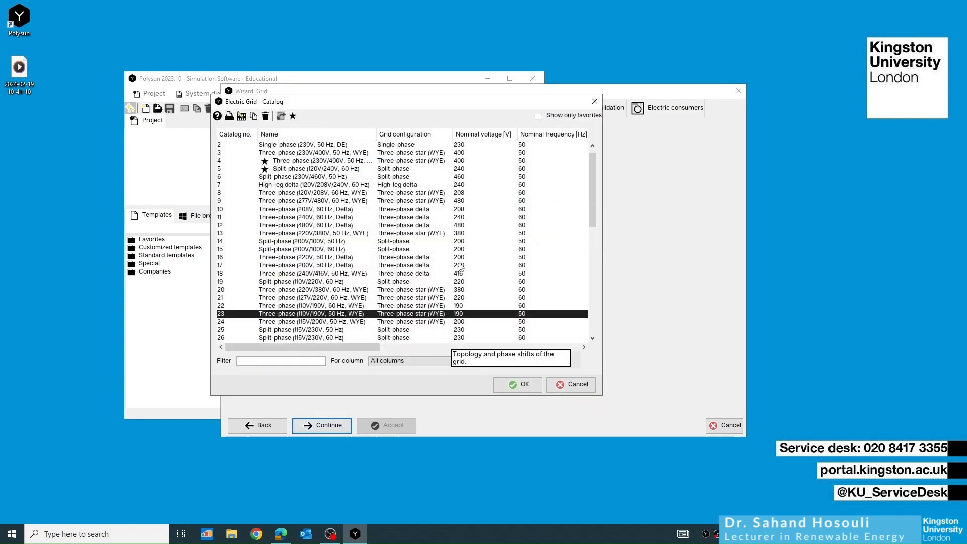
{"action": "left_click_drag", "start_coordinate": [602, 395], "coordinate": [645, 424]}
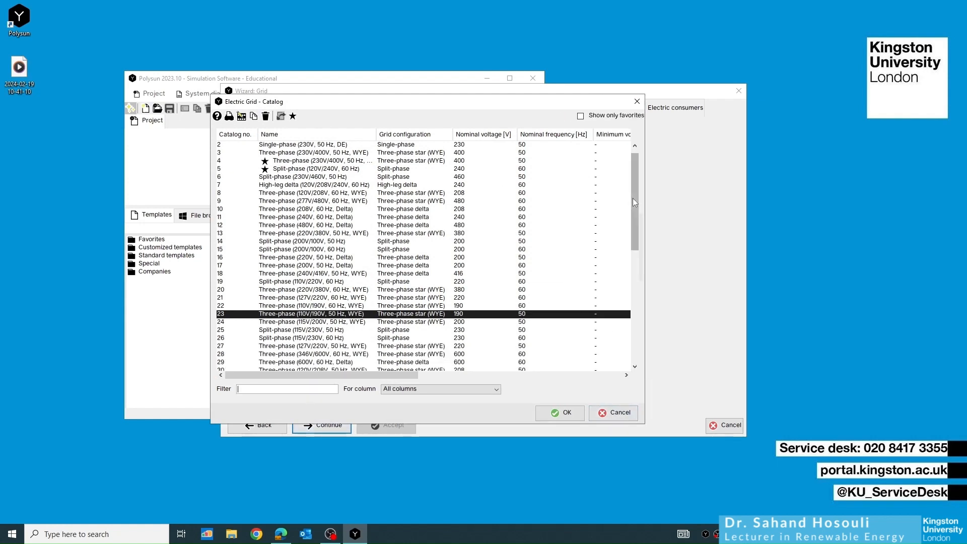
{"action": "mouse_move", "coordinate": [630, 194]}
{"action": "left_mouse_down"}
{"action": "mouse_move", "coordinate": [637, 309]}
{"action": "mouse_move", "coordinate": [634, 196]}
{"action": "left_mouse_up"}
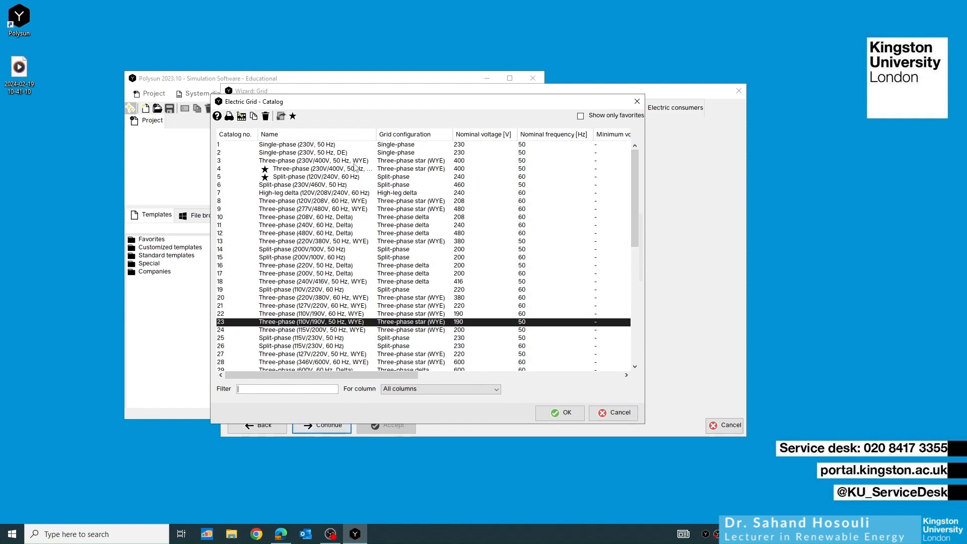
{"action": "left_click", "coordinate": [305, 172]}
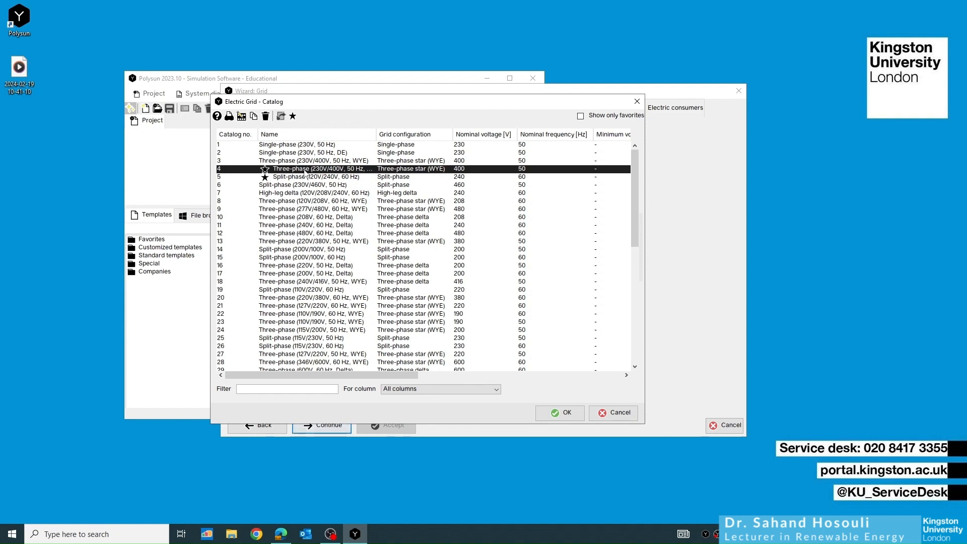
{"action": "left_click", "coordinate": [558, 414]}
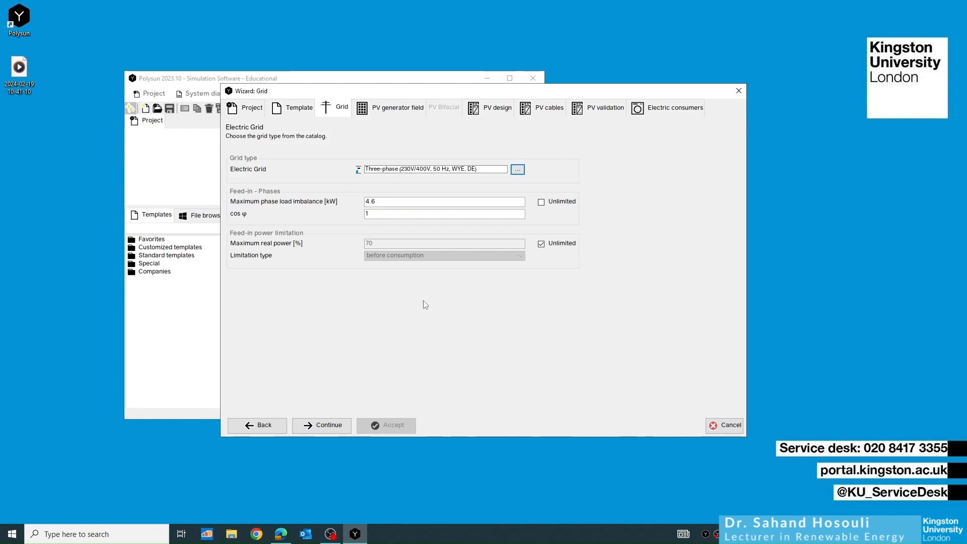
Step: Open the module catalog for the PV generator field and filter the Manufacturer column by solarz
{"action": "left_click", "coordinate": [326, 427]}
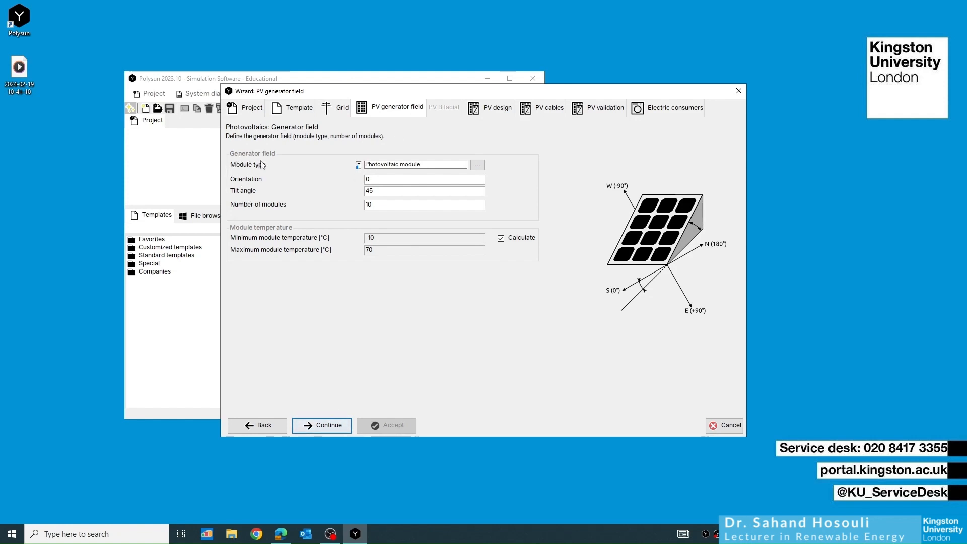
{"action": "left_click", "coordinate": [477, 165]}
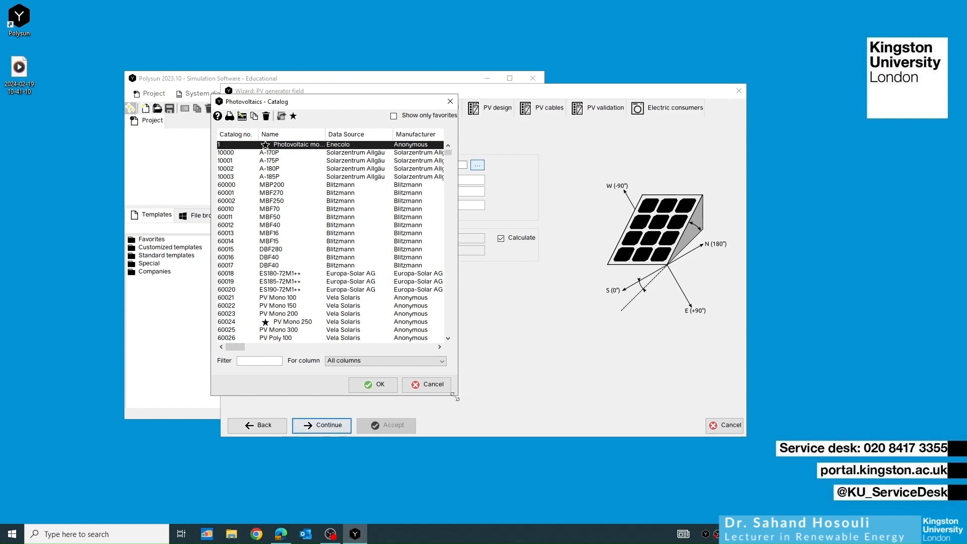
{"action": "left_click_drag", "start_coordinate": [455, 397], "coordinate": [693, 464]}
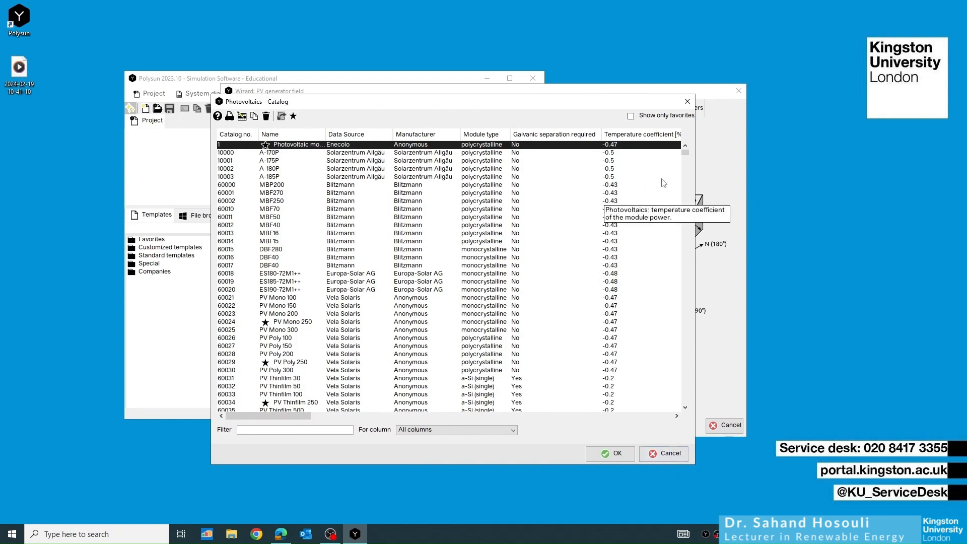
{"action": "left_click_drag", "start_coordinate": [685, 152], "coordinate": [661, 152]}
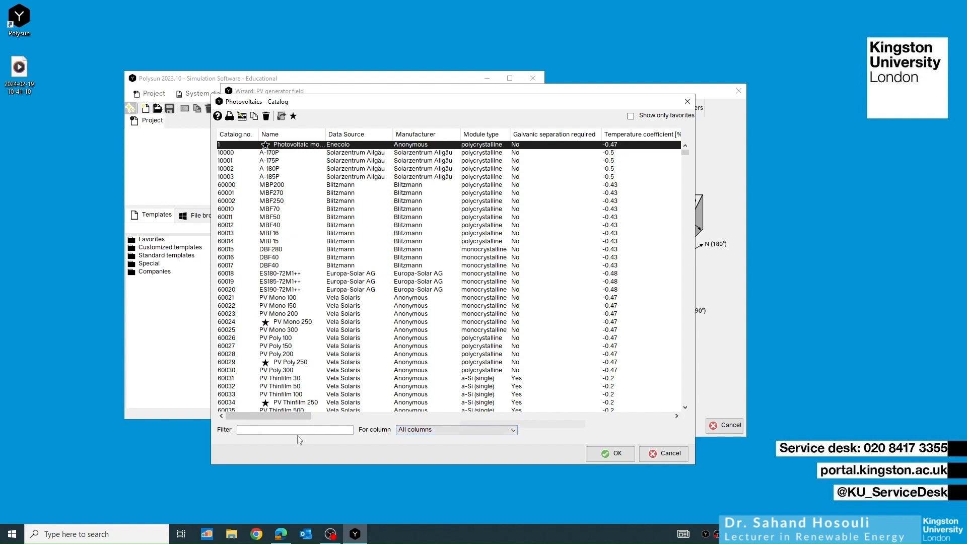
{"action": "left_click", "coordinate": [428, 432]}
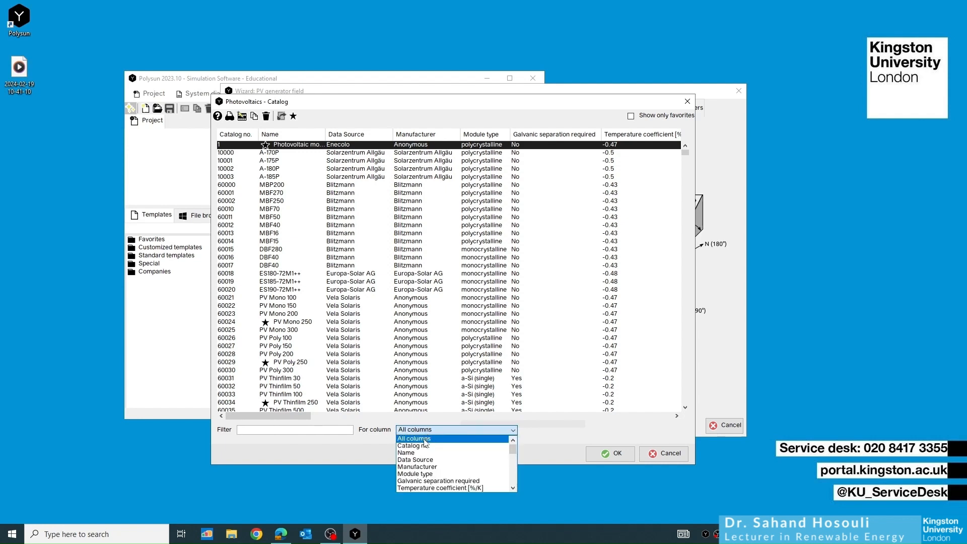
{"action": "left_click", "coordinate": [419, 467]}
{"action": "left_click", "coordinate": [313, 430]}
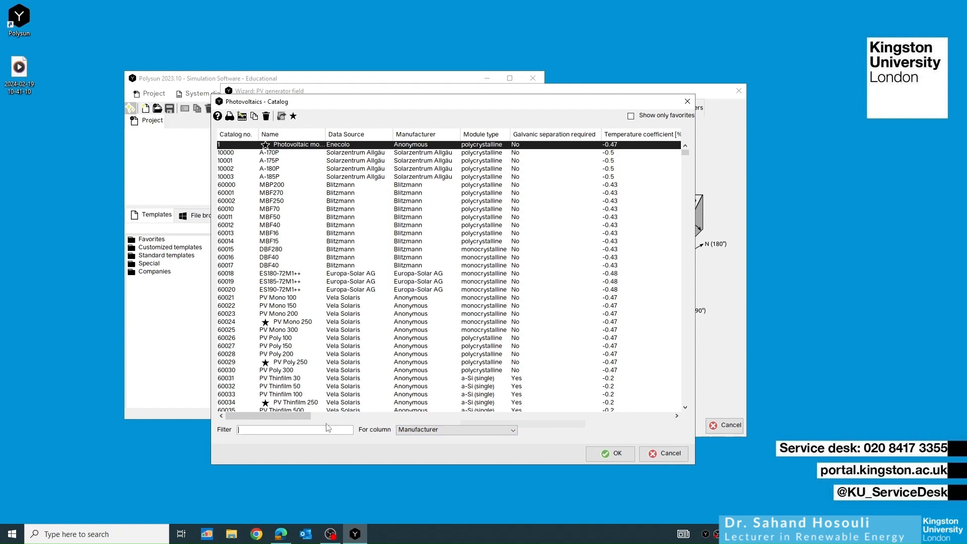
{"action": "type", "text": "solar"}
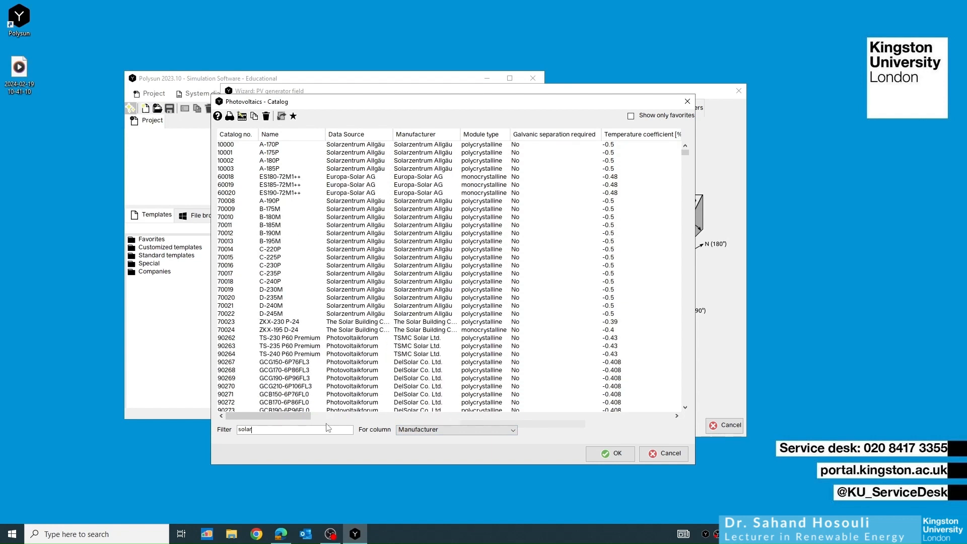
{"action": "type", "text": "z"}
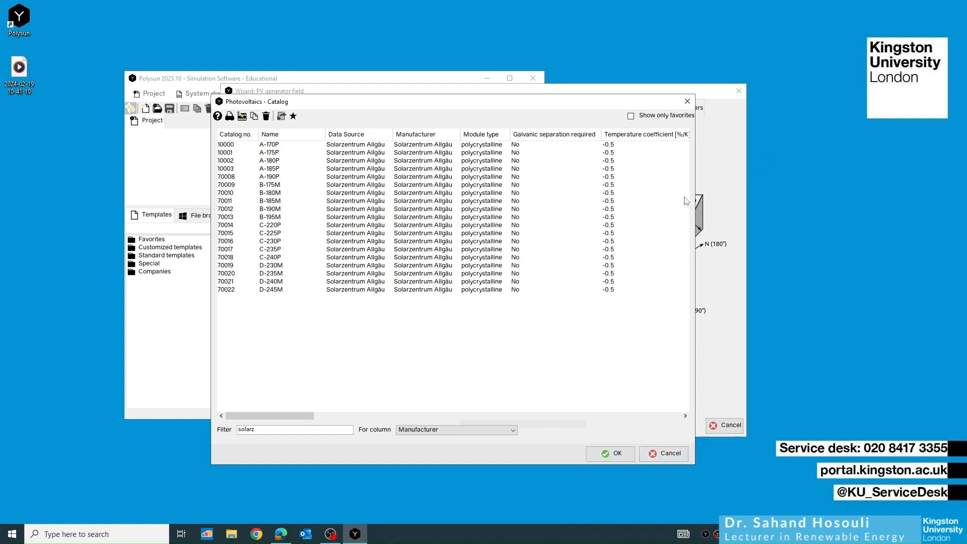
Step: Widen the module catalog and narrow its galvanic separation and temperature coefficient columns to fit the power and dimension columns
{"action": "left_click_drag", "start_coordinate": [695, 206], "coordinate": [846, 210]}
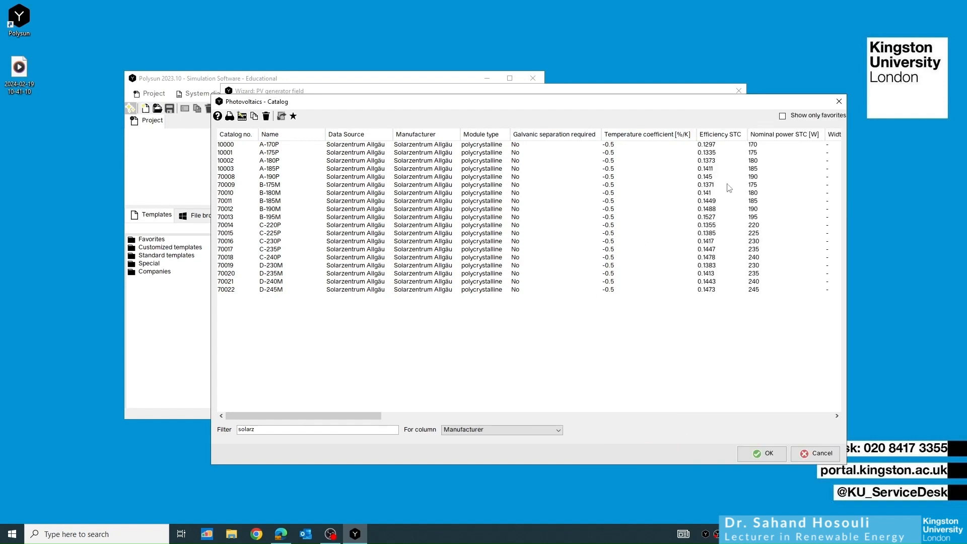
{"action": "left_click_drag", "start_coordinate": [601, 138], "coordinate": [569, 138]}
{"action": "left_click_drag", "start_coordinate": [664, 136], "coordinate": [634, 136]}
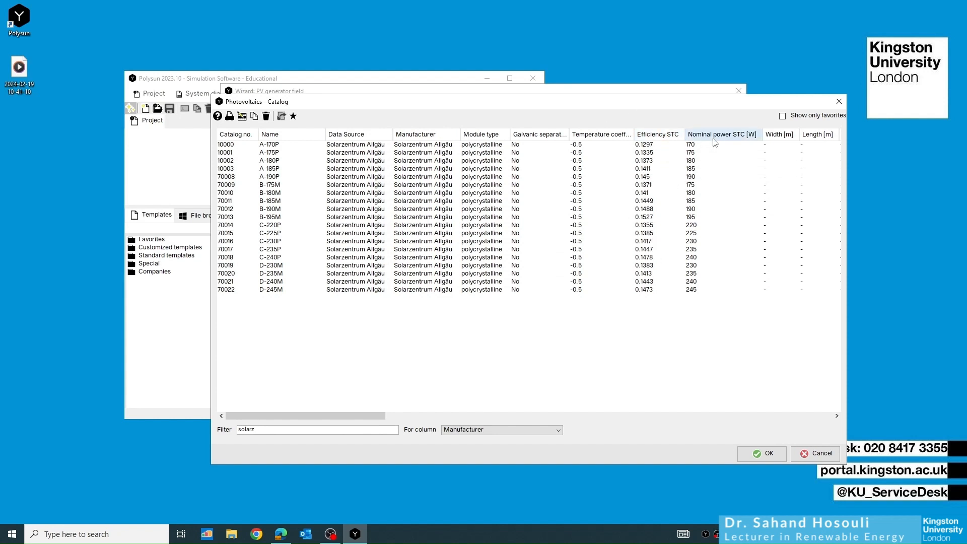
{"action": "left_click_drag", "start_coordinate": [760, 134], "coordinate": [763, 133]}
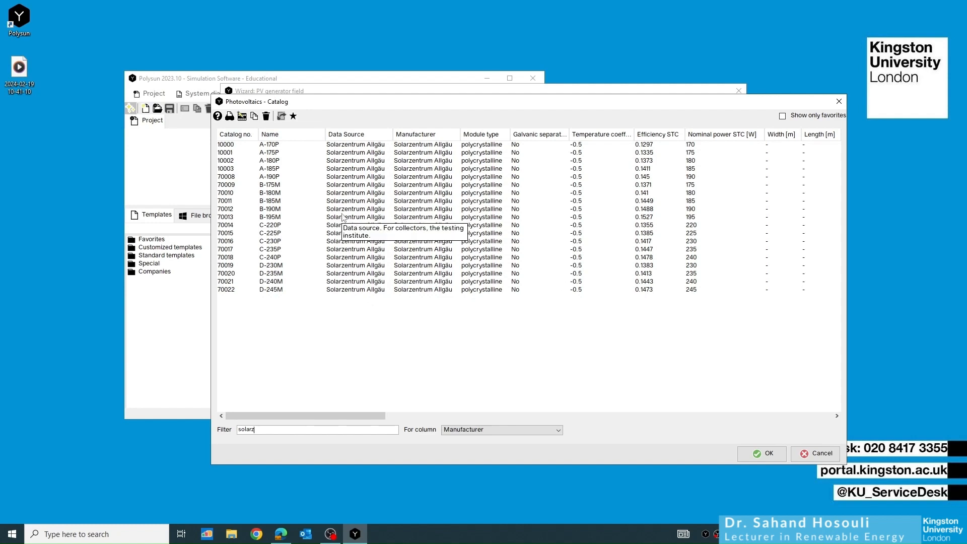
Step: Clear the manufacturer filter, browse the full module catalog, and filter by solarz again
{"action": "left_click_drag", "start_coordinate": [317, 429], "coordinate": [237, 430]}
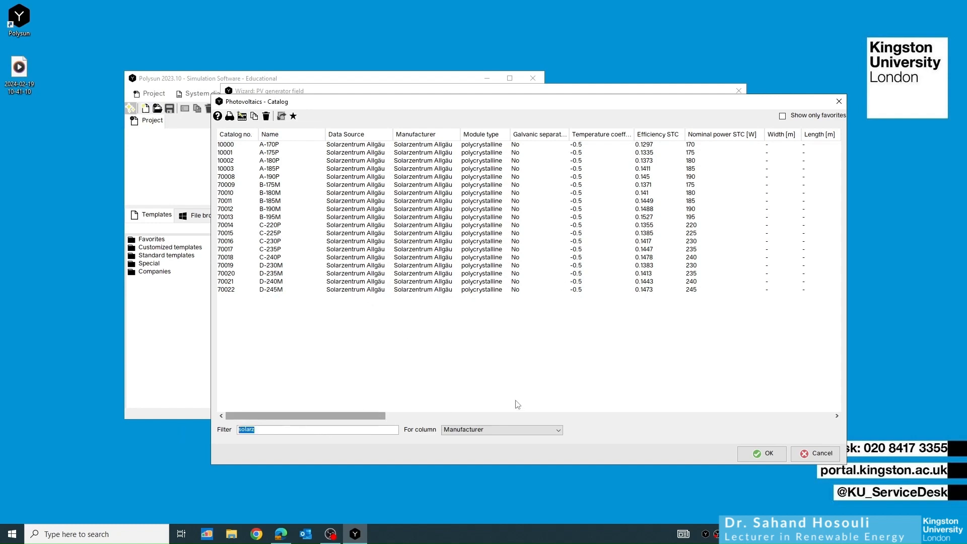
{"action": "key", "text": "BackSpace"}
{"action": "scroll", "coordinate": [579, 256], "scroll_direction": "down", "scroll_amount": 10}
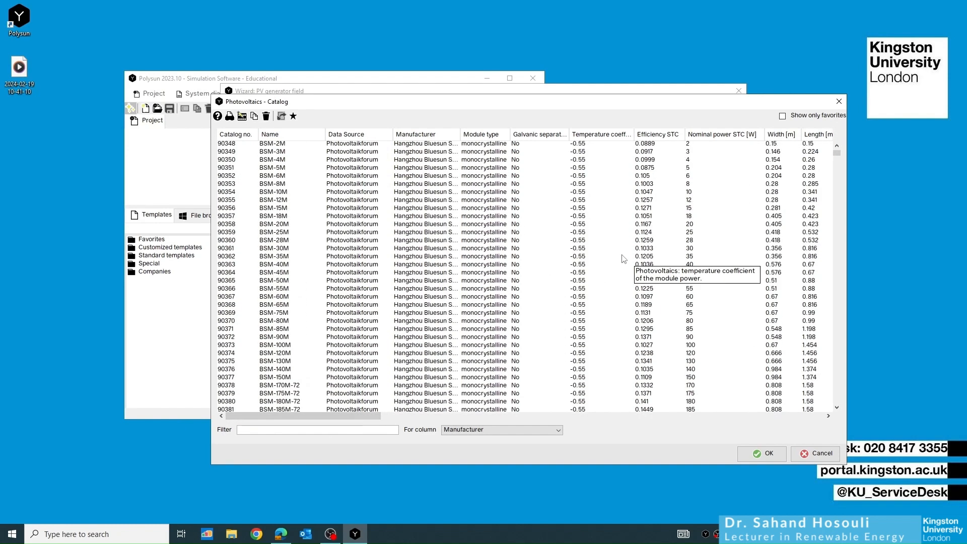
{"action": "scroll", "coordinate": [623, 259], "scroll_direction": "down", "scroll_amount": 20}
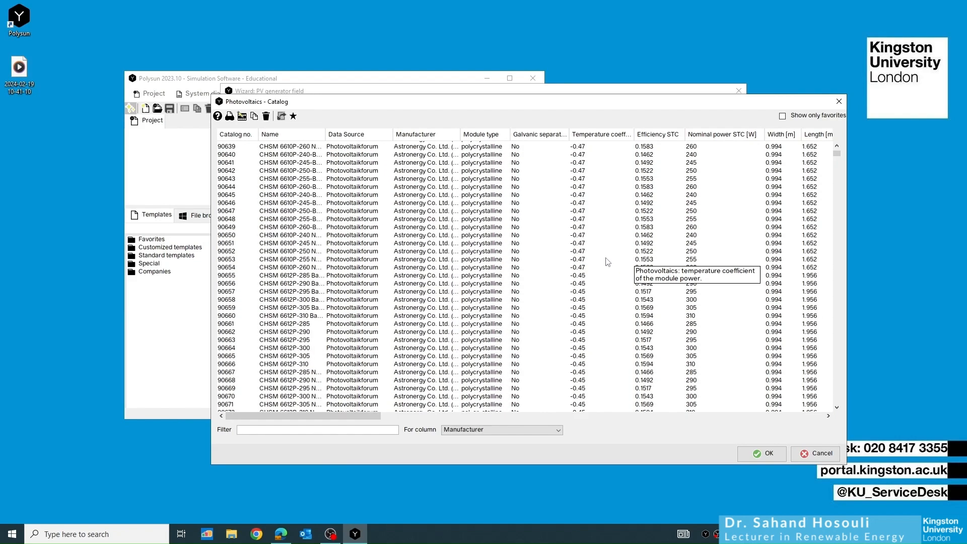
{"action": "scroll", "coordinate": [469, 297], "scroll_direction": "down", "scroll_amount": 6}
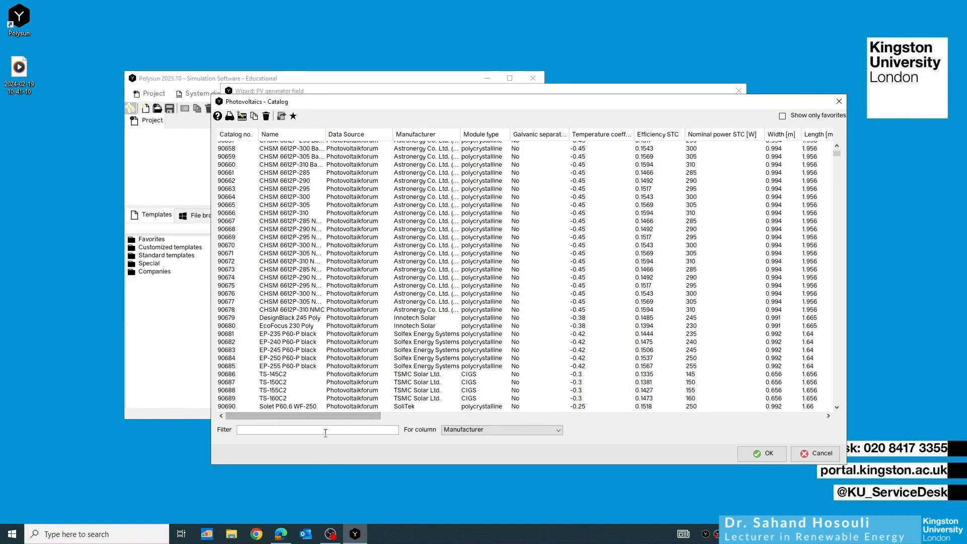
{"action": "type", "text": "solar"}
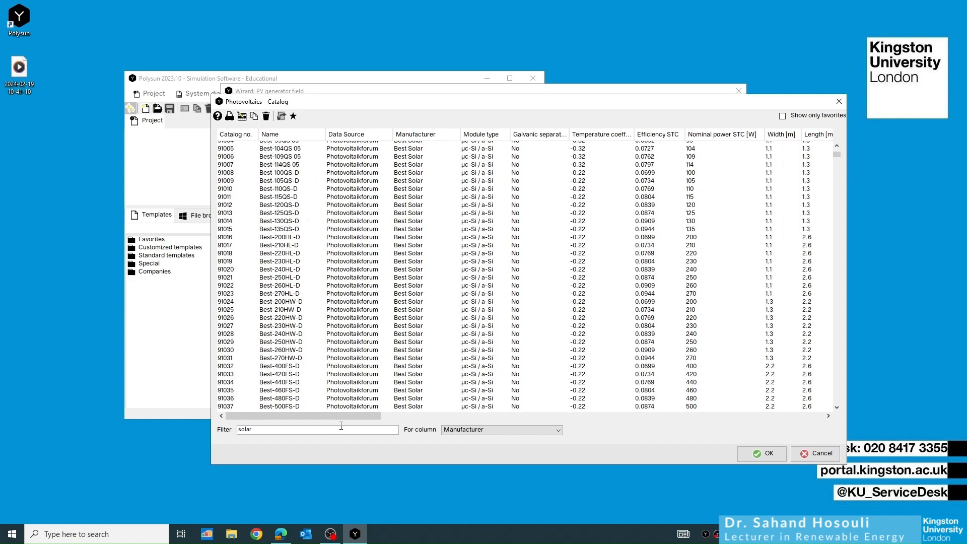
{"action": "type", "text": "z"}
Step: Copy the B-180M module entry in the catalog and label the copy New_KU
{"action": "left_click", "coordinate": [303, 217]}
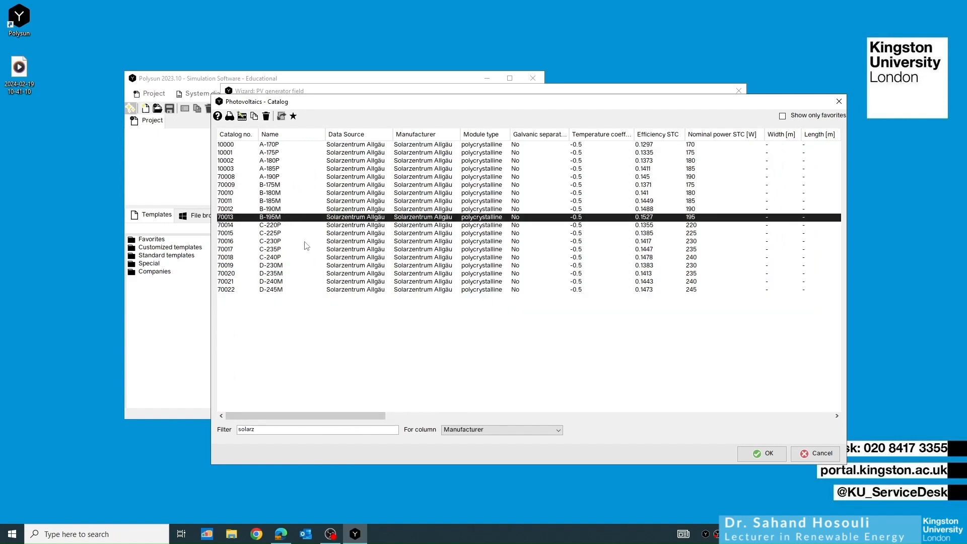
{"action": "left_click", "coordinate": [297, 195]}
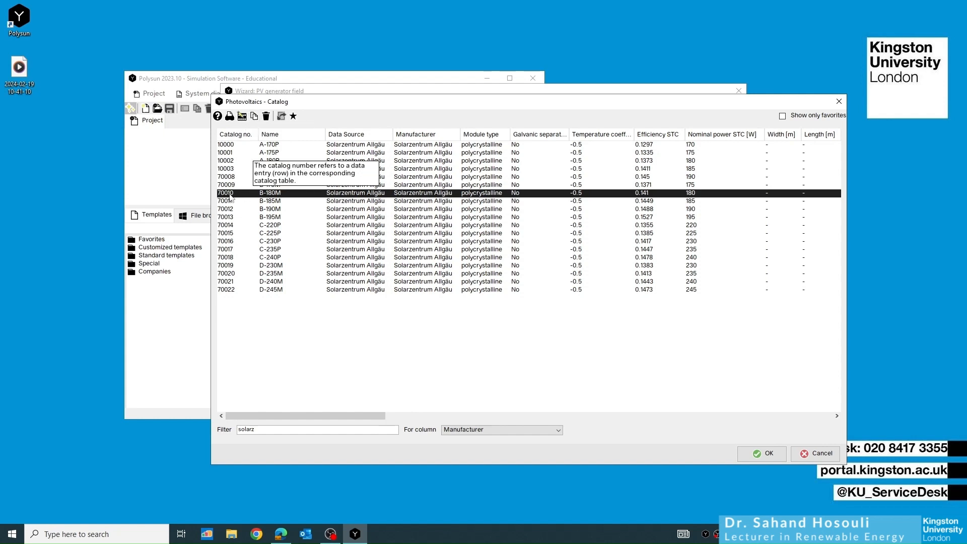
{"action": "left_click", "coordinate": [255, 117]}
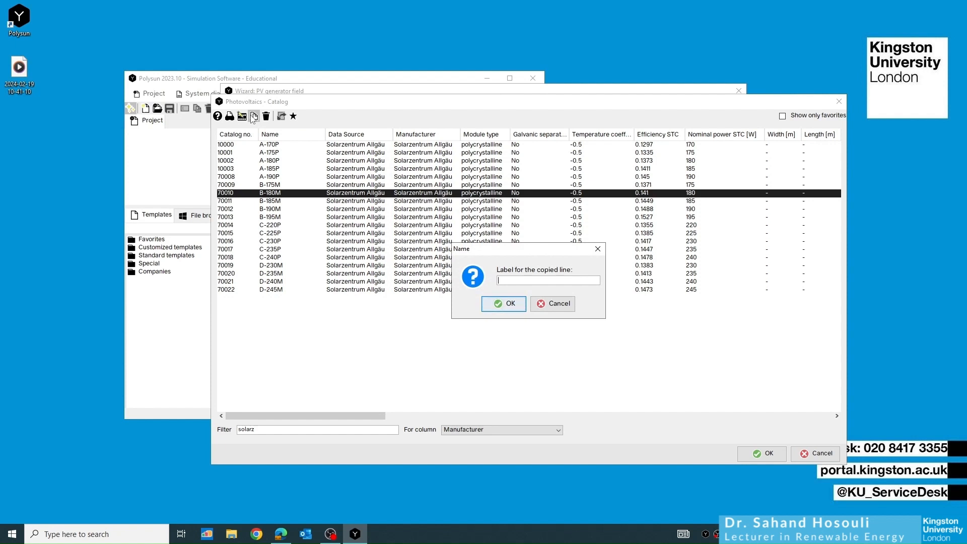
{"action": "type", "text": "New_KH"}
{"action": "key", "text": "BackSpace"}
{"action": "type", "text": "U"}
{"action": "left_click", "coordinate": [490, 307]}
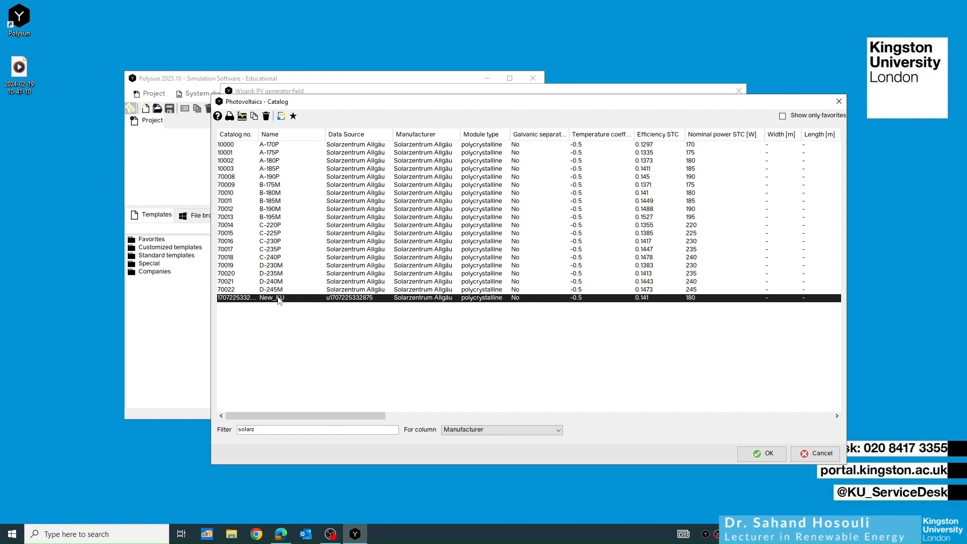
Step: Make the New_KU entry editable and open its temperature coefficient and efficiency cells without entering new values
{"action": "left_click", "coordinate": [241, 116]}
{"action": "double_click", "coordinate": [577, 298]}
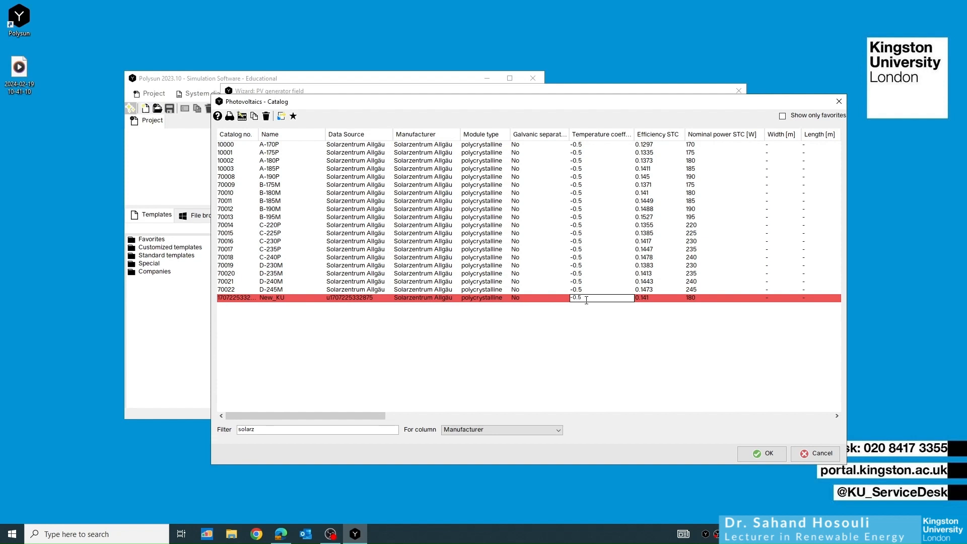
{"action": "double_click", "coordinate": [652, 297]}
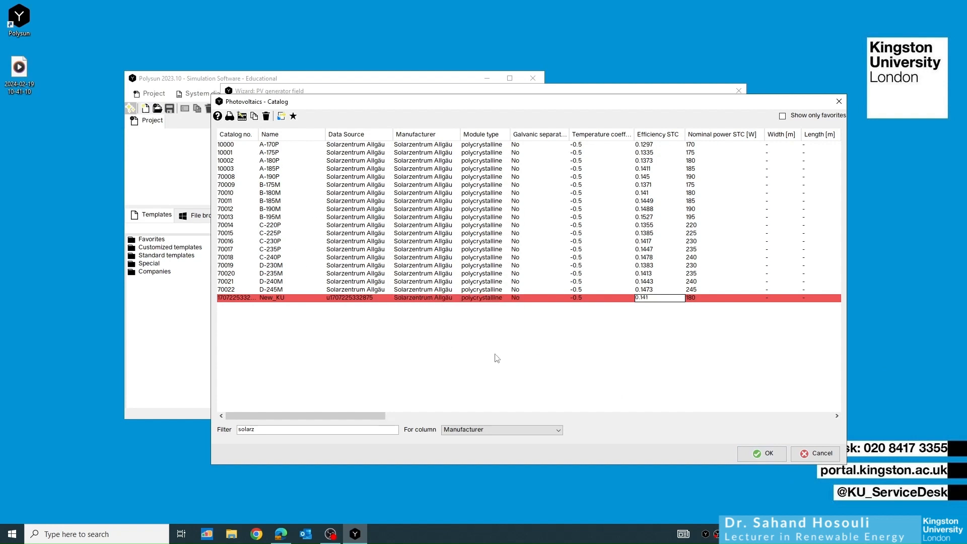
{"action": "left_click", "coordinate": [549, 326]}
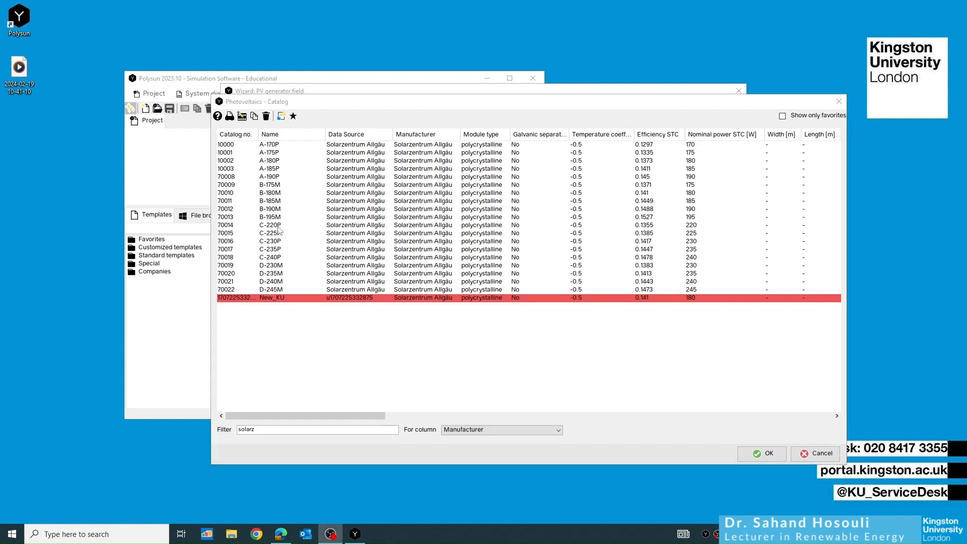
Step: Choose C-220P as the generator field's module type and check the orientation and tilt angle settings
{"action": "left_click", "coordinate": [281, 227]}
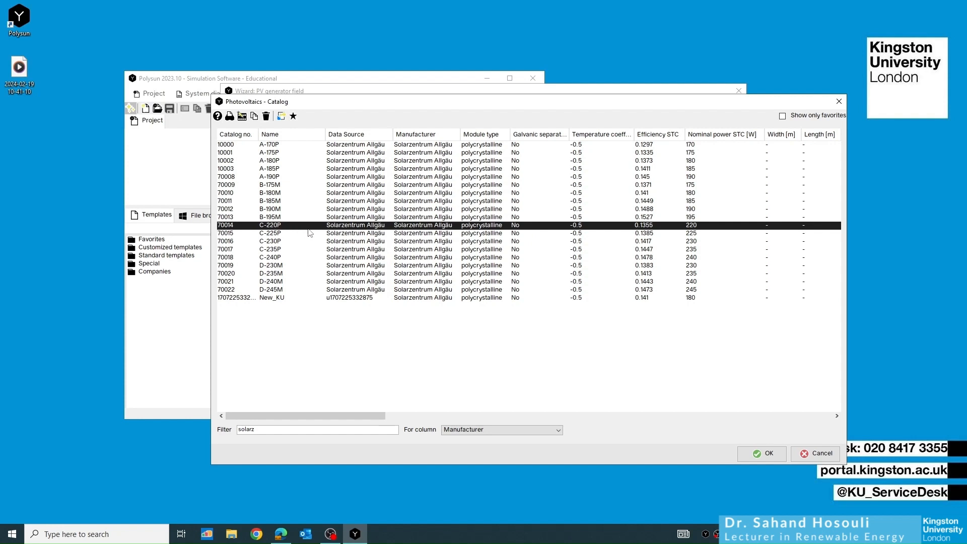
{"action": "double_click", "coordinate": [355, 227]}
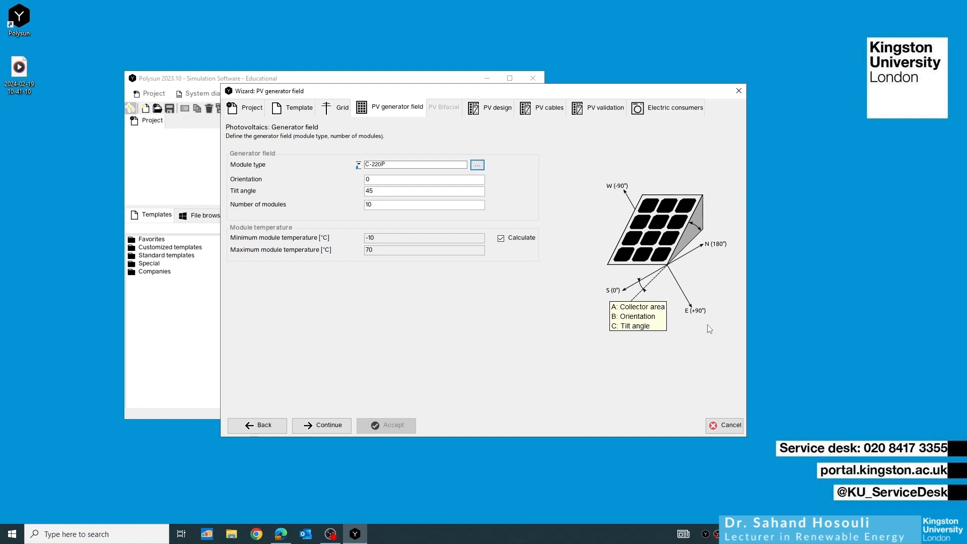
{"action": "left_click", "coordinate": [388, 181]}
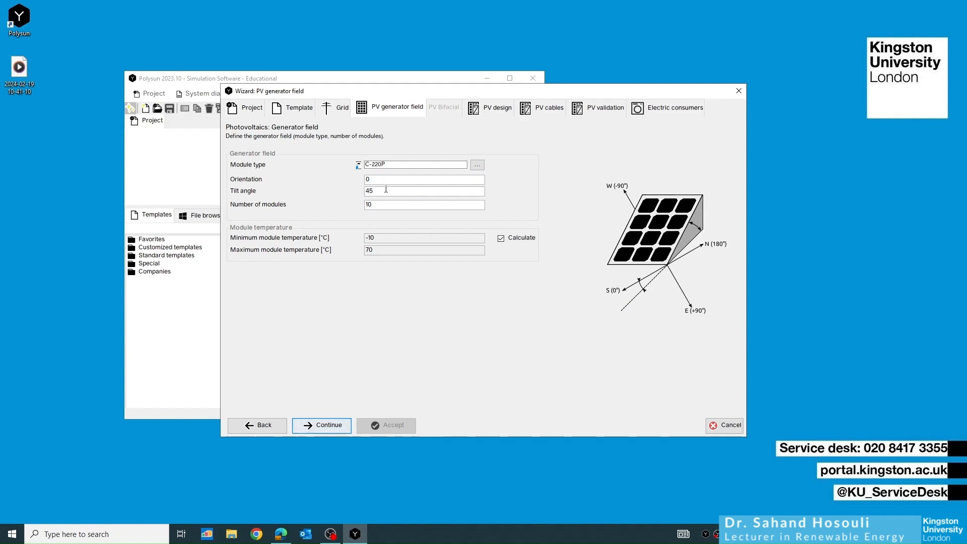
{"action": "mouse_move", "coordinate": [391, 192]}
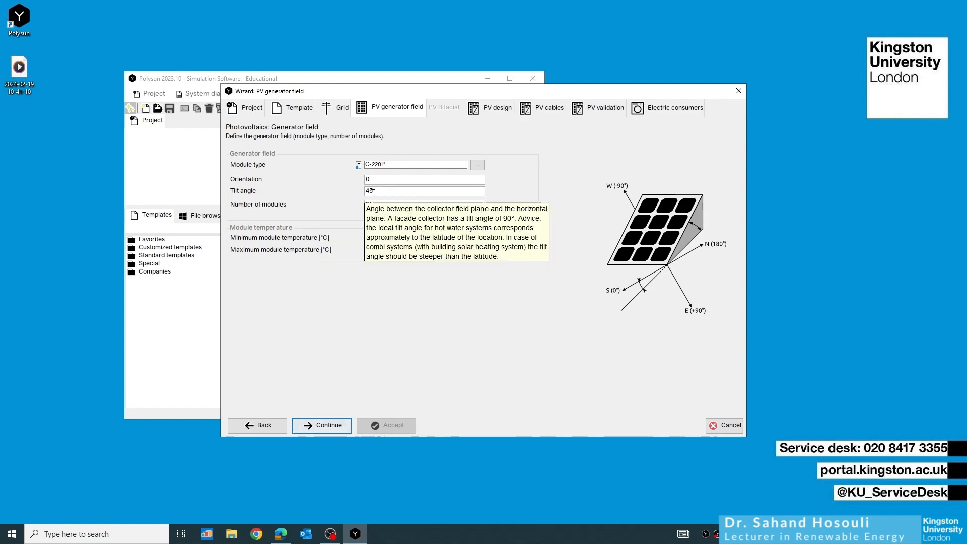
Step: Check the generator field's tilt angle and number of modules, and proceed to the PV design assistant
{"action": "mouse_move", "coordinate": [691, 230]}
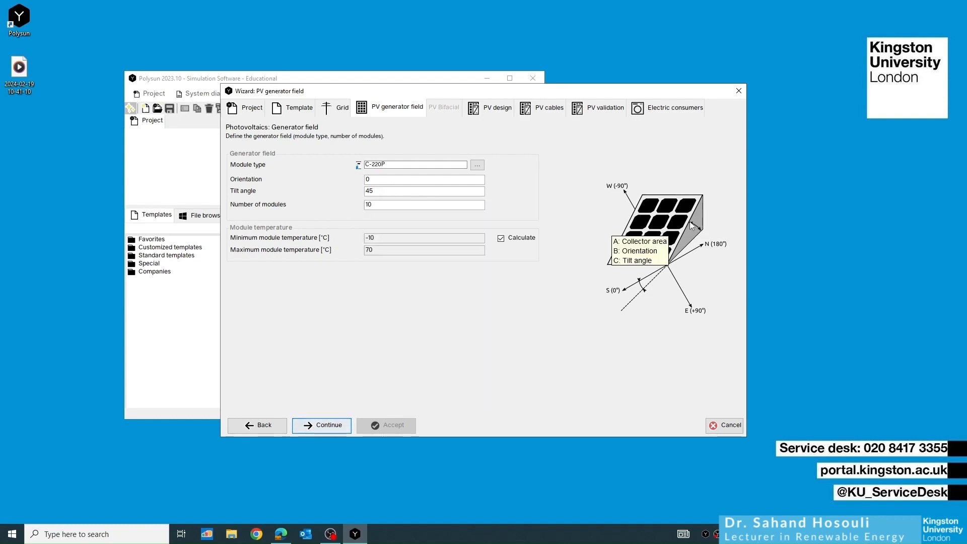
{"action": "double_click", "coordinate": [385, 191]}
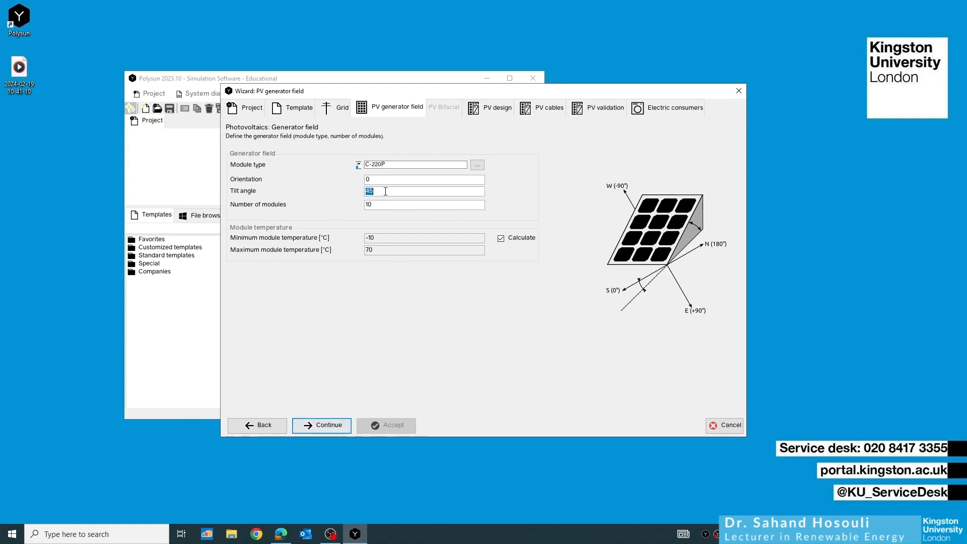
{"action": "mouse_move", "coordinate": [379, 191]}
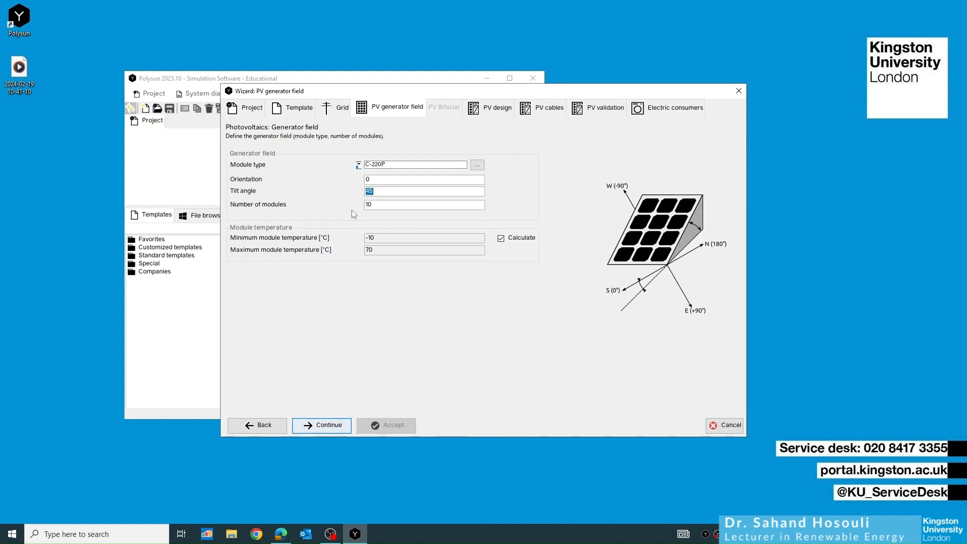
{"action": "left_click", "coordinate": [392, 204]}
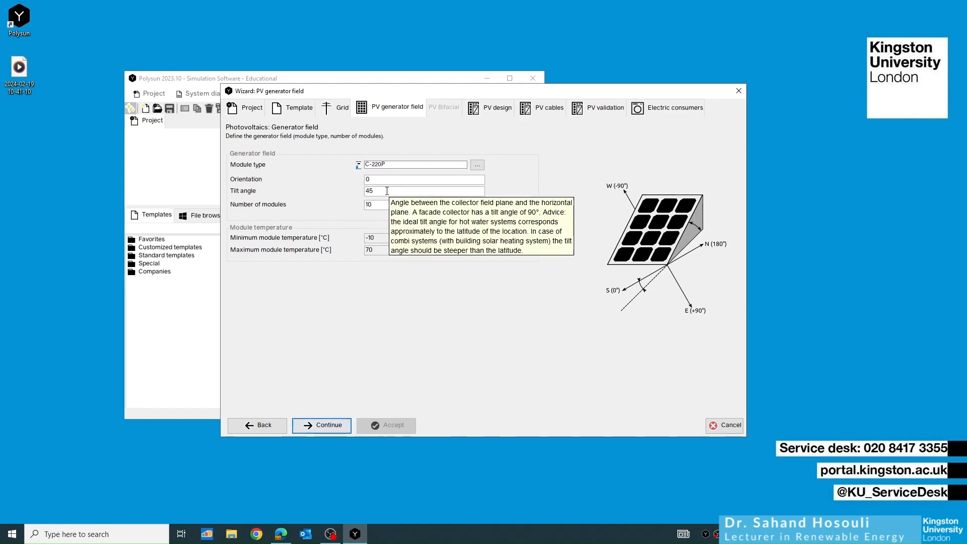
{"action": "left_click", "coordinate": [387, 191]}
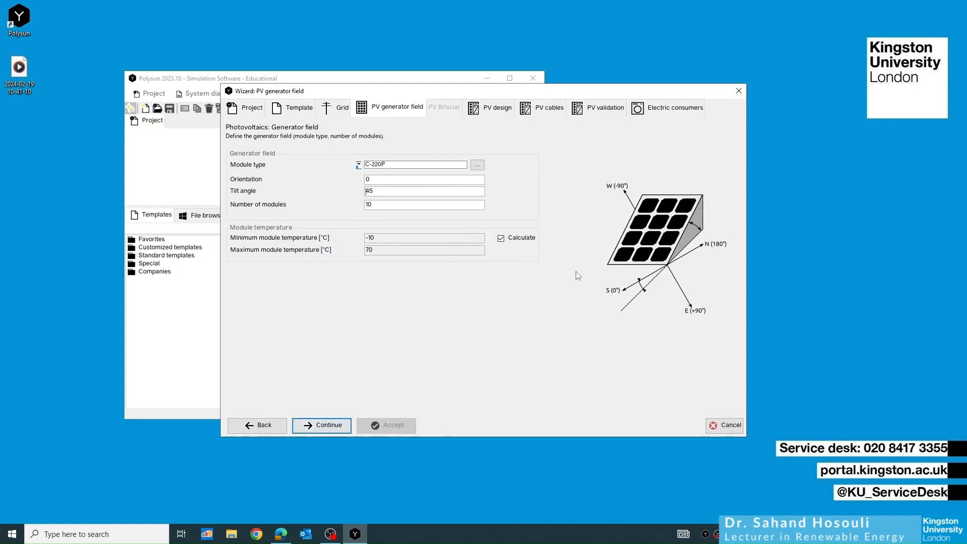
{"action": "left_click", "coordinate": [336, 427]}
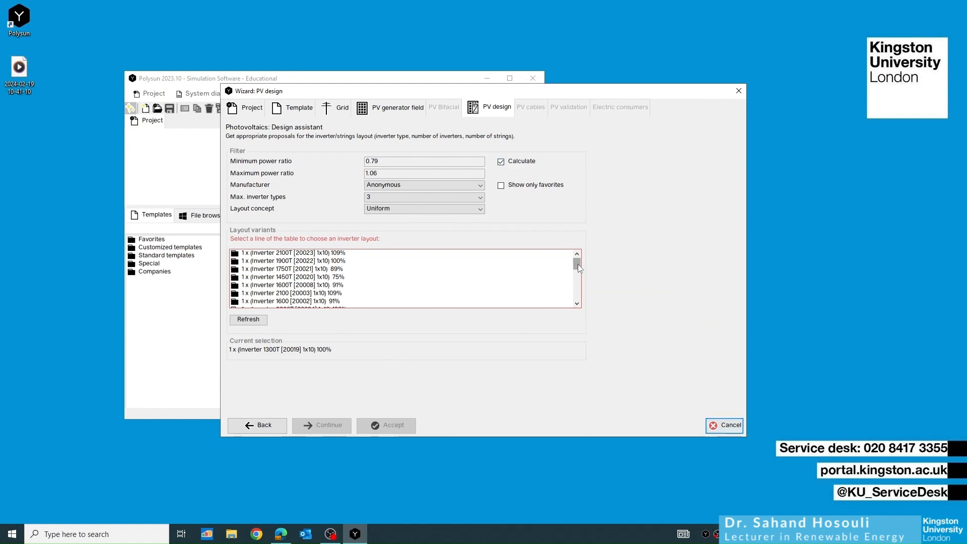
Step: Look through the proposed inverter layout variants for the generator field
{"action": "mouse_move", "coordinate": [578, 262]}
{"action": "left_mouse_down"}
{"action": "mouse_move", "coordinate": [578, 298]}
{"action": "mouse_move", "coordinate": [573, 248]}
{"action": "left_mouse_up"}
{"action": "key", "text": "alt+Tab"}
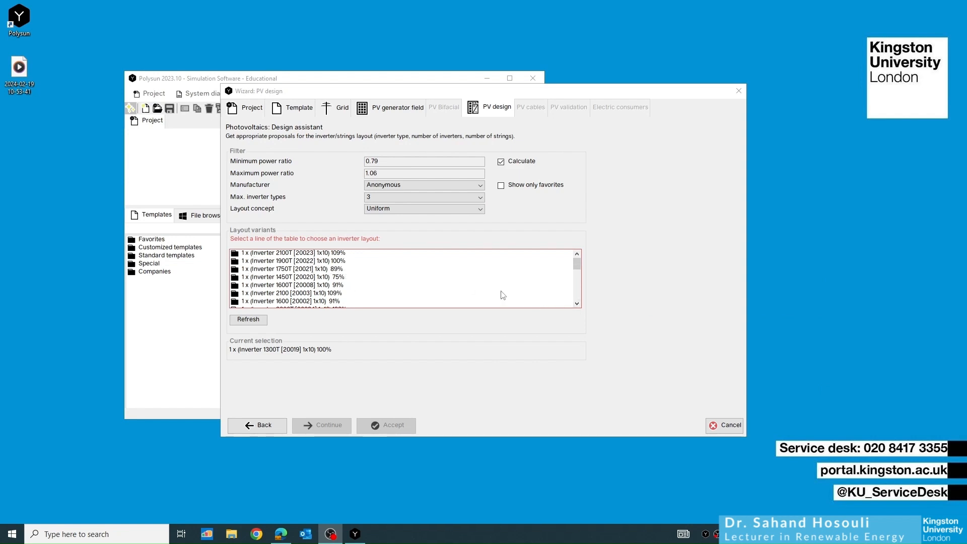
{"action": "left_click", "coordinate": [577, 304]}
{"action": "left_click", "coordinate": [577, 303]}
{"action": "left_click", "coordinate": [577, 303]}
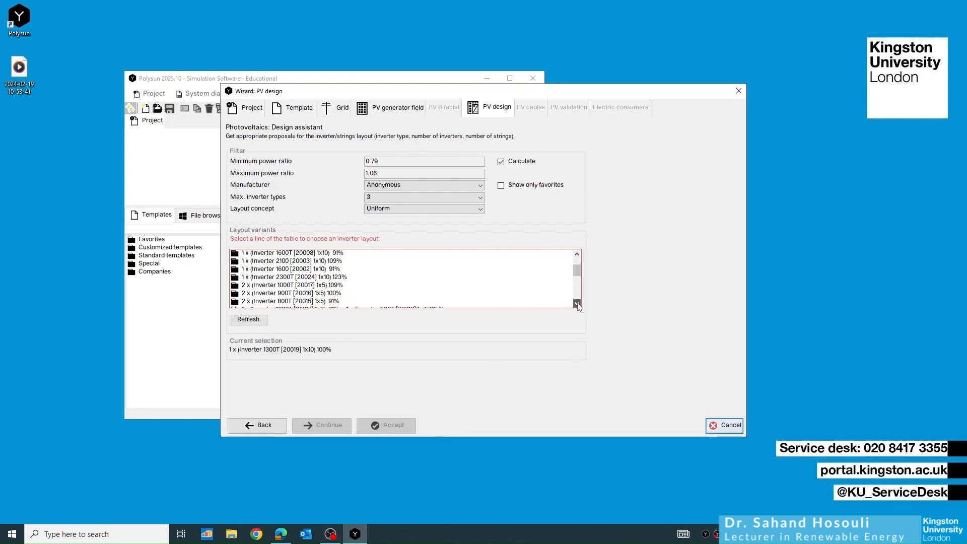
{"action": "left_click", "coordinate": [577, 303]}
{"action": "left_click_drag", "start_coordinate": [577, 274], "coordinate": [576, 259]}
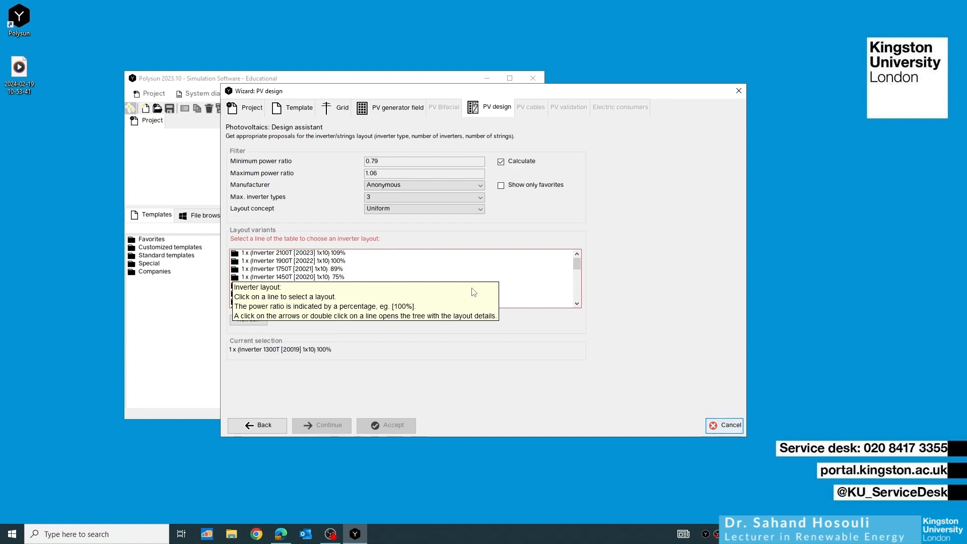
Step: Revisit the generator field, grid and template settings, and view the photovoltaics module catalog without changing the module
{"action": "left_click", "coordinate": [403, 113]}
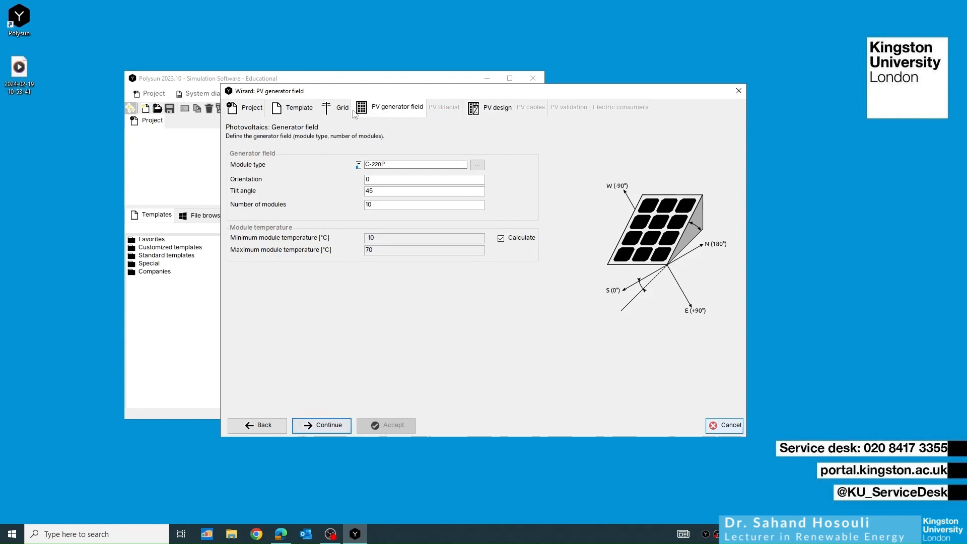
{"action": "left_click", "coordinate": [323, 110]}
{"action": "left_click", "coordinate": [298, 108]}
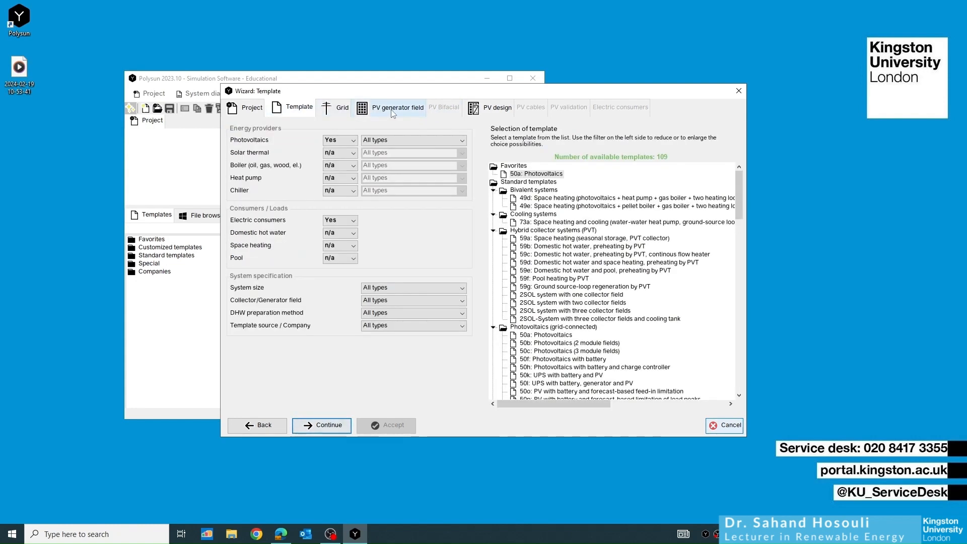
{"action": "left_click", "coordinate": [393, 114]}
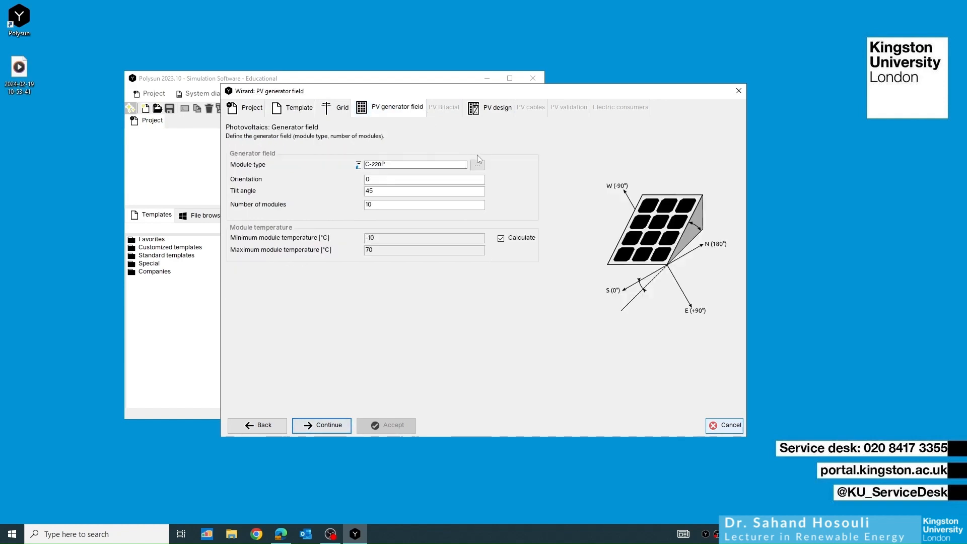
{"action": "left_click", "coordinate": [477, 165]}
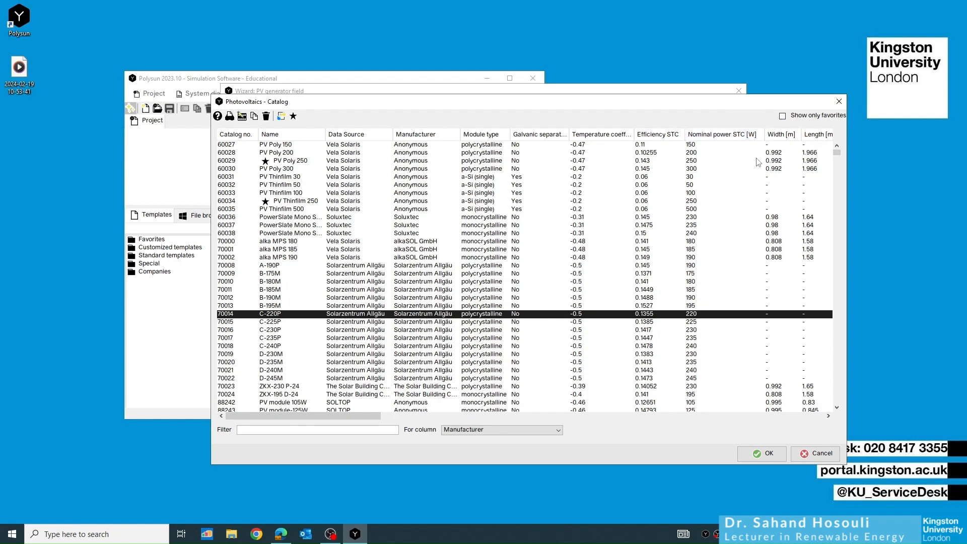
{"action": "left_click", "coordinate": [838, 102]}
Step: Choose the 1 x Inverter 1900T [20022] 1x10 layout variant in PV design, expand its details and proceed to cable losses
{"action": "left_click", "coordinate": [503, 110]}
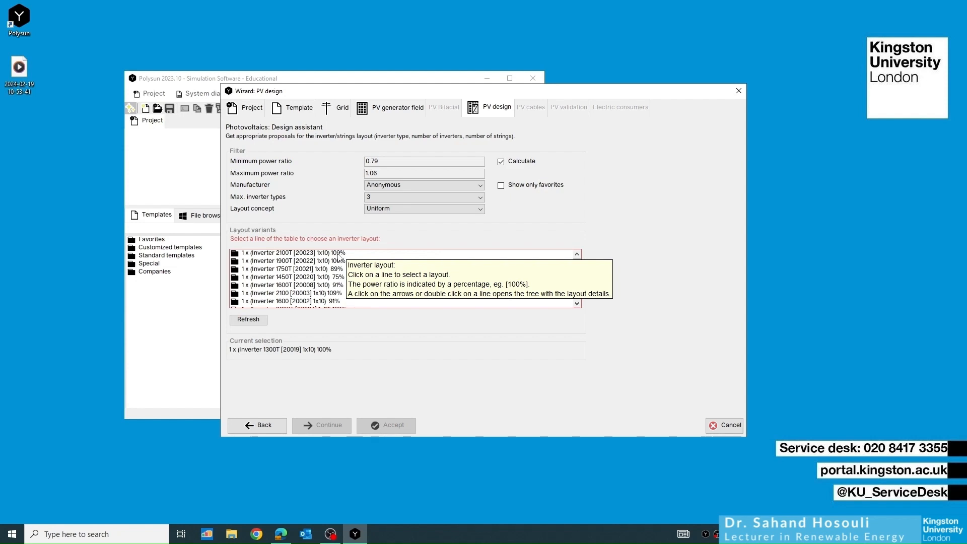
{"action": "left_click", "coordinate": [276, 263]}
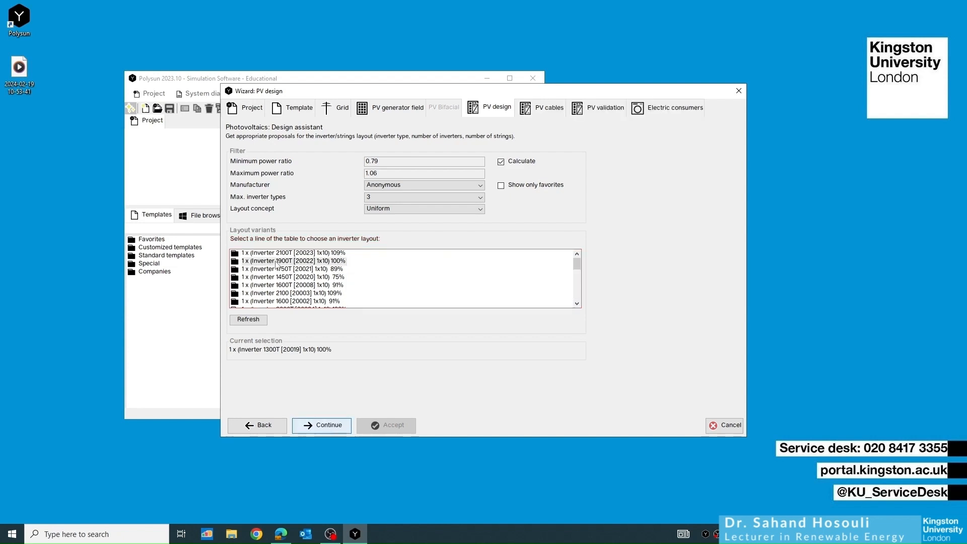
{"action": "double_click", "coordinate": [276, 263]}
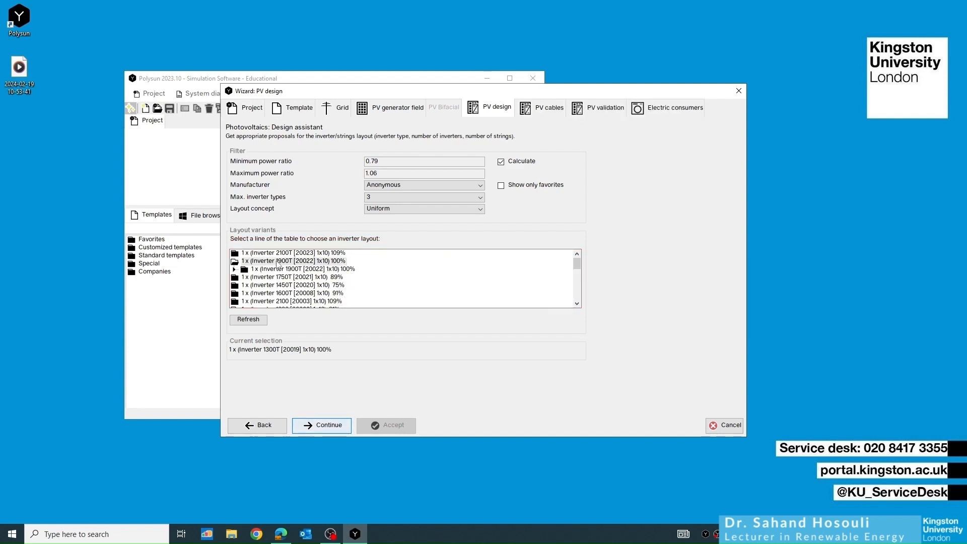
{"action": "double_click", "coordinate": [273, 270]}
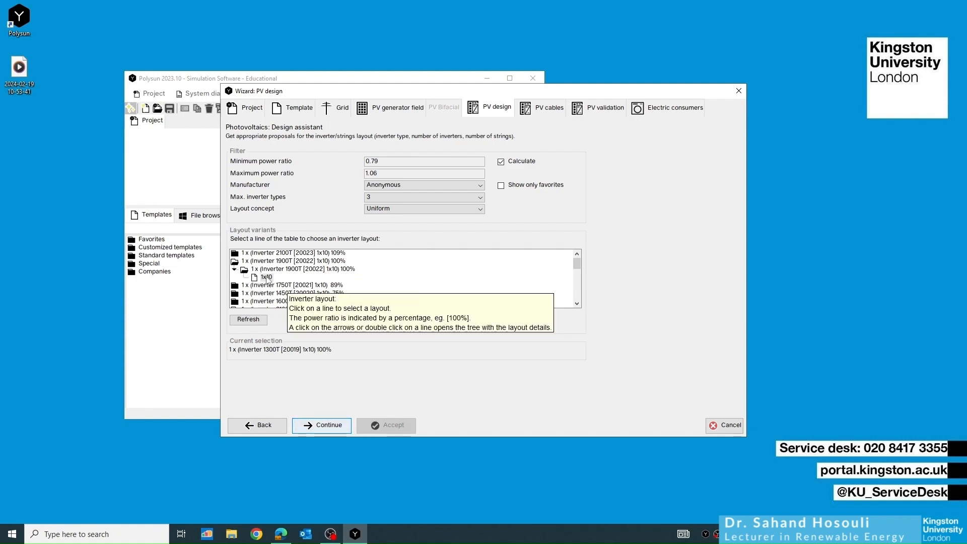
{"action": "left_click", "coordinate": [311, 426]}
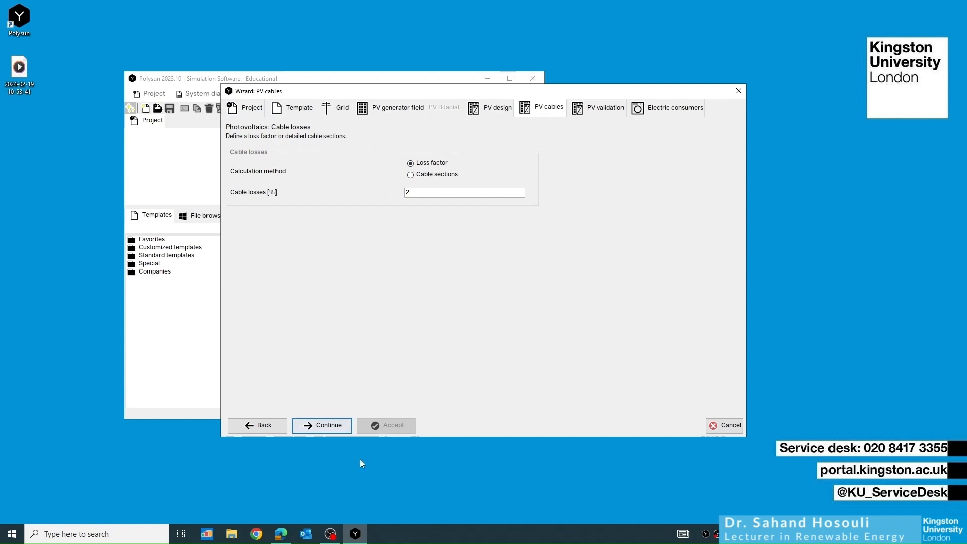
Step: Accept the loss factor method for cable losses and review the PV validation results
{"action": "left_click", "coordinate": [316, 425]}
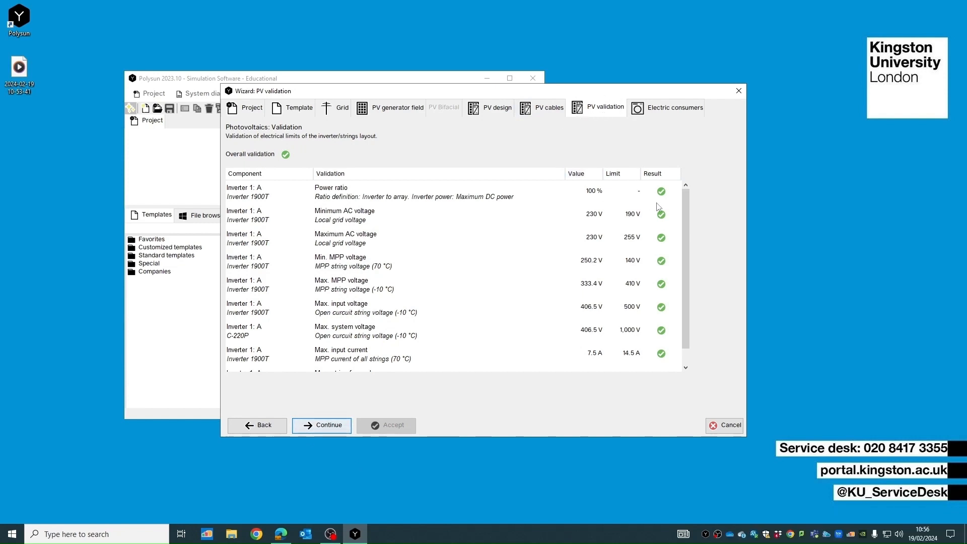
{"action": "left_click_drag", "start_coordinate": [684, 201], "coordinate": [684, 189]}
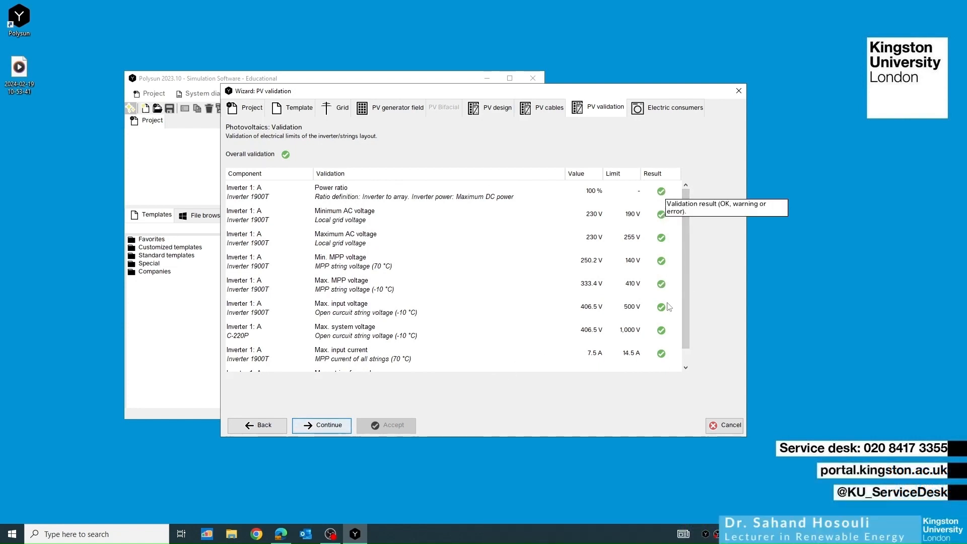
{"action": "left_click_drag", "start_coordinate": [684, 319], "coordinate": [682, 342]}
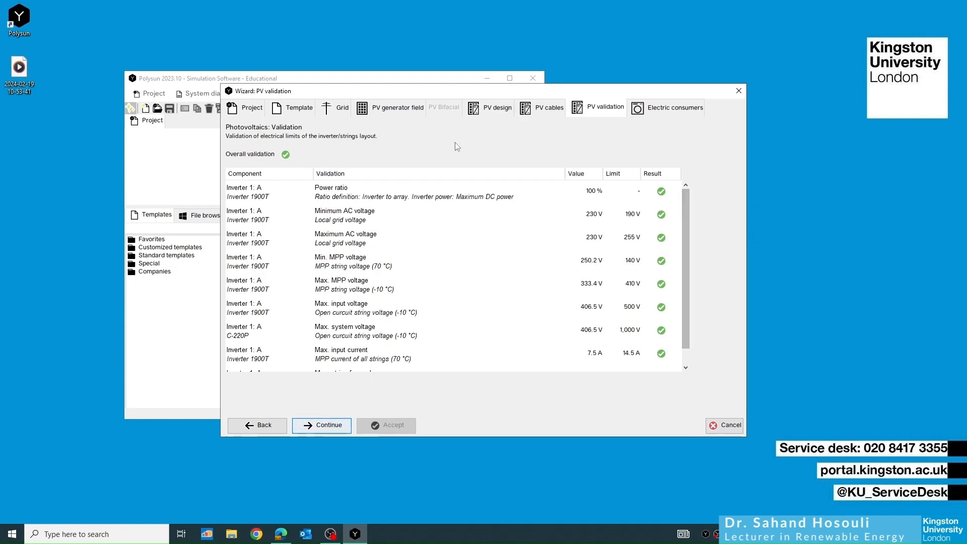
Step: Compare the chosen inverter layout in PV design with all electrical limits in the validation table
{"action": "left_click", "coordinate": [503, 113]}
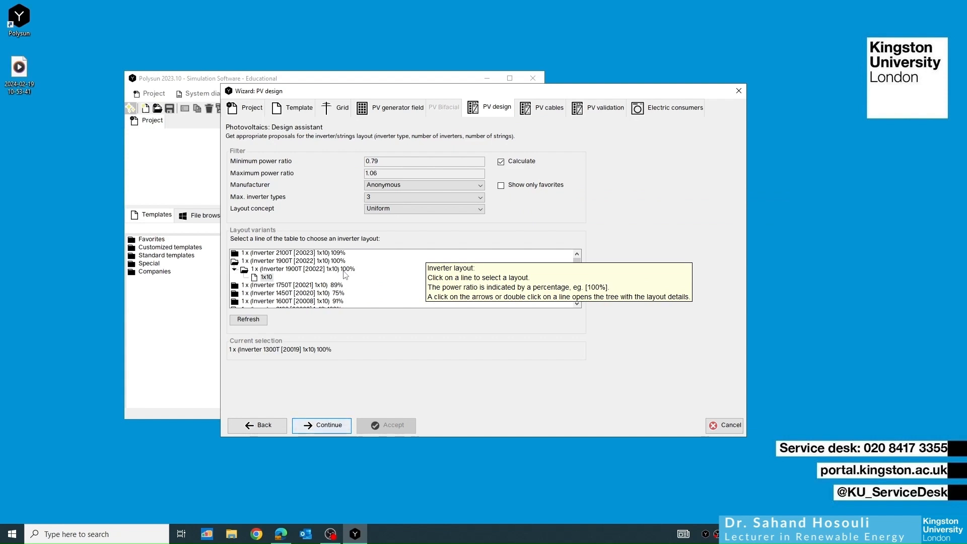
{"action": "left_click", "coordinate": [604, 107]}
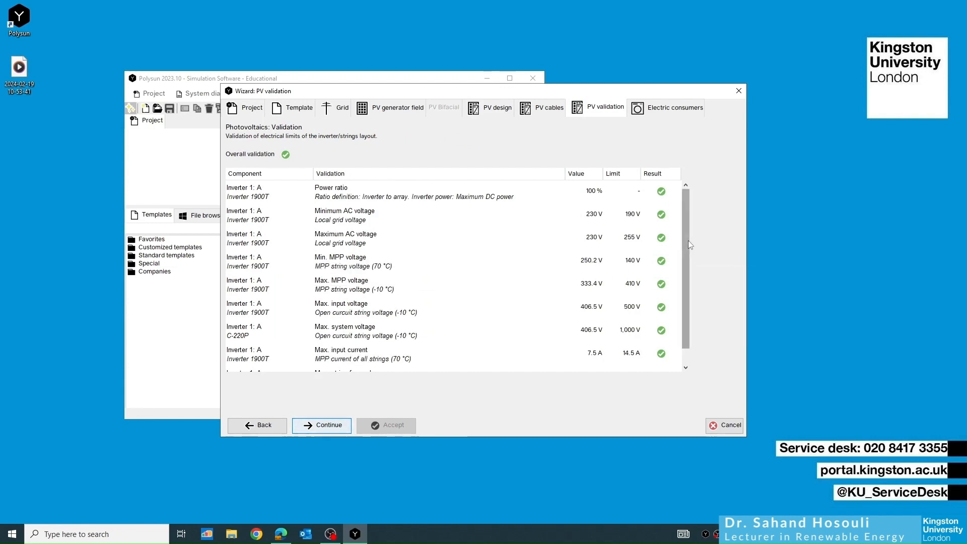
{"action": "scroll", "coordinate": [689, 245], "scroll_direction": "down", "scroll_amount": 1}
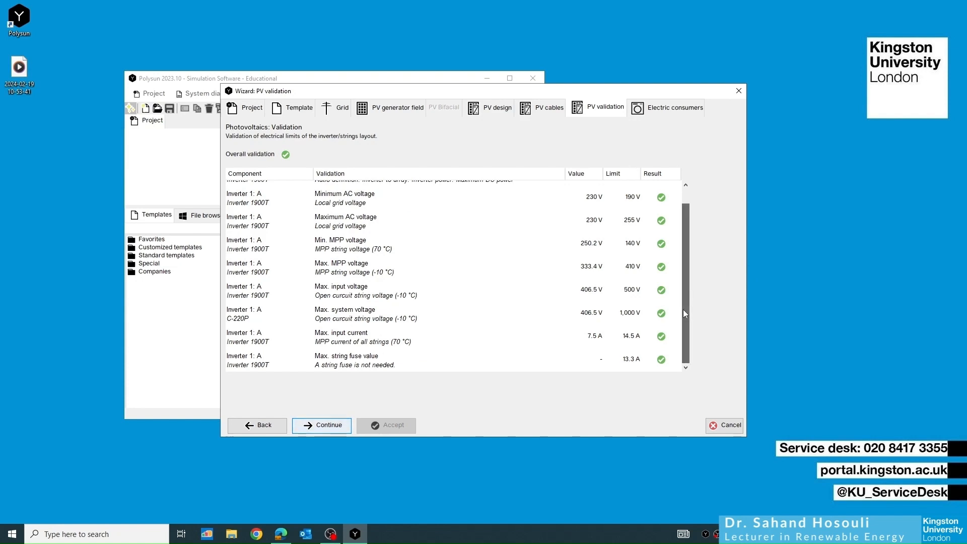
{"action": "scroll", "coordinate": [680, 323], "scroll_direction": "up", "scroll_amount": 1}
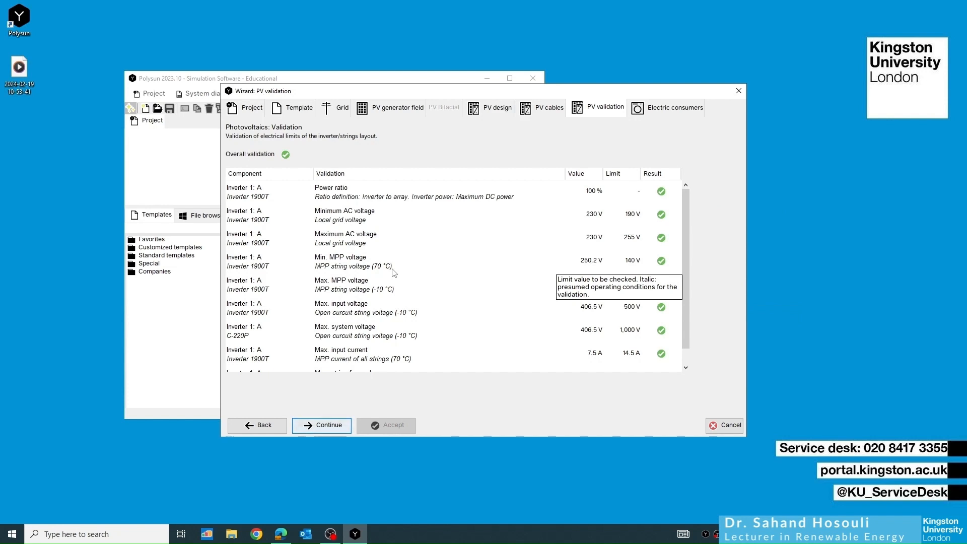
Step: Proceed to the electric consumers, try two electricity consumption profiles, and set the number of profiles to 1
{"action": "left_click", "coordinate": [334, 426]}
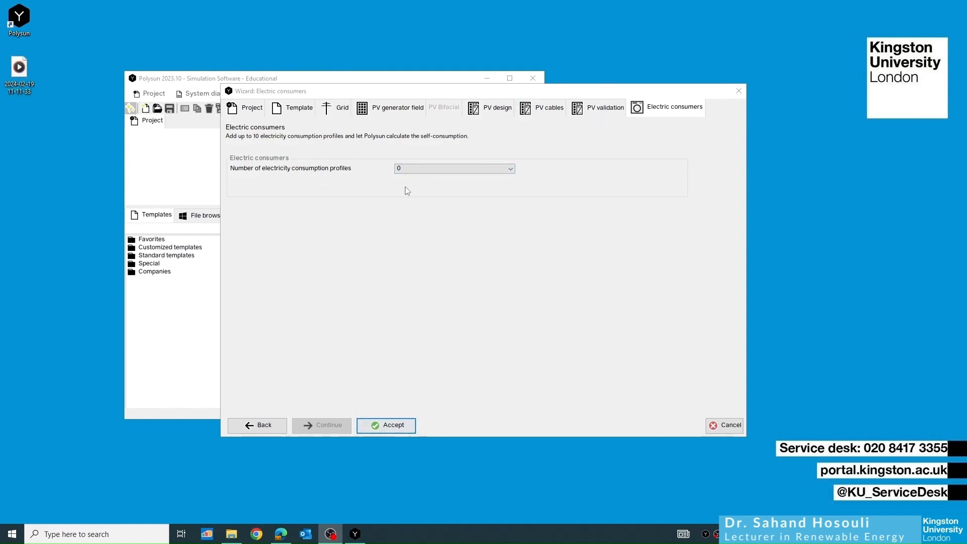
{"action": "left_click", "coordinate": [458, 171]}
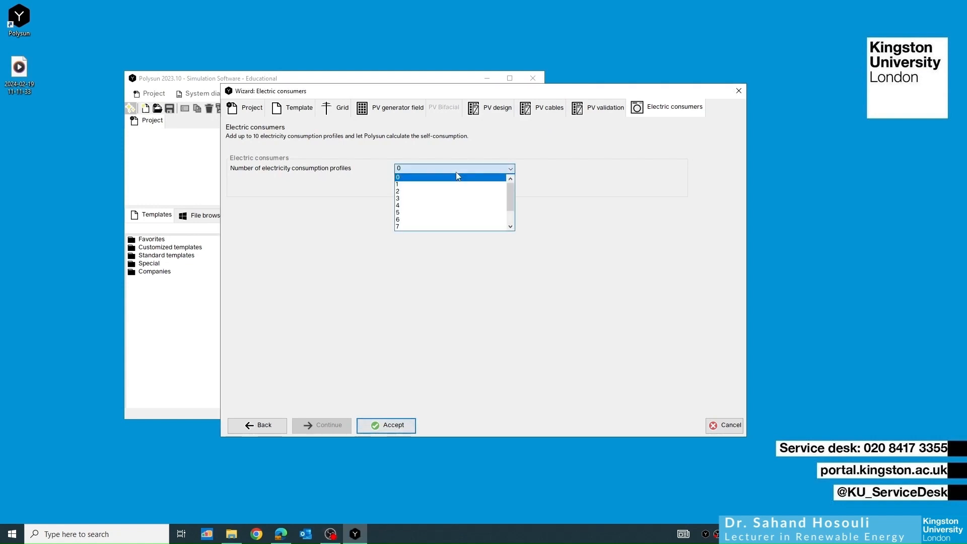
{"action": "left_click", "coordinate": [448, 185]}
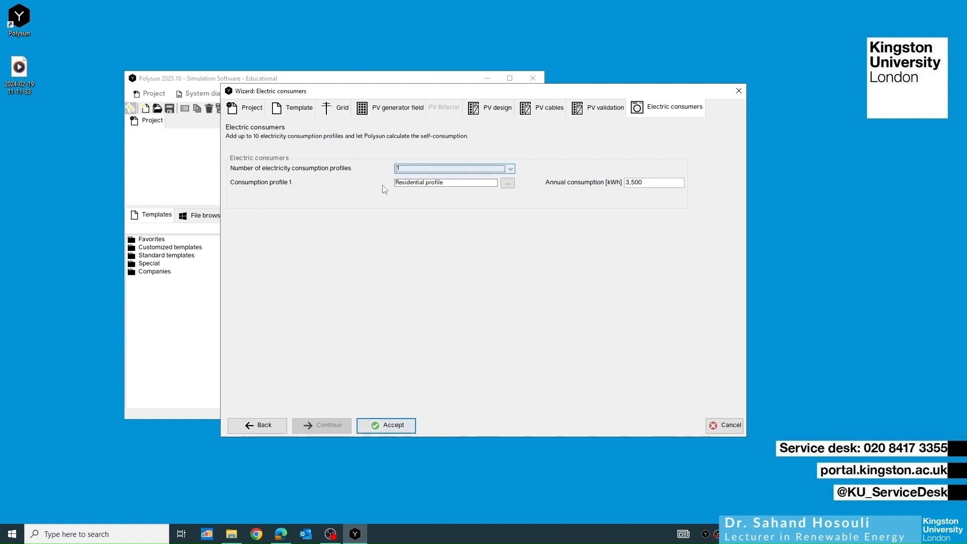
{"action": "left_click", "coordinate": [413, 173]}
{"action": "left_click", "coordinate": [415, 187]}
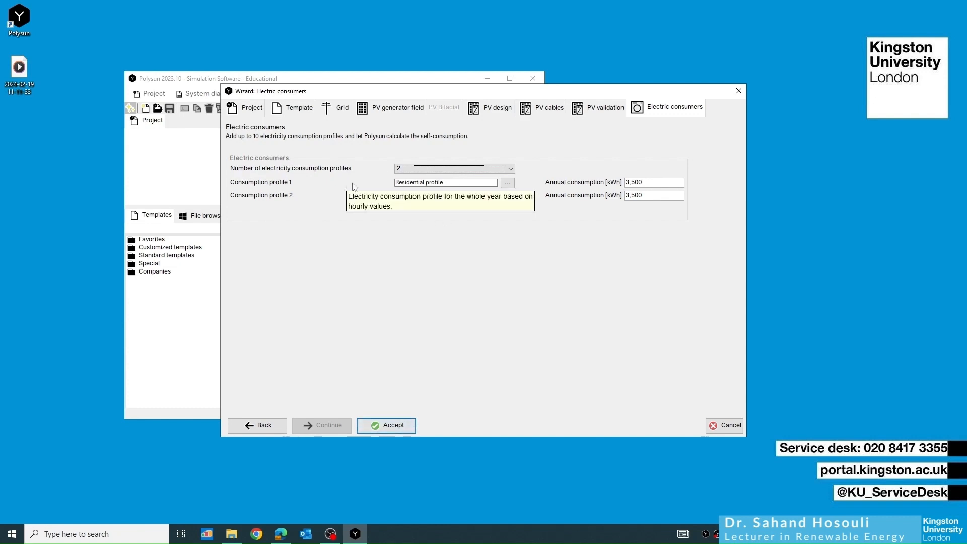
{"action": "left_click", "coordinate": [447, 169]}
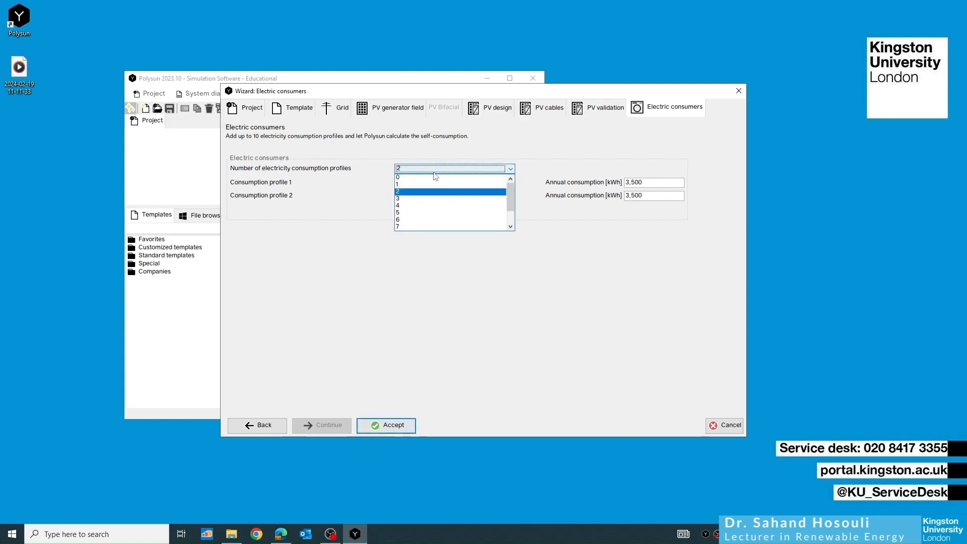
{"action": "left_click", "coordinate": [409, 178]}
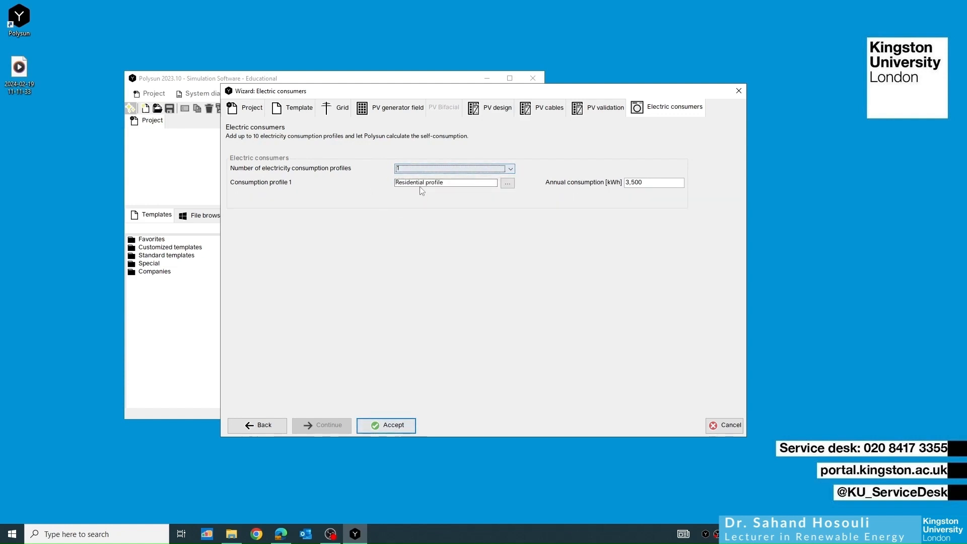
Step: Open the profile catalog for consumption profile 1 and enlarge its window to show the file names and more entries
{"action": "mouse_move", "coordinate": [585, 188]}
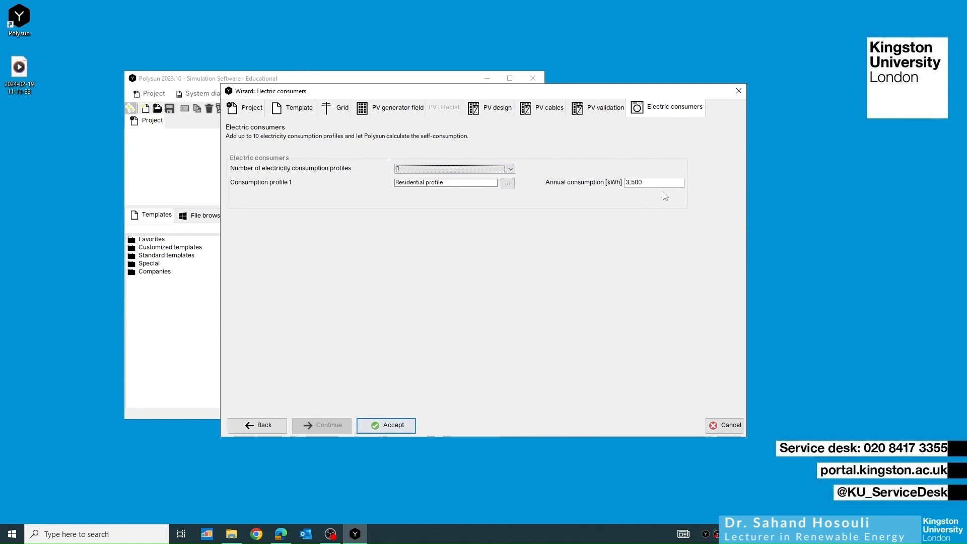
{"action": "left_click", "coordinate": [507, 183]}
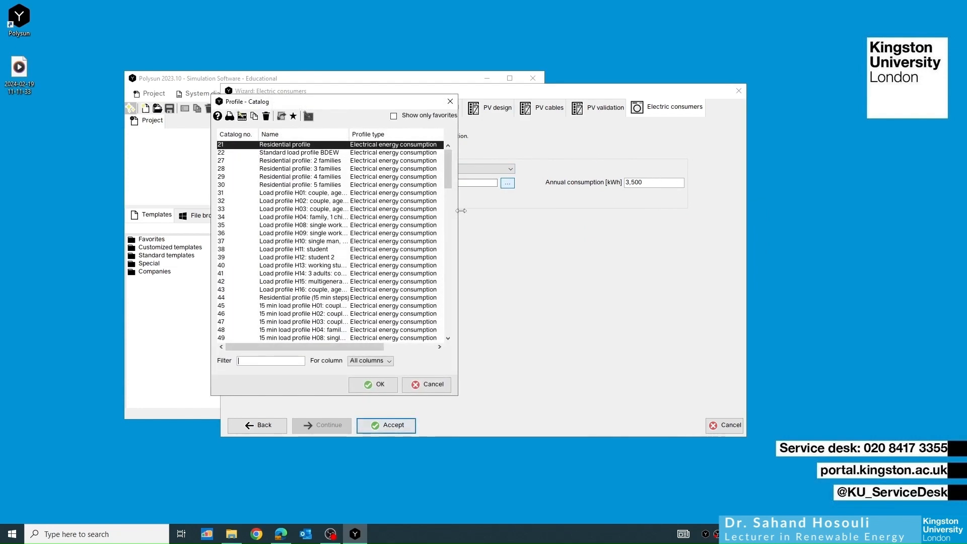
{"action": "left_click_drag", "start_coordinate": [499, 107], "coordinate": [530, 114]}
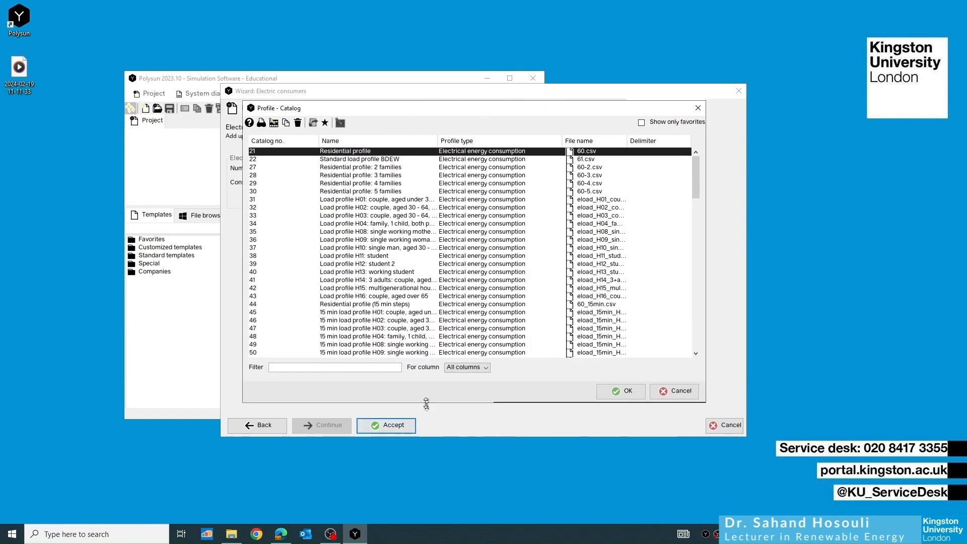
{"action": "left_click_drag", "start_coordinate": [427, 402], "coordinate": [428, 440]}
{"action": "left_click_drag", "start_coordinate": [483, 112], "coordinate": [502, 96]}
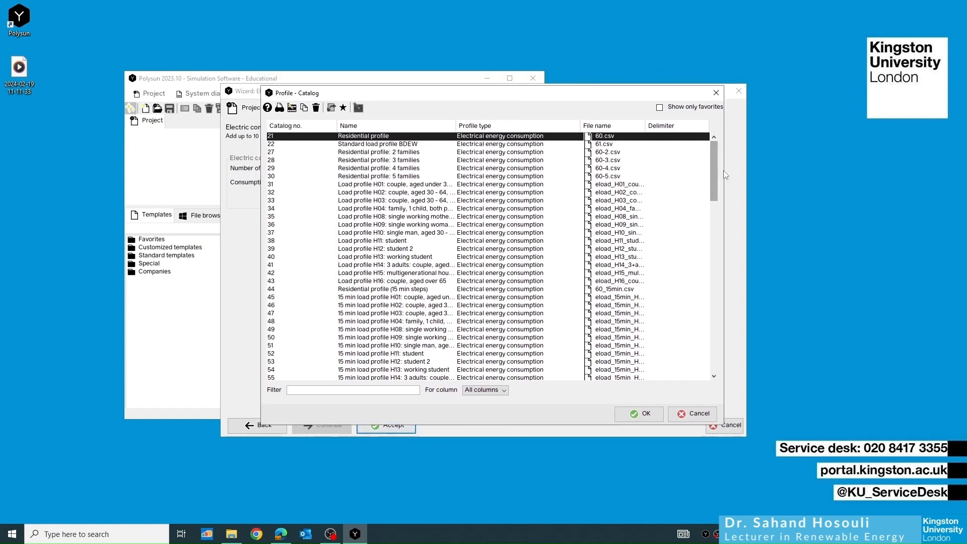
Step: Widen the profile catalog window and its Name column to show the full profile names, and browse the available electricity profiles
{"action": "left_click_drag", "start_coordinate": [723, 174], "coordinate": [782, 173]}
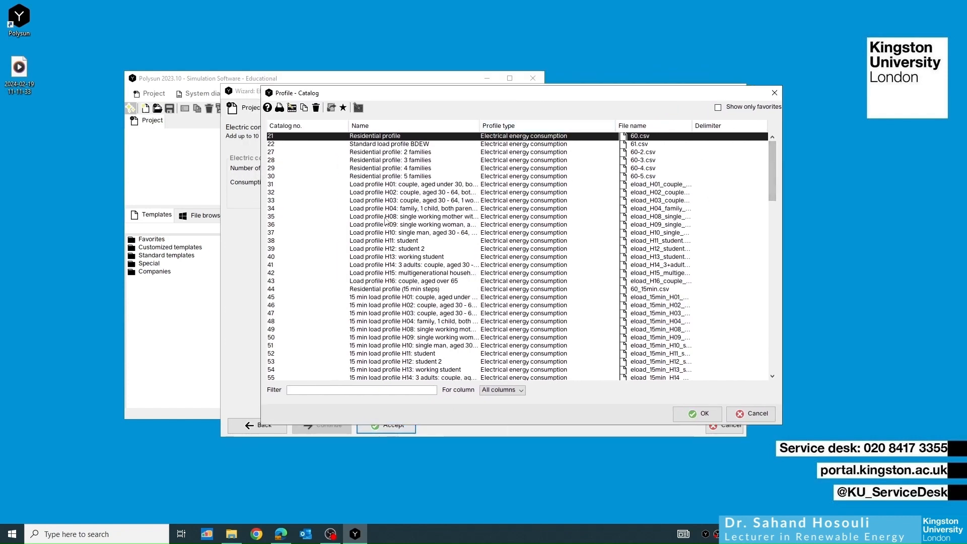
{"action": "scroll", "coordinate": [367, 179], "scroll_direction": "down", "scroll_amount": 20}
{"action": "scroll", "coordinate": [366, 179], "scroll_direction": "down", "scroll_amount": 5}
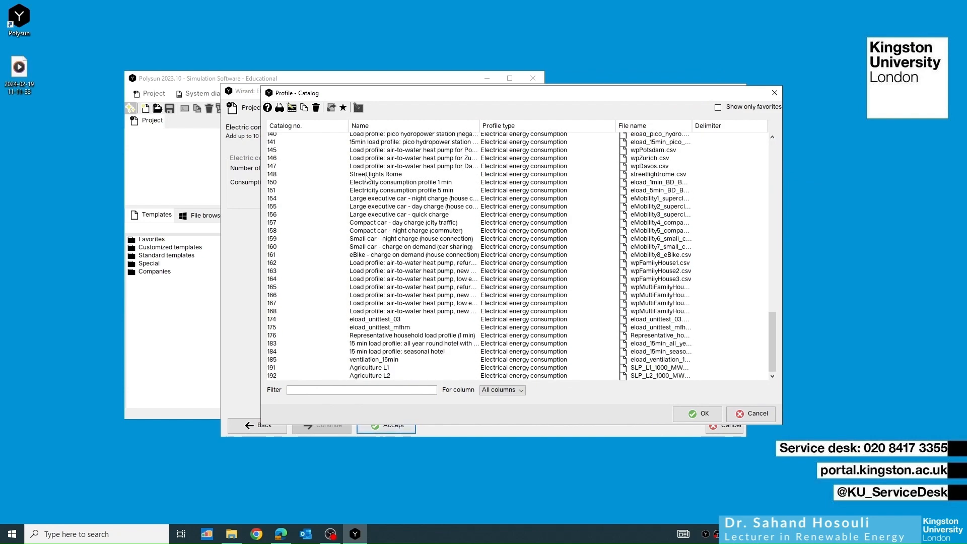
{"action": "scroll", "coordinate": [369, 180], "scroll_direction": "up", "scroll_amount": 20}
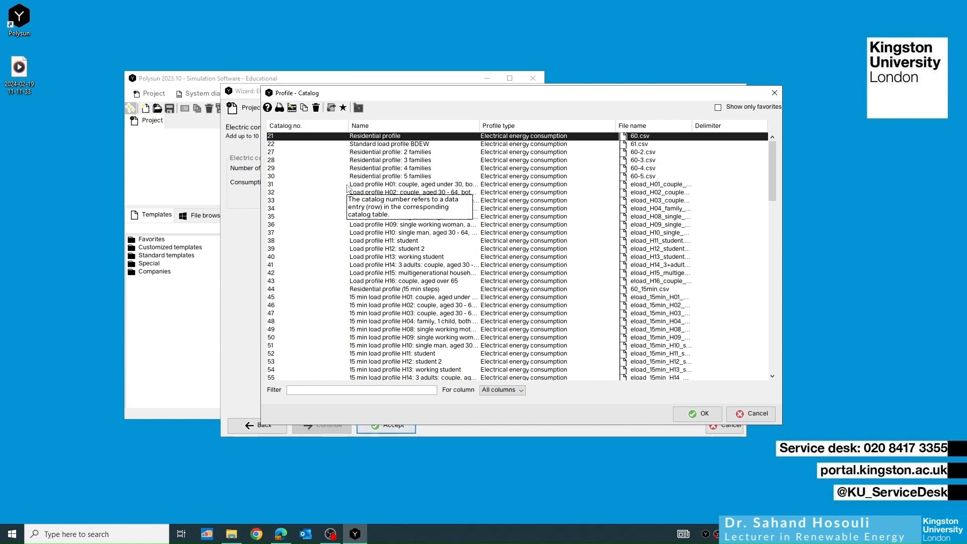
{"action": "left_click_drag", "start_coordinate": [478, 124], "coordinate": [582, 126]}
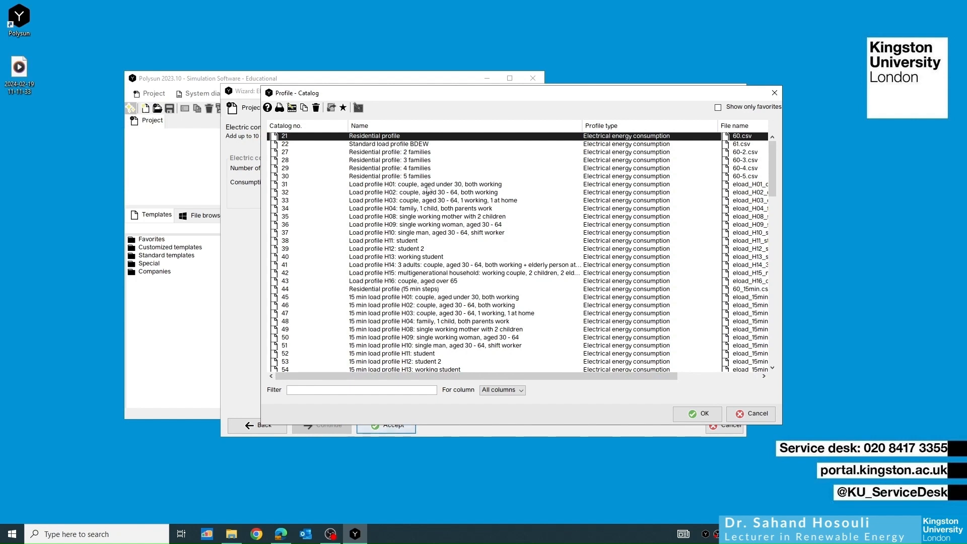
Step: Compare load profile H01 with its 15 min version, and select Load profile H01: couple, aged under 30, both working
{"action": "left_click", "coordinate": [482, 186]}
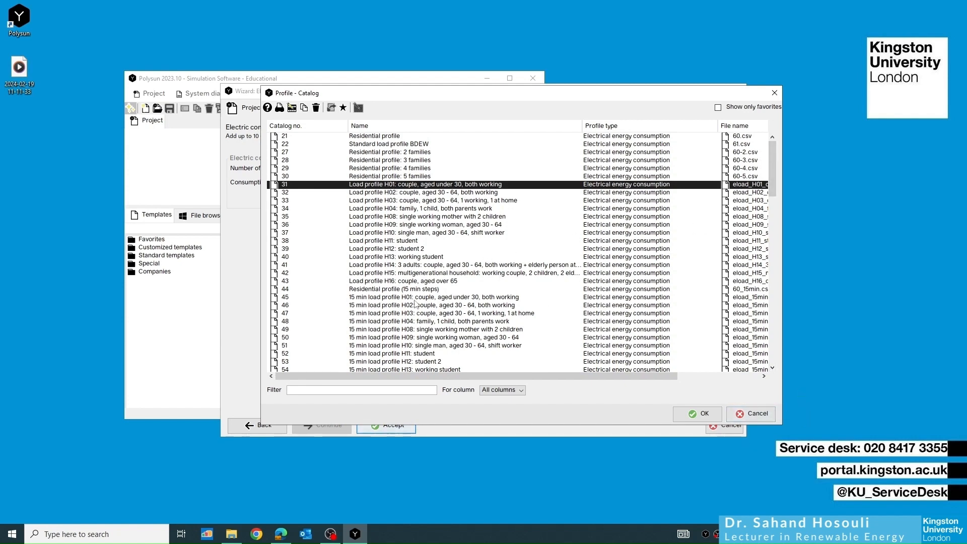
{"action": "left_click", "coordinate": [344, 299]}
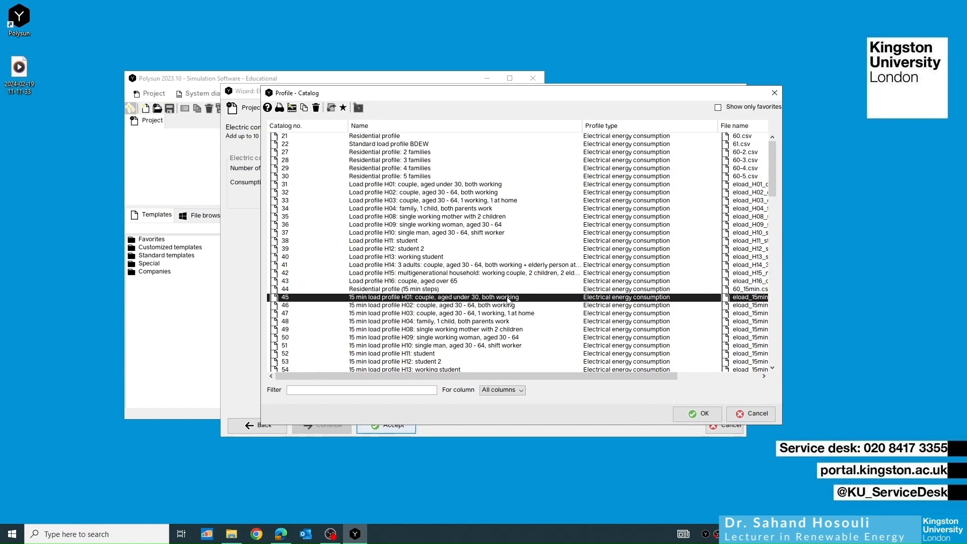
{"action": "left_click", "coordinate": [441, 186]}
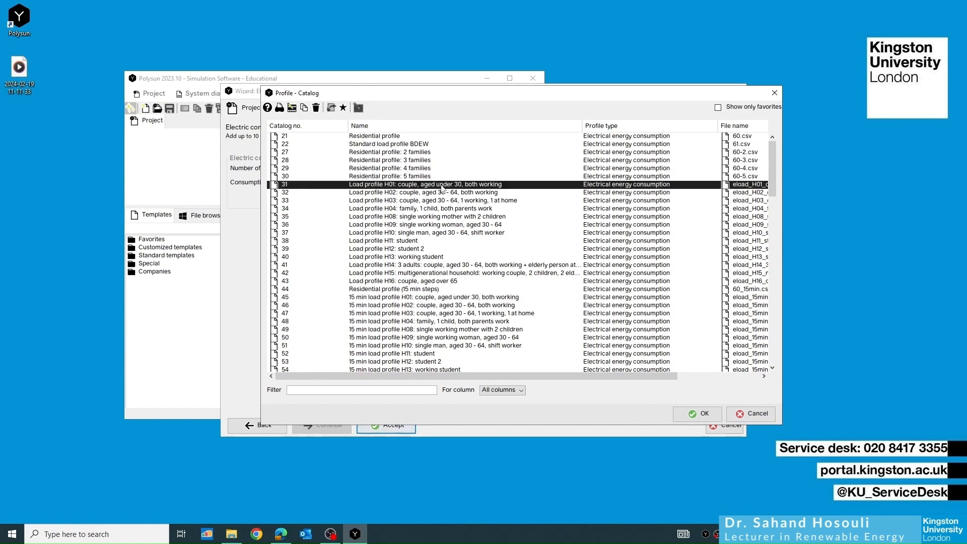
{"action": "left_click", "coordinate": [419, 298]}
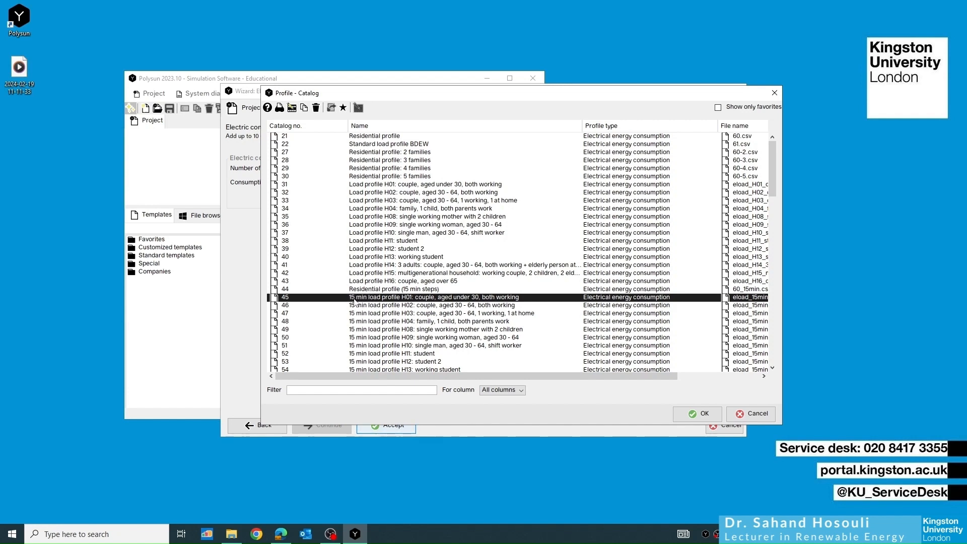
{"action": "left_click", "coordinate": [381, 188]}
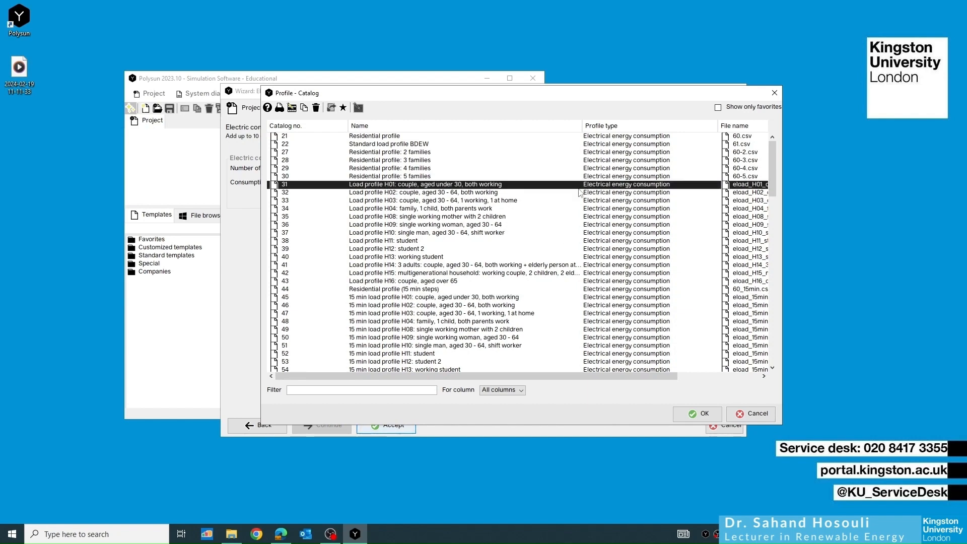
Step: Widen the File name column and narrow the Profile type column to show the profiles' CSV file names
{"action": "left_click_drag", "start_coordinate": [454, 374], "coordinate": [623, 382]}
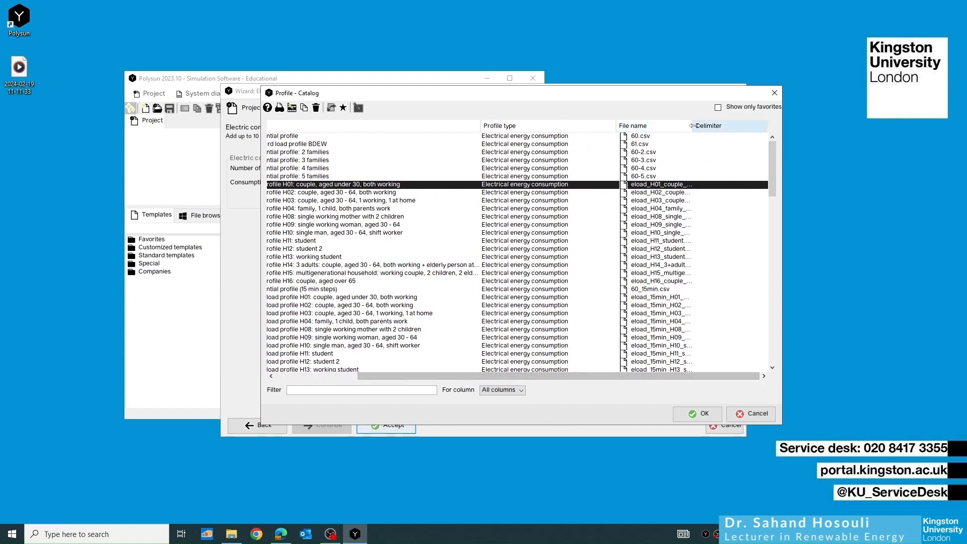
{"action": "left_click_drag", "start_coordinate": [692, 126], "coordinate": [754, 128]}
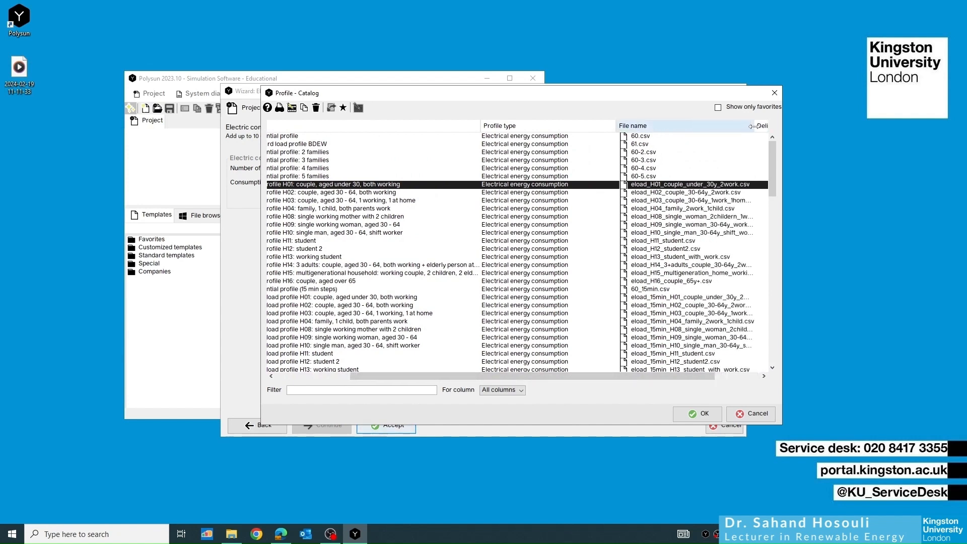
{"action": "left_click_drag", "start_coordinate": [619, 127], "coordinate": [587, 128]}
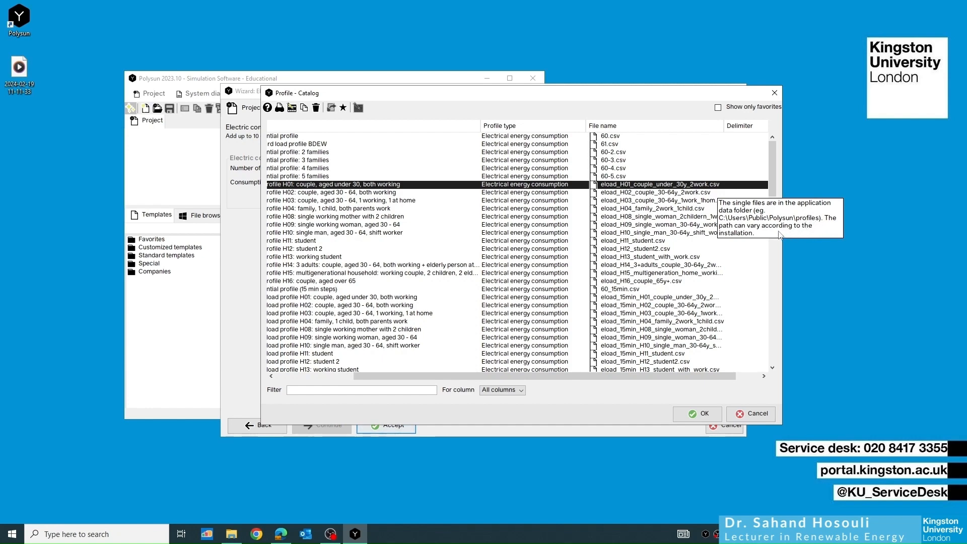
Step: Switch to File Explorer, open the folder C:\Users\Public\Polysun\profiles, and enlarge its window
{"action": "left_click", "coordinate": [231, 534]}
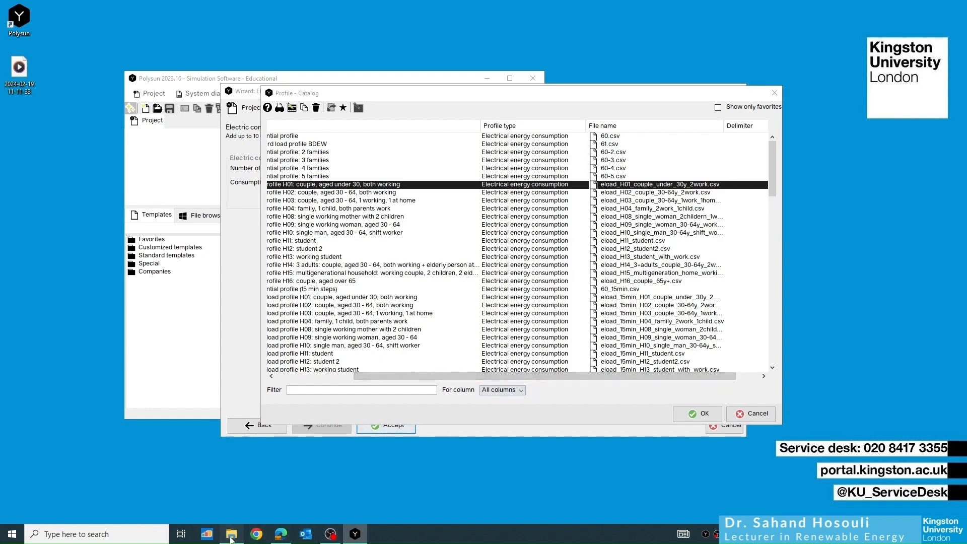
{"action": "left_click_drag", "start_coordinate": [966, 59], "coordinate": [463, 55]}
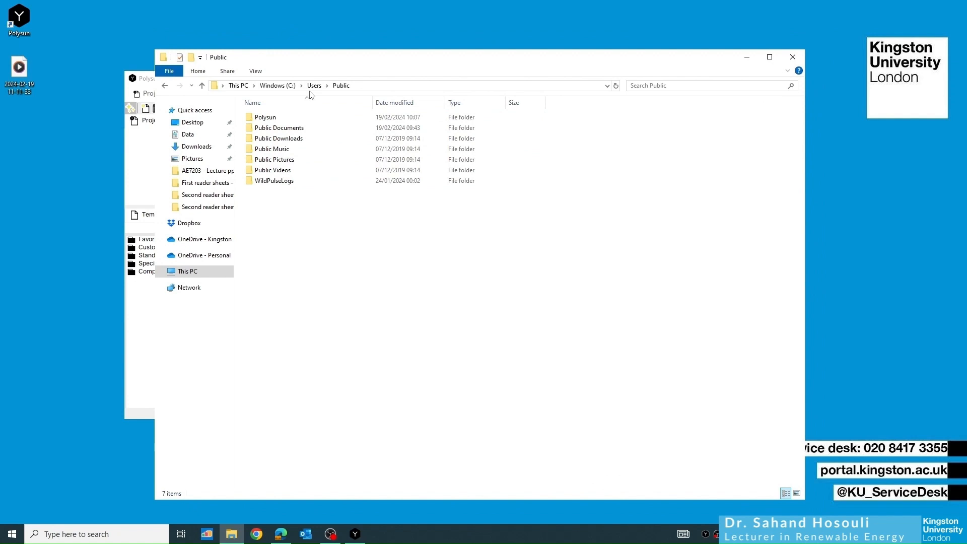
{"action": "double_click", "coordinate": [267, 118]}
{"action": "double_click", "coordinate": [267, 171]}
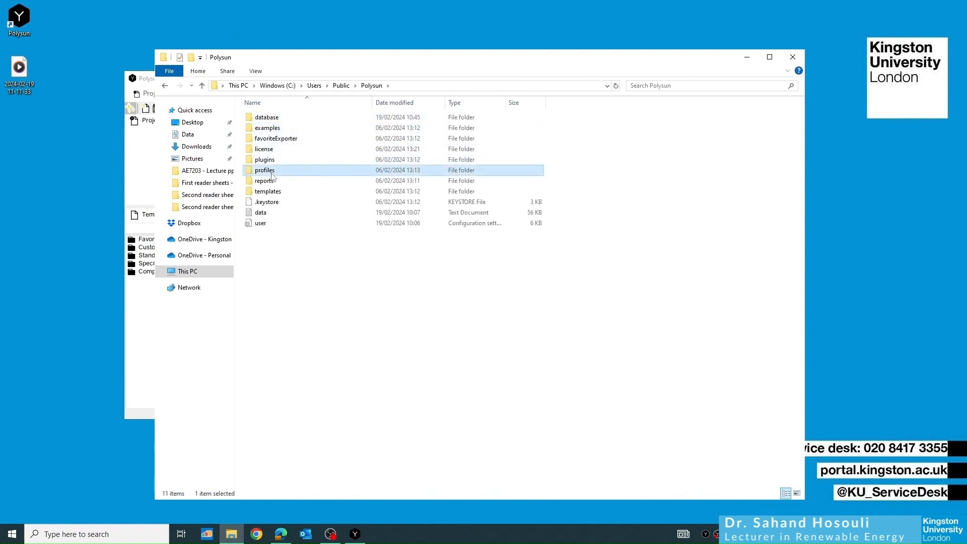
{"action": "left_click_drag", "start_coordinate": [808, 158], "coordinate": [956, 157]}
{"action": "left_click_drag", "start_coordinate": [642, 59], "coordinate": [579, 25]}
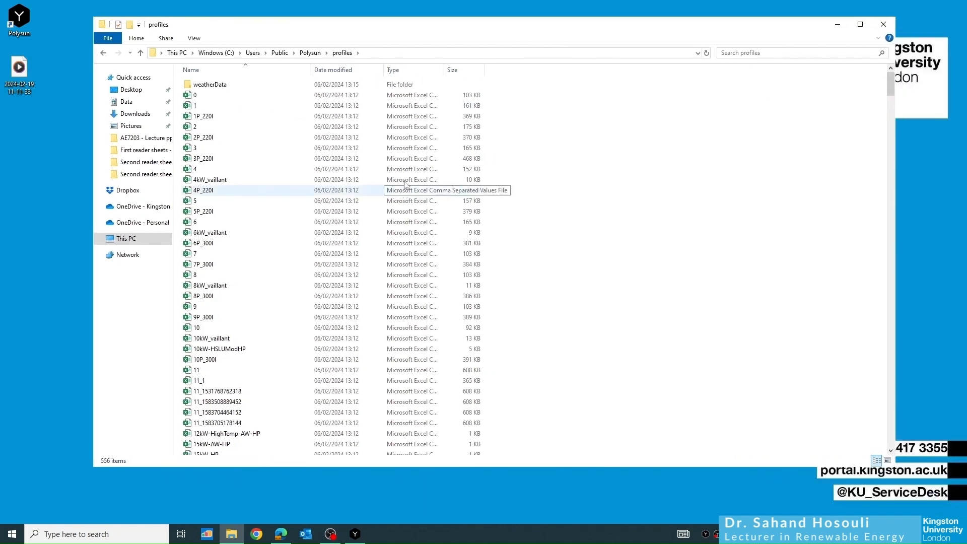
Step: Find the profile file eload_H01_couple_under_30y_2work in the profiles folder and open it in Excel
{"action": "scroll", "coordinate": [409, 217], "scroll_direction": "down", "scroll_amount": 10}
{"action": "scroll", "coordinate": [407, 245], "scroll_direction": "down", "scroll_amount": 20}
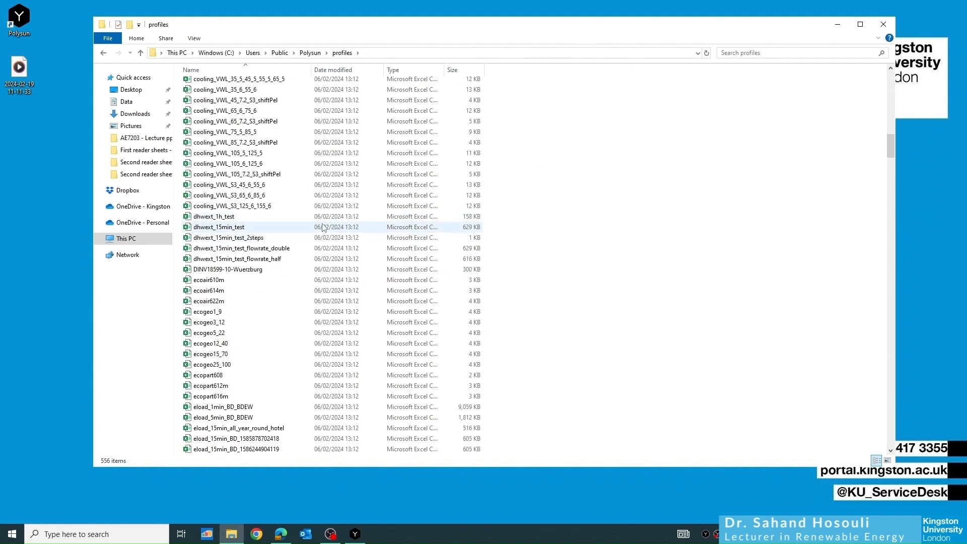
{"action": "scroll", "coordinate": [383, 222], "scroll_direction": "down", "scroll_amount": 20}
{"action": "scroll", "coordinate": [356, 246], "scroll_direction": "down", "scroll_amount": 4}
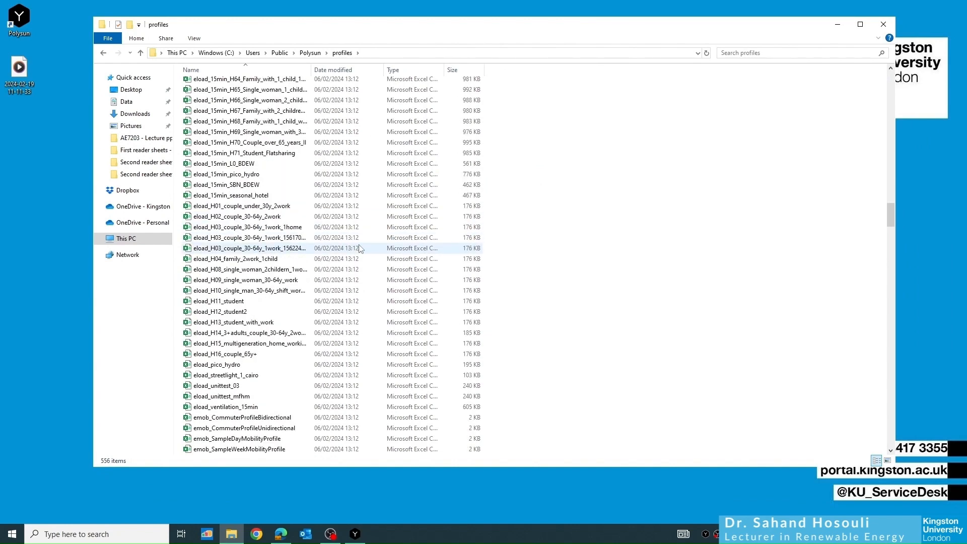
{"action": "left_click", "coordinate": [224, 208]}
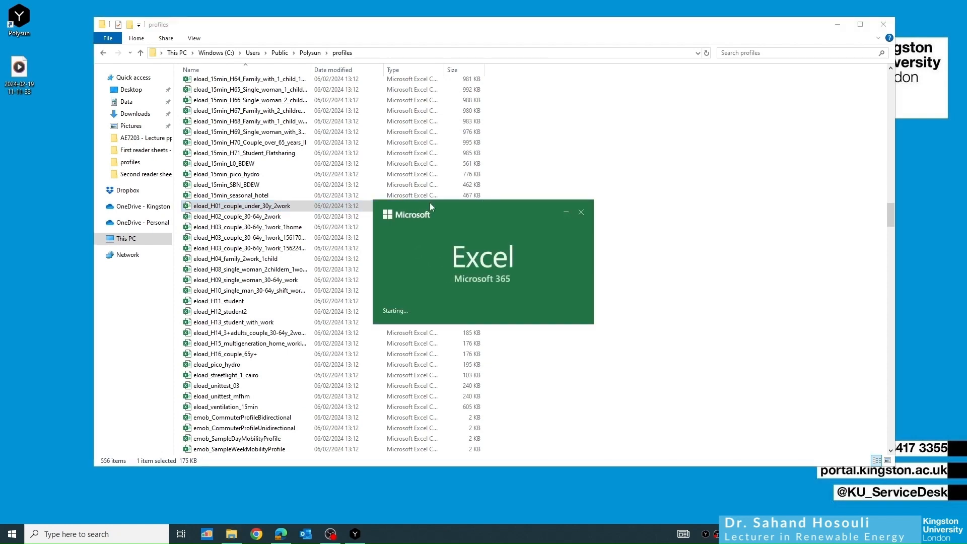
Step: Examine the time steps and consumption values of the H01 profile, and minimize the workbook to return to the profiles folder
{"action": "scroll", "coordinate": [134, 251], "scroll_direction": "down", "scroll_amount": 20}
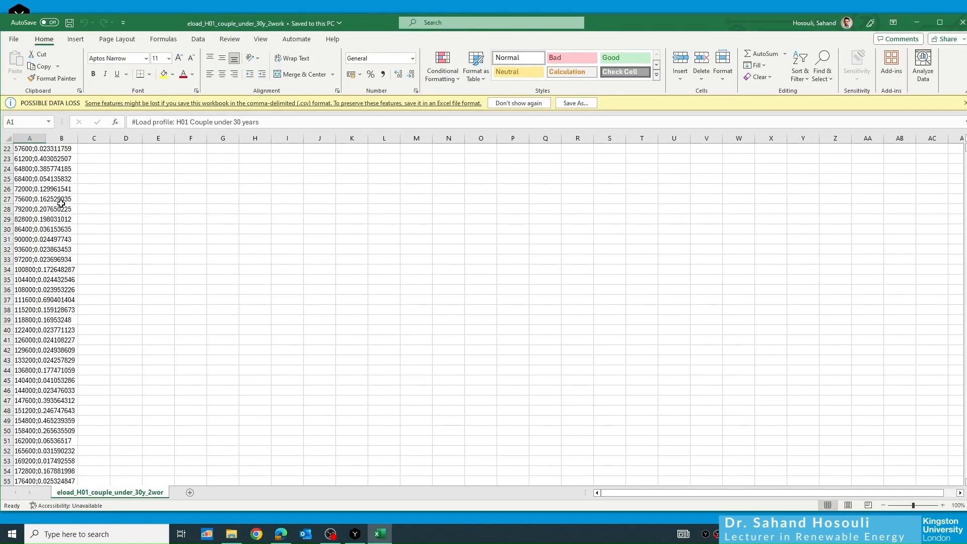
{"action": "scroll", "coordinate": [154, 230], "scroll_direction": "down", "scroll_amount": 15}
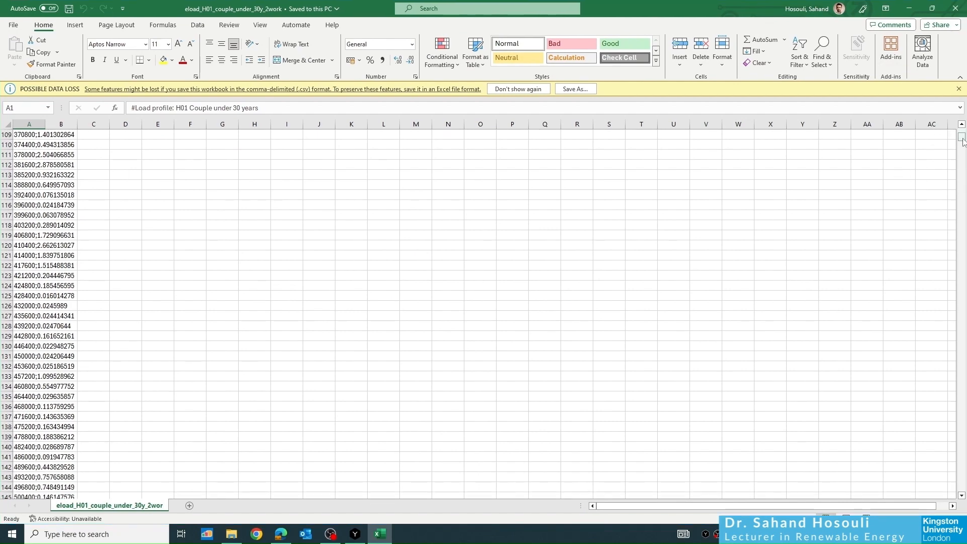
{"action": "left_click_drag", "start_coordinate": [962, 141], "coordinate": [916, 8]}
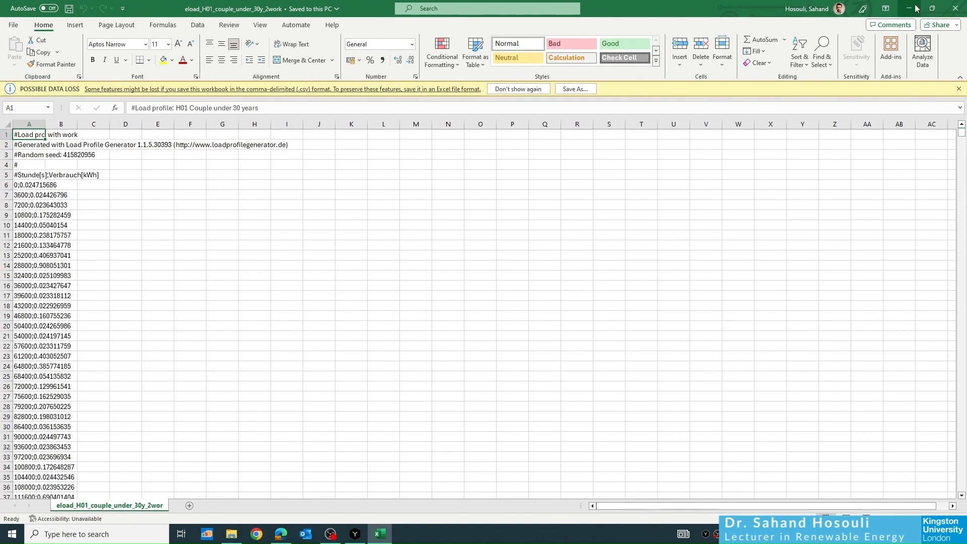
{"action": "left_click", "coordinate": [917, 8]}
Step: Open the 15-minute profile eload_15min_H01_couple_under_30y_2work in Excel and examine its time steps down to the last row
{"action": "scroll", "coordinate": [370, 317], "scroll_direction": "down", "scroll_amount": 10}
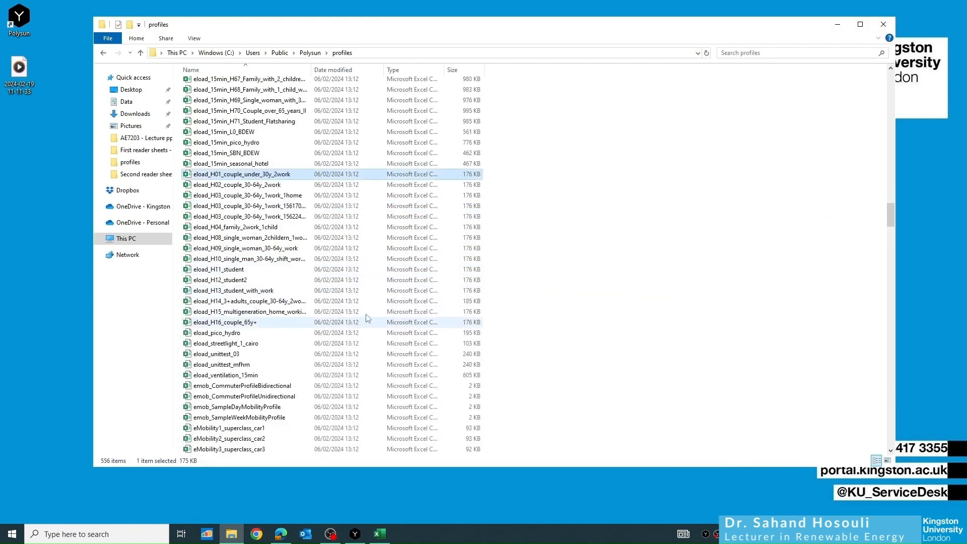
{"action": "scroll", "coordinate": [370, 316], "scroll_direction": "down", "scroll_amount": 20}
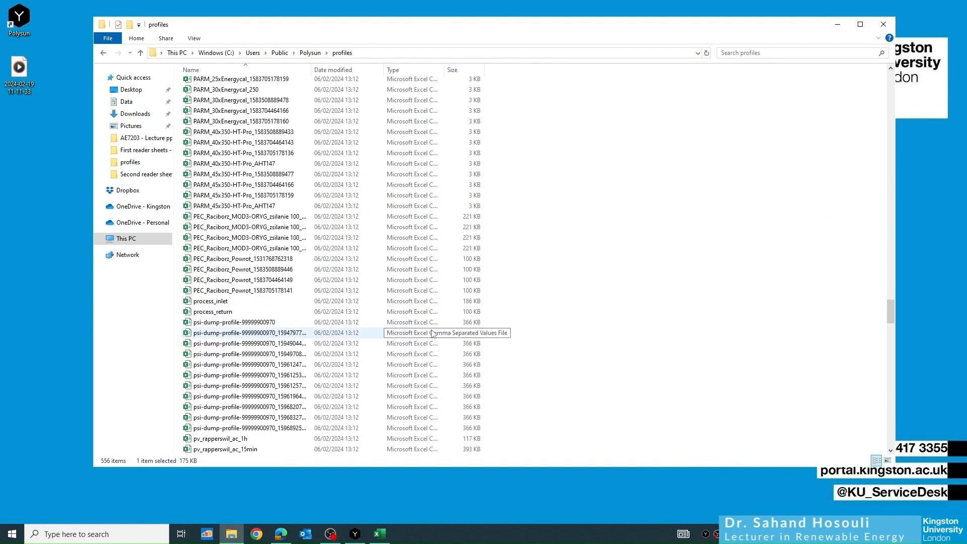
{"action": "scroll", "coordinate": [560, 344], "scroll_direction": "down", "scroll_amount": 10}
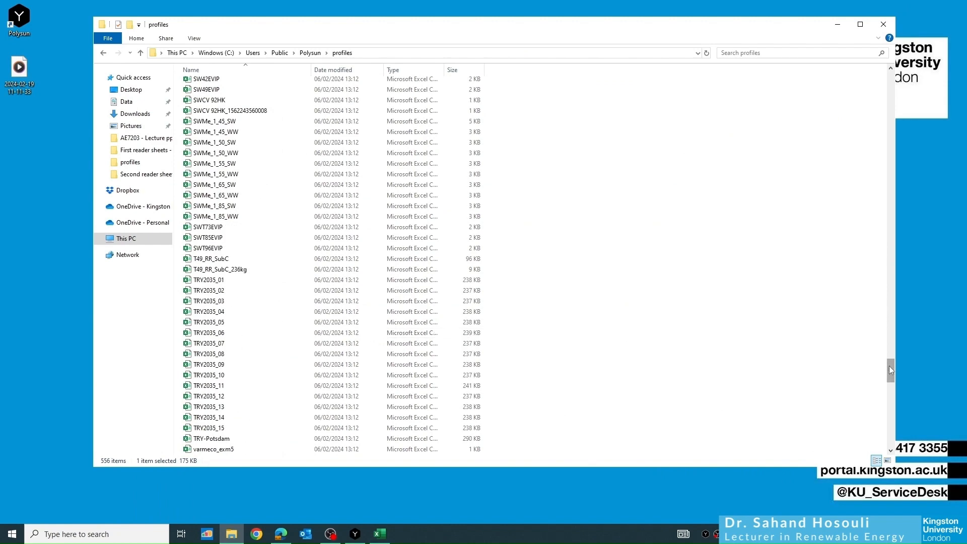
{"action": "left_click_drag", "start_coordinate": [889, 365], "coordinate": [889, 205]}
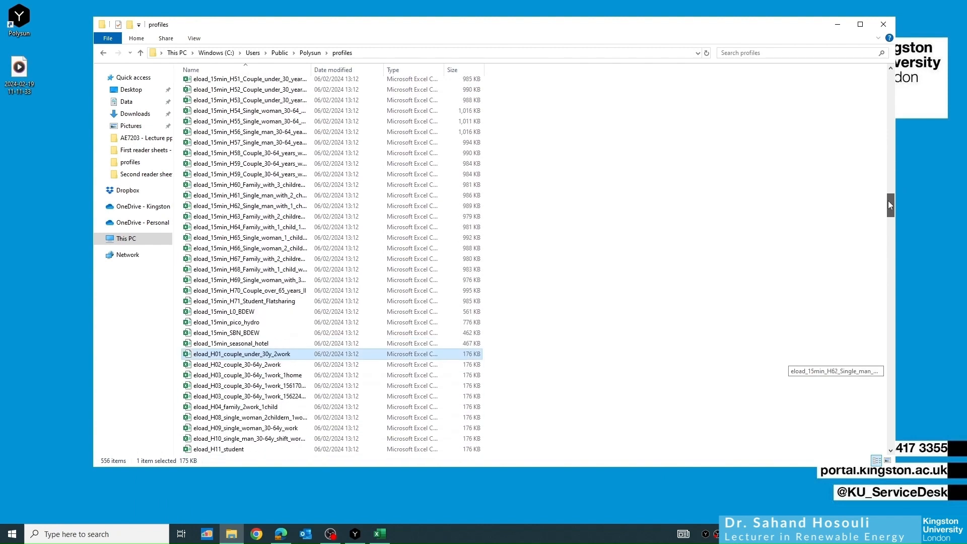
{"action": "left_click_drag", "start_coordinate": [889, 205], "coordinate": [886, 177]}
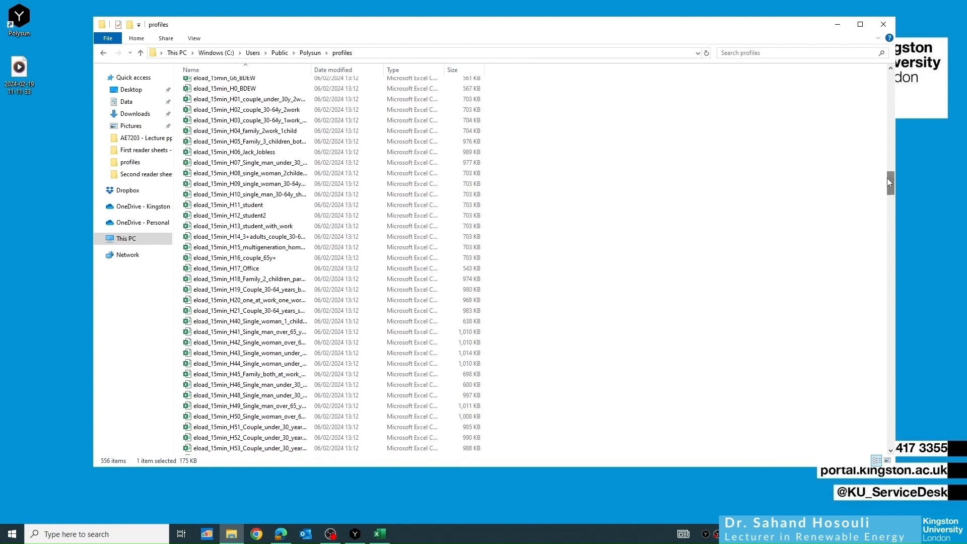
{"action": "left_click", "coordinate": [209, 99]}
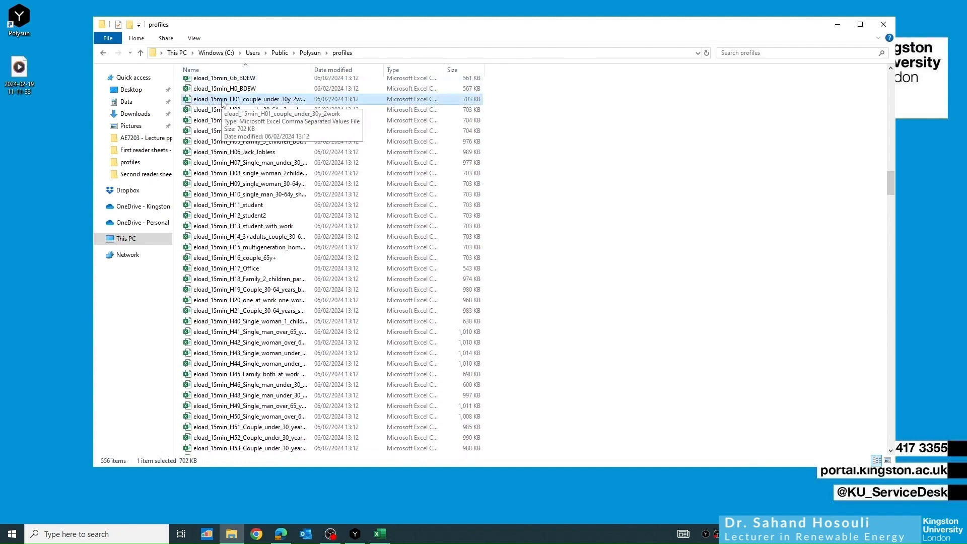
{"action": "double_click", "coordinate": [223, 99]}
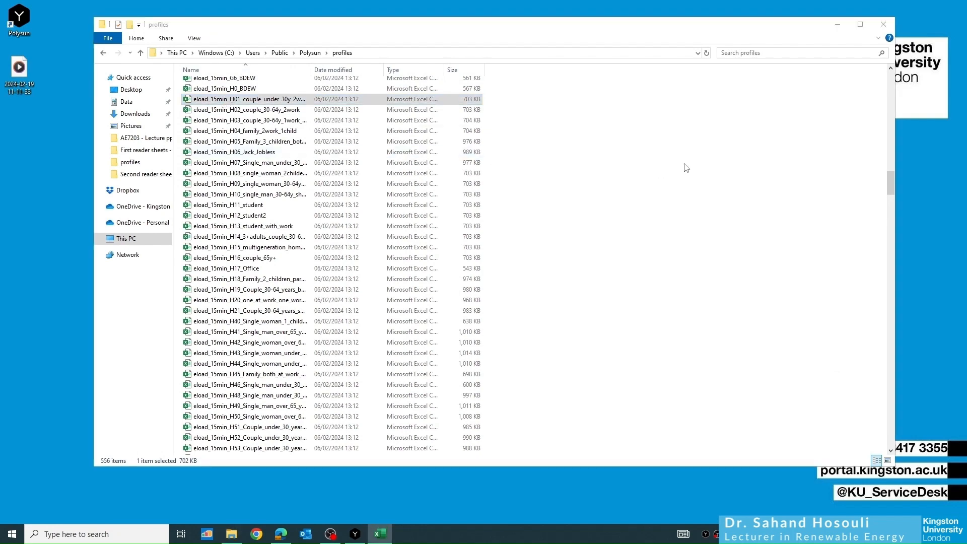
{"action": "left_click", "coordinate": [386, 535]}
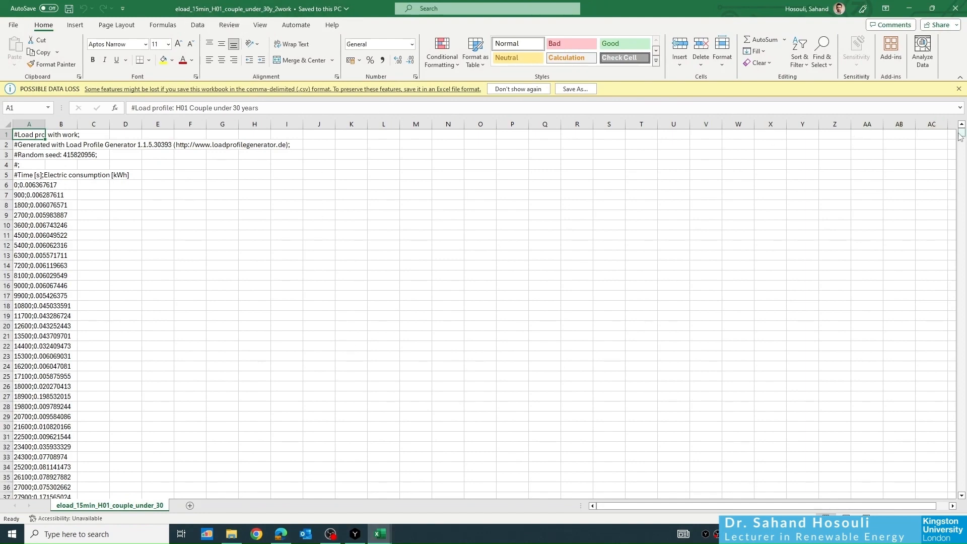
{"action": "left_click_drag", "start_coordinate": [961, 134], "coordinate": [962, 488]}
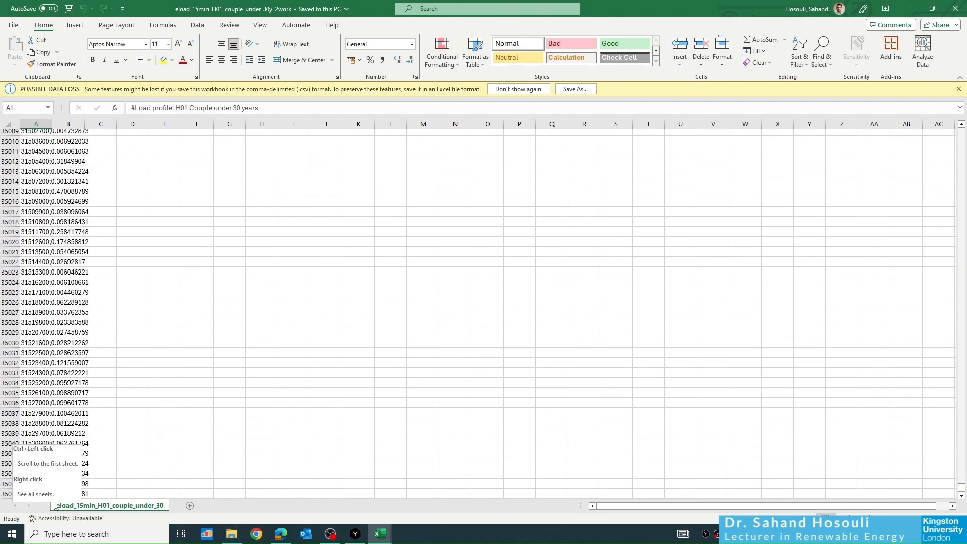
Step: Close both Excel profile workbooks and the profiles folder, and return to the Polysun profile catalog
{"action": "left_click", "coordinate": [953, 5]}
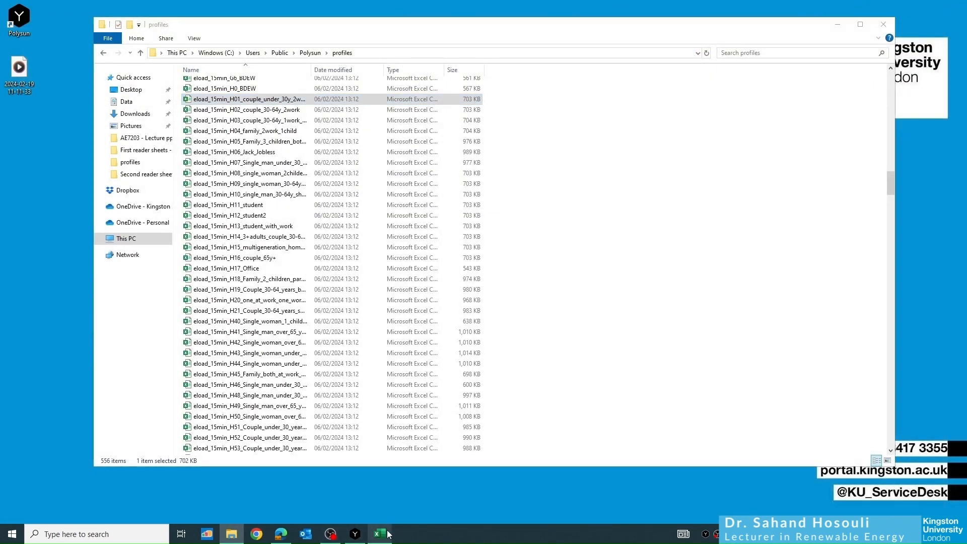
{"action": "left_click", "coordinate": [388, 534]}
{"action": "left_click", "coordinate": [953, 5]}
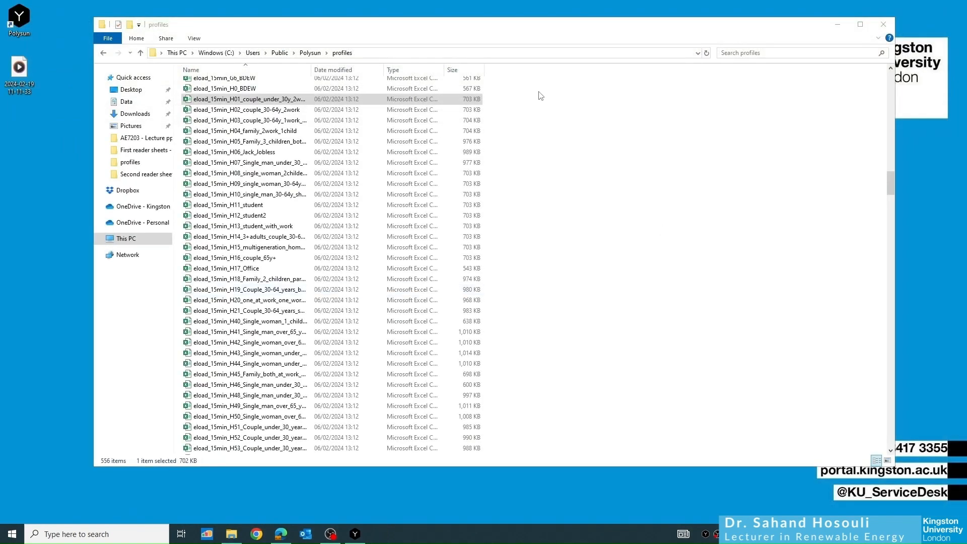
{"action": "left_click", "coordinate": [886, 26]}
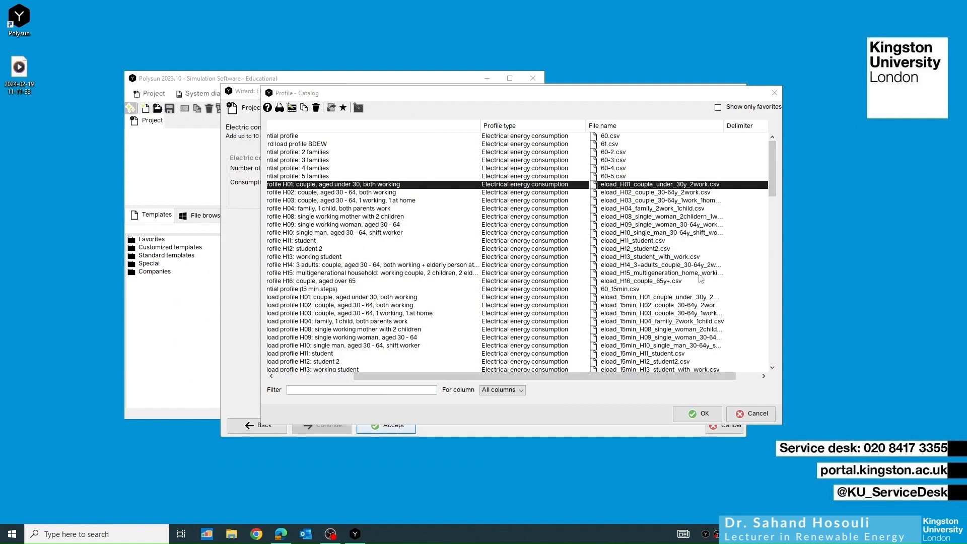
{"action": "left_click_drag", "start_coordinate": [408, 98], "coordinate": [382, 103]}
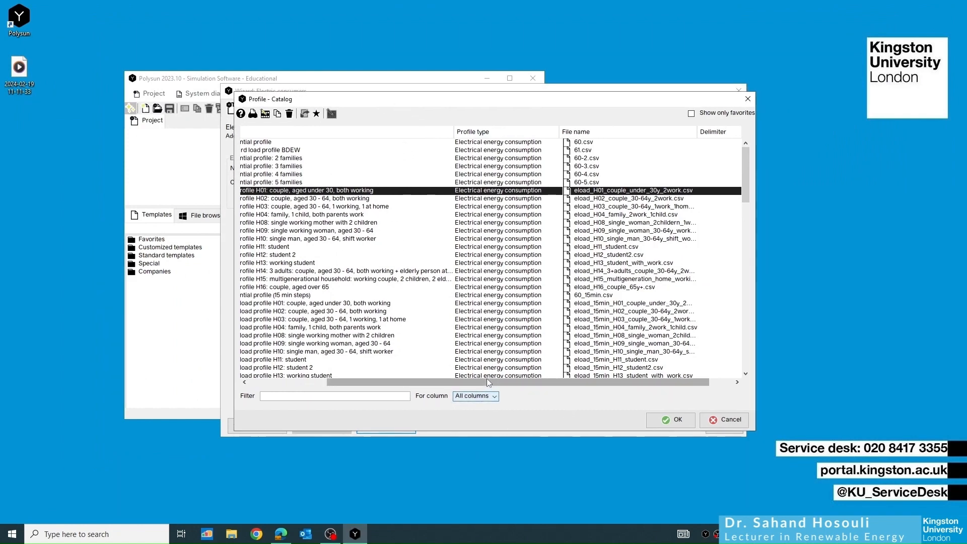
Step: Copy the Residential profile line in the profile catalog and label the copy KU_LP
{"action": "left_click_drag", "start_coordinate": [486, 381], "coordinate": [407, 381]}
{"action": "left_click", "coordinate": [296, 143]}
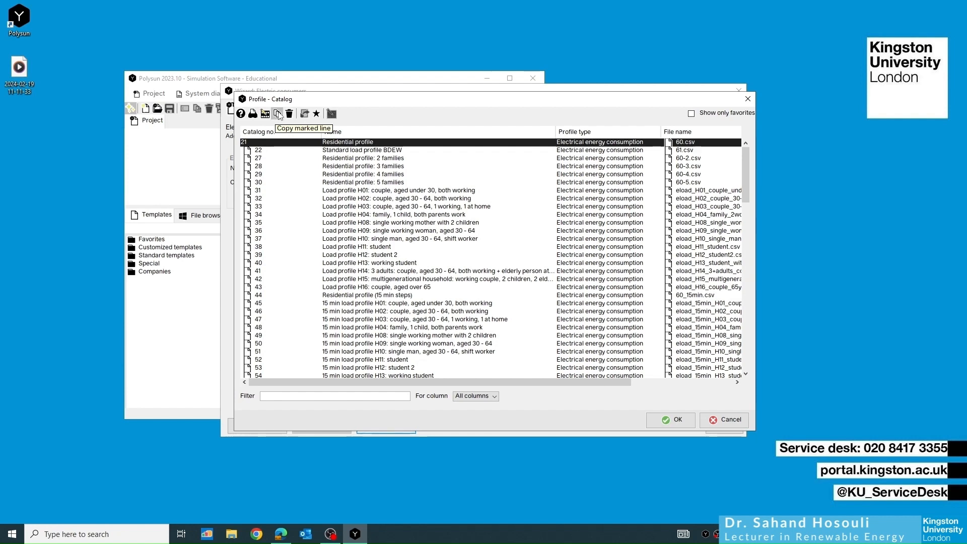
{"action": "left_click", "coordinate": [277, 115]}
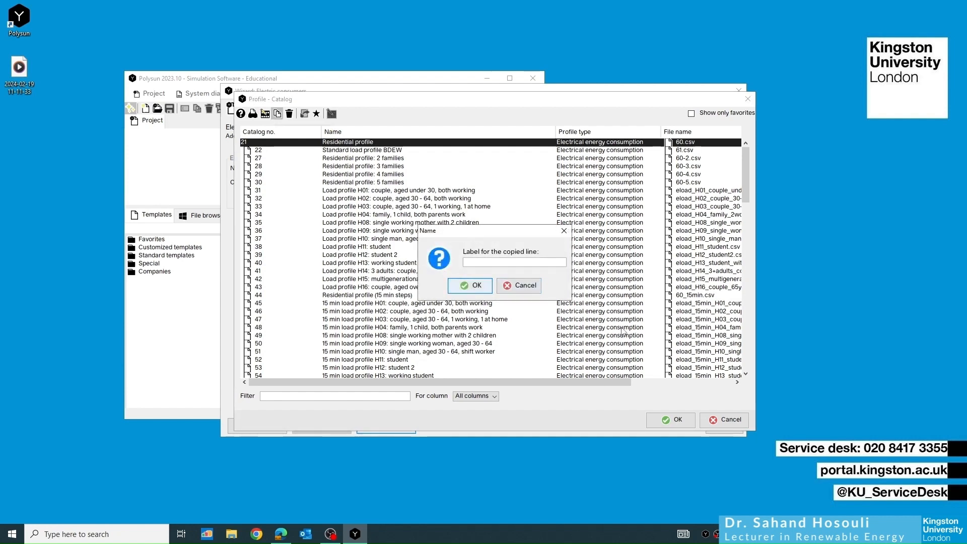
{"action": "type", "text": "KU_LP"}
{"action": "left_click", "coordinate": [471, 286]}
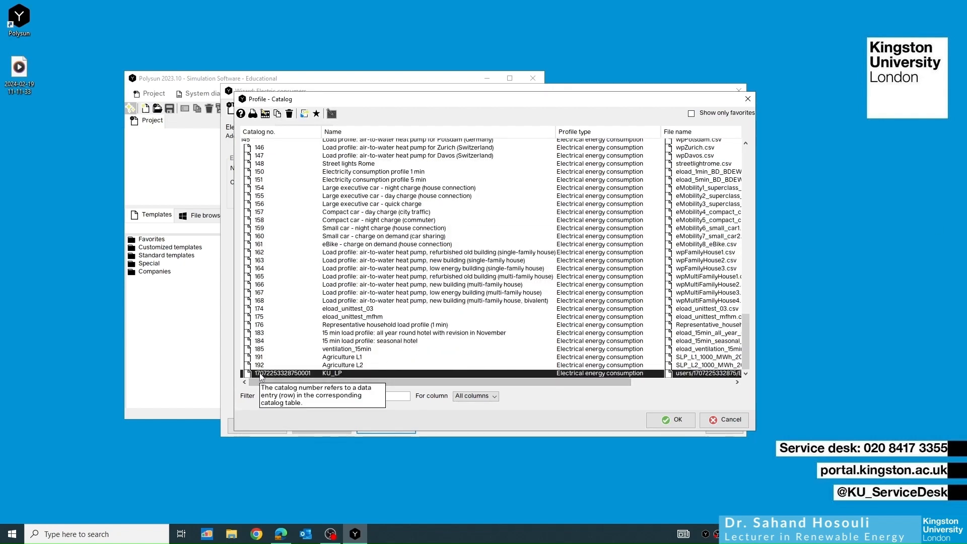
Step: Unlock the KU_LP profile for editing, view the CSV file chooser for its file name, and leave it without selecting a file
{"action": "left_click", "coordinate": [266, 114]}
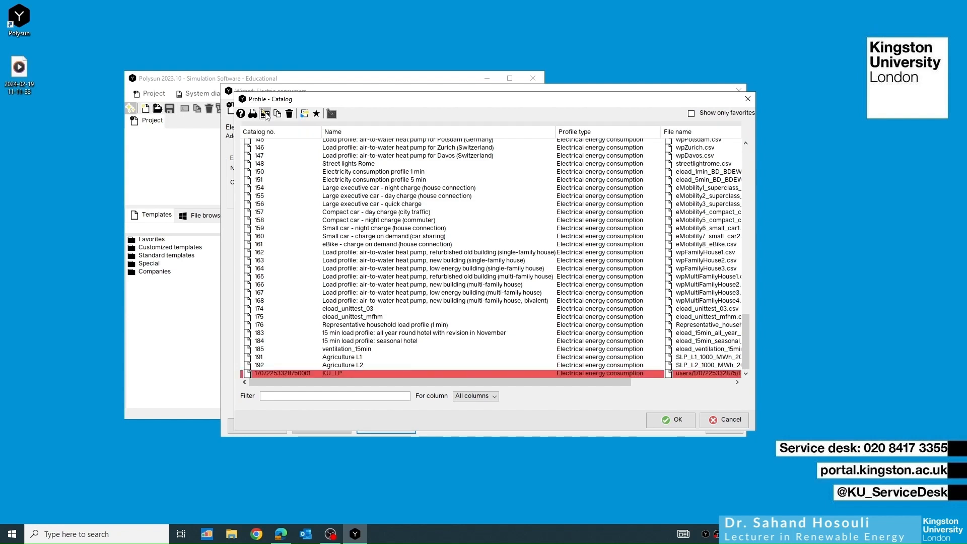
{"action": "left_click_drag", "start_coordinate": [461, 382], "coordinate": [606, 381]}
{"action": "left_click_drag", "start_coordinate": [665, 131], "coordinate": [702, 131]}
{"action": "left_click", "coordinate": [550, 373]}
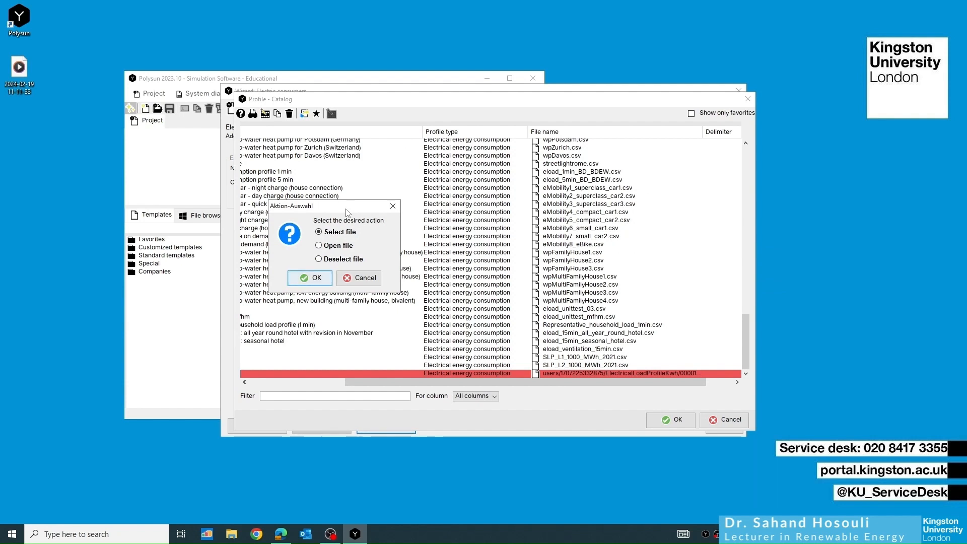
{"action": "left_click", "coordinate": [309, 279]}
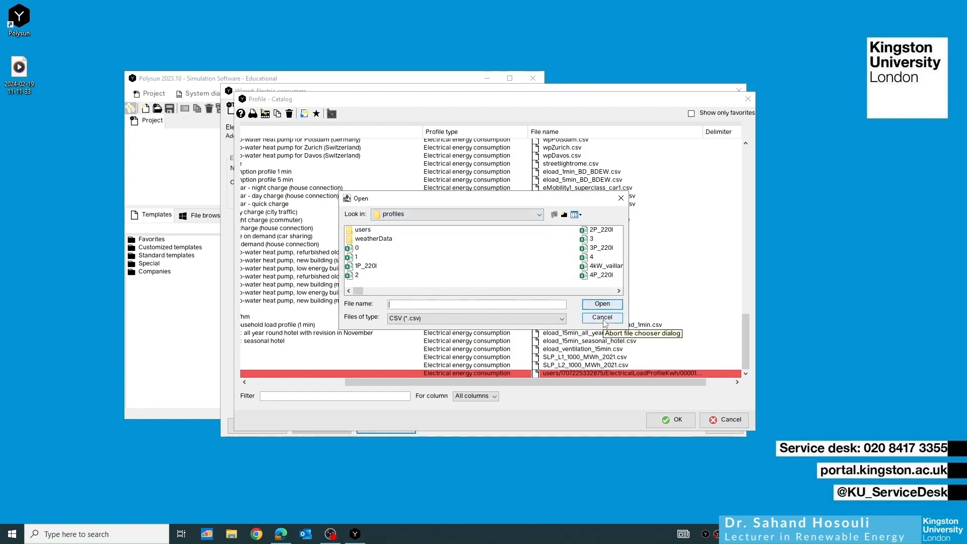
{"action": "left_click", "coordinate": [602, 317]}
{"action": "left_click_drag", "start_coordinate": [663, 383], "coordinate": [566, 382]}
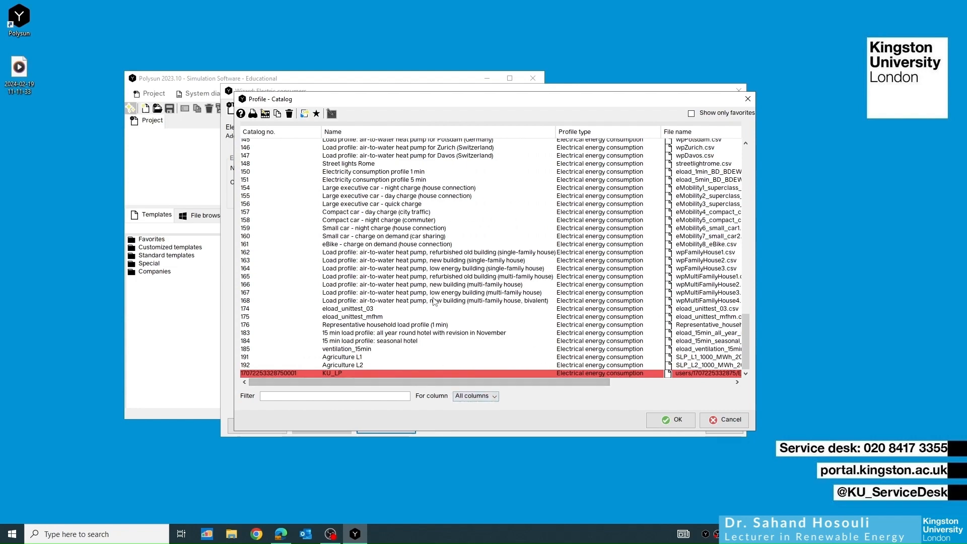
Step: Choose Residential profile as consumption profile 1 and accept the wizard to create the system diagram
{"action": "scroll", "coordinate": [386, 272], "scroll_direction": "up", "scroll_amount": 20}
{"action": "left_click", "coordinate": [325, 142]}
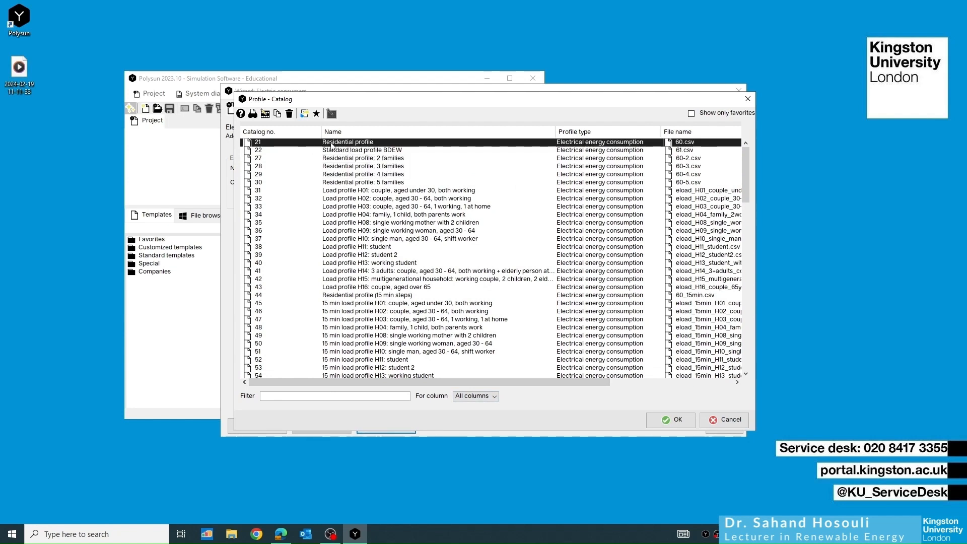
{"action": "left_click", "coordinate": [672, 419]}
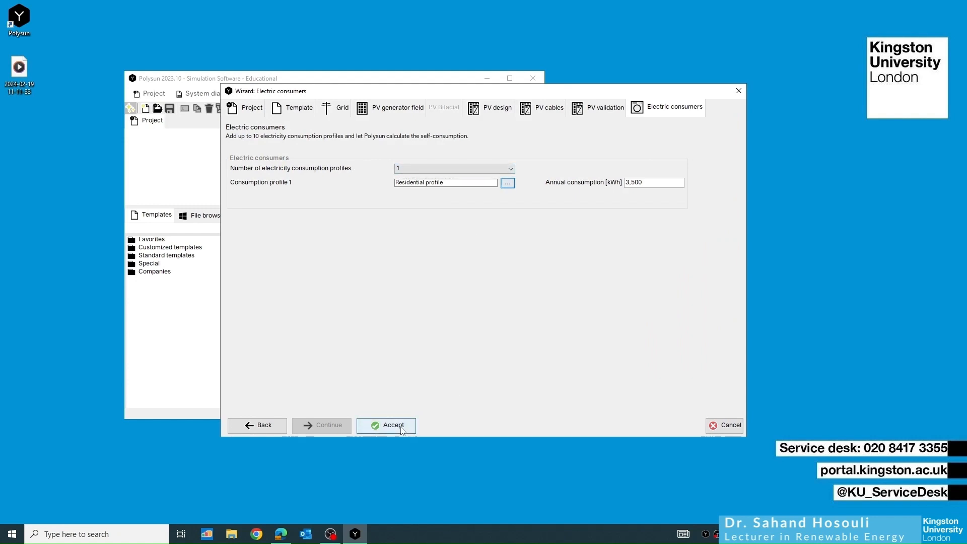
{"action": "left_click", "coordinate": [401, 428]}
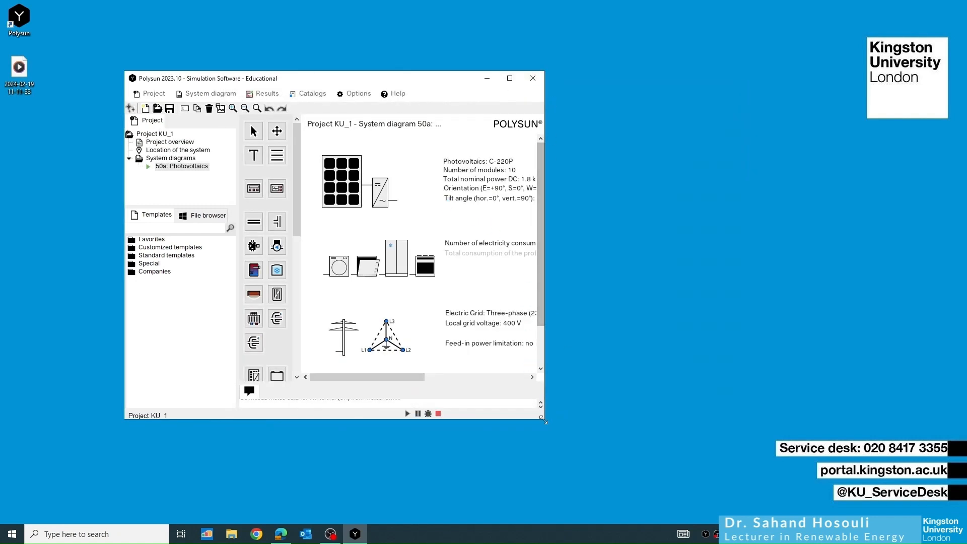
Step: Enlarge the project window, examine the yearly values and monthly PV yield chart in the widened results overview, and close it
{"action": "left_click_drag", "start_coordinate": [545, 420], "coordinate": [825, 520]}
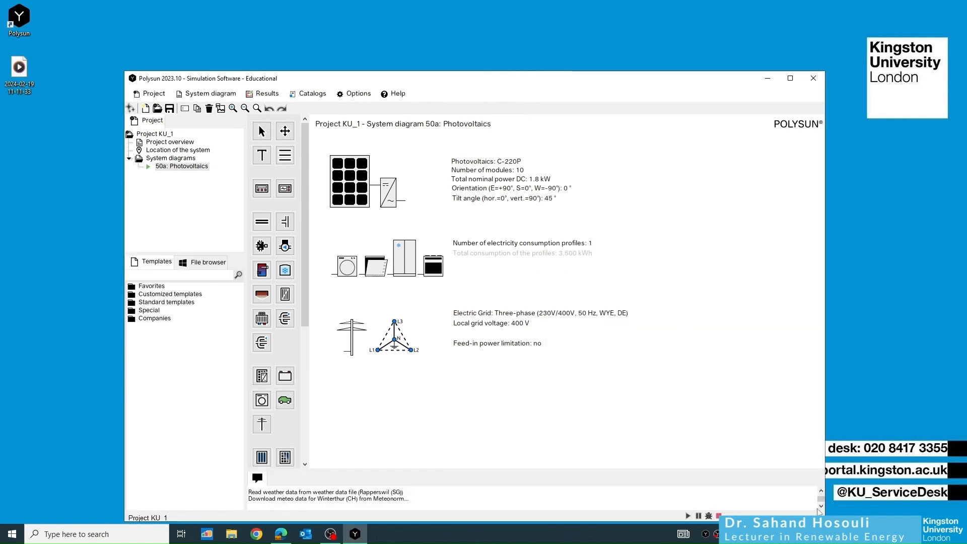
{"action": "left_click_drag", "start_coordinate": [521, 82], "coordinate": [496, 12]}
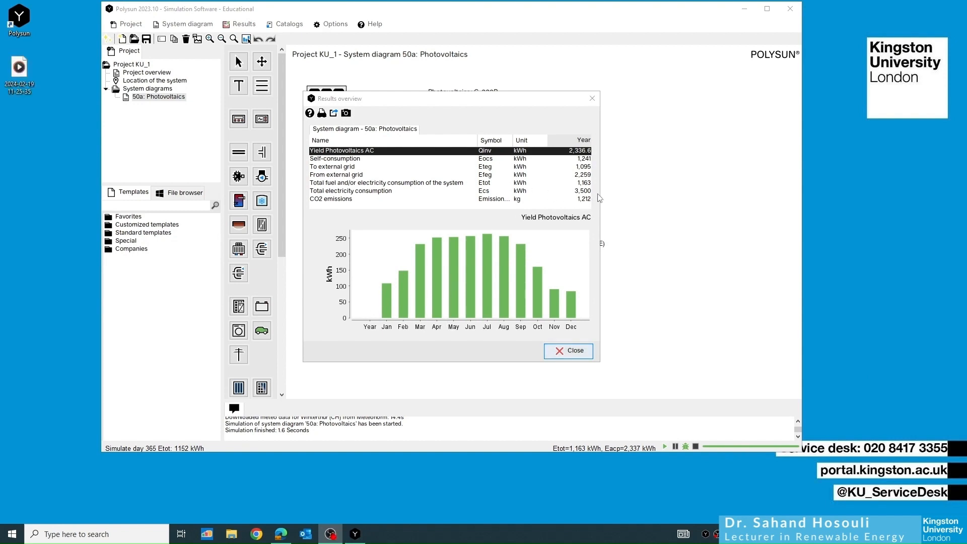
{"action": "left_click_drag", "start_coordinate": [600, 194], "coordinate": [745, 193]}
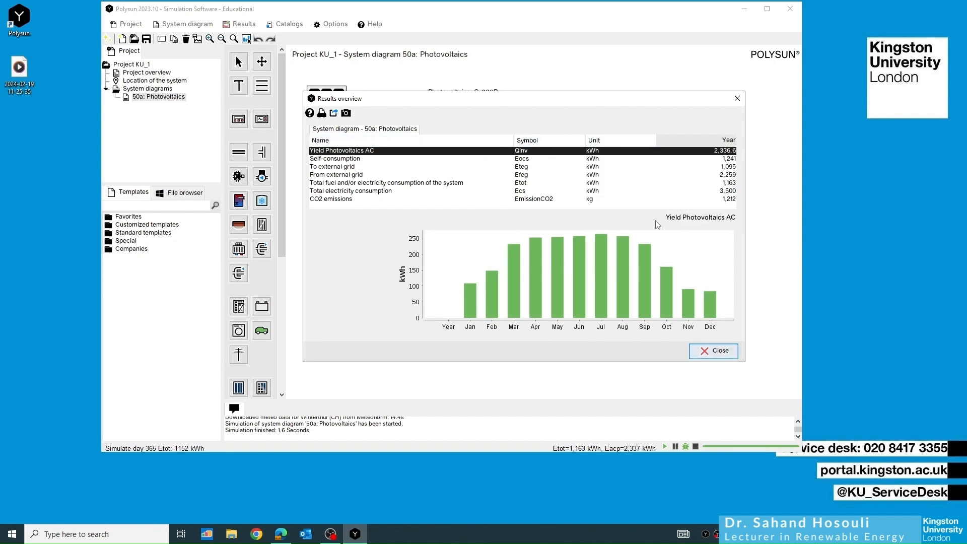
{"action": "left_click", "coordinate": [719, 355]}
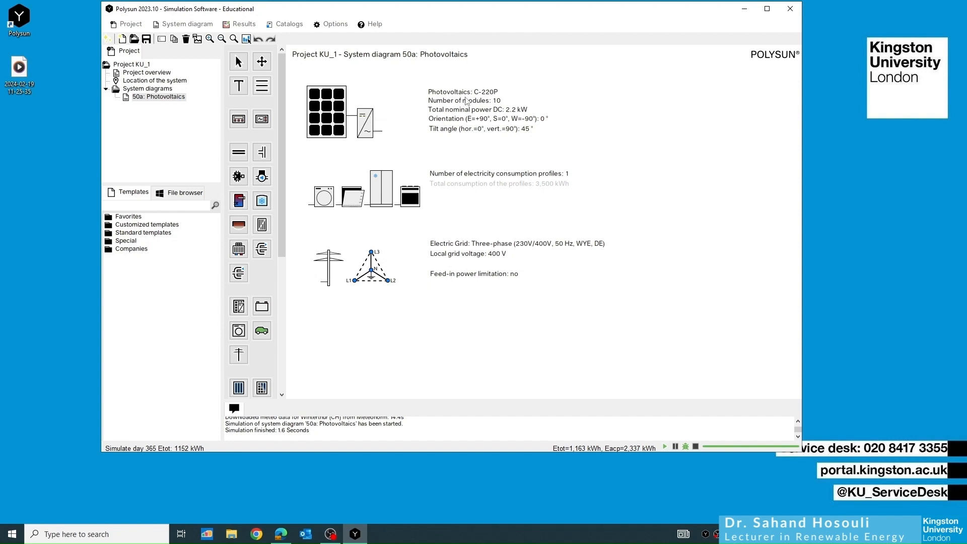
Step: Examine the photovoltaics component's parameters and the module catalog, keeping the C-220P module
{"action": "left_click", "coordinate": [334, 118]}
{"action": "double_click", "coordinate": [333, 118]}
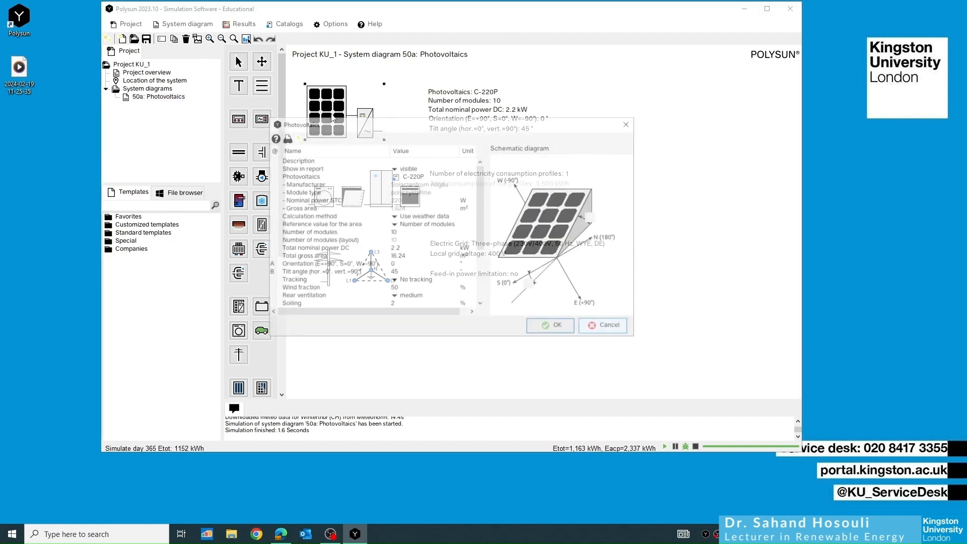
{"action": "left_click_drag", "start_coordinate": [384, 128], "coordinate": [533, 100]}
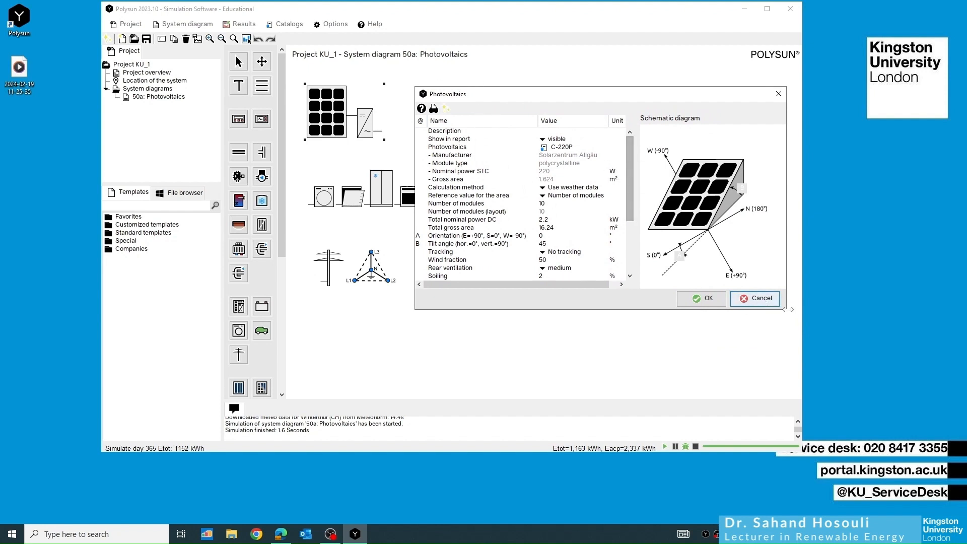
{"action": "left_click_drag", "start_coordinate": [786, 309], "coordinate": [810, 346]}
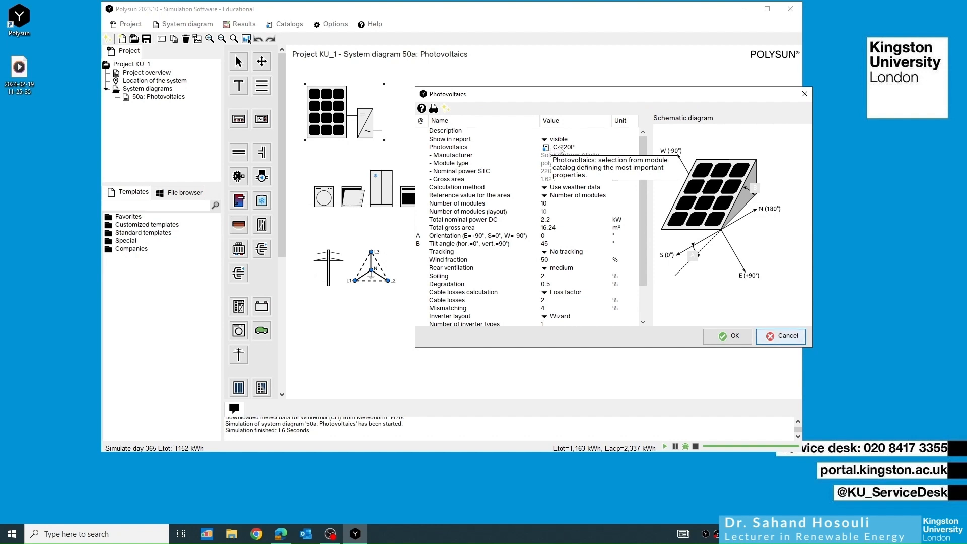
{"action": "left_click", "coordinate": [564, 150]}
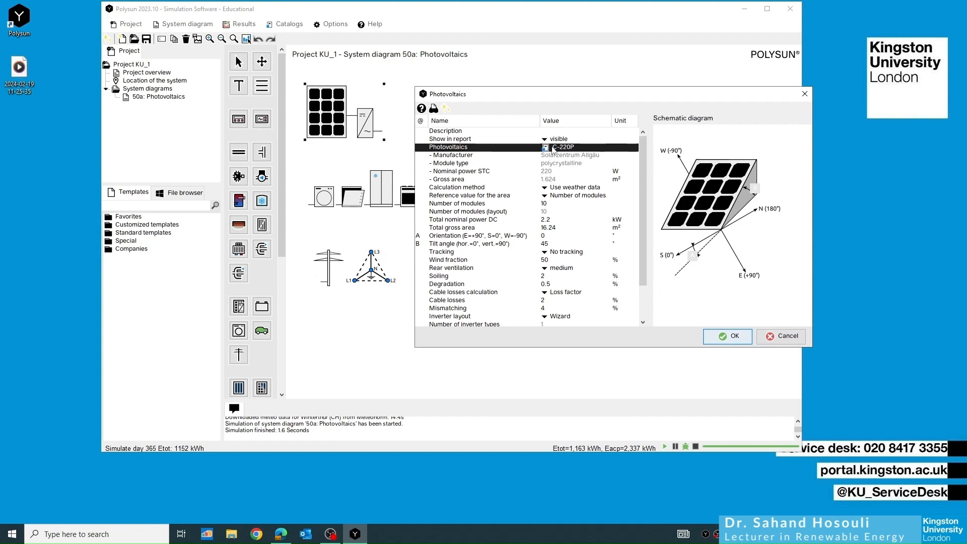
{"action": "left_click", "coordinate": [553, 149]}
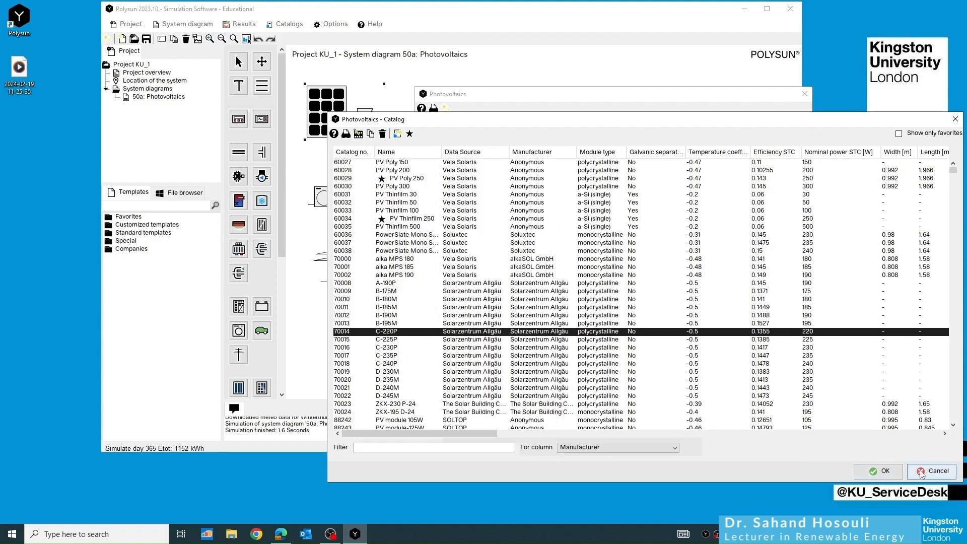
{"action": "left_click", "coordinate": [878, 471]}
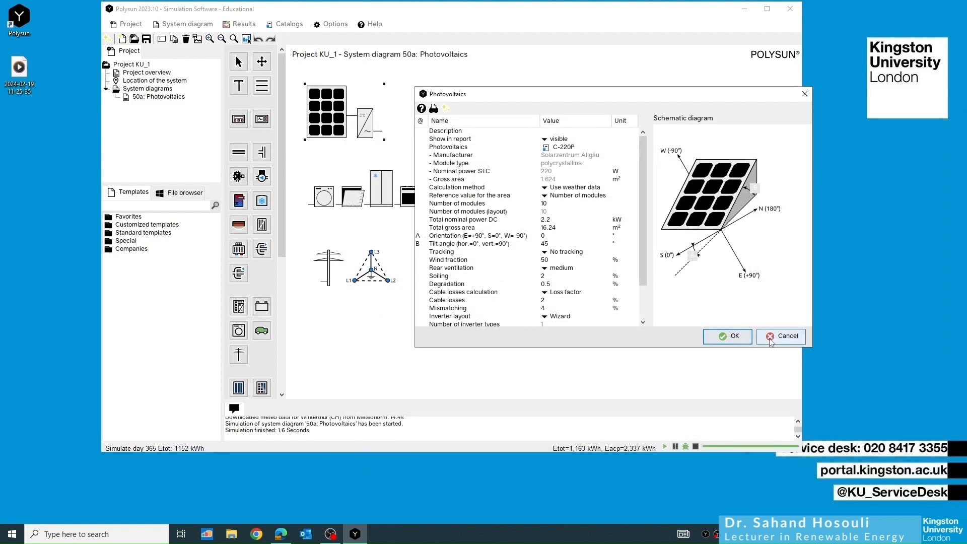
{"action": "left_click", "coordinate": [728, 336]}
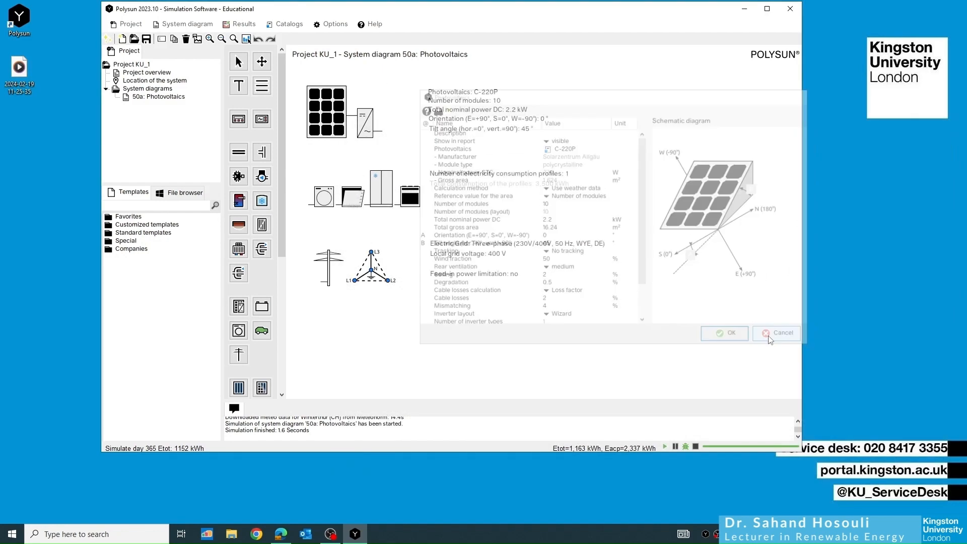
Step: View the consumption profile settings of the electric consumers component and close them without changes
{"action": "left_click", "coordinate": [387, 196]}
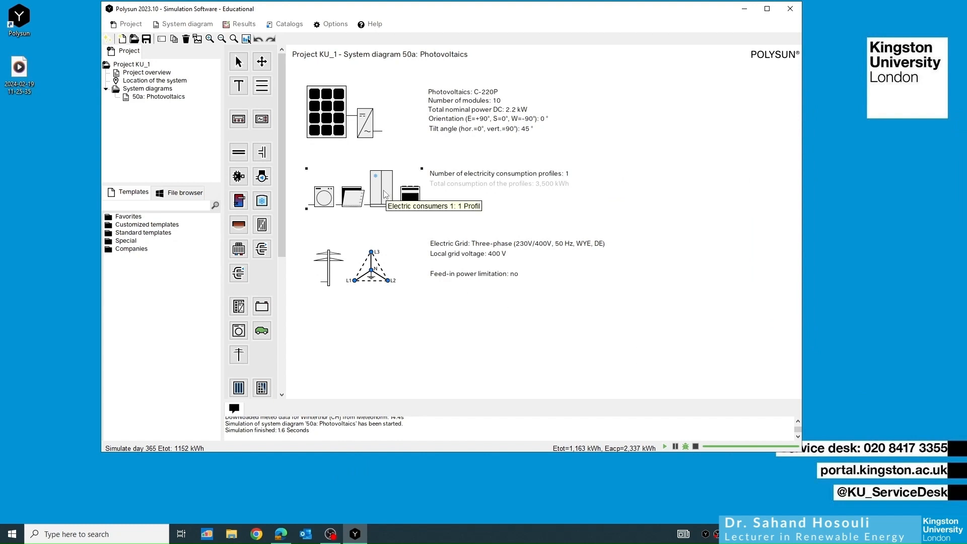
{"action": "double_click", "coordinate": [384, 196]}
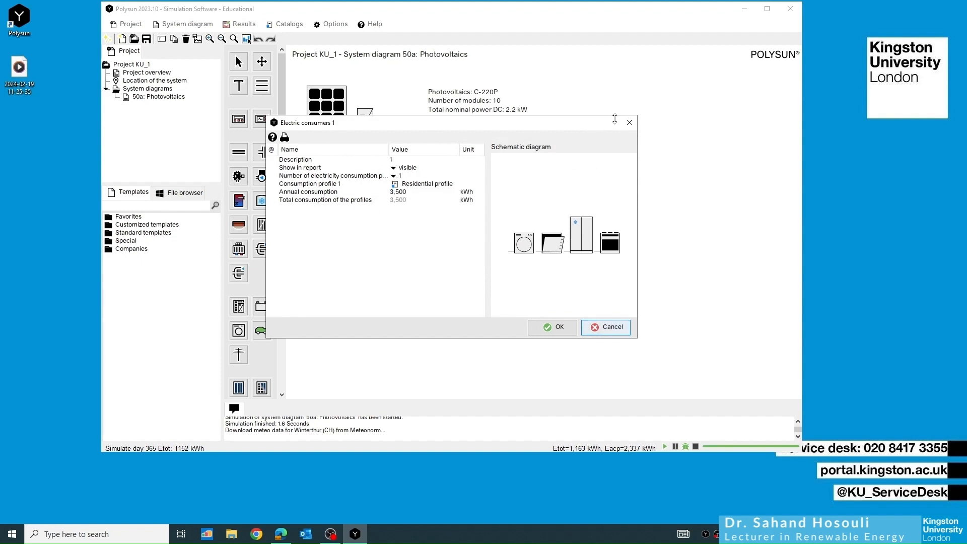
{"action": "left_click", "coordinate": [626, 123]}
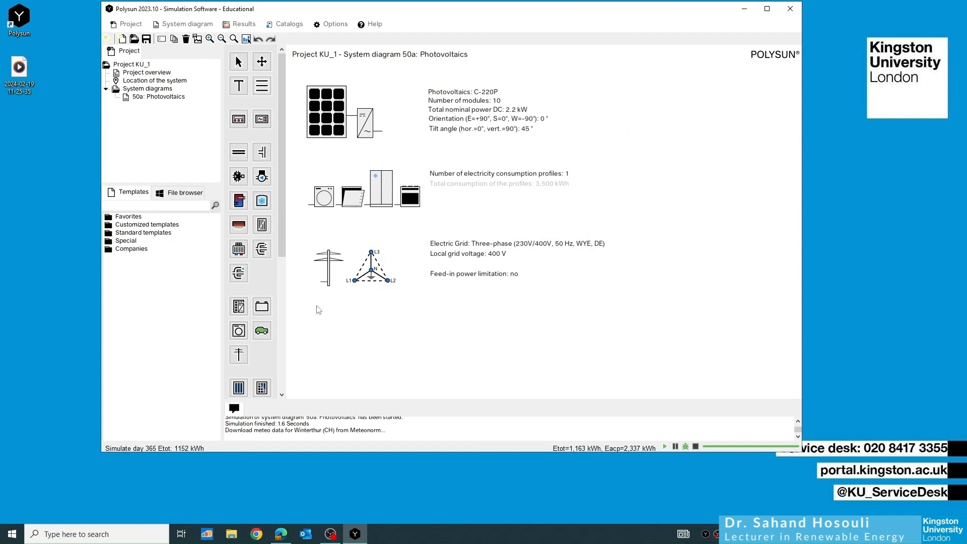
Step: Place a battery component below the electric grid in the diagram, and delete it again
{"action": "left_click", "coordinate": [260, 308]}
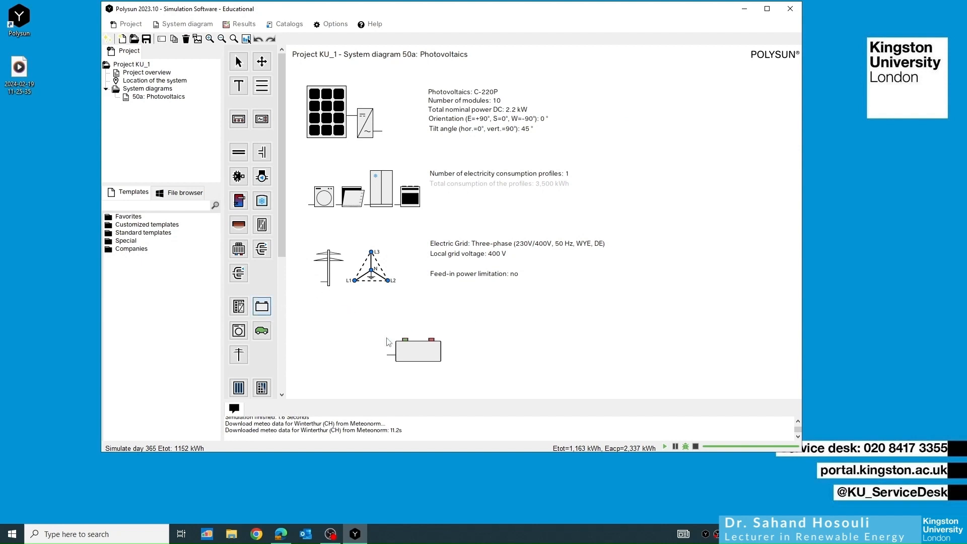
{"action": "left_click", "coordinate": [374, 325]}
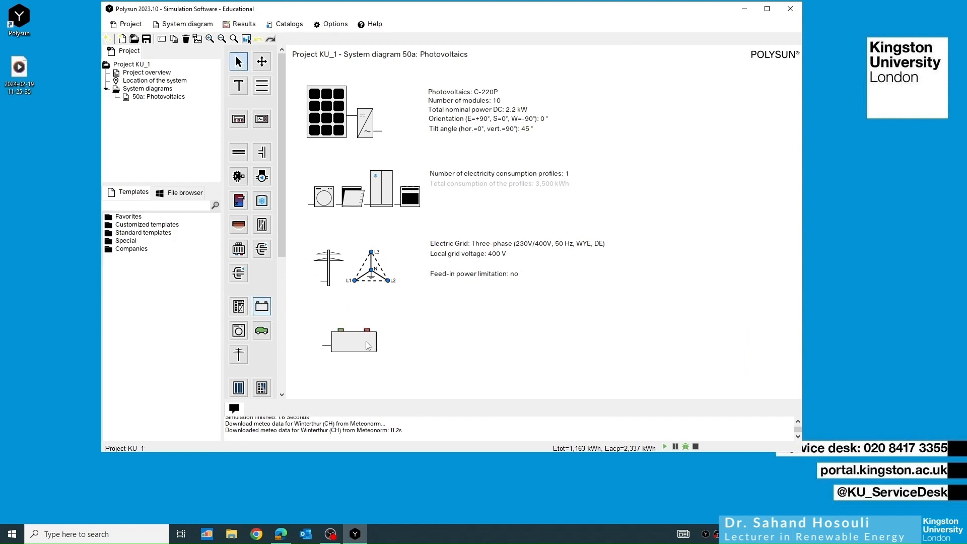
{"action": "mouse_move", "coordinate": [366, 342]}
{"action": "left_mouse_down"}
{"action": "mouse_move", "coordinate": [386, 329]}
{"action": "mouse_move", "coordinate": [367, 343]}
{"action": "left_mouse_up"}
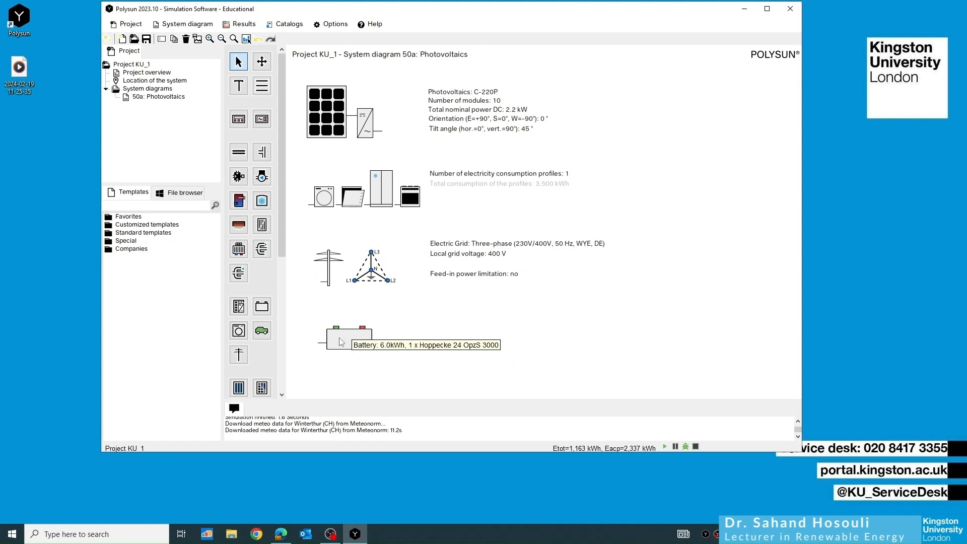
{"action": "left_click", "coordinate": [342, 341]}
{"action": "key", "text": "Delete"}
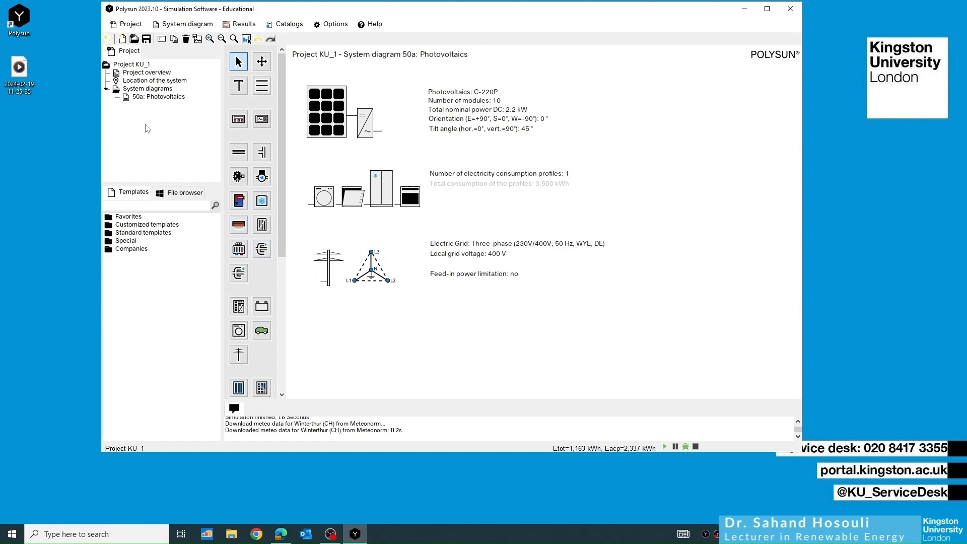
Step: Copy the system diagram 50a: Photovoltaics and name the new one 50a: Photovoltaics_2
{"action": "left_click", "coordinate": [140, 98]}
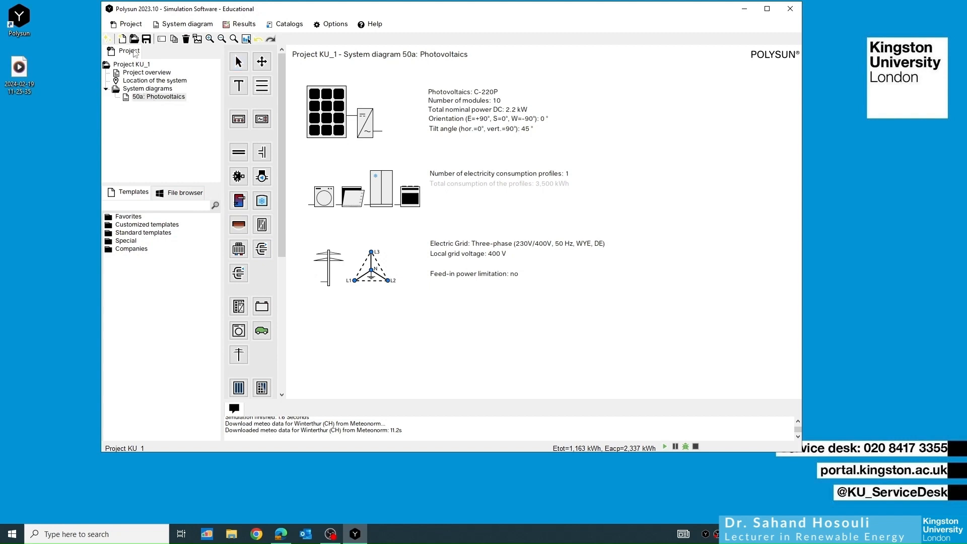
{"action": "right_click", "coordinate": [143, 99]}
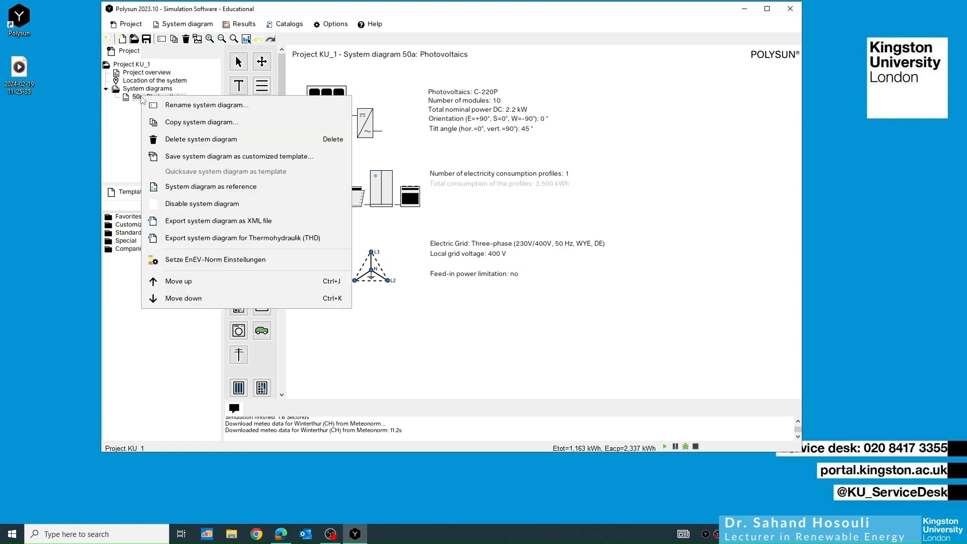
{"action": "left_click", "coordinate": [172, 122]}
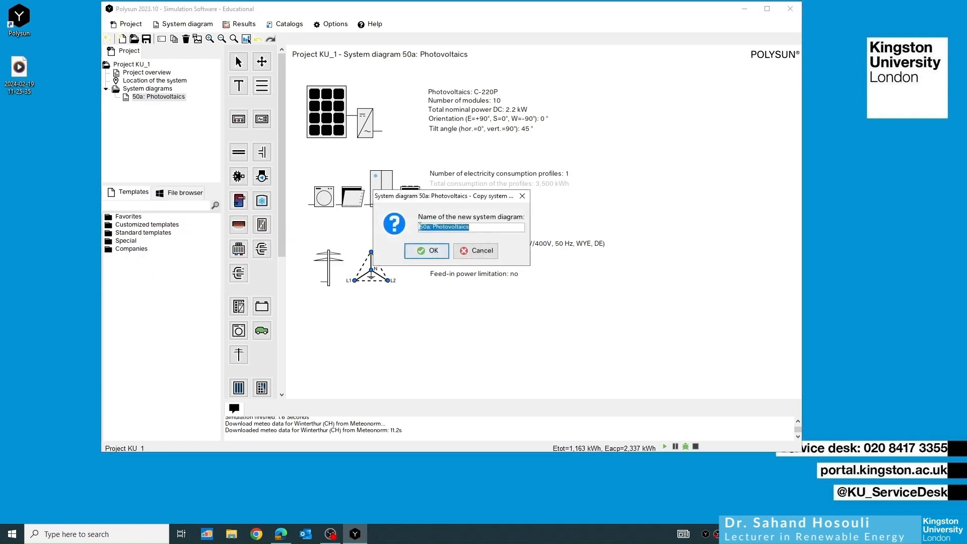
{"action": "left_click", "coordinate": [472, 227]}
{"action": "type", "text": "_2"}
{"action": "left_click", "coordinate": [435, 253]}
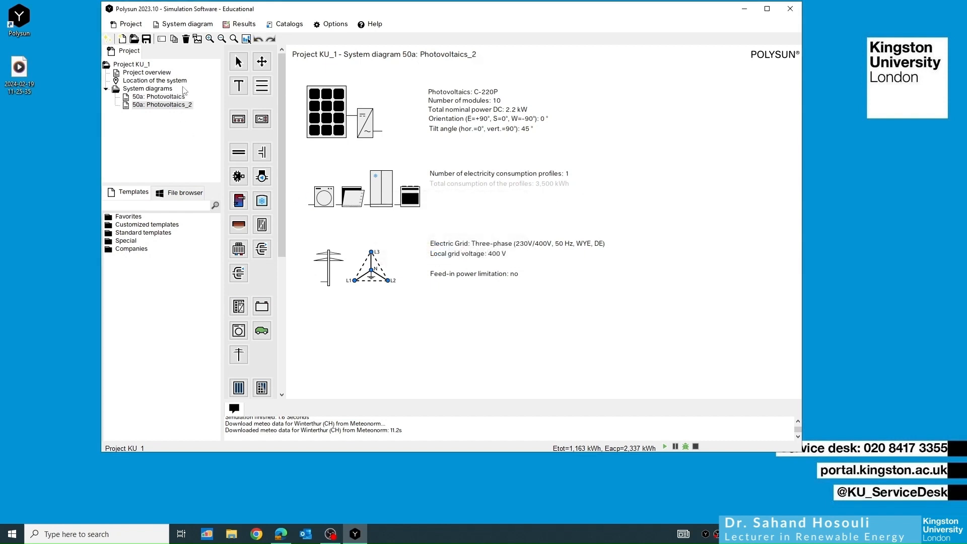
Step: Compare the system diagrams 50a: Photovoltaics and 50a: Photovoltaics_2 by switching between them, ending on 50a: Photovoltaics_2
{"action": "left_click", "coordinate": [170, 99]}
{"action": "left_click", "coordinate": [168, 105]}
{"action": "left_click", "coordinate": [159, 98]}
{"action": "left_click", "coordinate": [161, 105]}
{"action": "left_click", "coordinate": [160, 98]}
{"action": "left_click", "coordinate": [160, 105]}
{"action": "left_click", "coordinate": [150, 97]}
{"action": "left_click", "coordinate": [146, 105]}
Step: Change the photovoltaic module in system diagram 50a: Photovoltaics_2 to C-225P from the catalog
{"action": "double_click", "coordinate": [338, 106]}
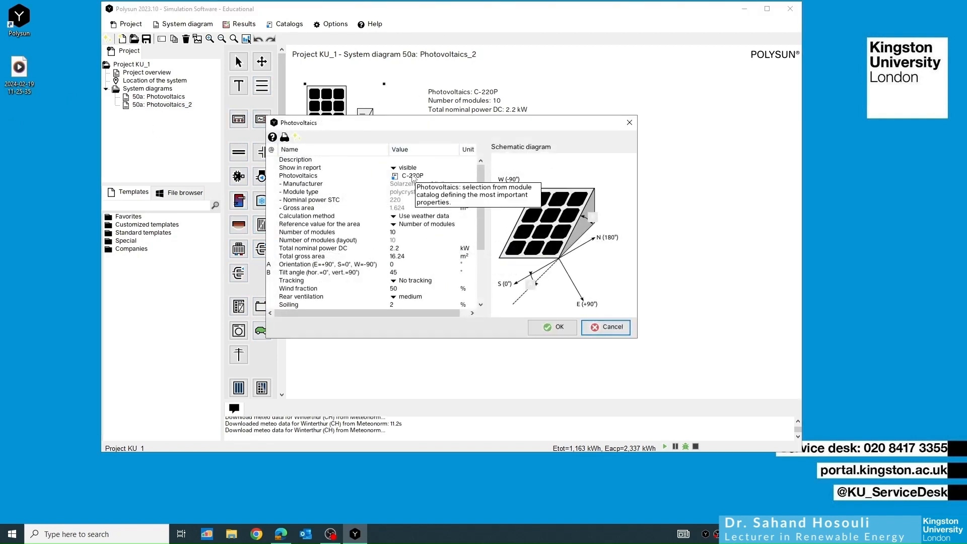
{"action": "left_click", "coordinate": [396, 177]}
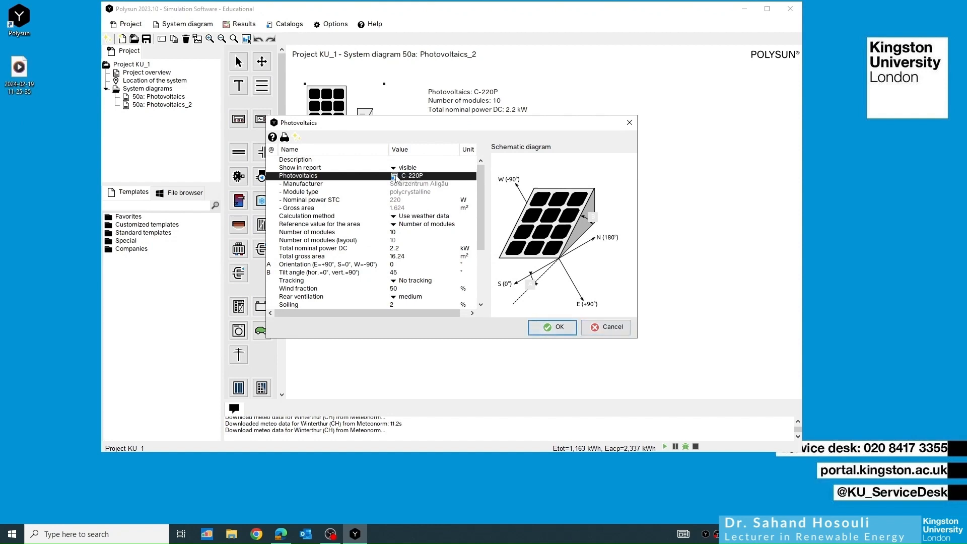
{"action": "left_click", "coordinate": [394, 176]}
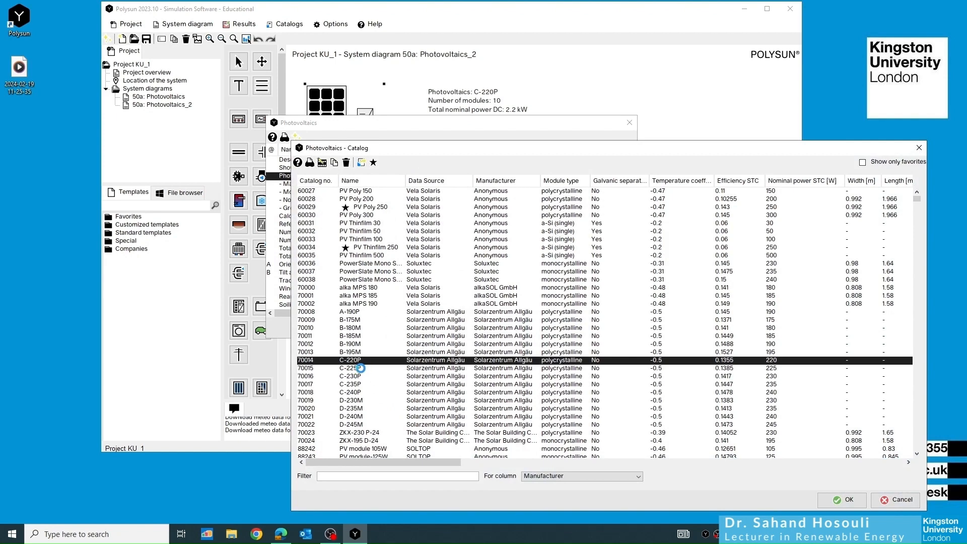
{"action": "left_click", "coordinate": [366, 370]}
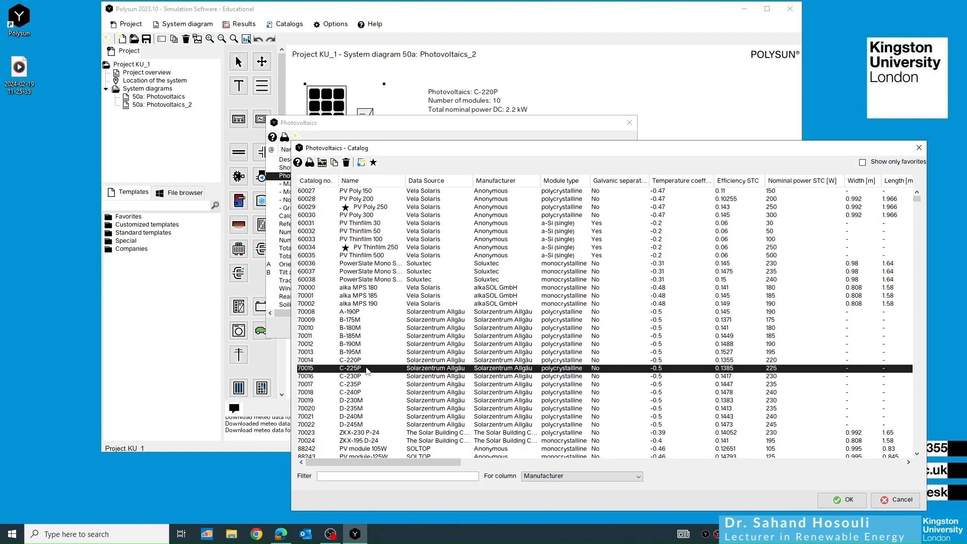
{"action": "left_click", "coordinate": [840, 499]}
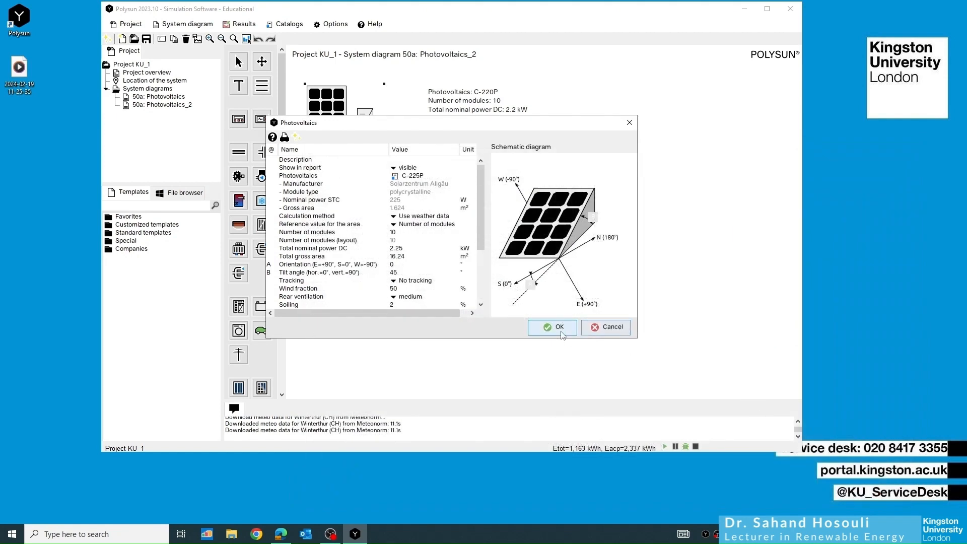
{"action": "left_click", "coordinate": [560, 328]}
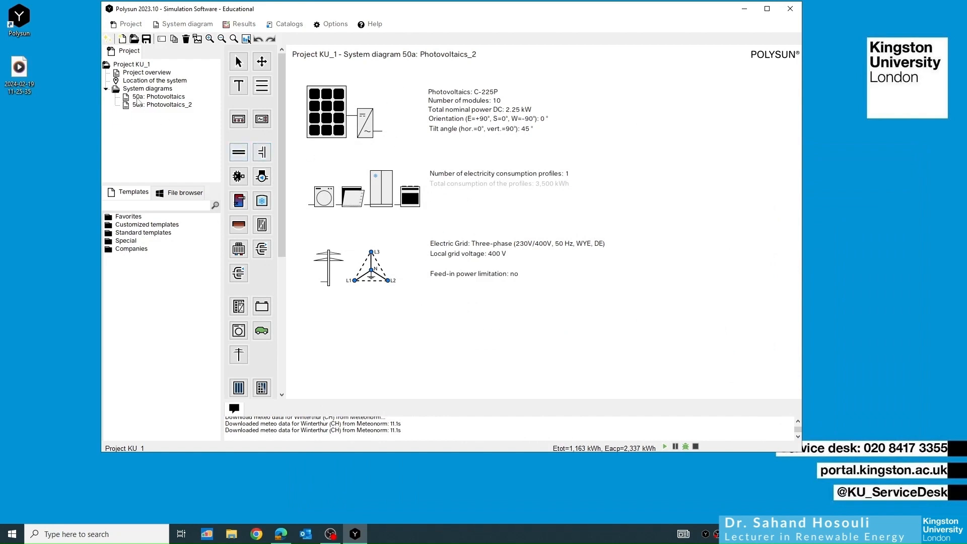
Step: Compare the photovoltaics specifications of diagrams 50a: Photovoltaics and 50a: Photovoltaics_2 by switching between them
{"action": "left_click", "coordinate": [143, 98]}
{"action": "double_click", "coordinate": [150, 96]}
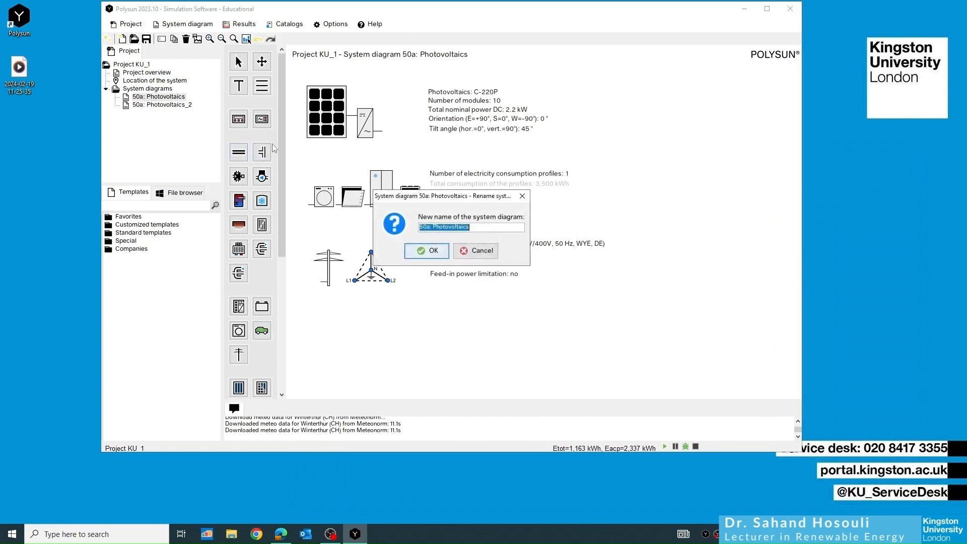
{"action": "left_click", "coordinate": [523, 196]}
{"action": "left_click", "coordinate": [172, 105]}
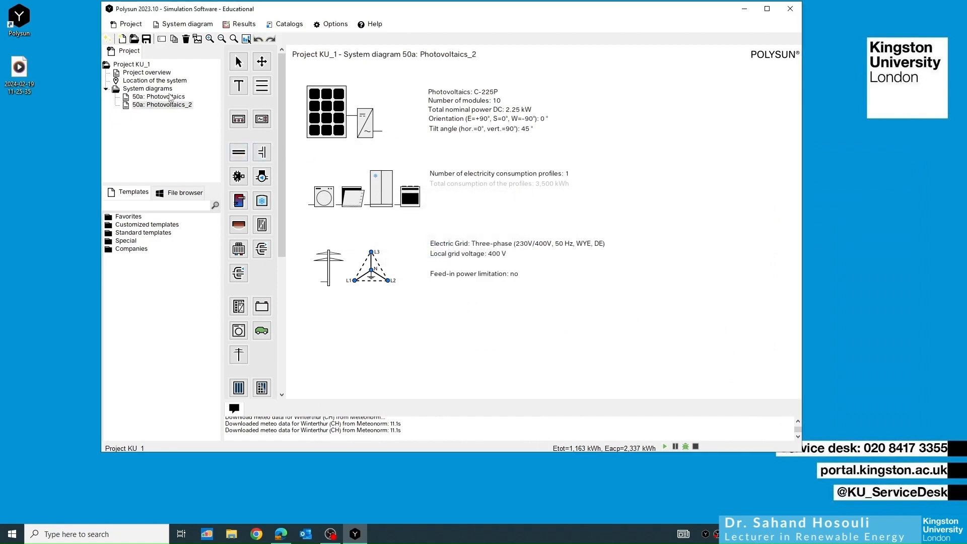
{"action": "left_click", "coordinate": [170, 97]}
{"action": "left_click", "coordinate": [170, 105]}
Step: Copy the system diagram 50a: Photovoltaics and name the new one 50a: Photovoltaics_3
{"action": "left_click", "coordinate": [167, 98]}
{"action": "right_click", "coordinate": [167, 97]}
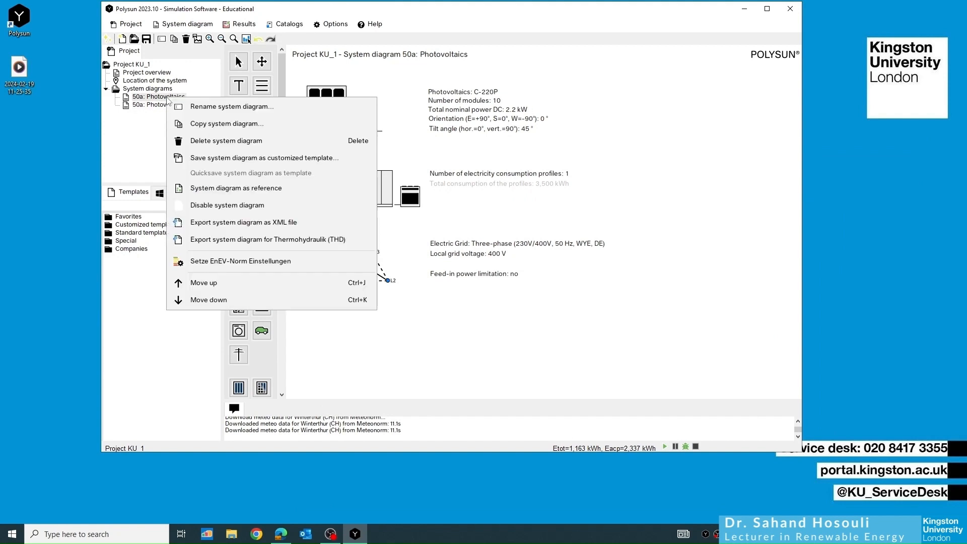
{"action": "left_click", "coordinate": [191, 126]}
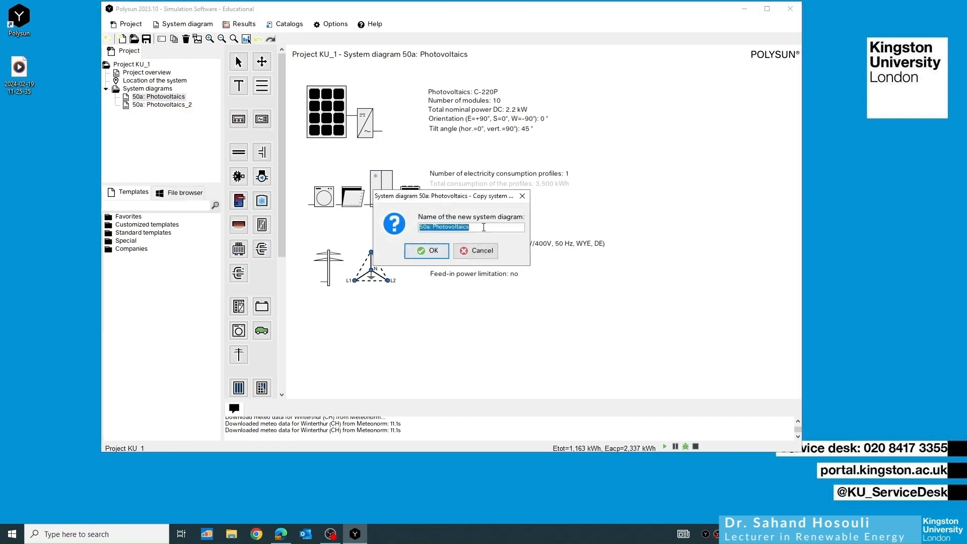
{"action": "left_click", "coordinate": [486, 227]}
{"action": "left_click", "coordinate": [426, 250]}
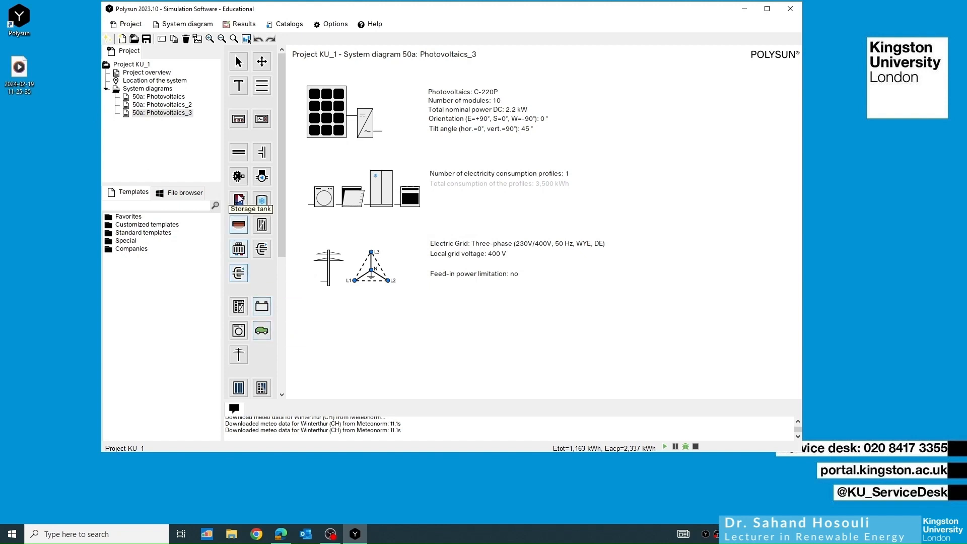
Step: Place a battery component below the electric grid in the 50a: Photovoltaics_3 diagram
{"action": "left_click", "coordinate": [262, 306]}
{"action": "left_click", "coordinate": [364, 344]}
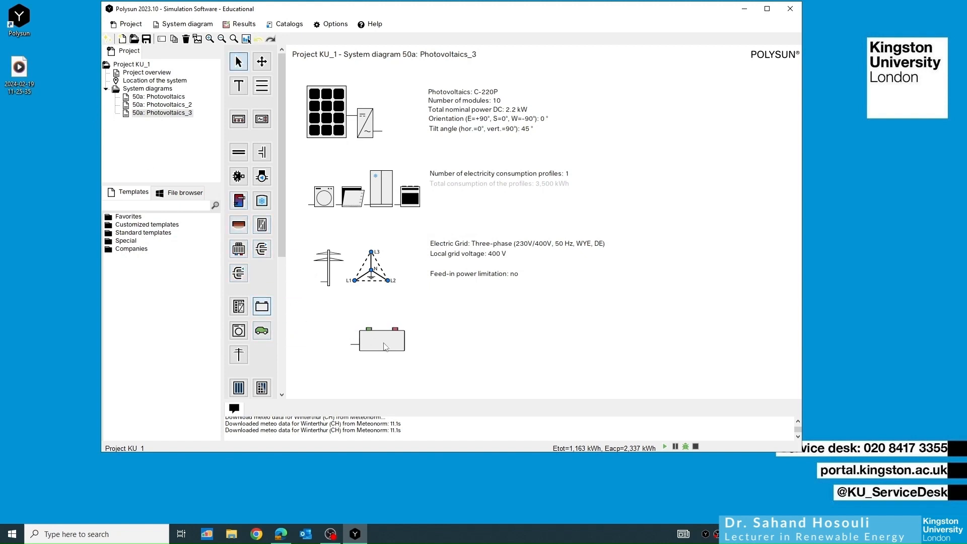
{"action": "left_click_drag", "start_coordinate": [363, 341], "coordinate": [359, 341]}
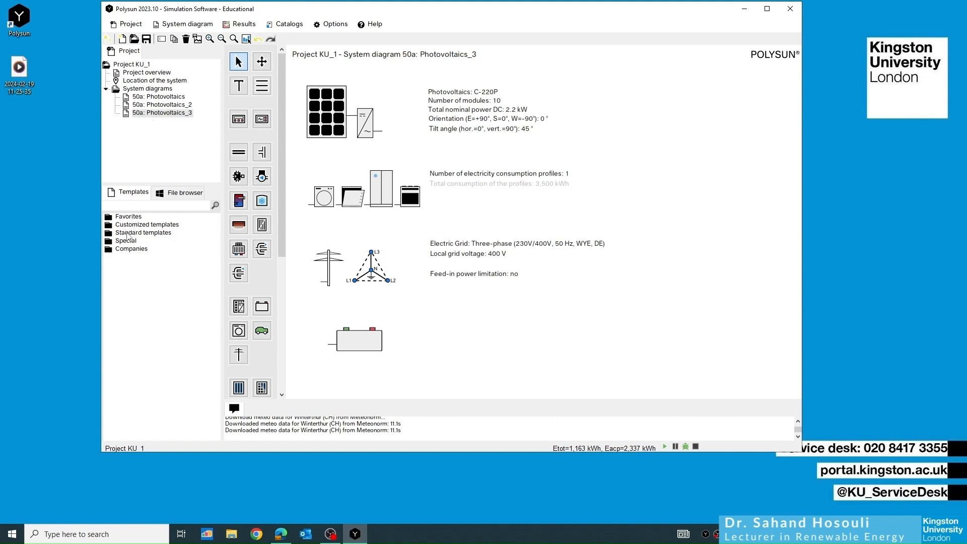
Step: Add the standard domestic hot water template 8a: Hot water (solar thermal, high-flow) to the project, keeping its suggested name
{"action": "left_click", "coordinate": [127, 233]}
{"action": "double_click", "coordinate": [110, 235]}
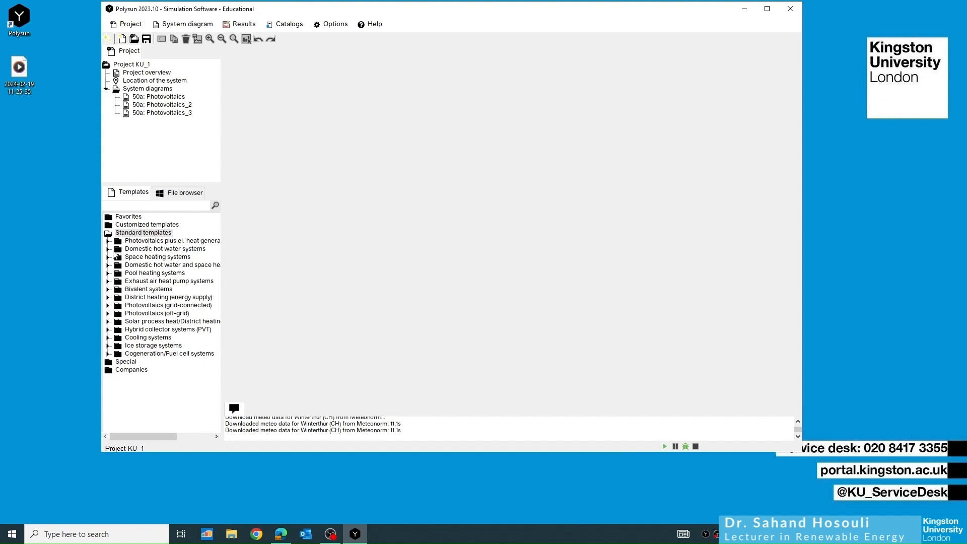
{"action": "left_click", "coordinate": [110, 251]}
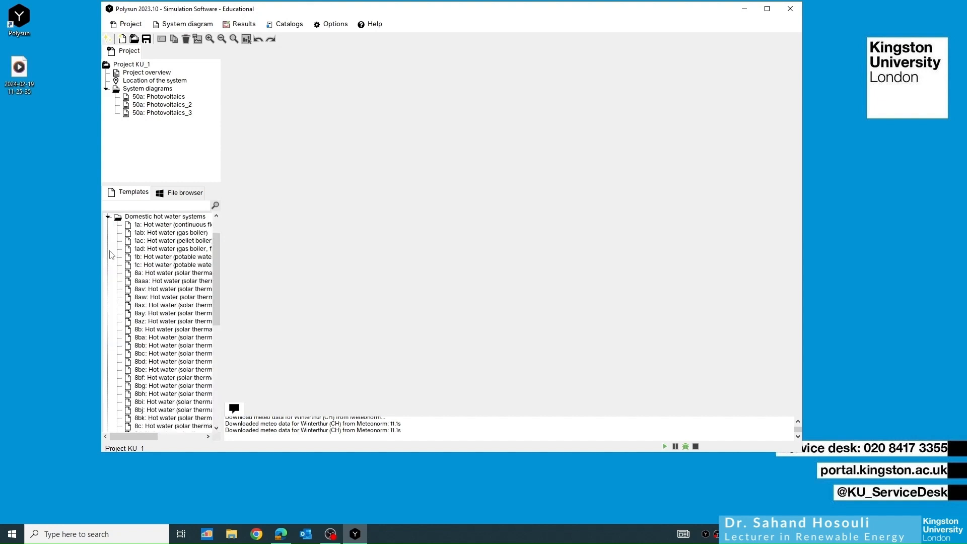
{"action": "mouse_move", "coordinate": [161, 274]}
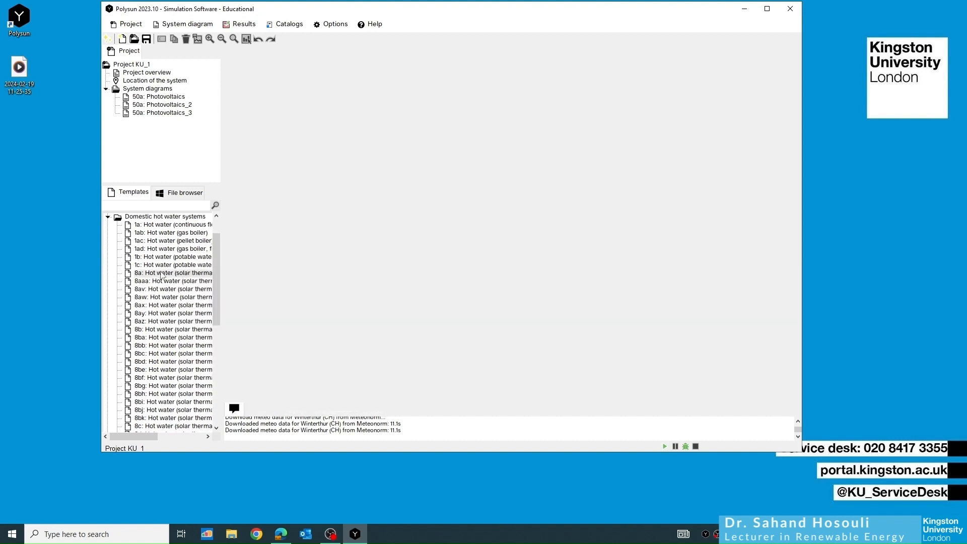
{"action": "left_click", "coordinate": [161, 275]}
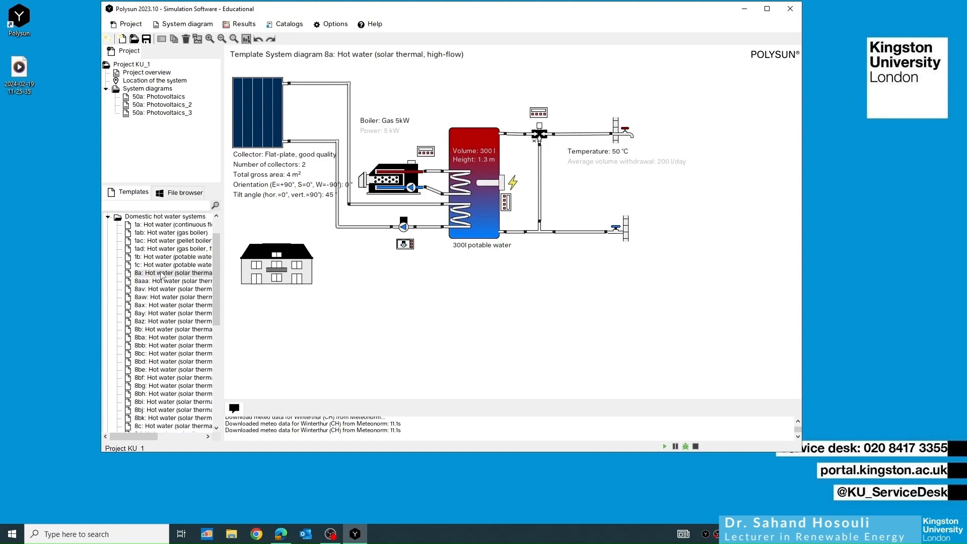
{"action": "double_click", "coordinate": [161, 272]}
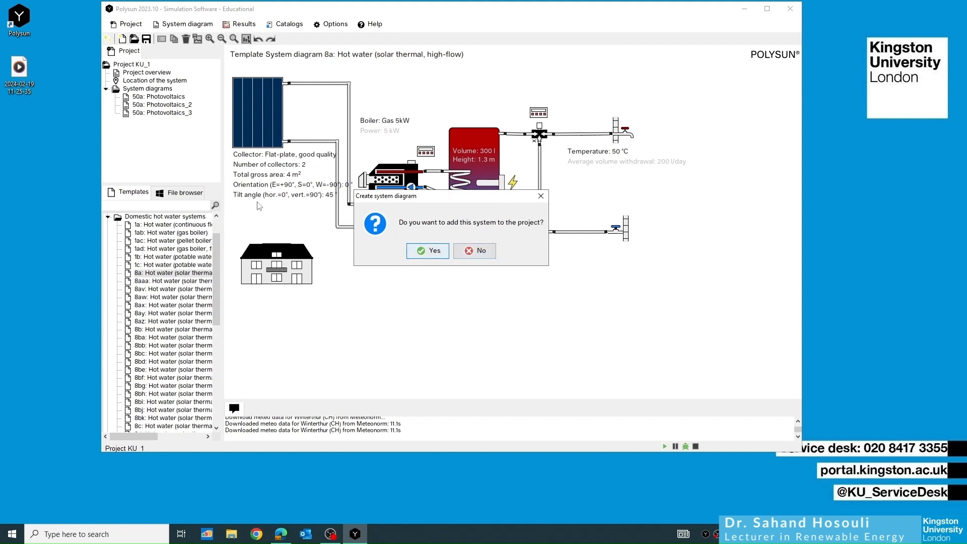
{"action": "key", "text": "Return"}
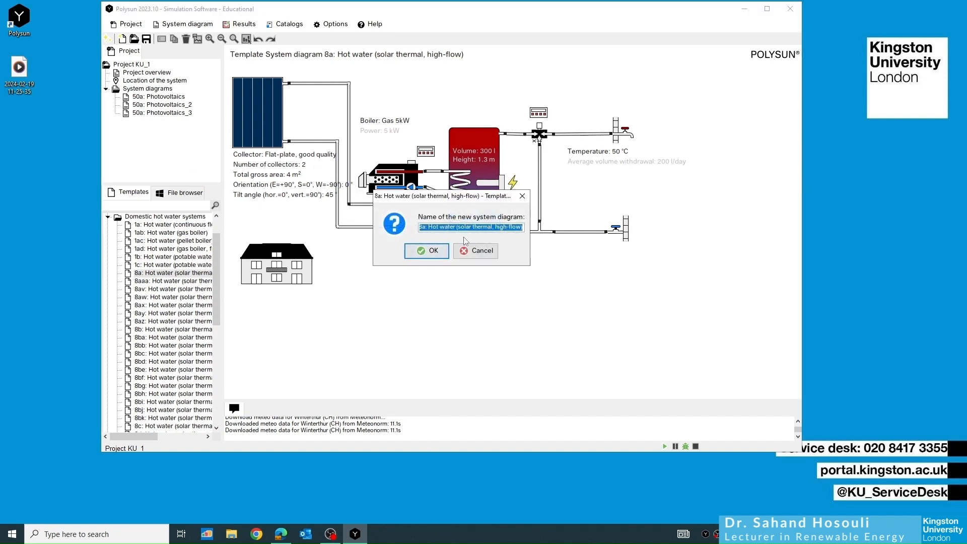
{"action": "left_click", "coordinate": [426, 249]}
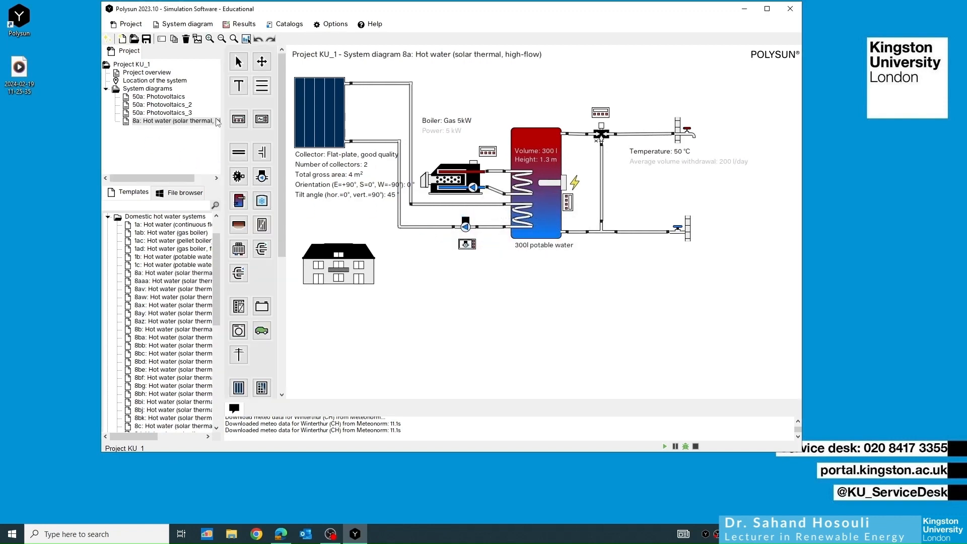
{"action": "left_click_drag", "start_coordinate": [222, 125], "coordinate": [258, 127]}
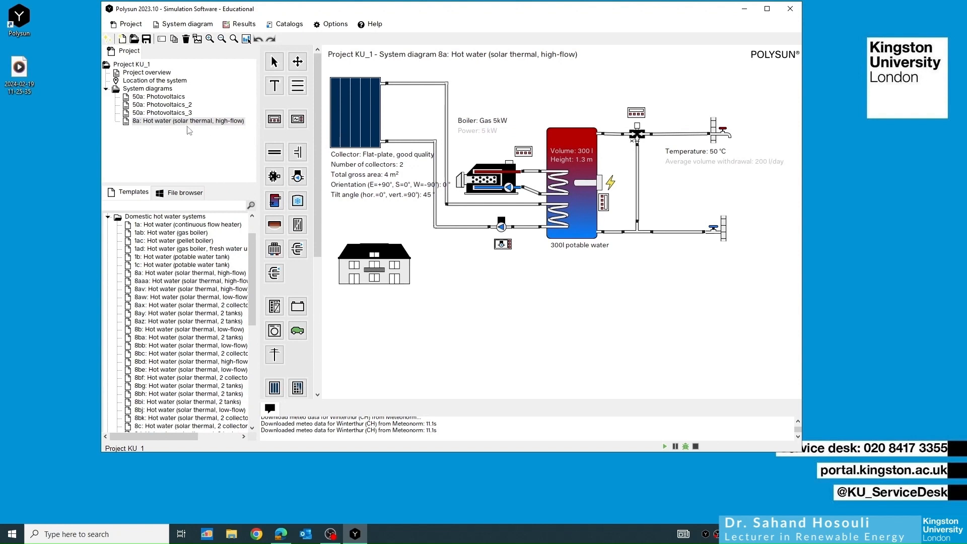
Step: Review the three photovoltaics diagrams one after another, ending on 8a: Hot water (solar thermal, high-flow)
{"action": "left_click", "coordinate": [144, 97]}
{"action": "left_click", "coordinate": [146, 105]}
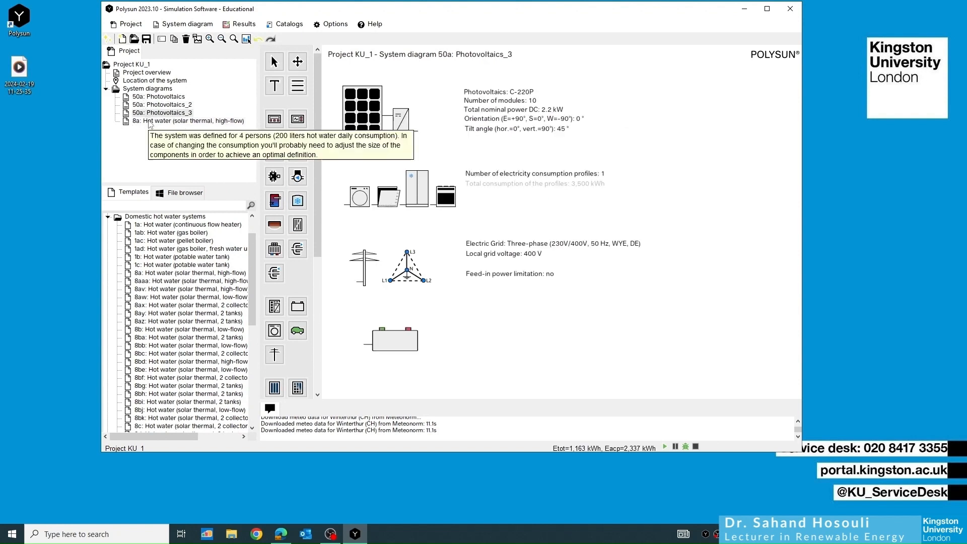
{"action": "left_click", "coordinate": [150, 121]}
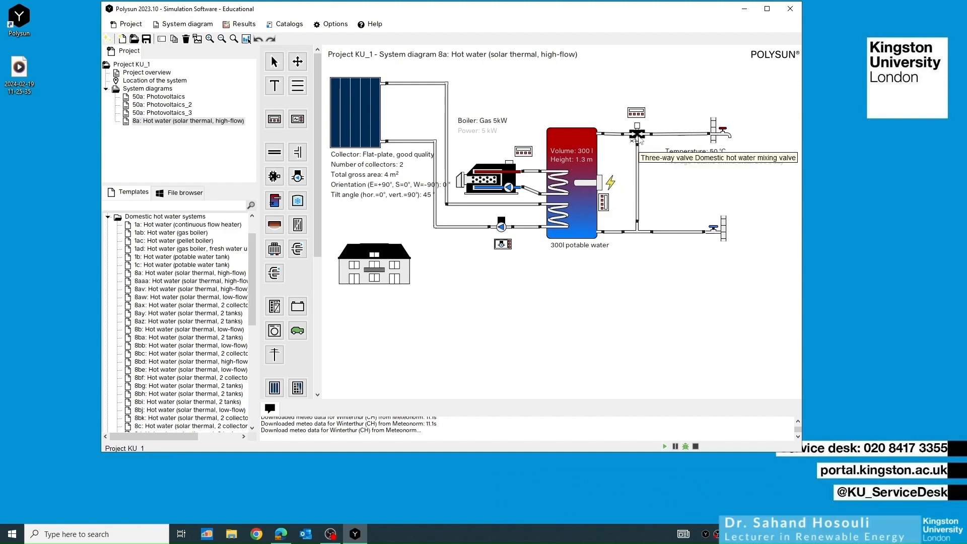
Step: Delete the domestic hot water mixing valve, its controller, the three-way join and the vertical pipe between them
{"action": "left_click", "coordinate": [639, 142]}
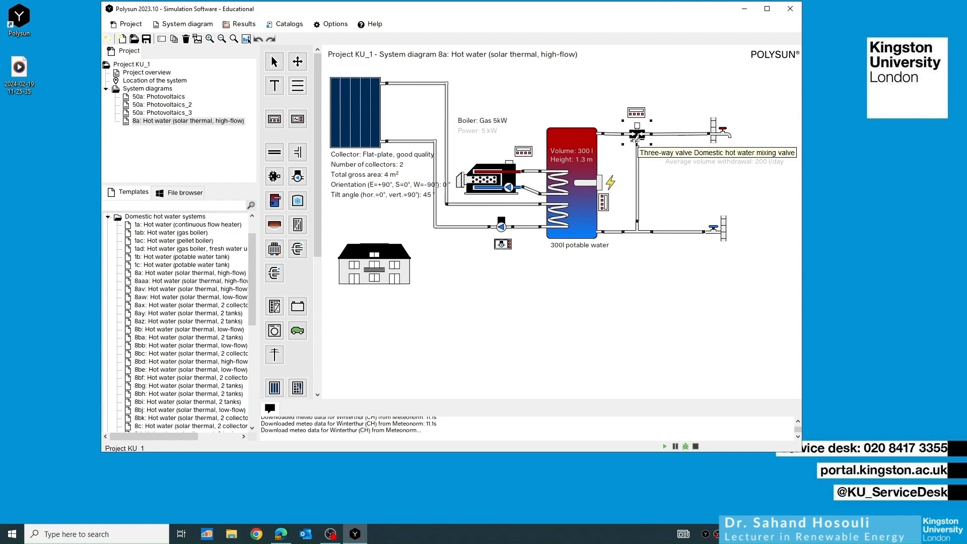
{"action": "key", "text": "Delete"}
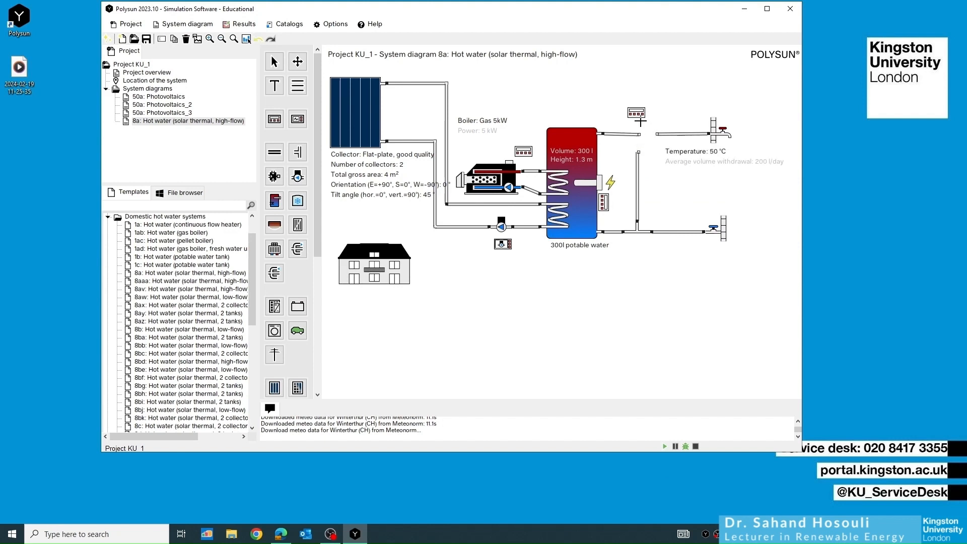
{"action": "left_click_drag", "start_coordinate": [666, 94], "coordinate": [620, 126]}
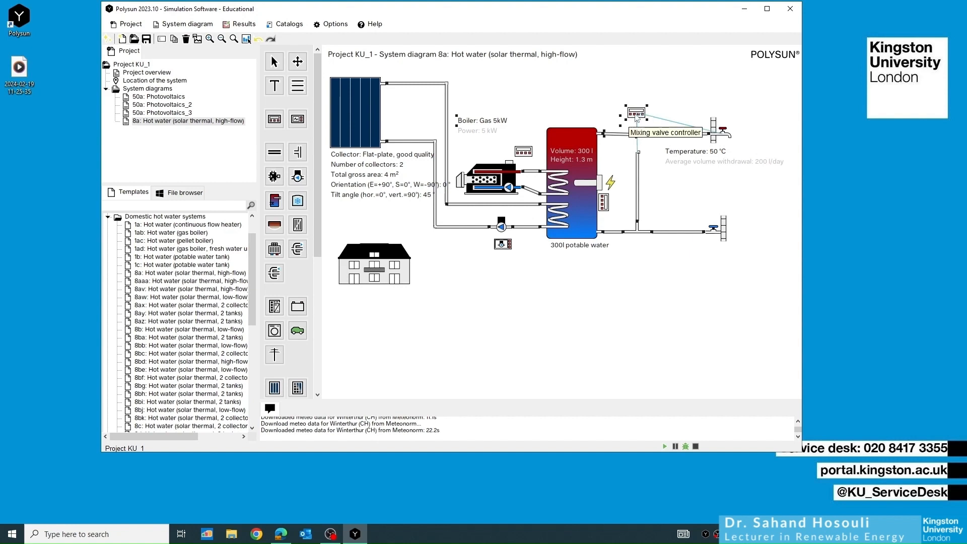
{"action": "key", "text": "Delete"}
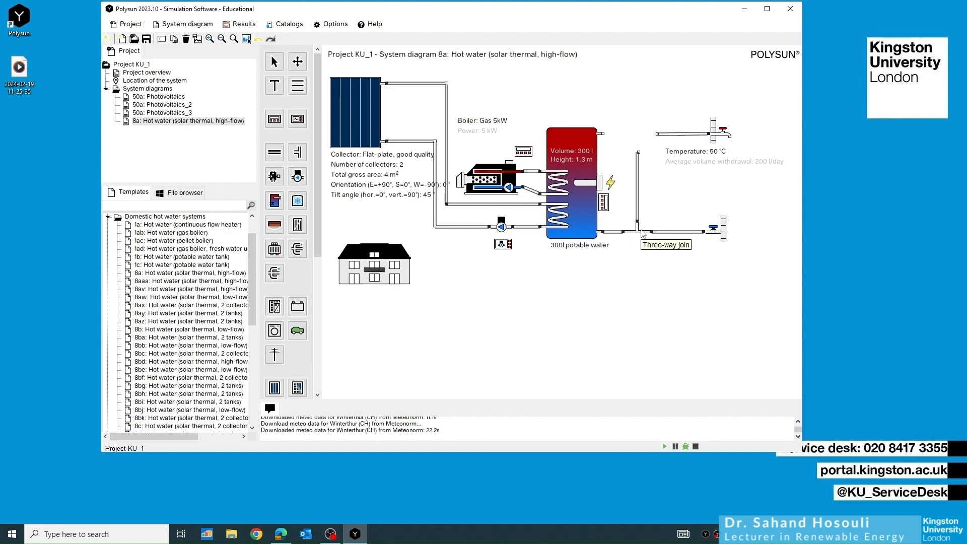
{"action": "left_click", "coordinate": [642, 234]}
{"action": "key", "text": "Delete"}
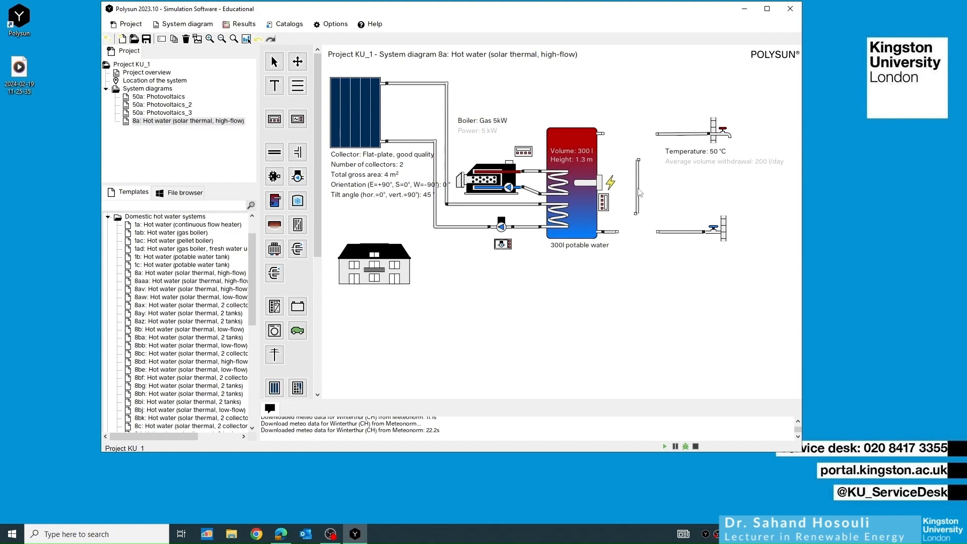
{"action": "left_click", "coordinate": [639, 191]}
{"action": "key", "text": "Delete"}
Step: Connect the storage tank's upper outlet straight to its lower inlet with a pipe, and undo the connection
{"action": "left_click_drag", "start_coordinate": [601, 135], "coordinate": [618, 231]}
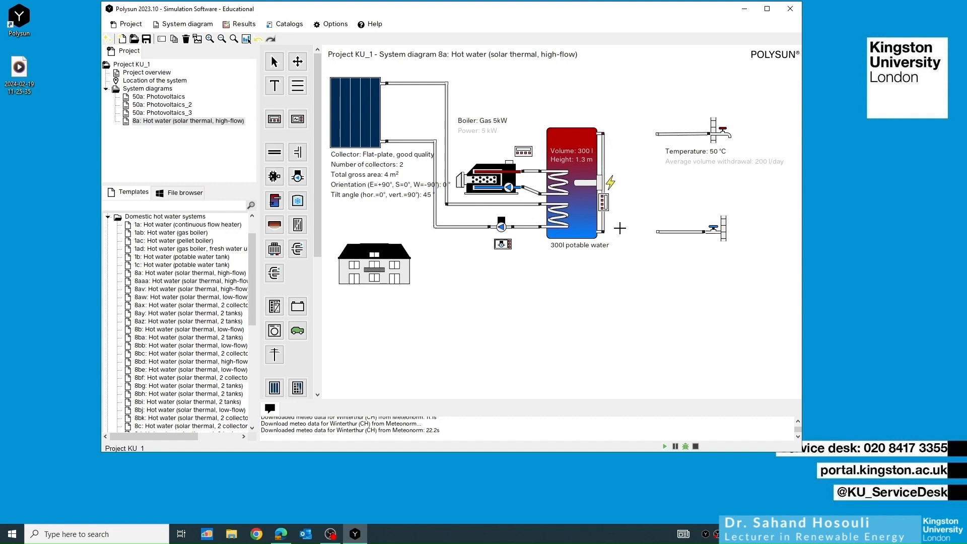
{"action": "key", "text": "ctrl+z"}
{"action": "key", "text": "ctrl+z"}
{"action": "key", "text": "ctrl+z"}
Step: Connect the hot water tap and cold water supply pipes directly to the storage tank, and delete both pipes again
{"action": "left_click_drag", "start_coordinate": [660, 133], "coordinate": [602, 134]}
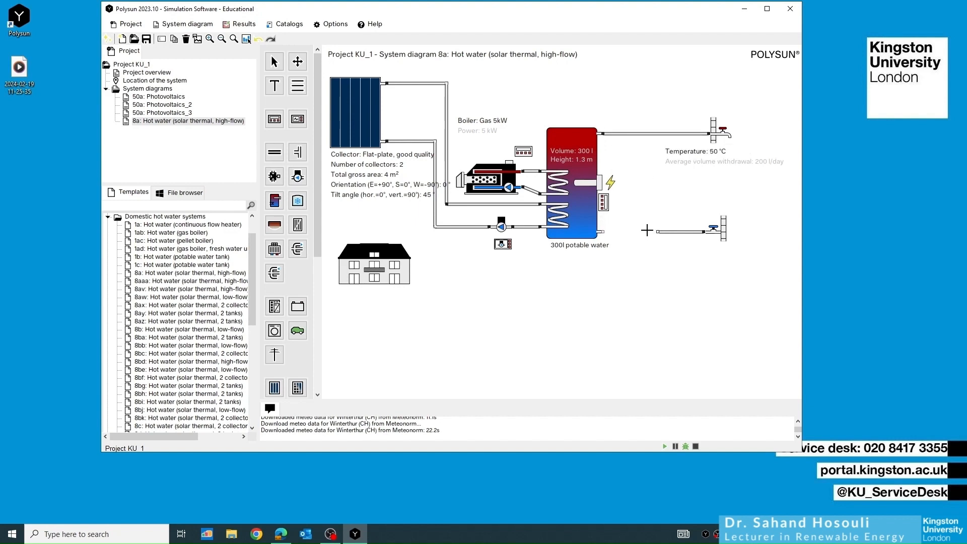
{"action": "left_click_drag", "start_coordinate": [658, 232], "coordinate": [602, 232]}
{"action": "left_click", "coordinate": [641, 134]}
{"action": "key", "text": "Delete"}
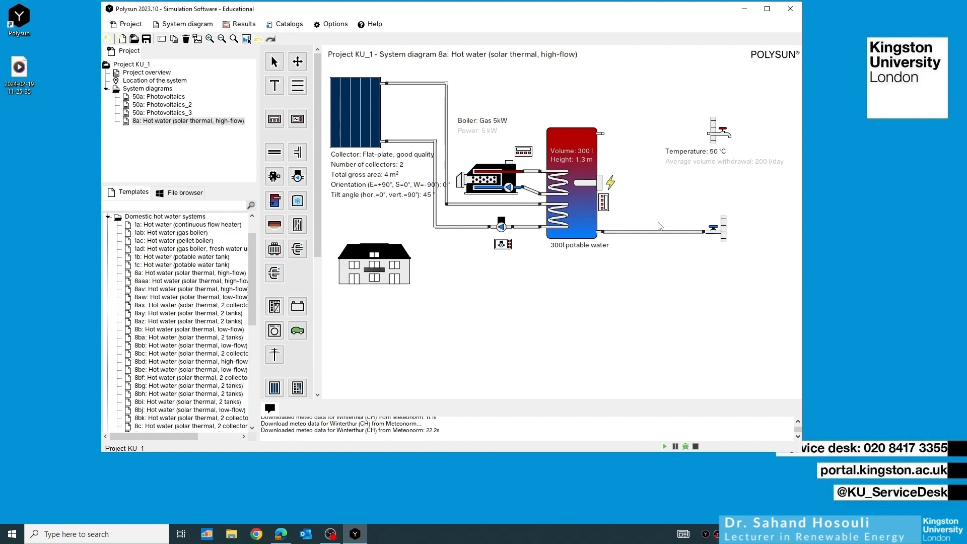
{"action": "left_click", "coordinate": [645, 232]}
{"action": "key", "text": "Delete"}
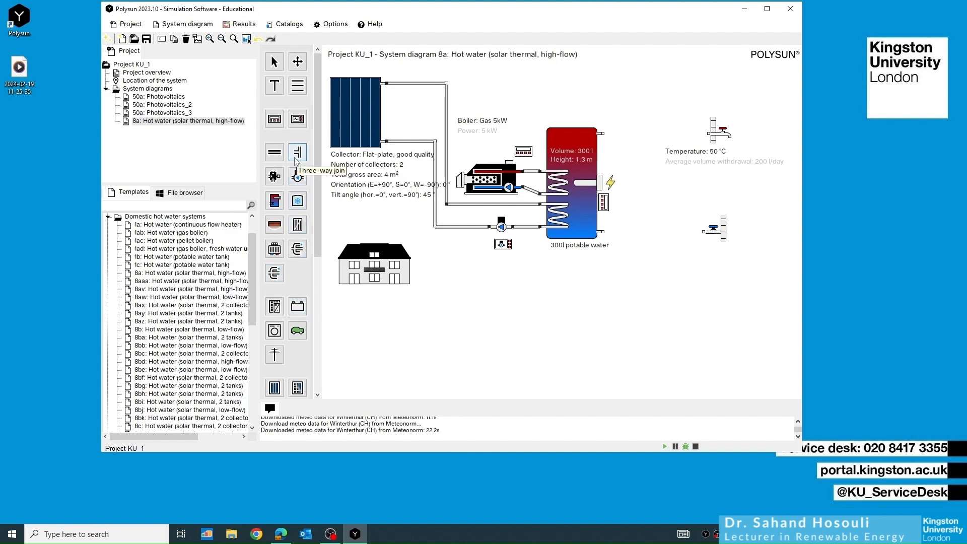
Step: Place a three-way valve and a three-way join between the tank and the taps, and pipe the tank's upper outlet to the valve
{"action": "left_click", "coordinate": [275, 177]}
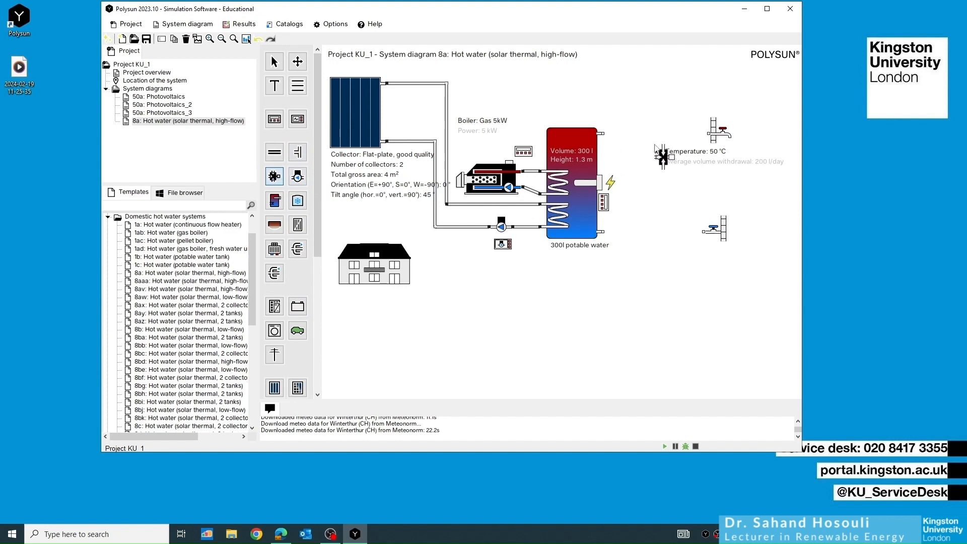
{"action": "left_click", "coordinate": [653, 118]}
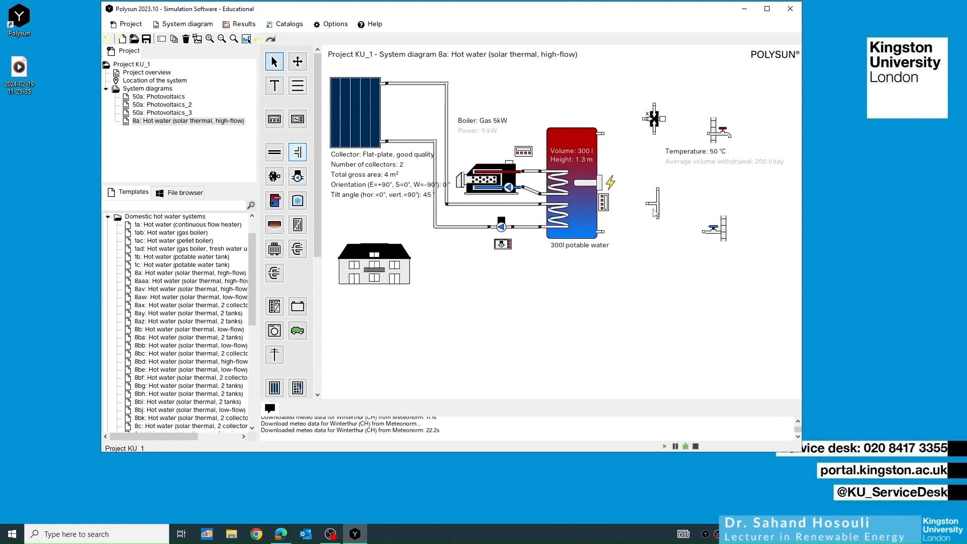
{"action": "left_click", "coordinate": [653, 212]}
{"action": "left_click", "coordinate": [646, 119]}
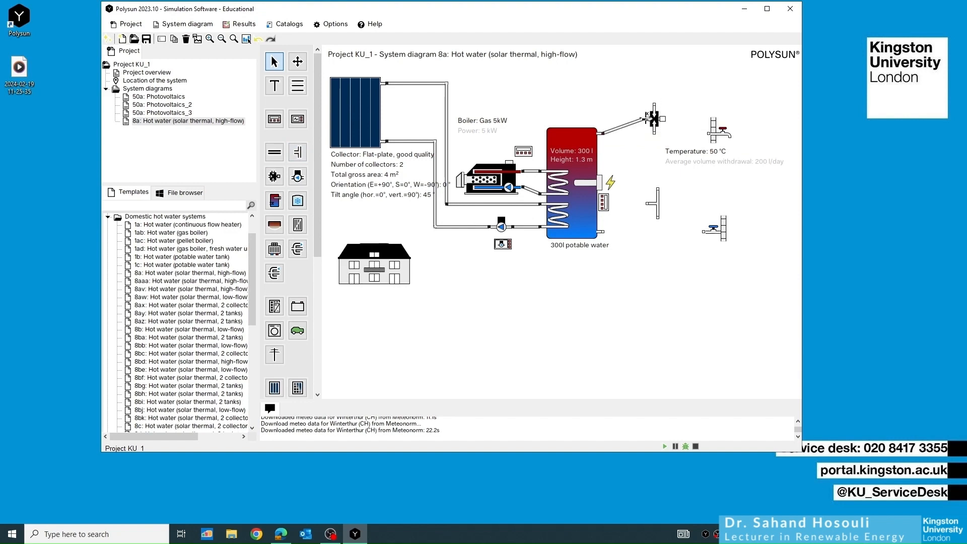
Step: Pipe the three-way valve to the hot water tap, the join to the tank's lower inlet and cold water supply, and the join to the valve
{"action": "left_click", "coordinate": [654, 105]}
{"action": "left_click", "coordinate": [708, 133]}
{"action": "left_click", "coordinate": [656, 217]}
{"action": "left_click", "coordinate": [657, 189]}
{"action": "left_click", "coordinate": [703, 231]}
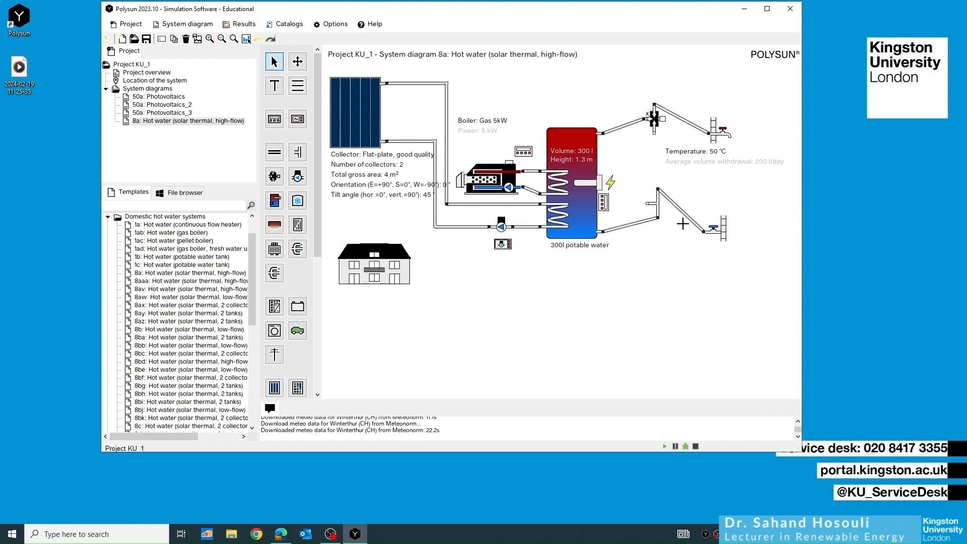
{"action": "left_click", "coordinate": [647, 203]}
{"action": "left_click", "coordinate": [654, 133]}
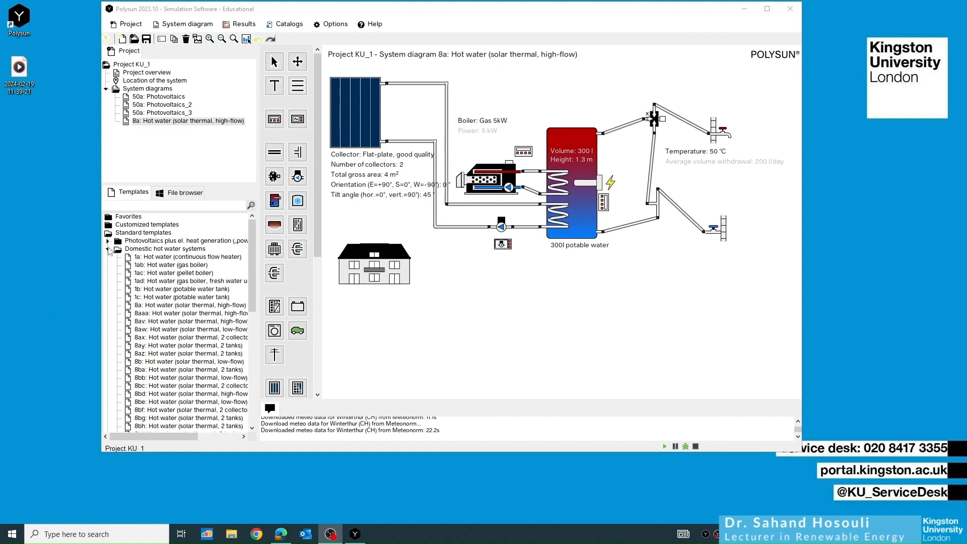
Step: Collapse the standard templates and preview the TVP Solar system diagram among the company templates
{"action": "left_click", "coordinate": [107, 249]}
{"action": "left_click", "coordinate": [107, 236]}
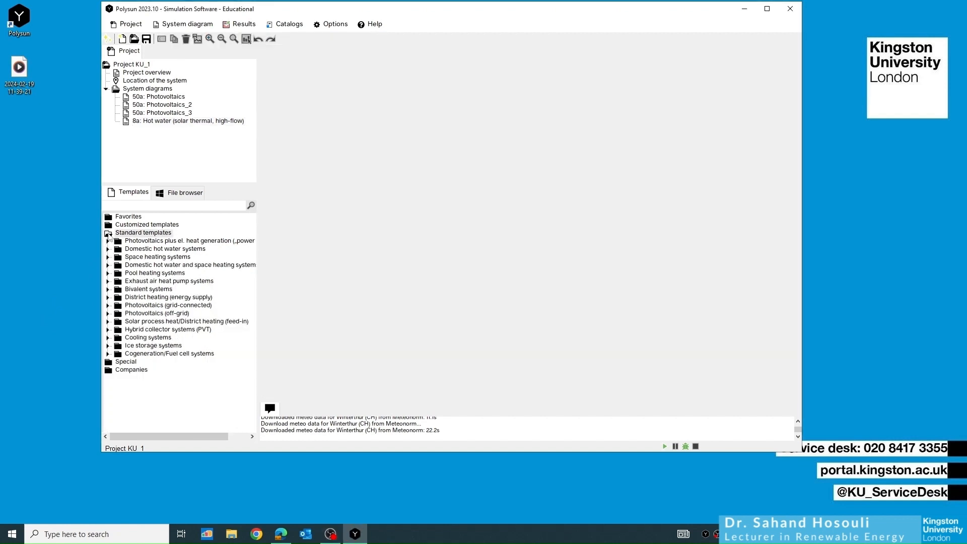
{"action": "left_click", "coordinate": [108, 236]}
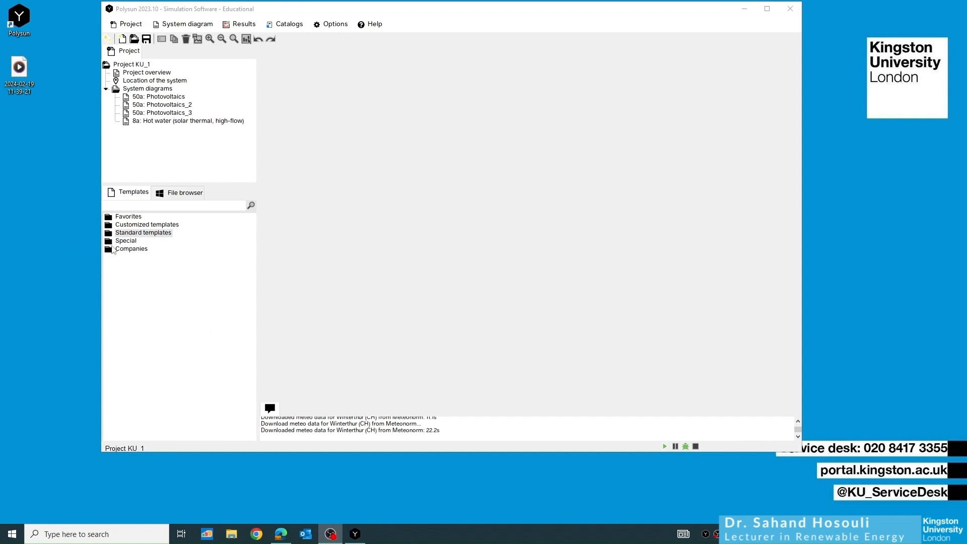
{"action": "double_click", "coordinate": [117, 250]}
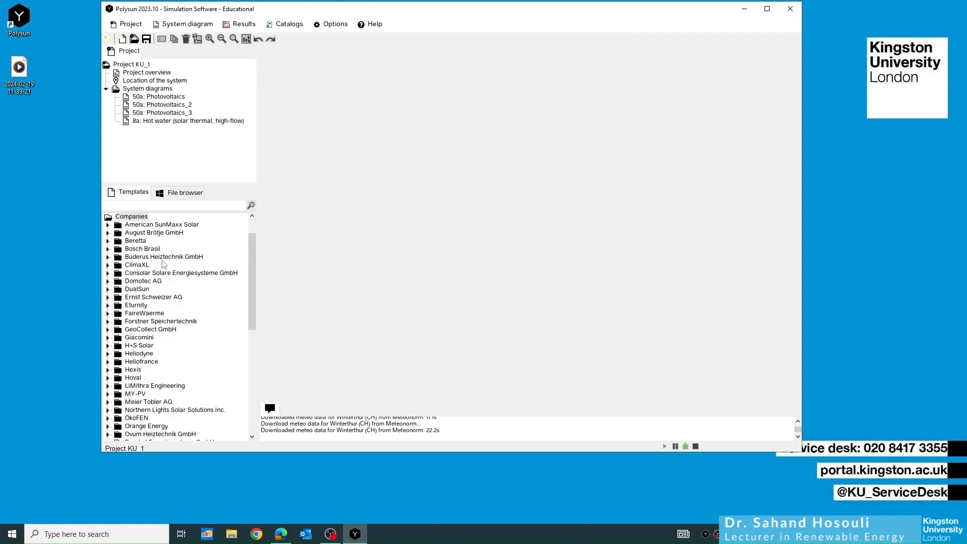
{"action": "scroll", "coordinate": [160, 287], "scroll_direction": "down", "scroll_amount": 15}
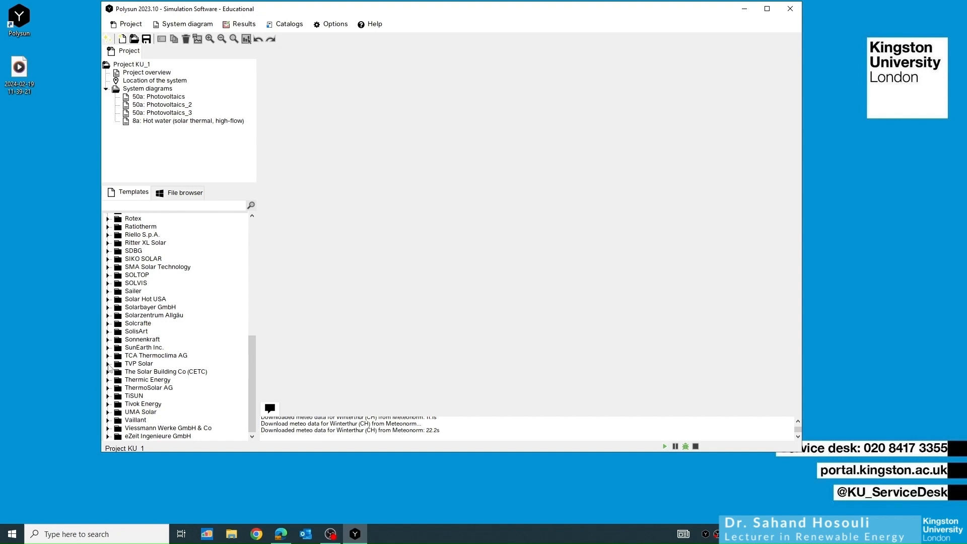
{"action": "left_click", "coordinate": [107, 363]}
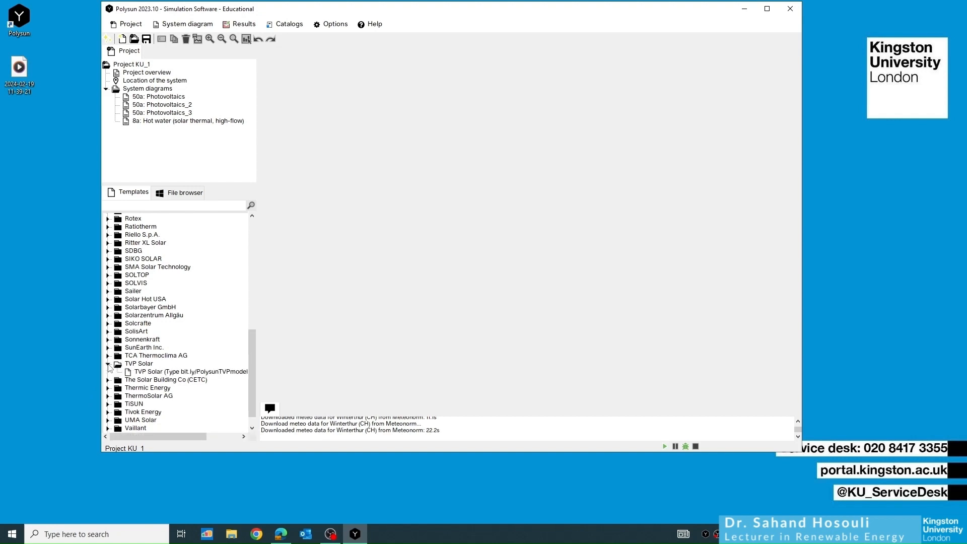
{"action": "left_click", "coordinate": [190, 373]}
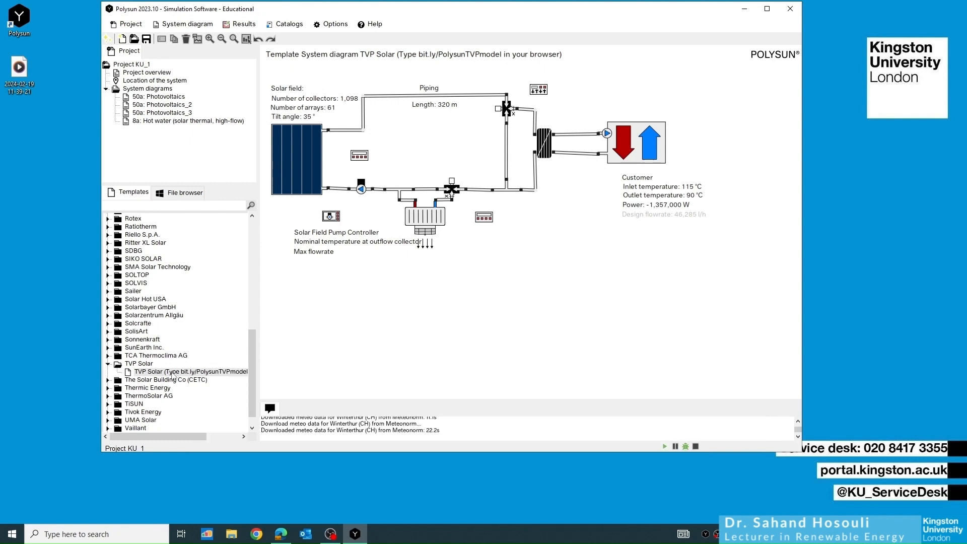
Step: Add the TVP Solar template to the project under its suggested name, and delete that system diagram again
{"action": "double_click", "coordinate": [161, 372]}
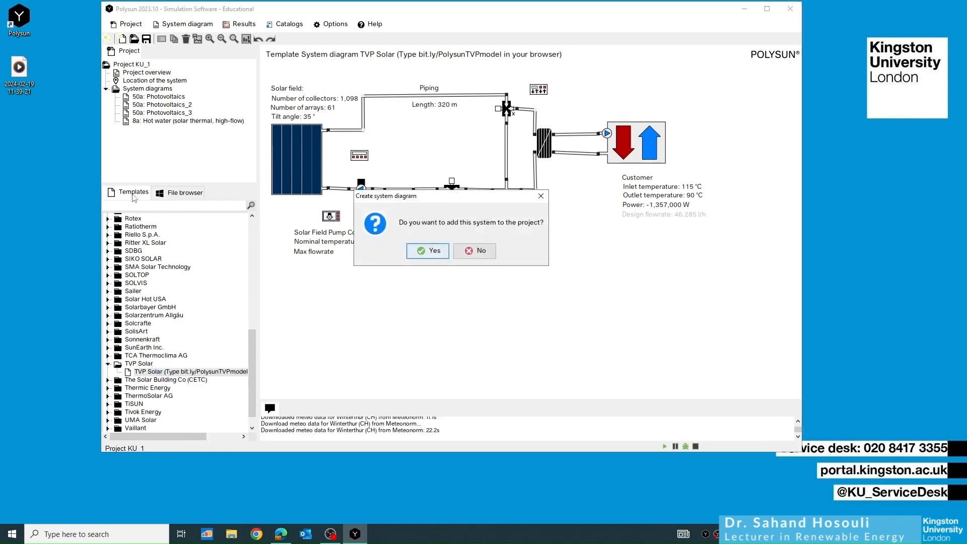
{"action": "left_click", "coordinate": [424, 249]}
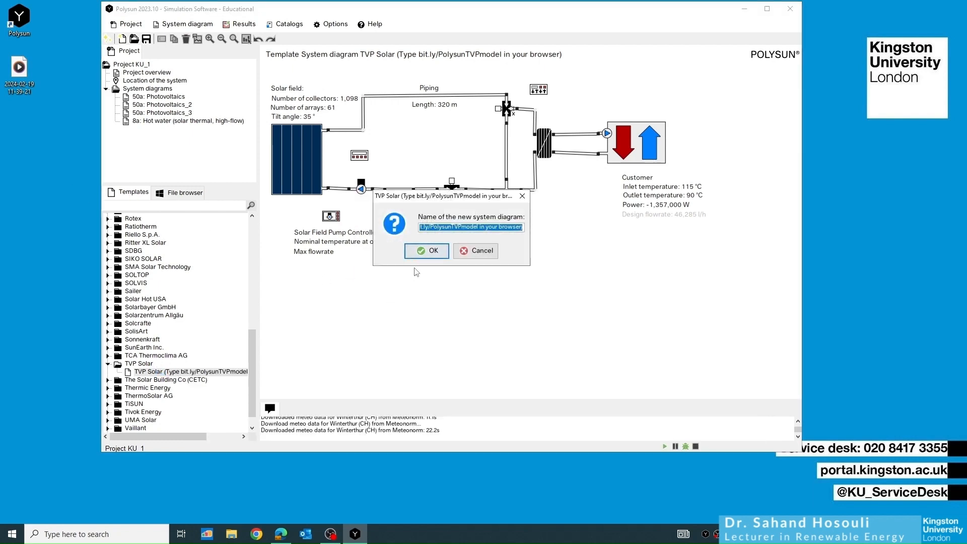
{"action": "left_click", "coordinate": [426, 250]}
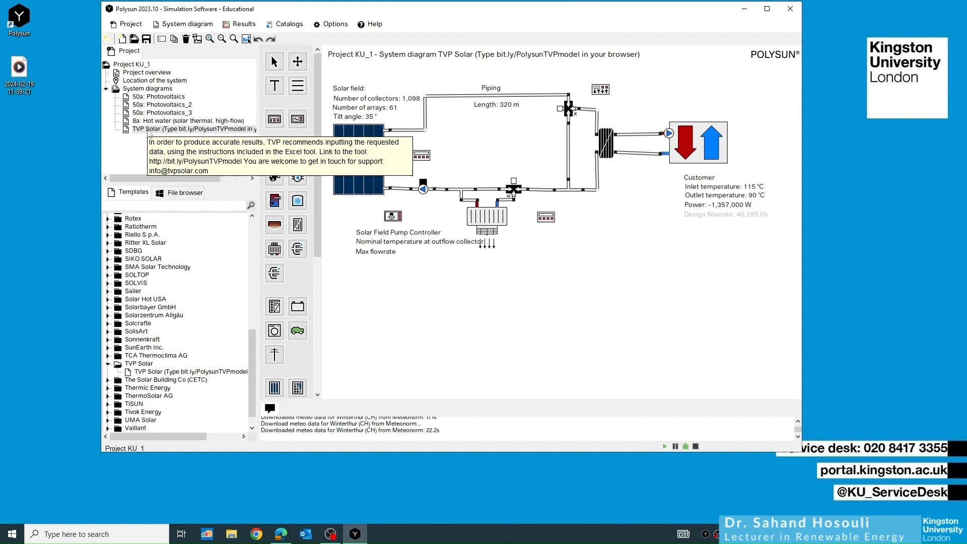
{"action": "key", "text": "Delete"}
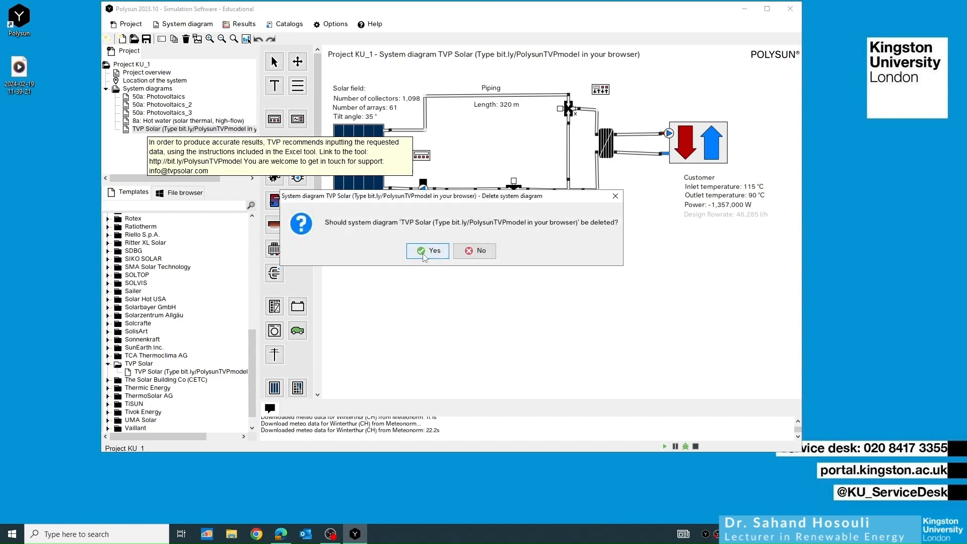
{"action": "left_click", "coordinate": [423, 252]}
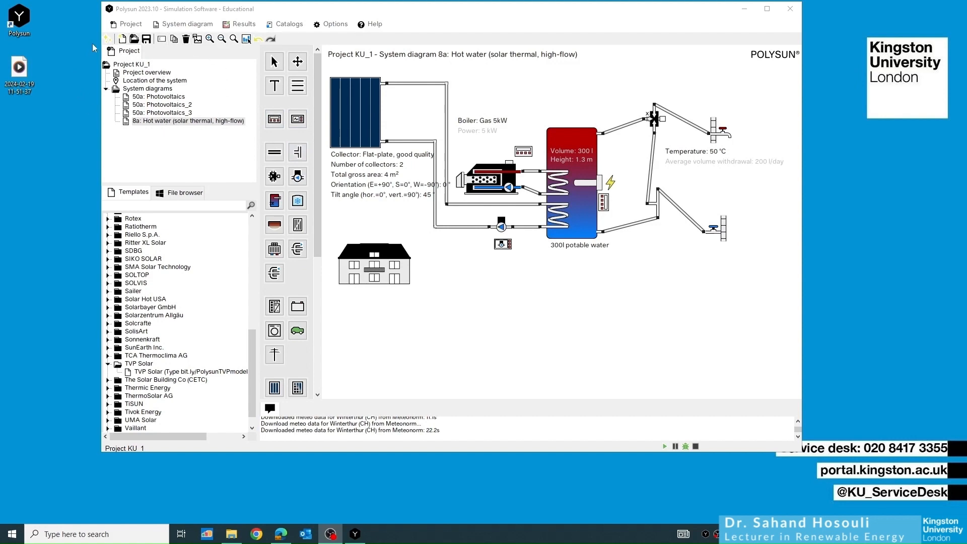
Step: View the project overview, set the system location to come from the map, and open the location map
{"action": "left_click", "coordinate": [140, 76]}
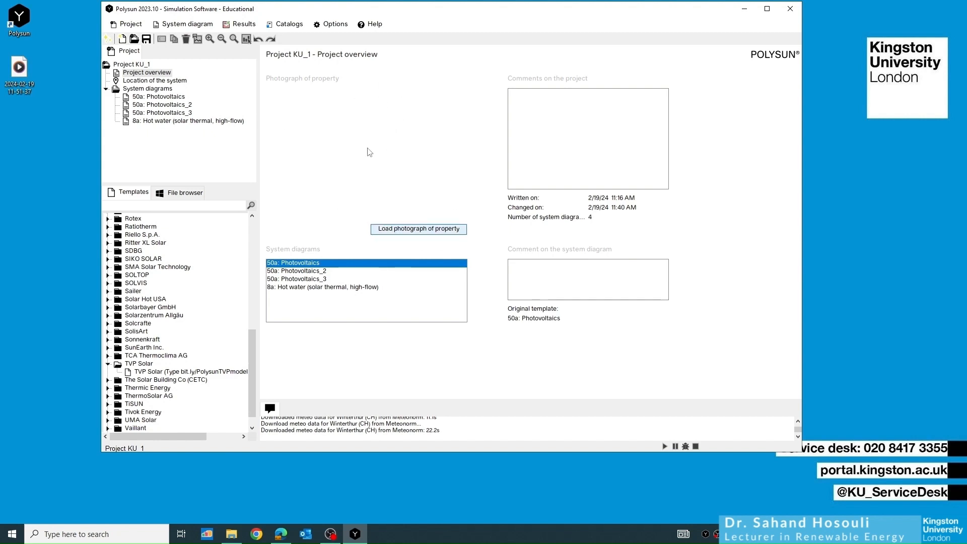
{"action": "left_click", "coordinate": [135, 85]}
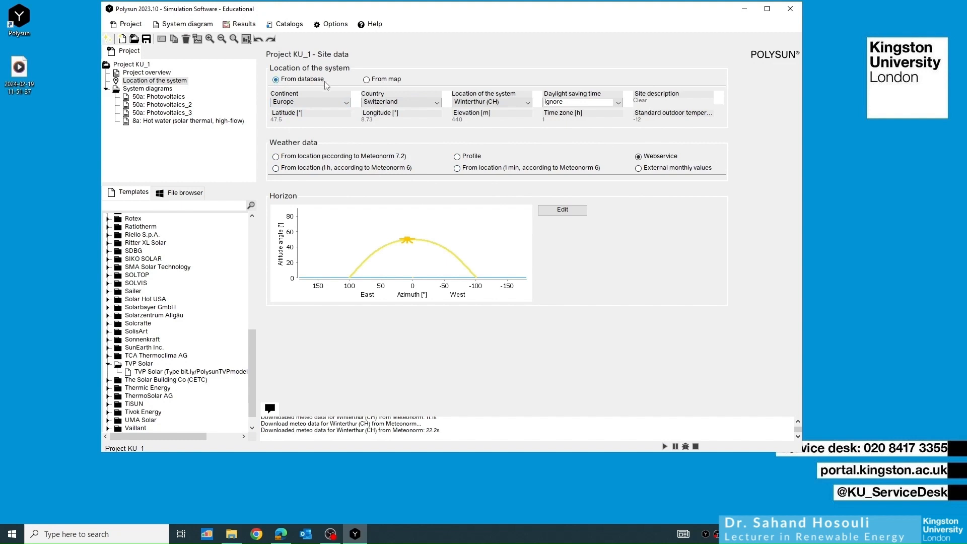
{"action": "left_click", "coordinate": [367, 80]}
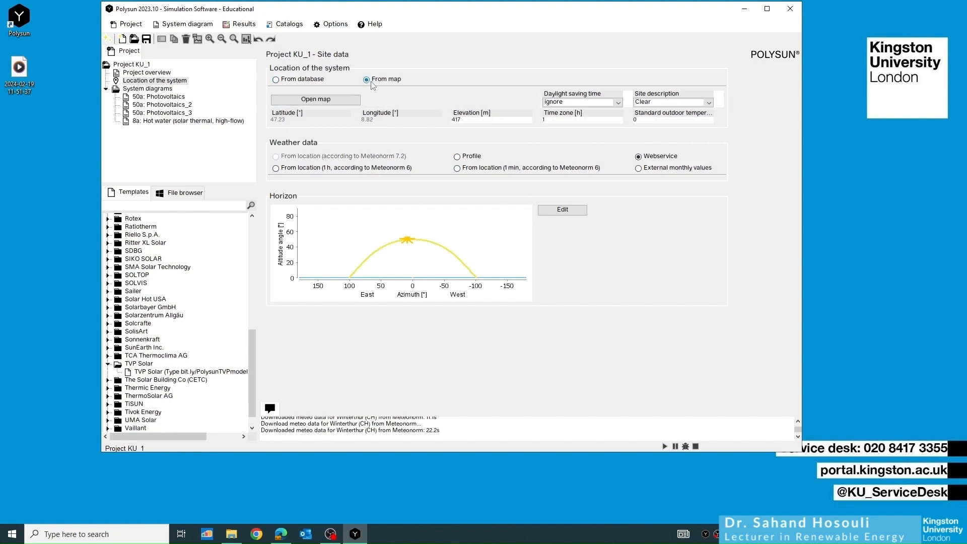
{"action": "left_click", "coordinate": [324, 104]}
{"action": "left_click_drag", "start_coordinate": [267, 11], "coordinate": [501, 63]}
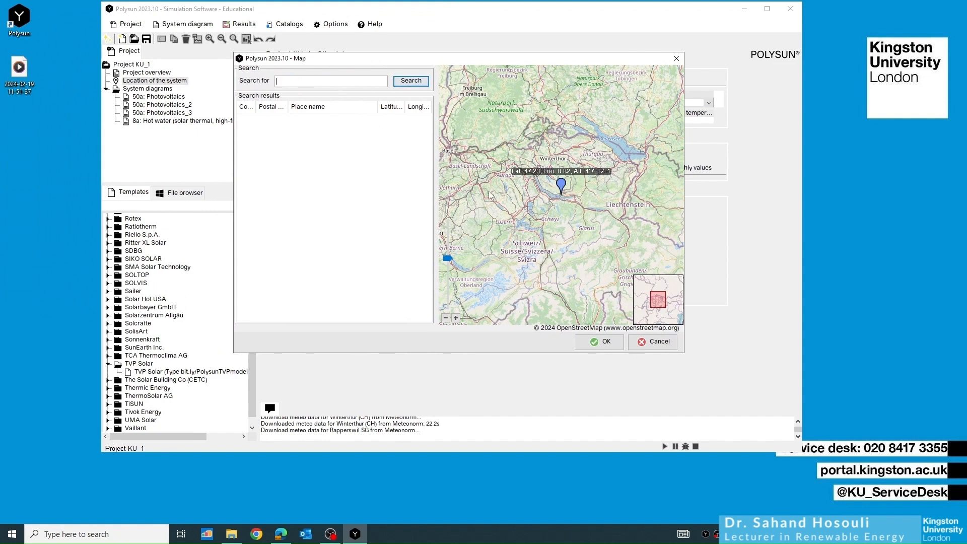
Step: Examine the map around Rapperswil, Wetzikon and Bäretswil down to local terrain detail for a possible site
{"action": "scroll", "coordinate": [554, 188], "scroll_direction": "up", "scroll_amount": 1}
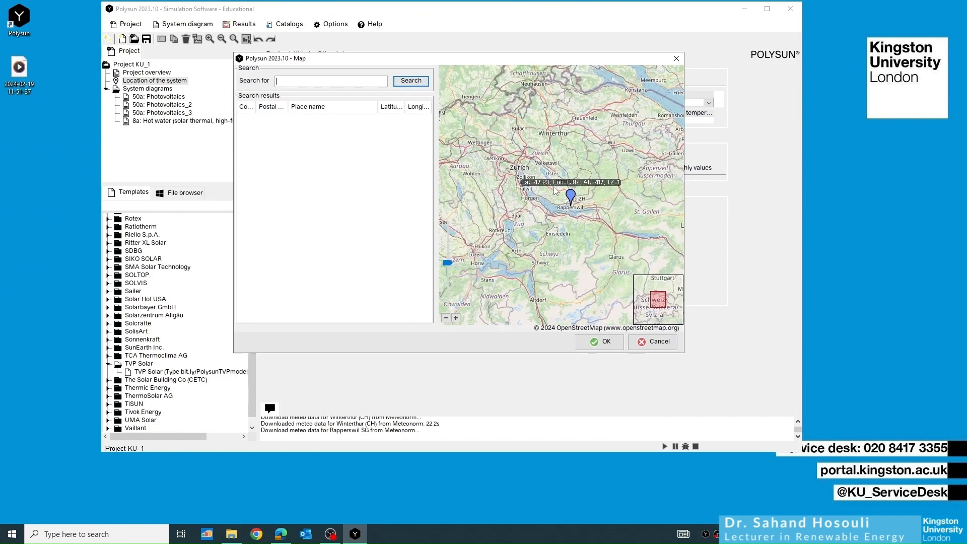
{"action": "scroll", "coordinate": [556, 190], "scroll_direction": "up", "scroll_amount": 3}
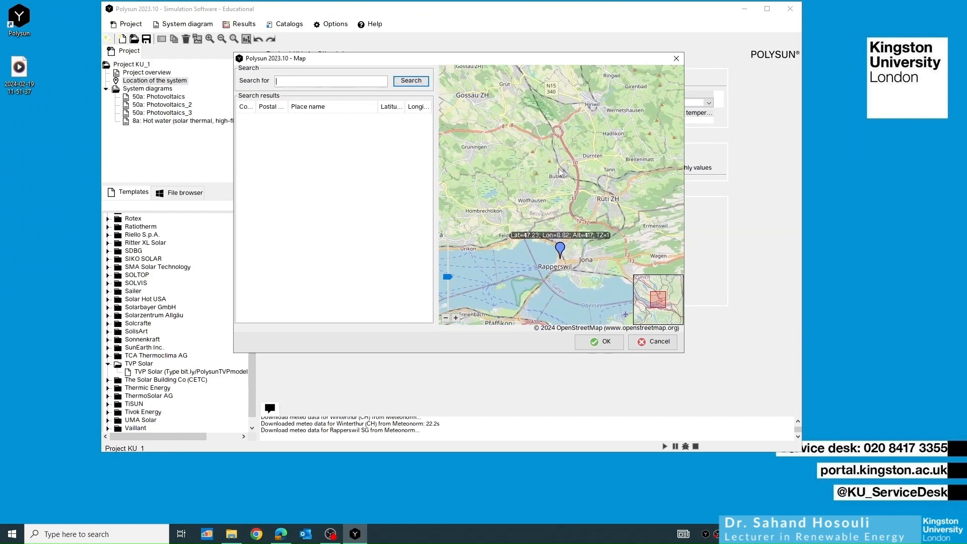
{"action": "scroll", "coordinate": [558, 172], "scroll_direction": "up", "scroll_amount": 1}
{"action": "scroll", "coordinate": [528, 147], "scroll_direction": "down", "scroll_amount": 1}
{"action": "left_click_drag", "start_coordinate": [562, 93], "coordinate": [556, 184]}
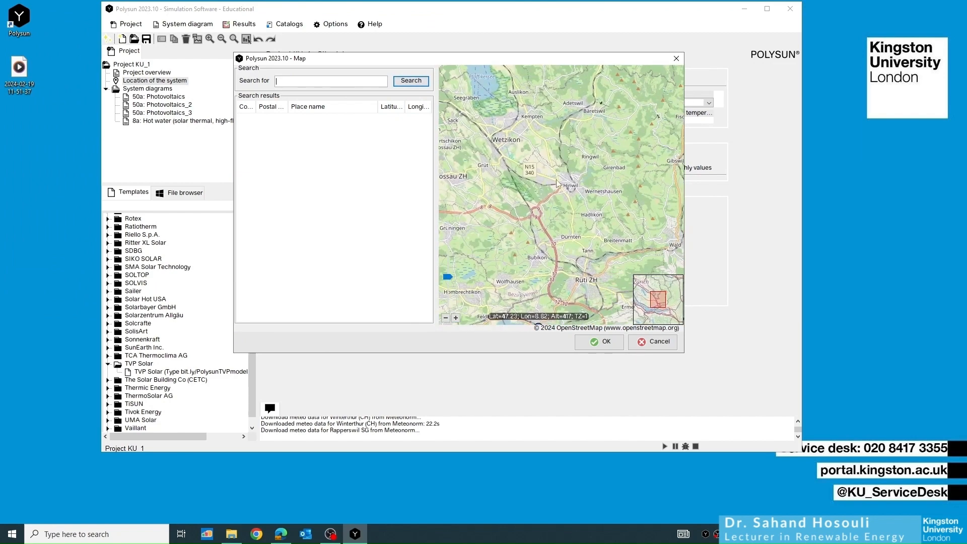
{"action": "left_click_drag", "start_coordinate": [642, 146], "coordinate": [560, 207]}
{"action": "scroll", "coordinate": [559, 205], "scroll_direction": "up", "scroll_amount": 2}
{"action": "scroll", "coordinate": [559, 206], "scroll_direction": "down", "scroll_amount": 1}
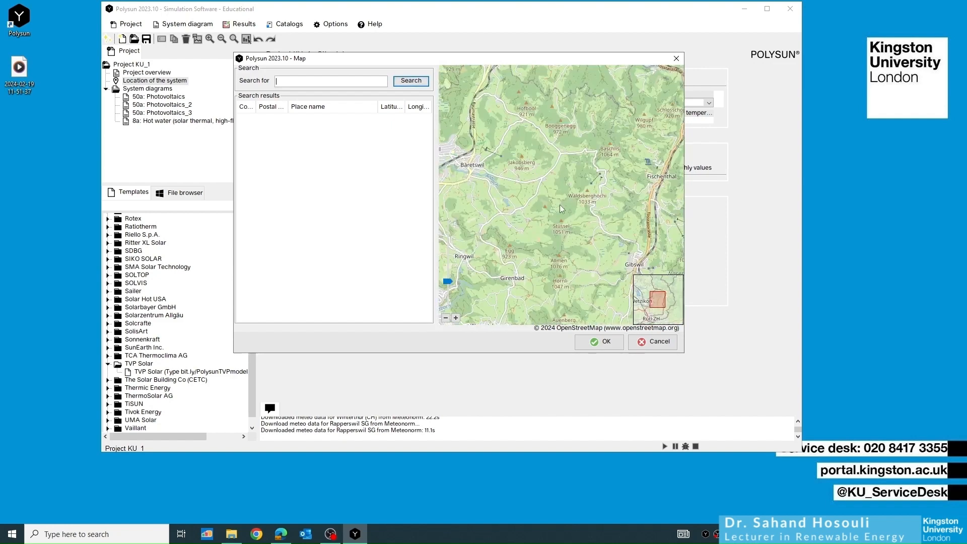
{"action": "scroll", "coordinate": [563, 229], "scroll_direction": "up", "scroll_amount": 2}
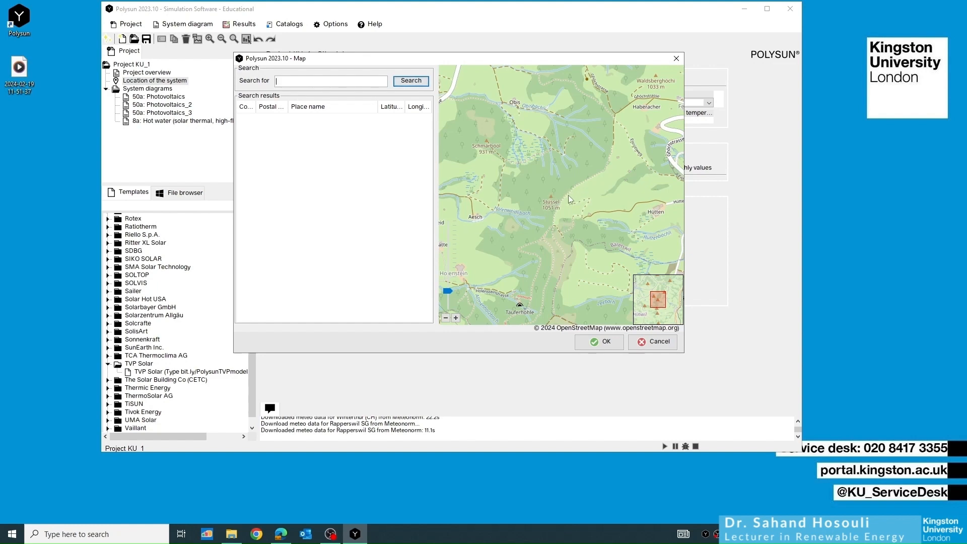
{"action": "scroll", "coordinate": [534, 189], "scroll_direction": "down", "scroll_amount": 1}
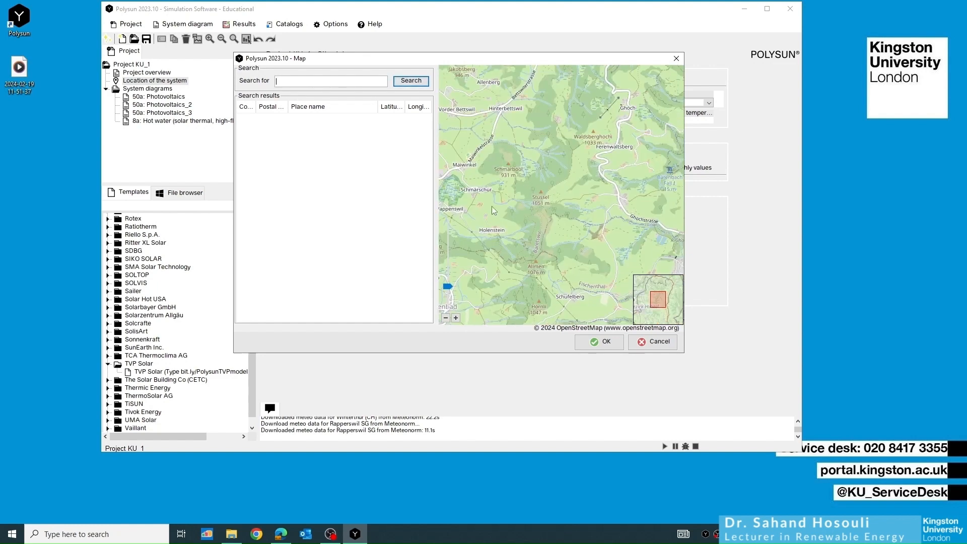
{"action": "left_click_drag", "start_coordinate": [463, 209], "coordinate": [503, 217]}
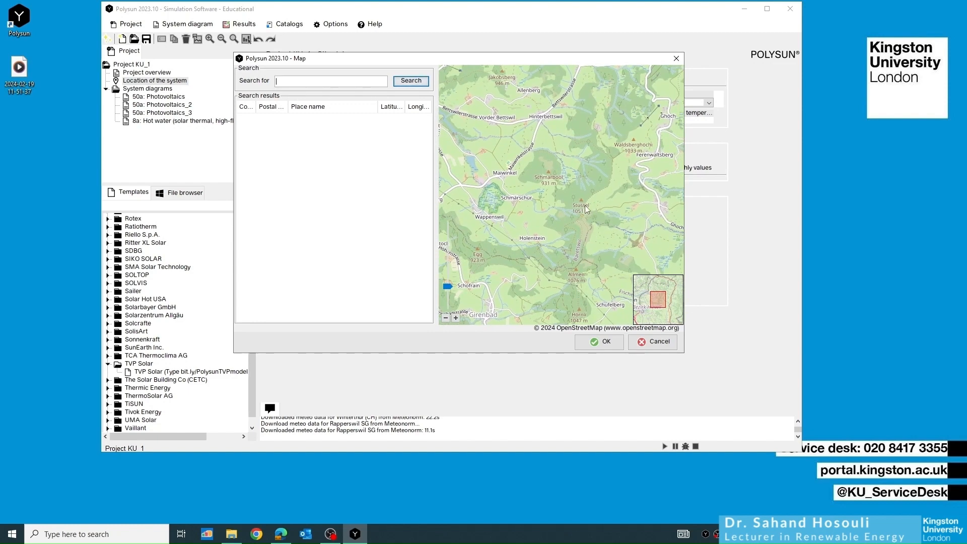
{"action": "scroll", "coordinate": [583, 205], "scroll_direction": "up", "scroll_amount": 2}
{"action": "scroll", "coordinate": [573, 168], "scroll_direction": "down", "scroll_amount": 2}
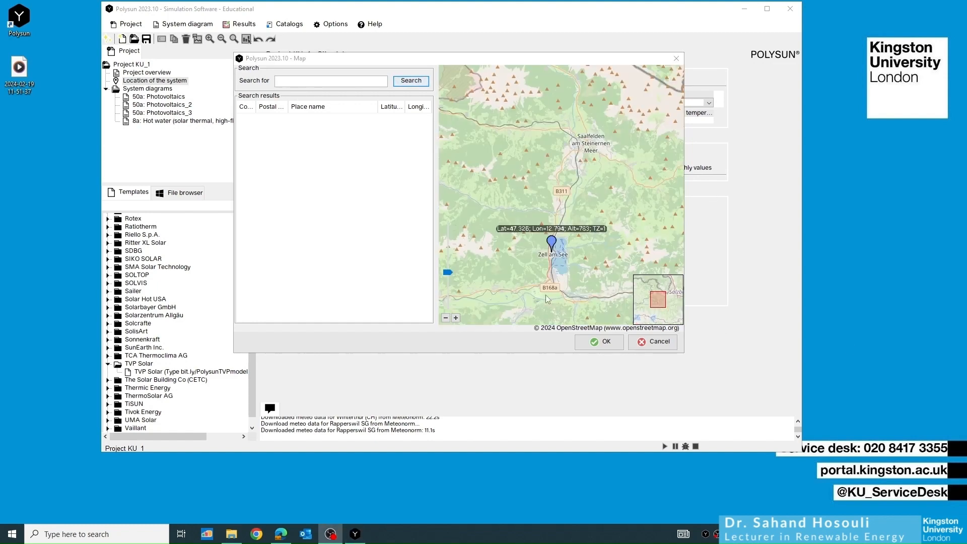
Step: Place the location marker at Zell am See, latitude 47.332 and longitude 12.792, and accept it as the system location
{"action": "mouse_move", "coordinate": [545, 297]}
{"action": "left_mouse_down"}
{"action": "mouse_move", "coordinate": [511, 291]}
{"action": "mouse_move", "coordinate": [570, 259]}
{"action": "mouse_move", "coordinate": [539, 243]}
{"action": "mouse_move", "coordinate": [562, 174]}
{"action": "mouse_move", "coordinate": [549, 248]}
{"action": "left_mouse_up"}
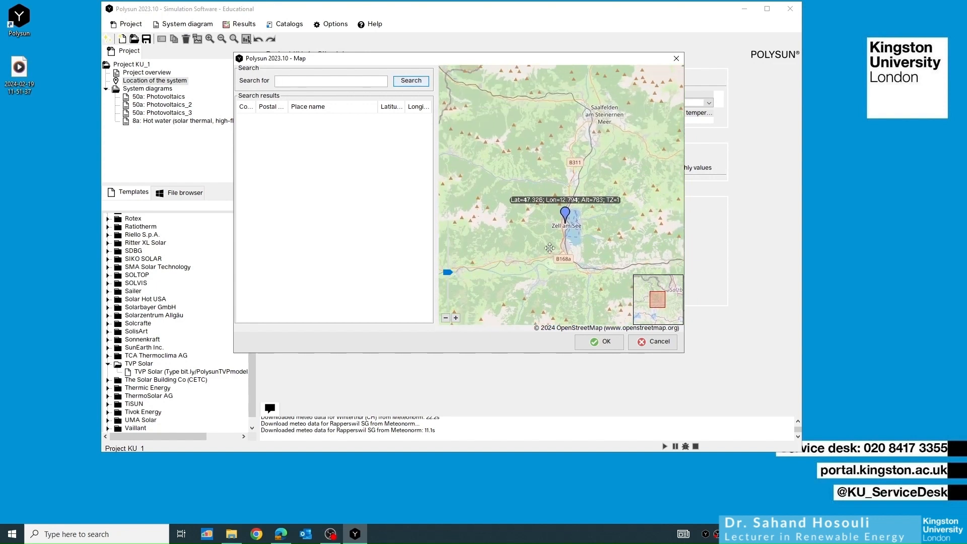
{"action": "left_click", "coordinate": [563, 211]}
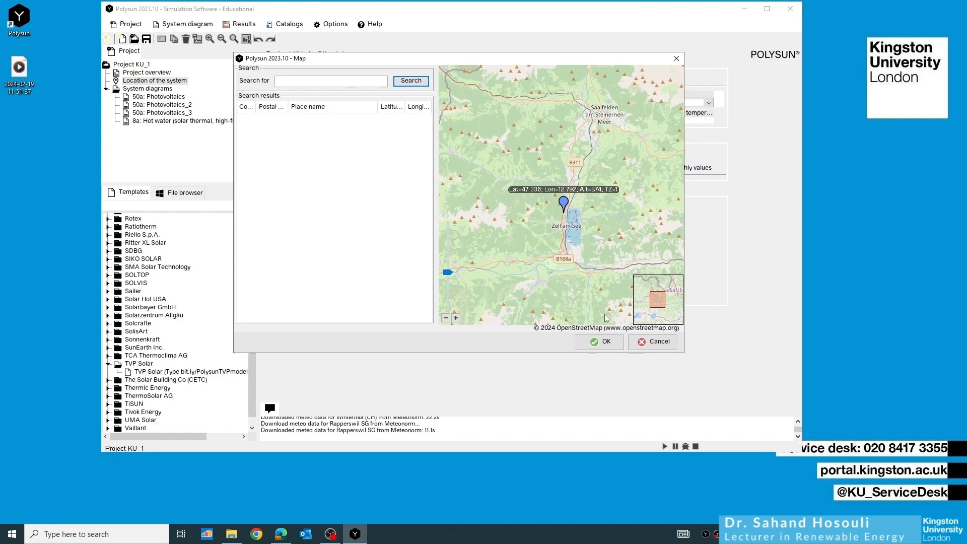
{"action": "left_click", "coordinate": [563, 215]}
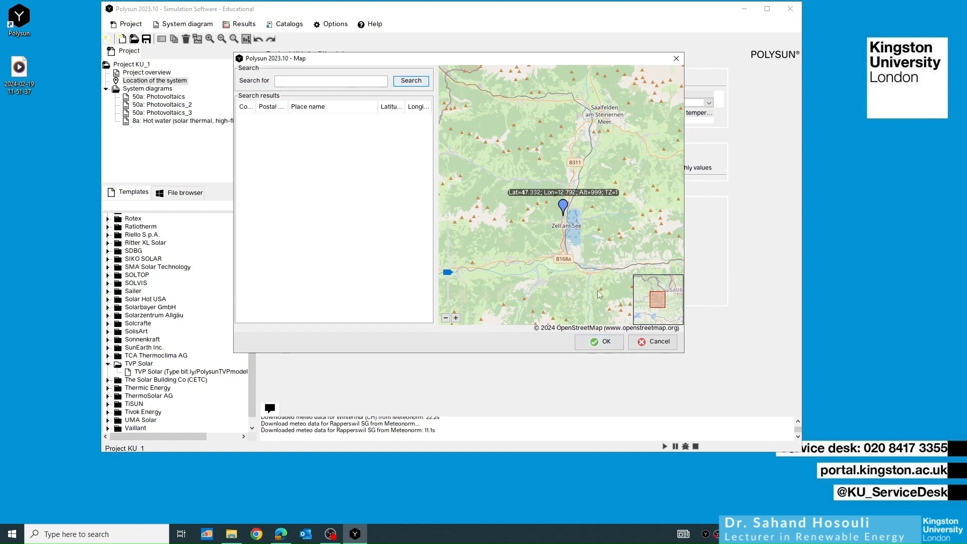
{"action": "left_click", "coordinate": [601, 341]}
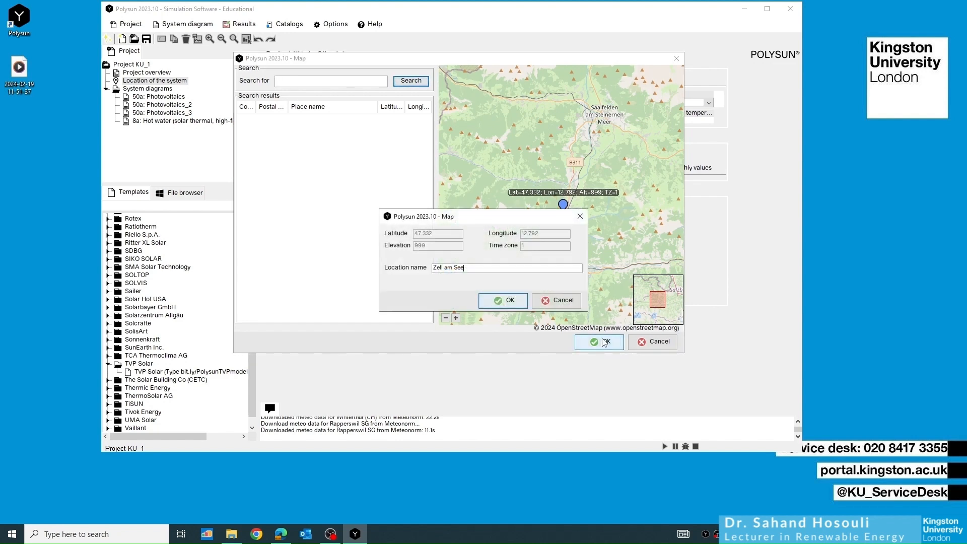
{"action": "left_click", "coordinate": [498, 301]}
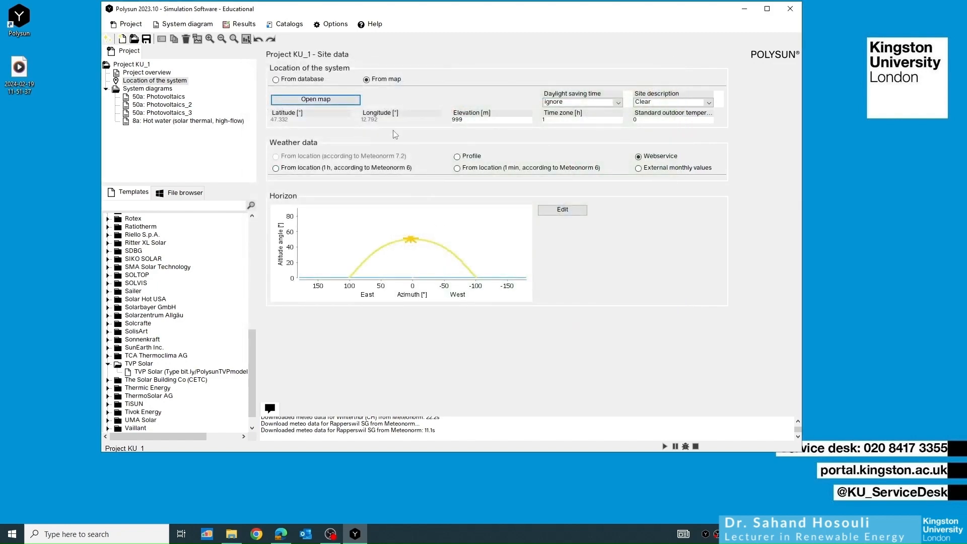
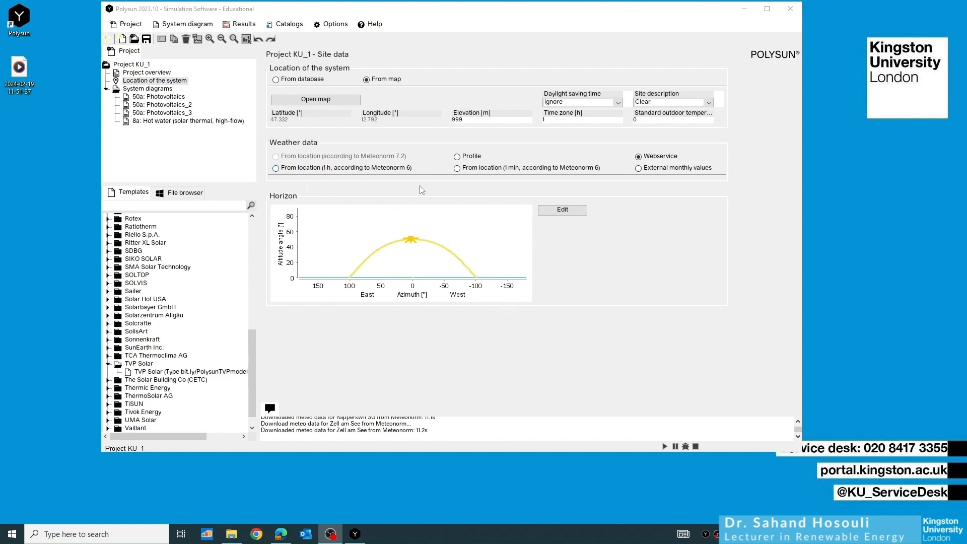
Step: Load the site's horizon line from Meteonorm and compare it with the sun path on Jan 1 and Jun 26
{"action": "left_click", "coordinate": [559, 211]}
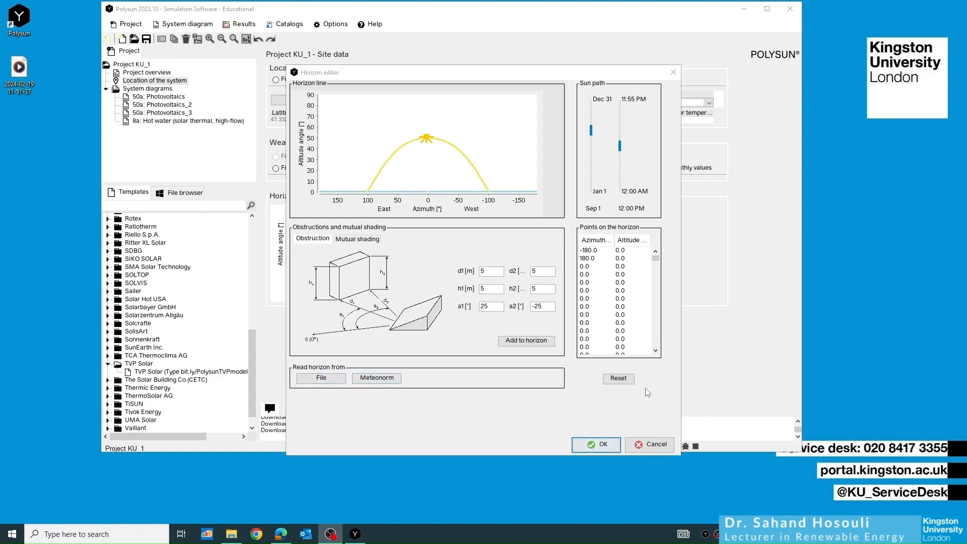
{"action": "left_click", "coordinate": [375, 381]}
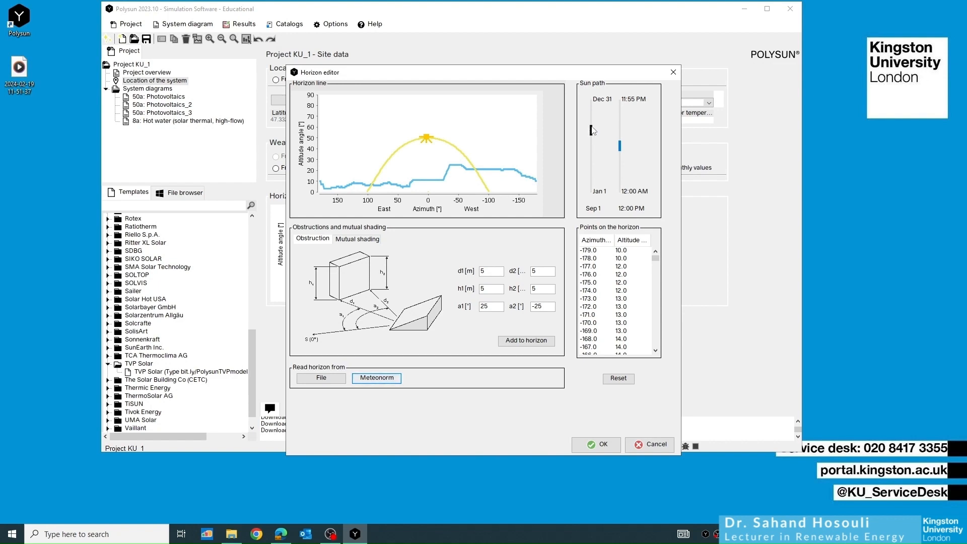
{"action": "left_click_drag", "start_coordinate": [591, 127], "coordinate": [589, 196]}
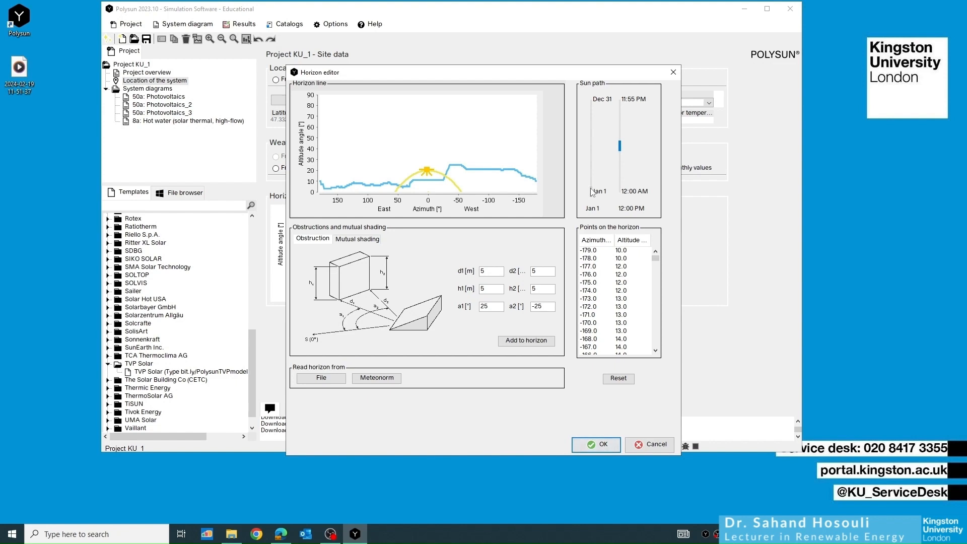
{"action": "mouse_move", "coordinate": [592, 192]}
{"action": "left_mouse_down"}
{"action": "mouse_move", "coordinate": [589, 101]}
{"action": "mouse_move", "coordinate": [586, 155]}
{"action": "mouse_move", "coordinate": [582, 106]}
{"action": "mouse_move", "coordinate": [590, 146]}
{"action": "left_mouse_up"}
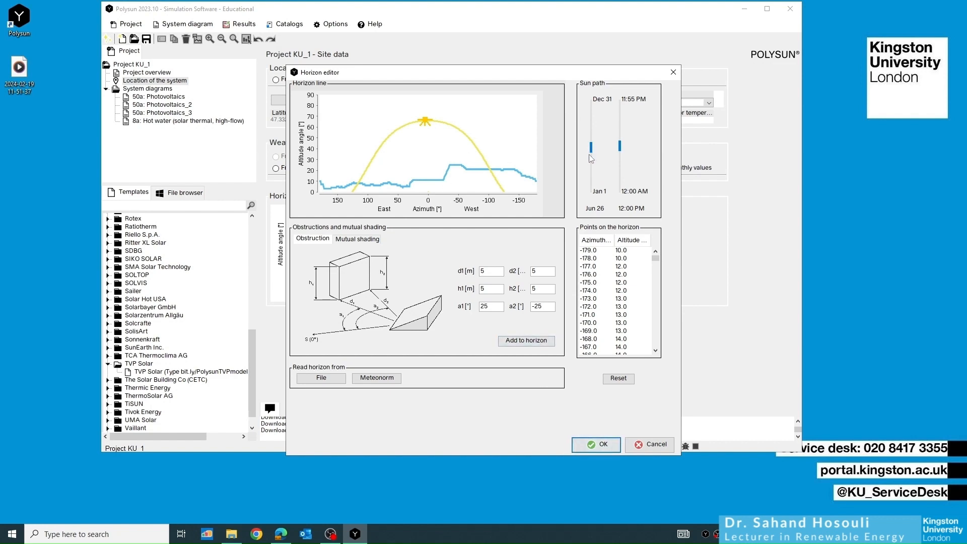
Step: View the sun path for Jan 15 against the Zell am See horizon and accept the horizon
{"action": "left_click_drag", "start_coordinate": [590, 148], "coordinate": [592, 196]}
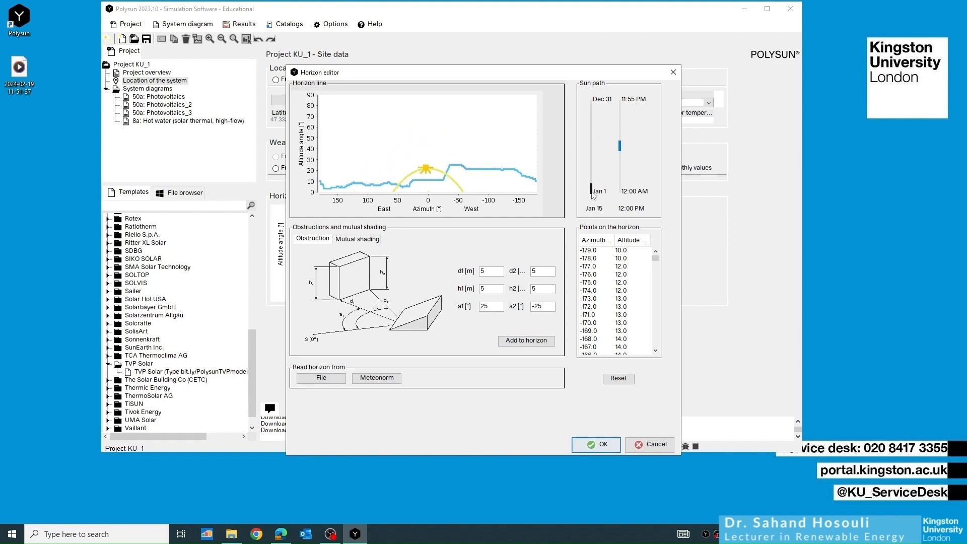
{"action": "left_click", "coordinate": [597, 445]}
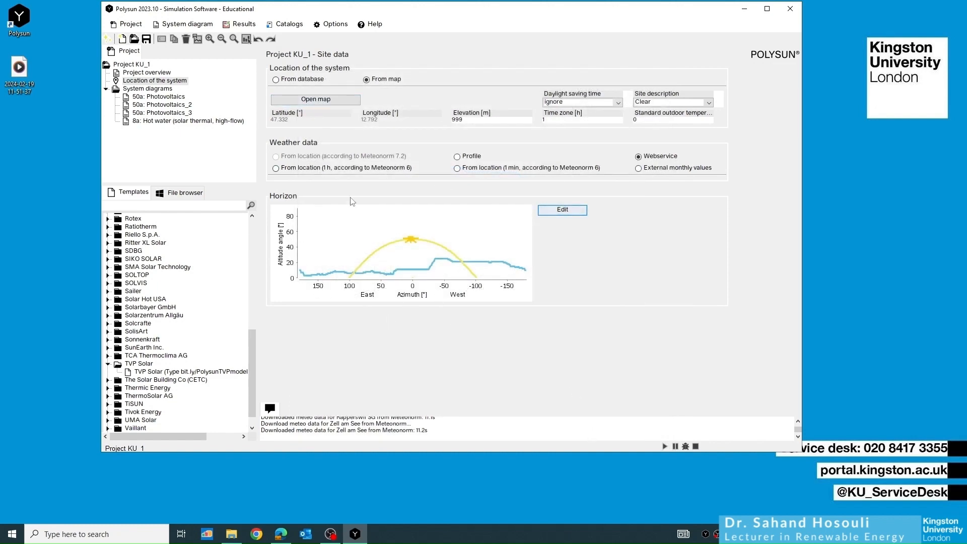
Step: Move the location marker to Viehhofen, latitude 47.364 and longitude 12.697, and accept it as the system location
{"action": "left_click", "coordinate": [317, 103]}
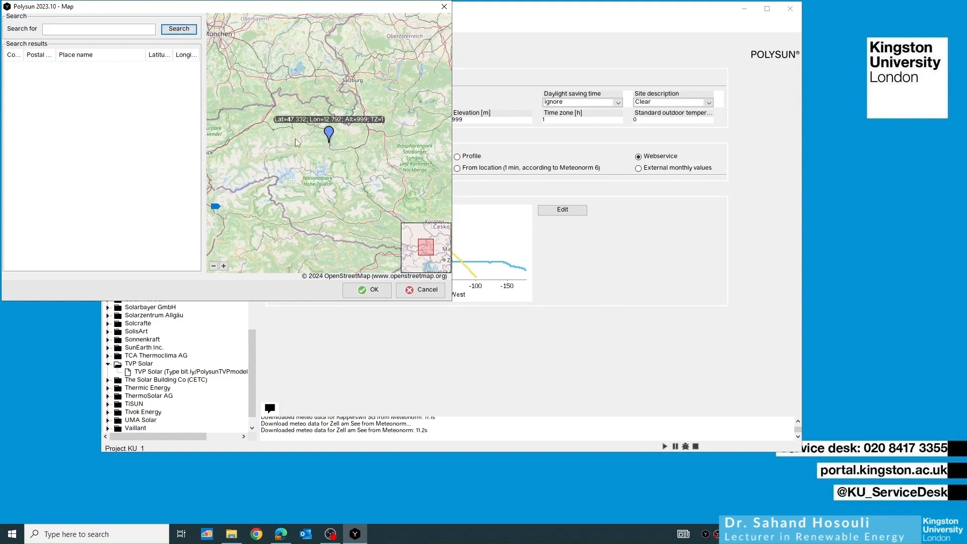
{"action": "scroll", "coordinate": [282, 136], "scroll_direction": "up", "scroll_amount": 3}
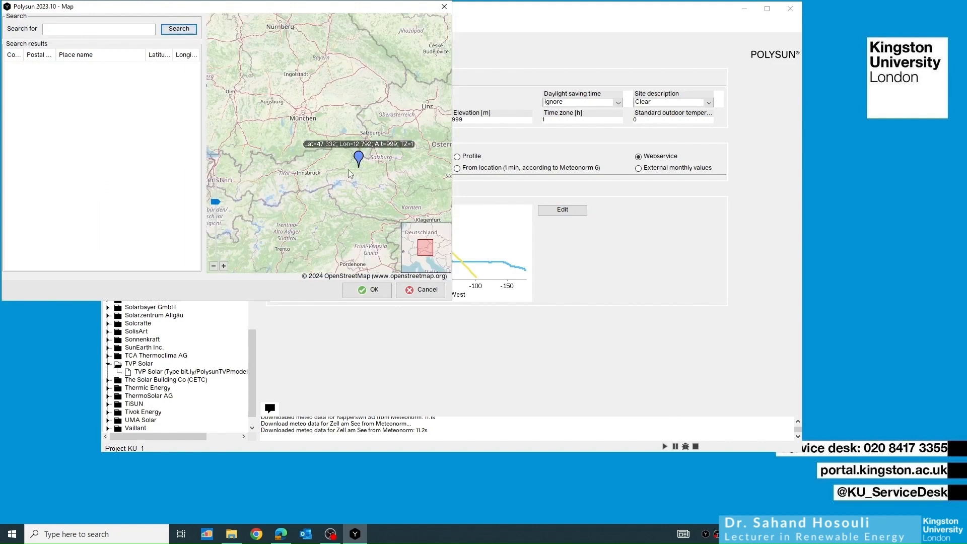
{"action": "scroll", "coordinate": [350, 169], "scroll_direction": "up", "scroll_amount": 2}
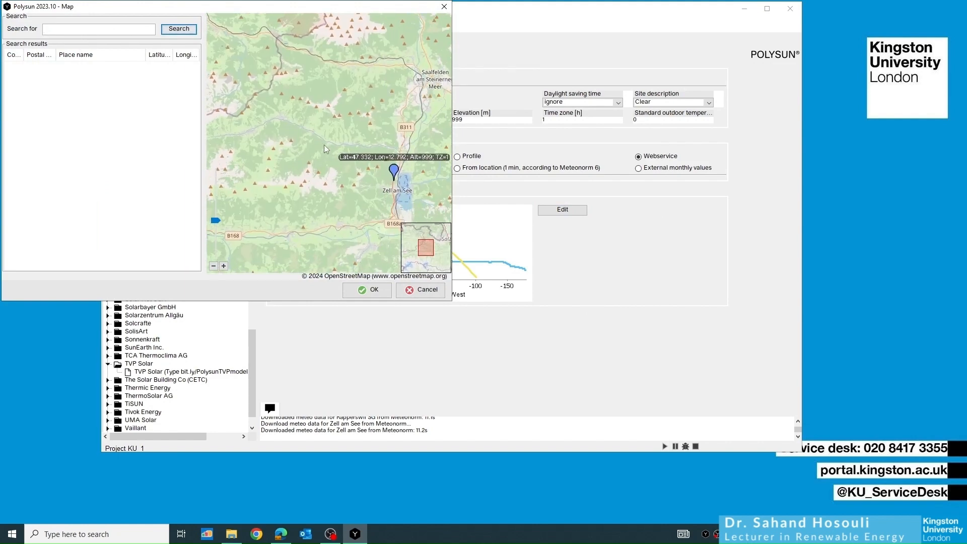
{"action": "left_click", "coordinate": [325, 146]}
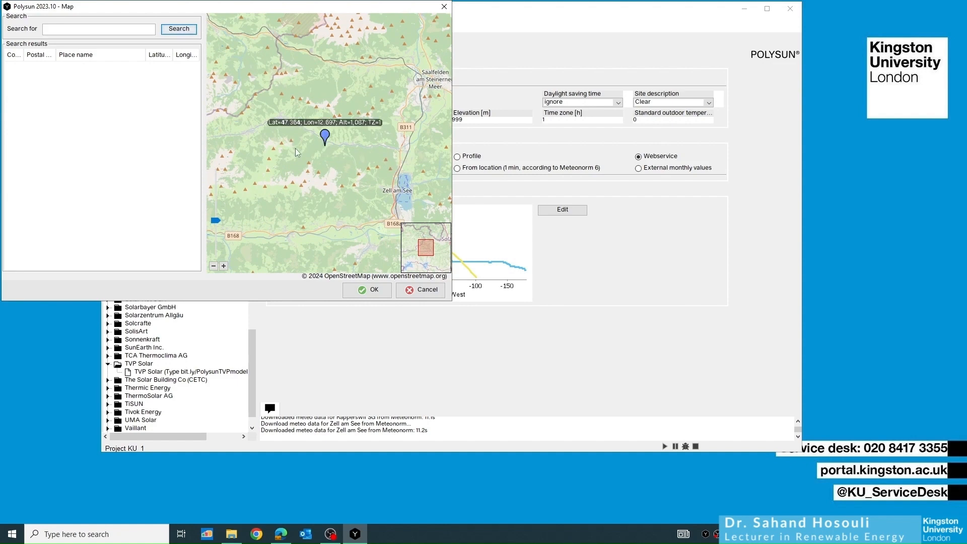
{"action": "left_click", "coordinate": [371, 291]}
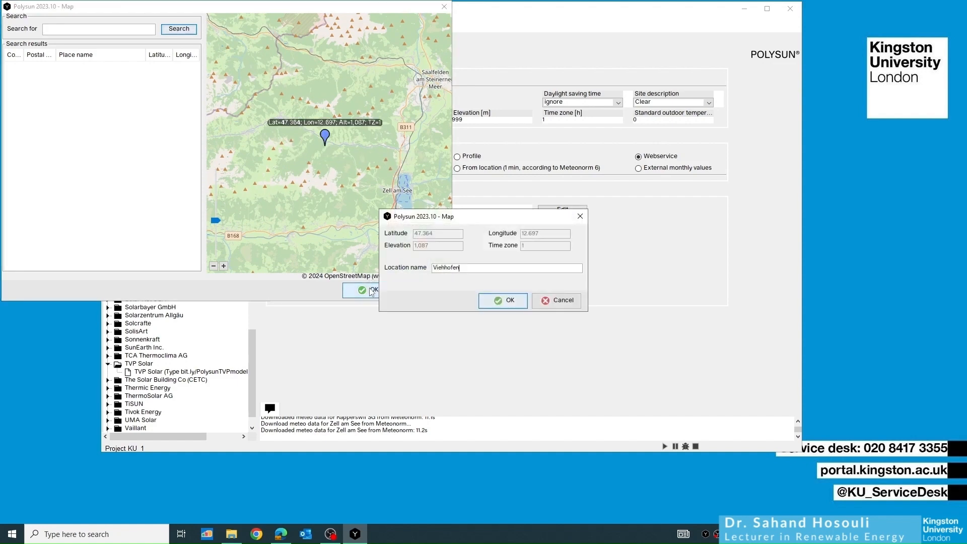
{"action": "left_click", "coordinate": [494, 301]}
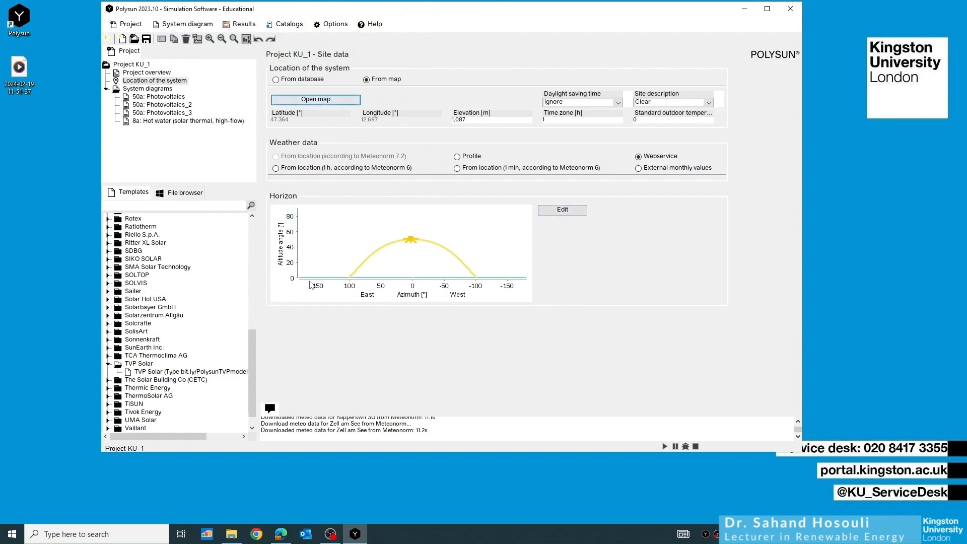
Step: Load the Viehhofen horizon from Meteonorm, compare it with the sun path on Jan 9, and discard the horizon edit
{"action": "left_click", "coordinate": [572, 210]}
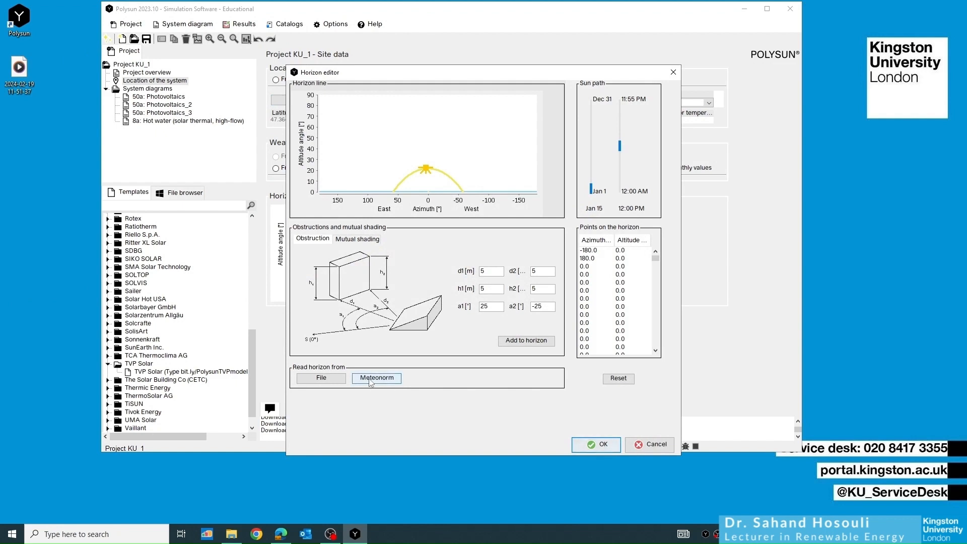
{"action": "left_click", "coordinate": [369, 377]}
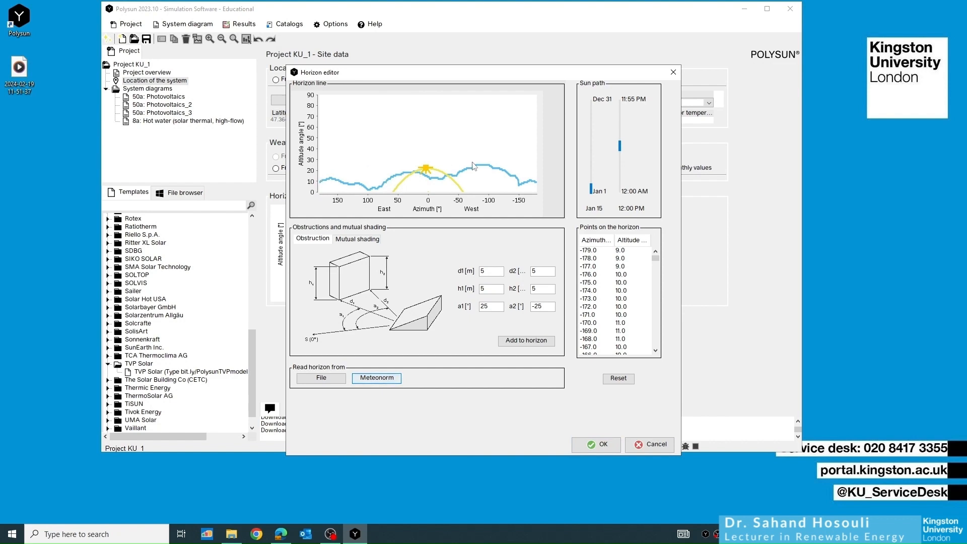
{"action": "mouse_move", "coordinate": [590, 189]}
{"action": "left_mouse_down"}
{"action": "mouse_move", "coordinate": [591, 106]}
{"action": "mouse_move", "coordinate": [590, 202]}
{"action": "mouse_move", "coordinate": [586, 116]}
{"action": "mouse_move", "coordinate": [590, 191]}
{"action": "left_mouse_up"}
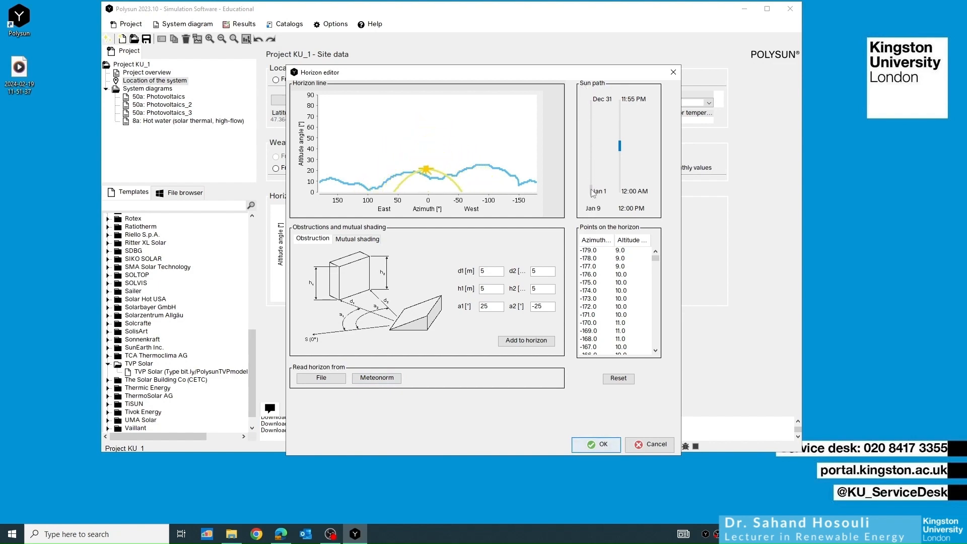
{"action": "left_click", "coordinate": [651, 448]}
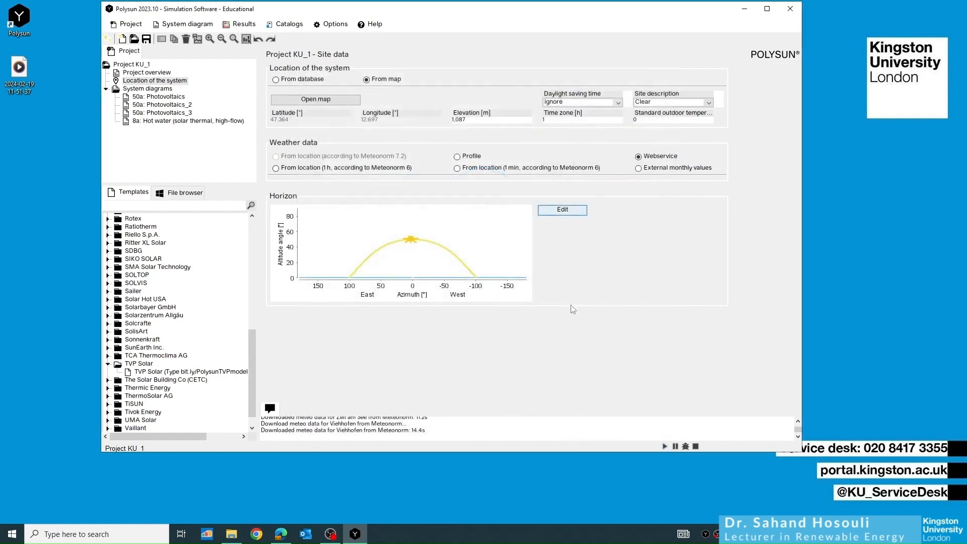
Step: Place the location marker at Zell am See town, latitude 47.326 and longitude 12.793, and accept it as the system location
{"action": "left_click", "coordinate": [331, 99]}
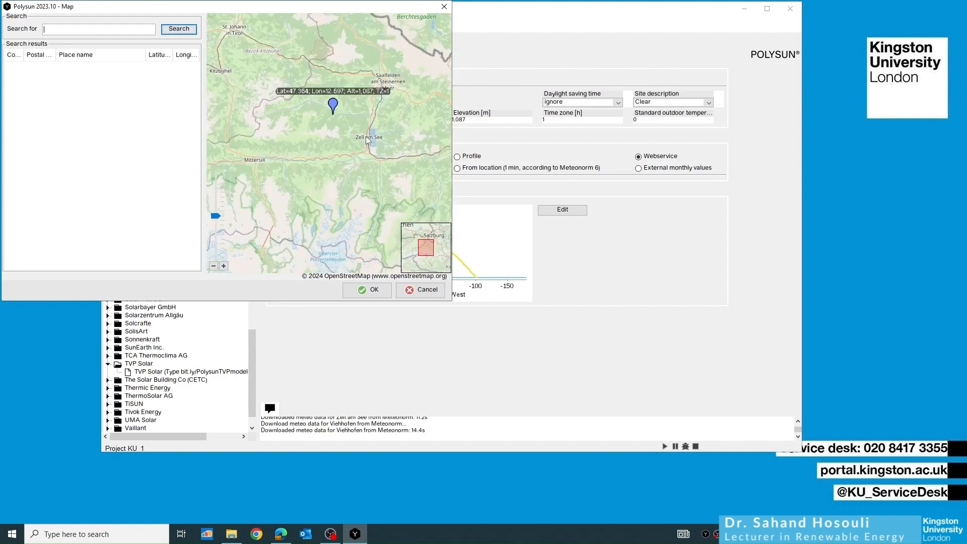
{"action": "scroll", "coordinate": [366, 136], "scroll_direction": "up", "scroll_amount": 2}
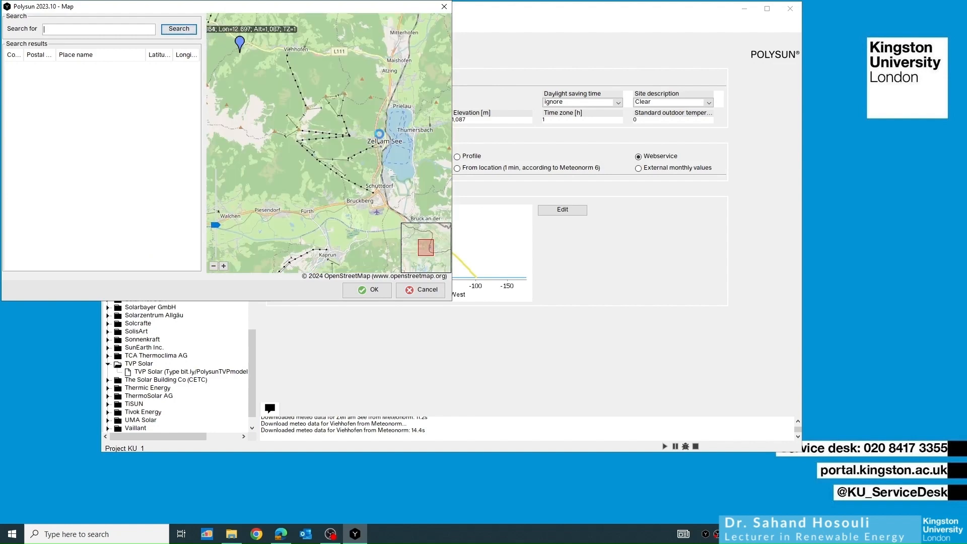
{"action": "double_click", "coordinate": [378, 133]}
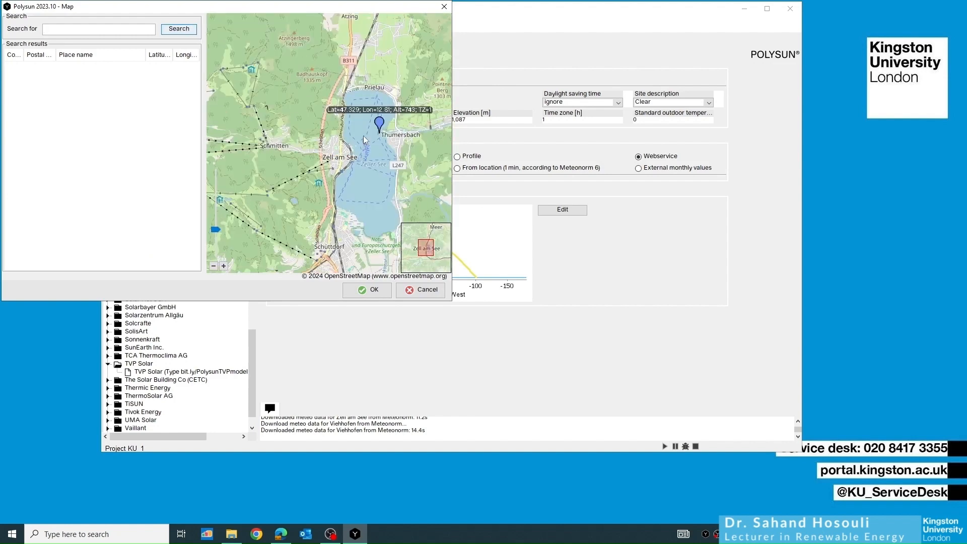
{"action": "left_click", "coordinate": [329, 146]}
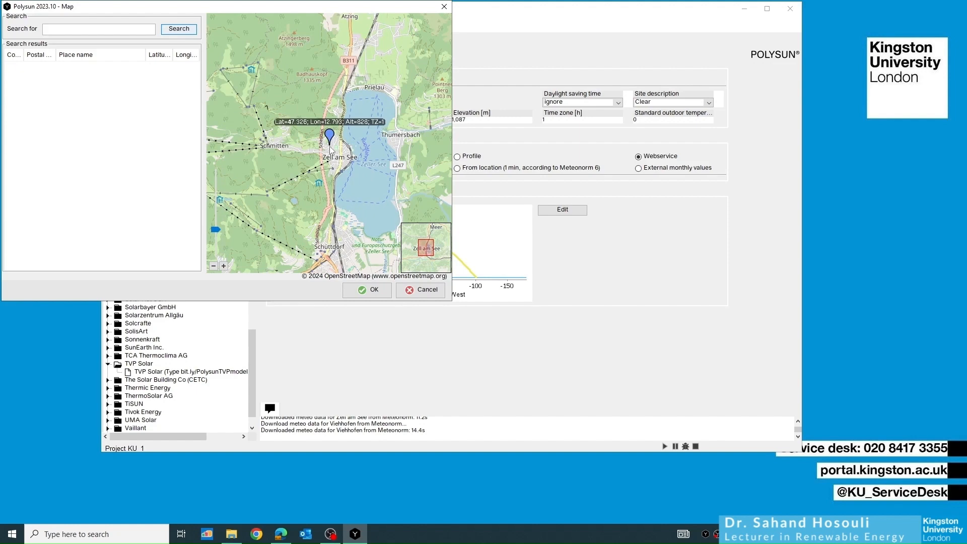
{"action": "left_click", "coordinate": [364, 290]}
{"action": "left_click", "coordinate": [501, 302]}
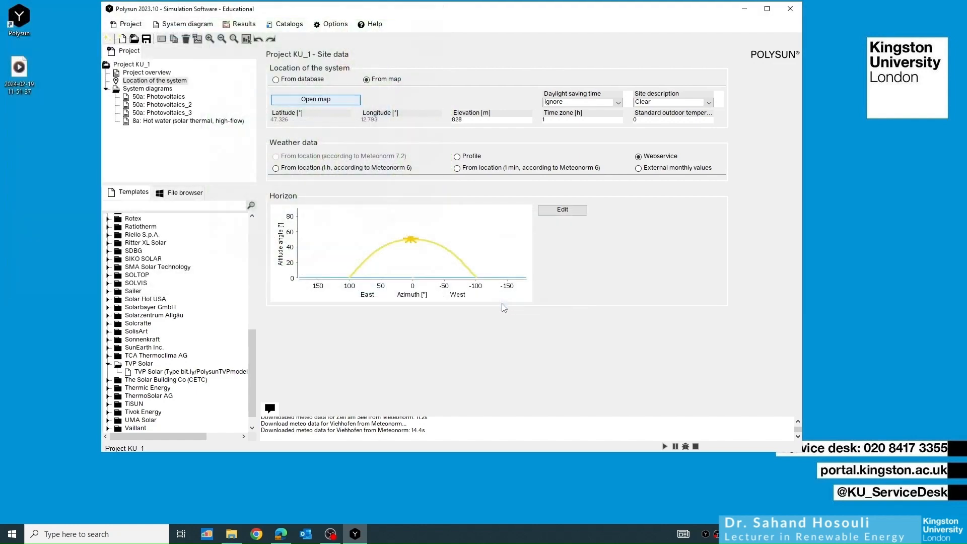
Step: Load the horizon line for the new Zell am See location from Meteonorm and accept it
{"action": "left_click", "coordinate": [557, 210]}
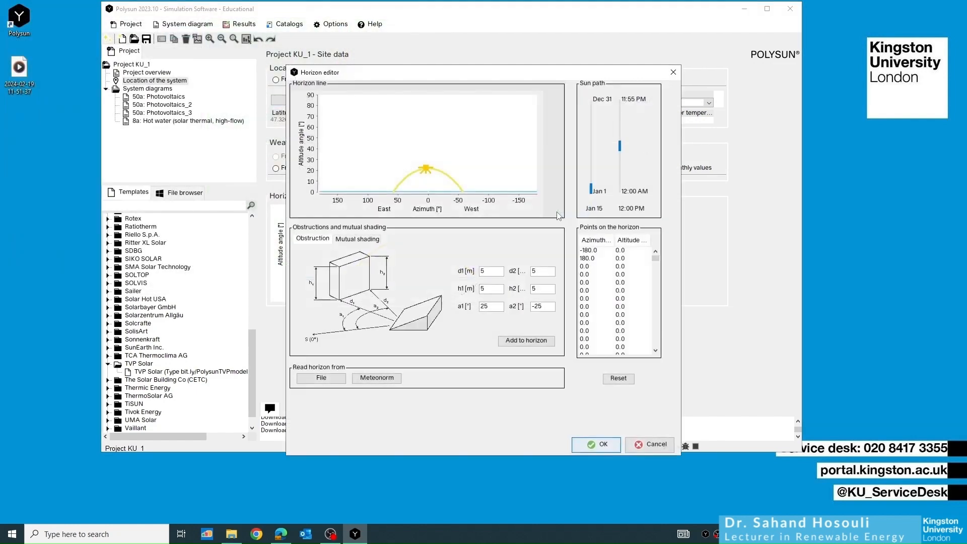
{"action": "left_click", "coordinate": [377, 378]}
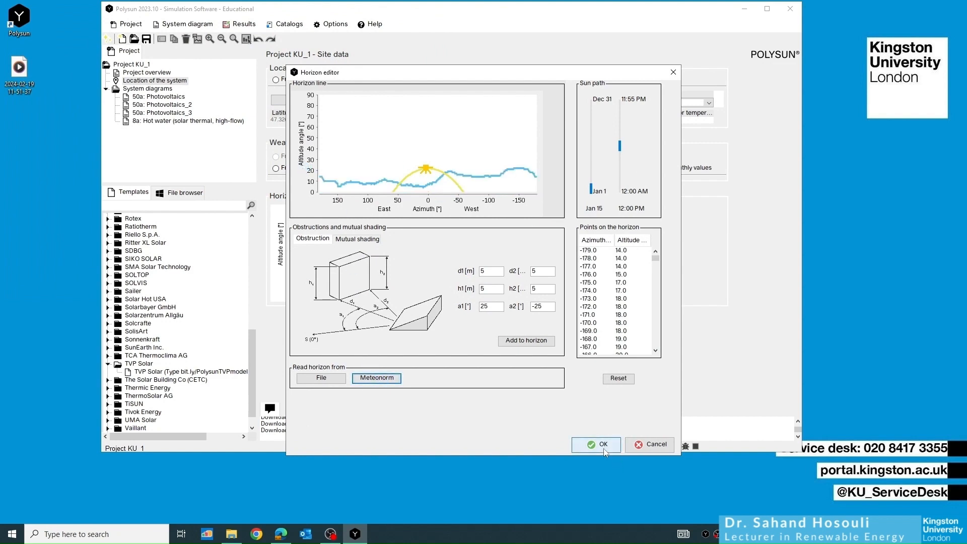
{"action": "left_click", "coordinate": [584, 444]}
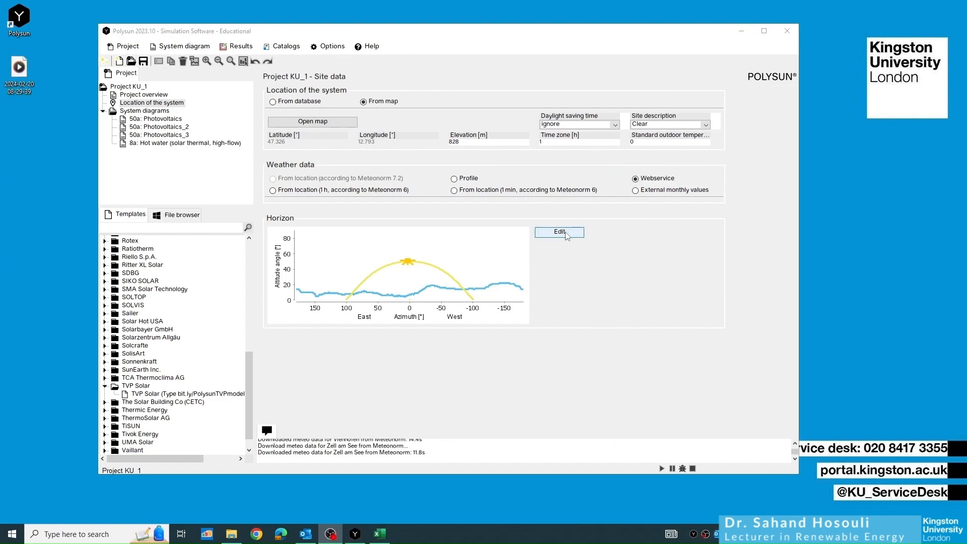
Step: Add an obstruction to the horizon with both distances 10 m, both heights 8 m, and angles 90° and 85°
{"action": "left_click", "coordinate": [566, 235]}
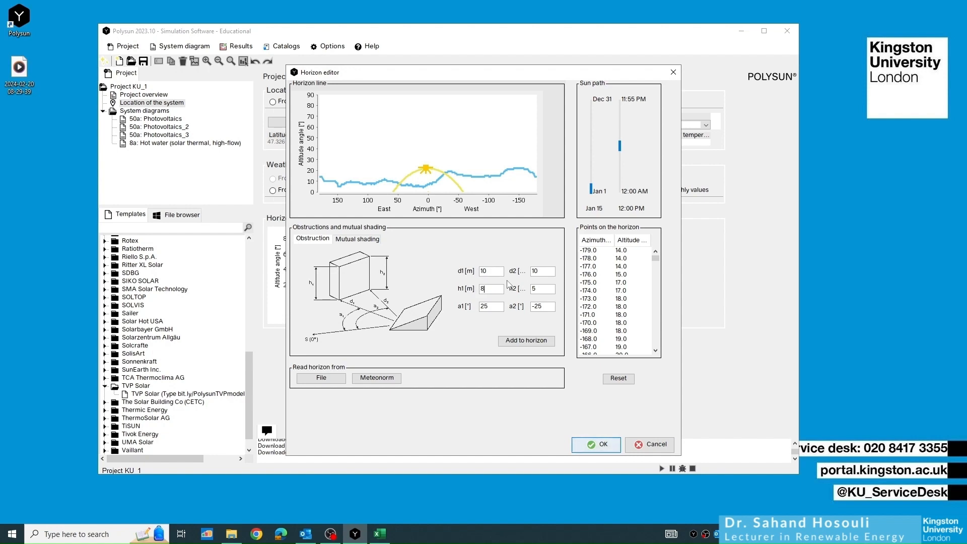
{"action": "type", "text": "8"}
{"action": "key", "text": "Tab"}
{"action": "left_click", "coordinate": [530, 344]}
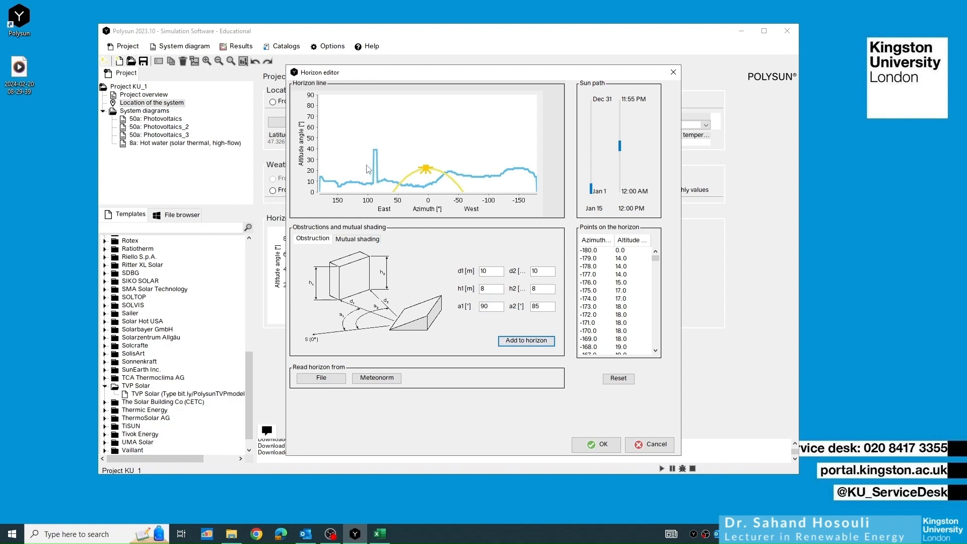
Step: Examine how the obstruction blocks the sun path on Apr 28 and on Jun 4 at 8:03 AM, and close the horizon editor without saving
{"action": "left_click_drag", "start_coordinate": [591, 190], "coordinate": [599, 170]}
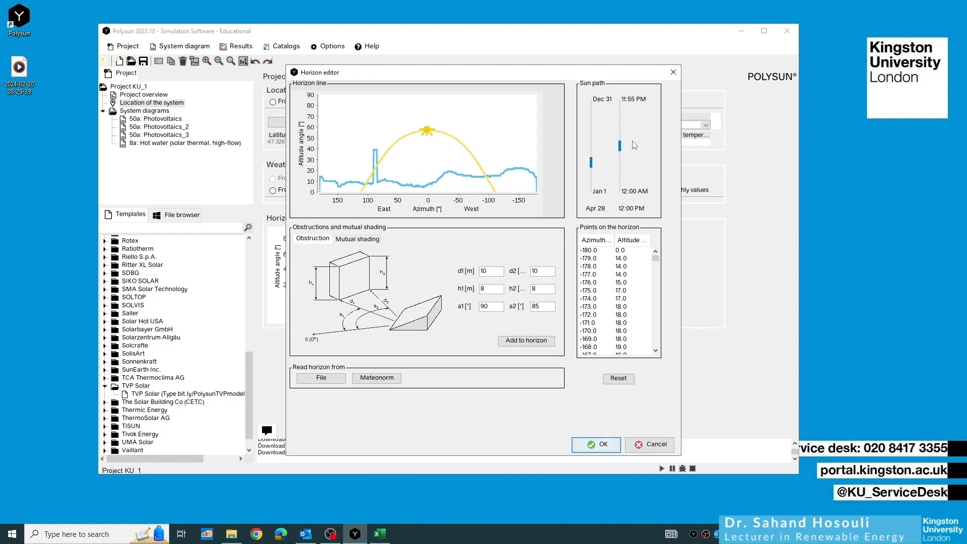
{"action": "mouse_move", "coordinate": [621, 147]}
{"action": "left_mouse_down"}
{"action": "mouse_move", "coordinate": [621, 195]}
{"action": "mouse_move", "coordinate": [618, 184]}
{"action": "left_mouse_up"}
{"action": "left_click_drag", "start_coordinate": [620, 188], "coordinate": [620, 174]}
{"action": "mouse_move", "coordinate": [618, 170]}
{"action": "left_mouse_down"}
{"action": "mouse_move", "coordinate": [646, 138]}
{"action": "mouse_move", "coordinate": [643, 126]}
{"action": "mouse_move", "coordinate": [644, 173]}
{"action": "mouse_move", "coordinate": [590, 153]}
{"action": "mouse_move", "coordinate": [620, 158]}
{"action": "left_mouse_up"}
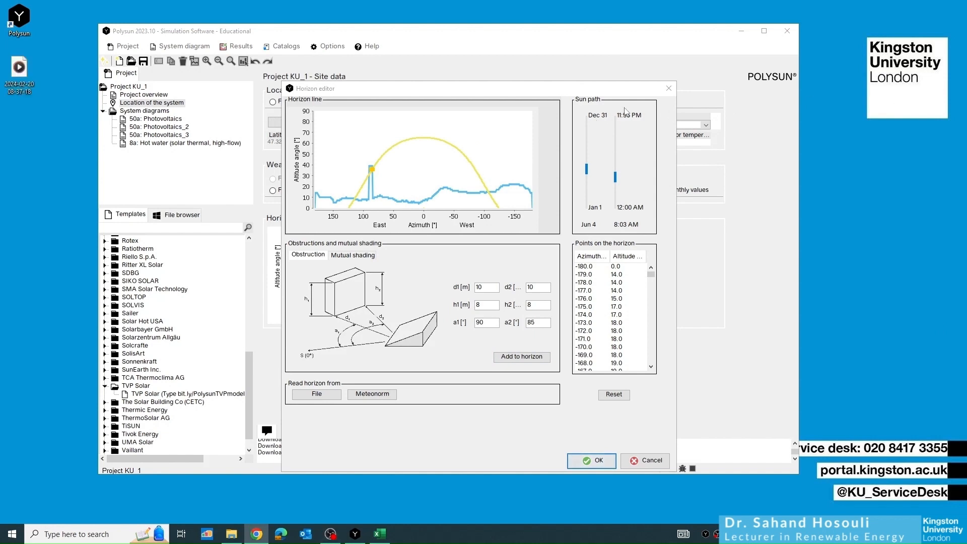
{"action": "left_click", "coordinate": [665, 94]}
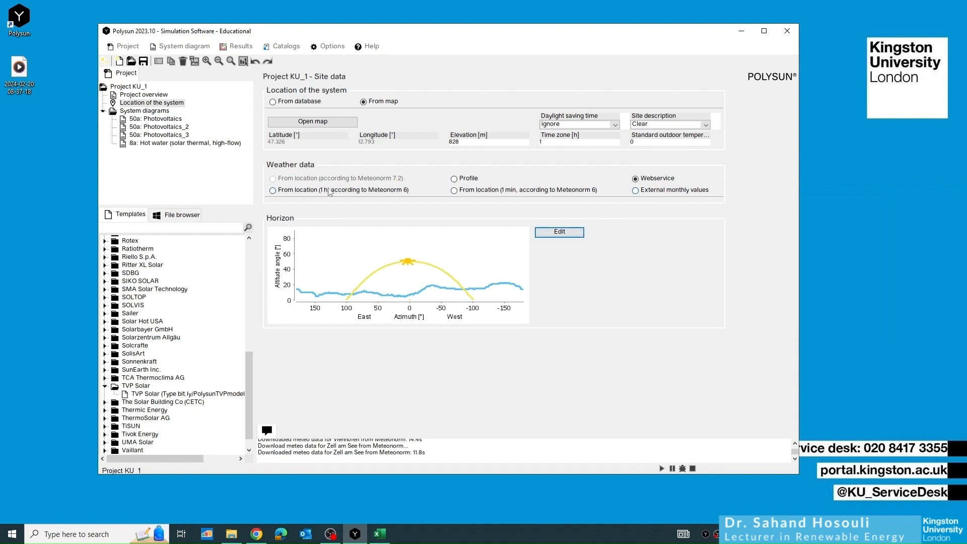
Step: Try hourly weather data from the location according to Meteonorm 6
{"action": "left_click", "coordinate": [273, 190]}
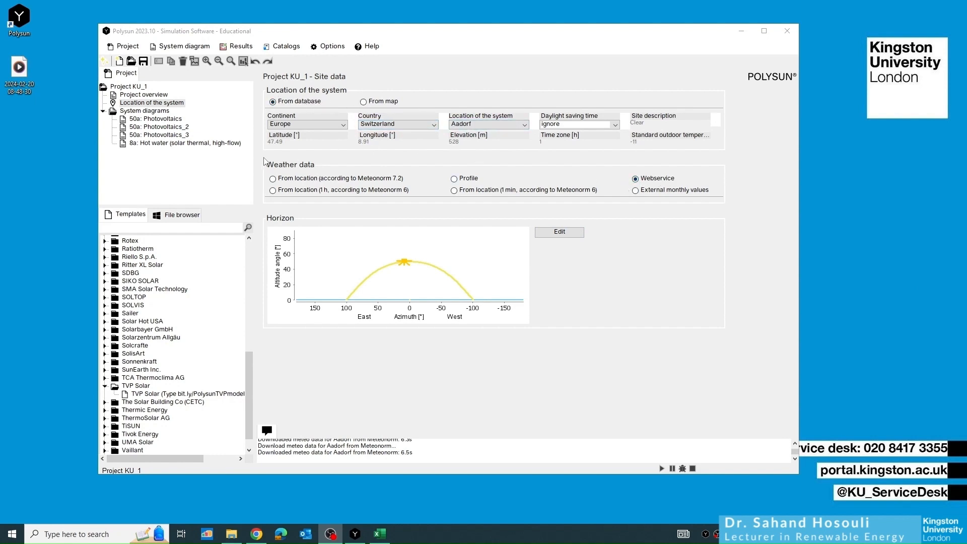
Step: Review the project overview and the system diagrams 50a: Photovoltaics and 50a: Photovoltaics_2
{"action": "left_click", "coordinate": [124, 95]}
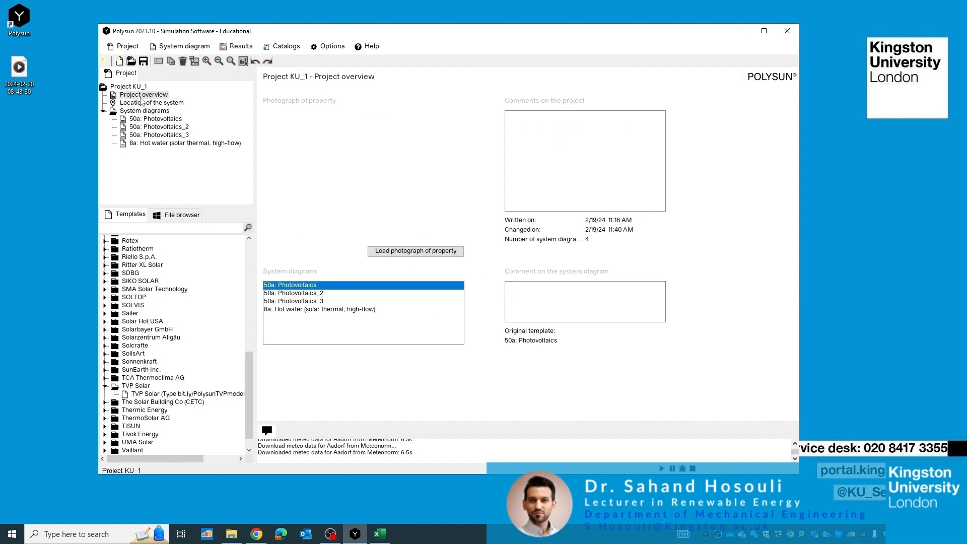
{"action": "left_click", "coordinate": [140, 120]}
{"action": "left_click", "coordinate": [146, 129]}
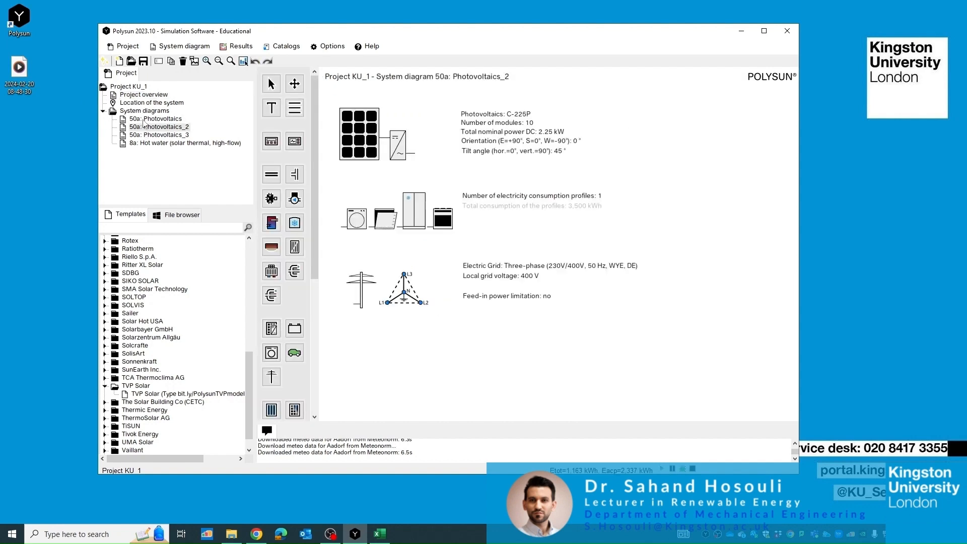
{"action": "left_click", "coordinate": [143, 119]}
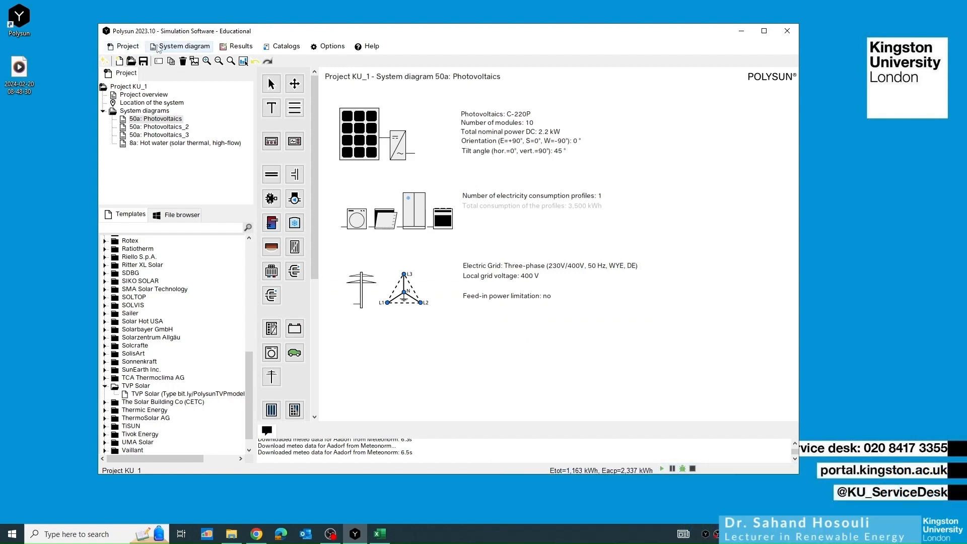
{"action": "left_click", "coordinate": [123, 46]}
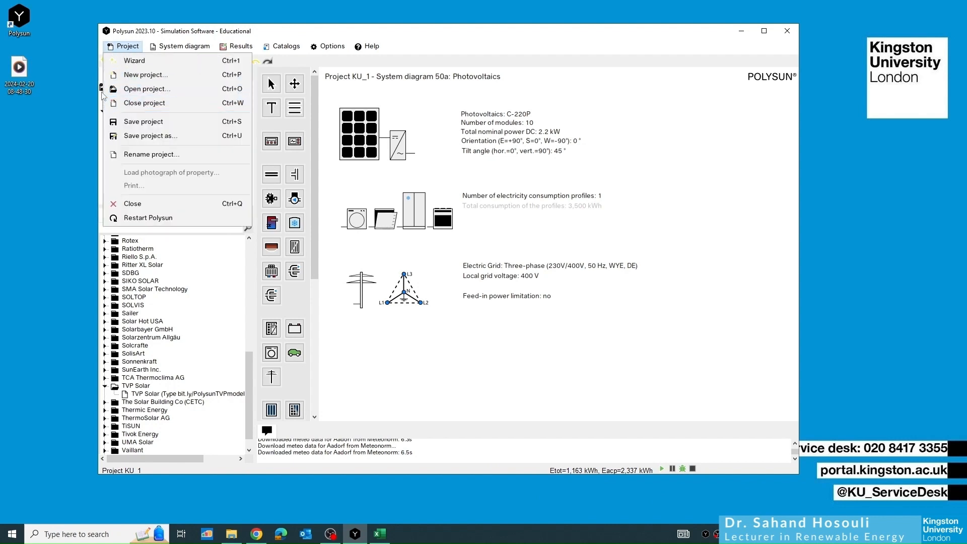
{"action": "left_click", "coordinate": [171, 46]}
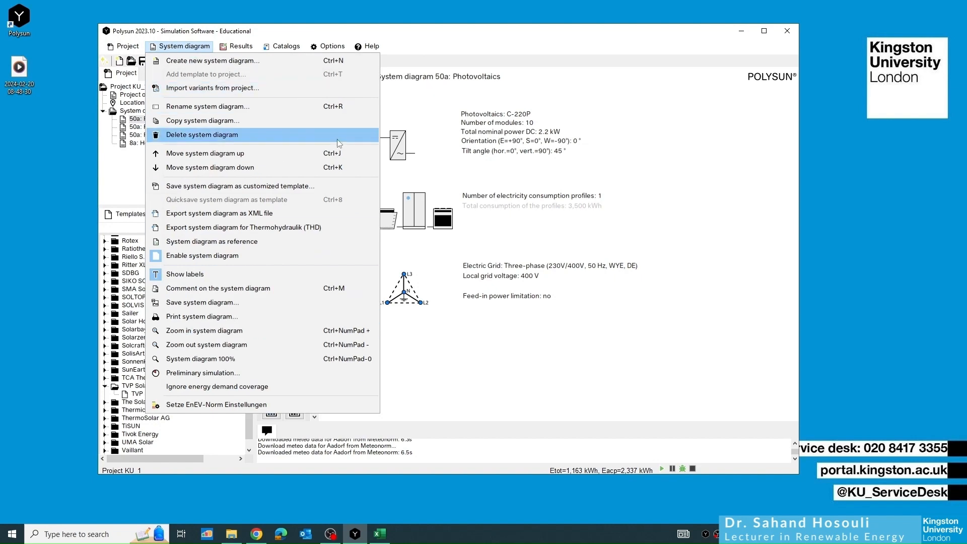
{"action": "left_click", "coordinate": [117, 170]}
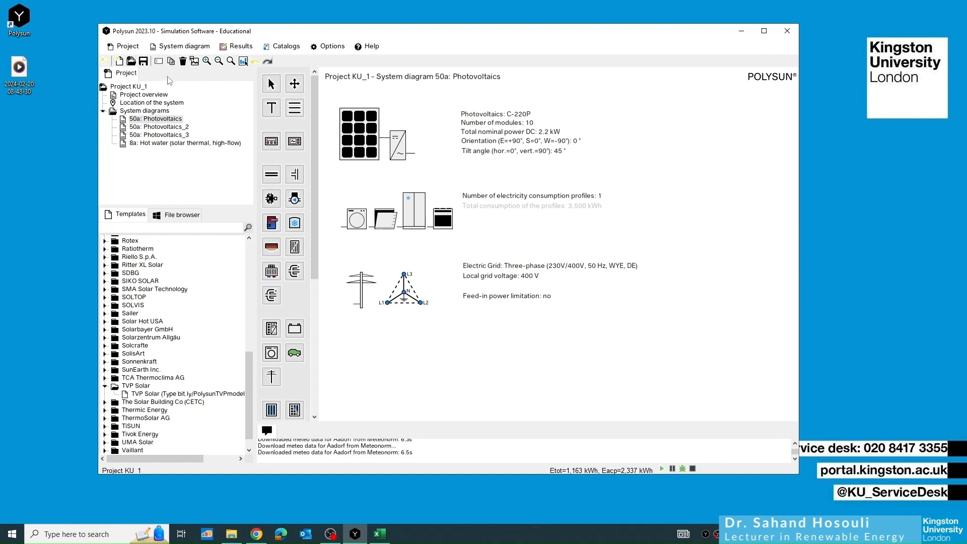
{"action": "left_click", "coordinate": [233, 46]}
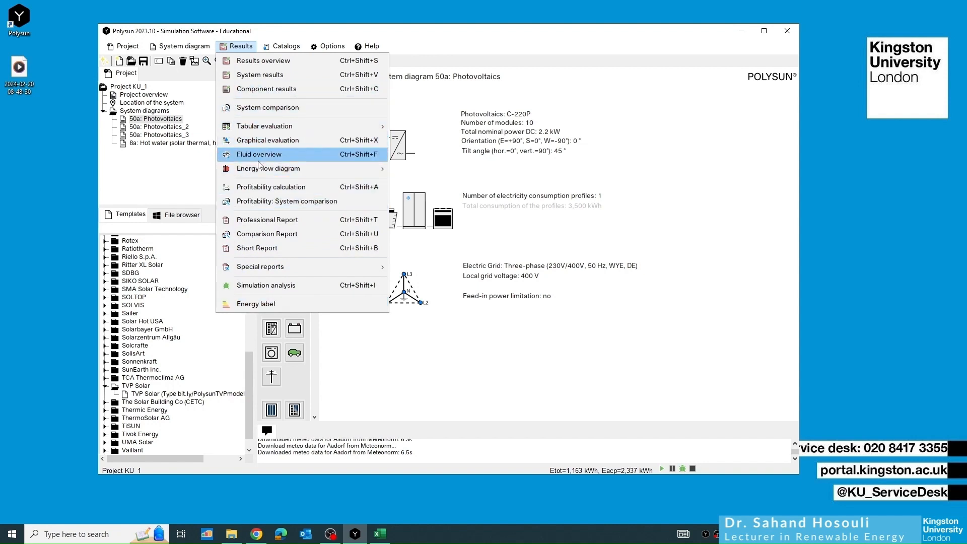
{"action": "mouse_move", "coordinate": [285, 45]}
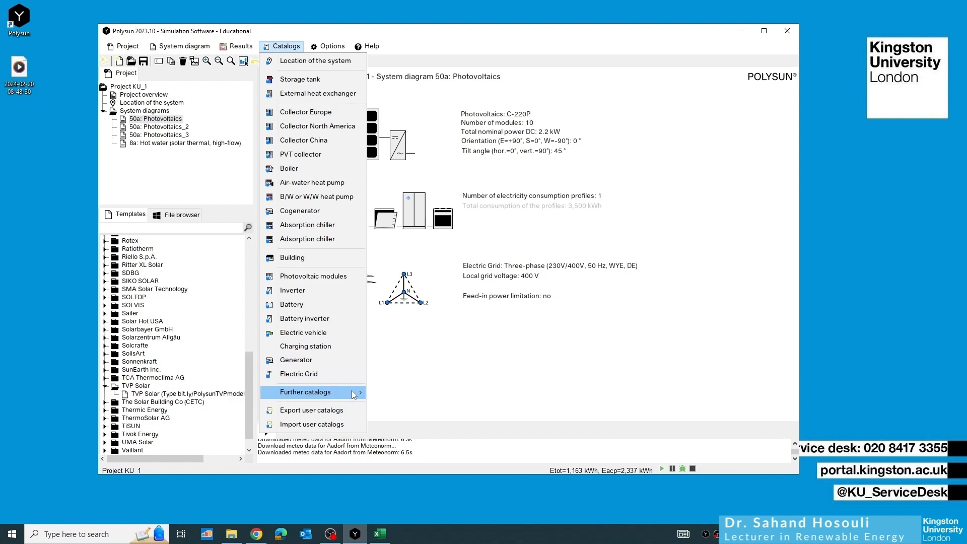
{"action": "left_click", "coordinate": [337, 395]}
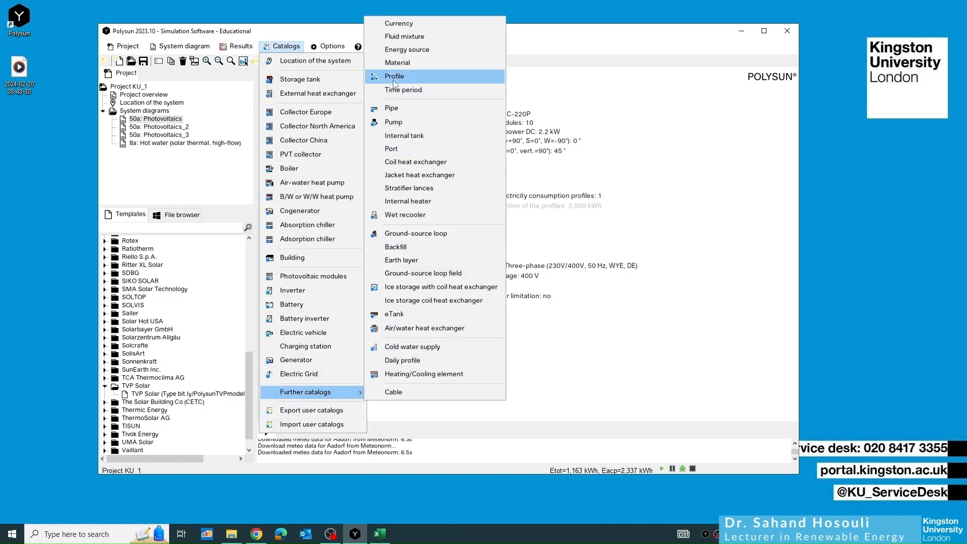
Step: Set the program units to SI [m, l, kg, °C, kWh, kW] and the currency to British Pound [GBP], check the report settings, and apply
{"action": "mouse_move", "coordinate": [340, 47]}
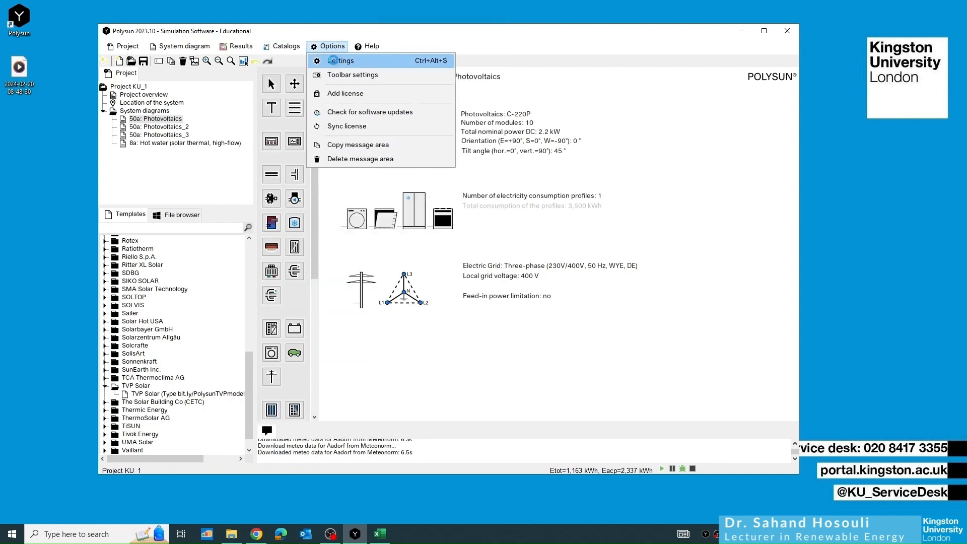
{"action": "left_click", "coordinate": [335, 61]}
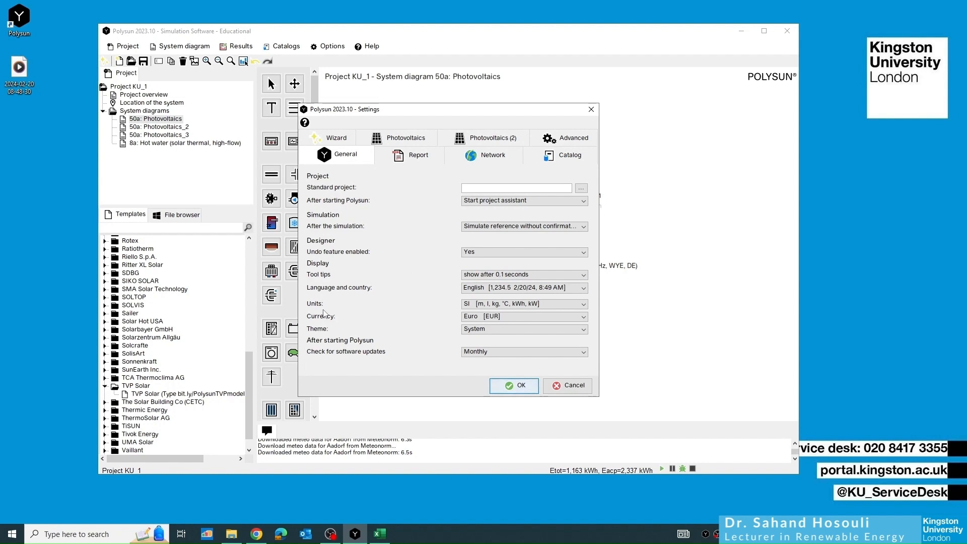
{"action": "left_click", "coordinate": [495, 307]}
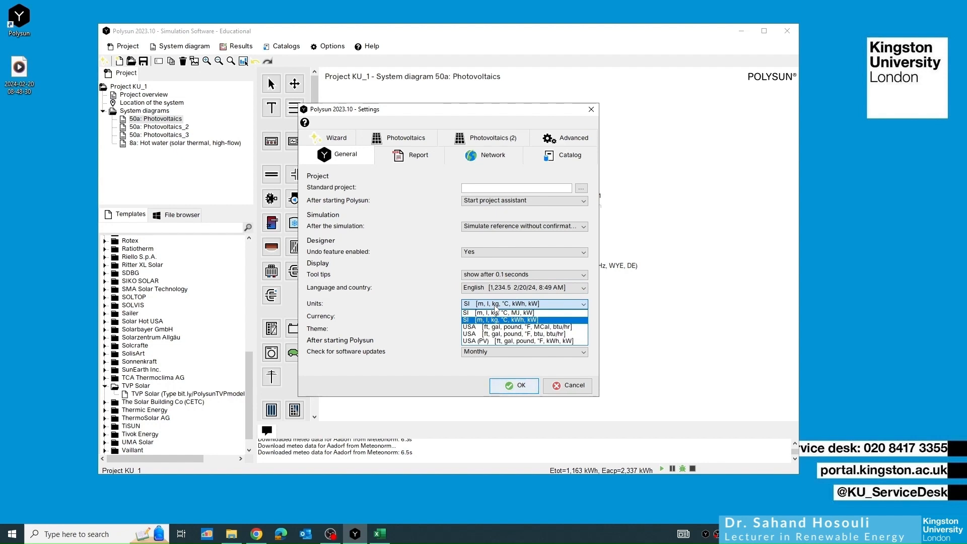
{"action": "left_click", "coordinate": [524, 320]}
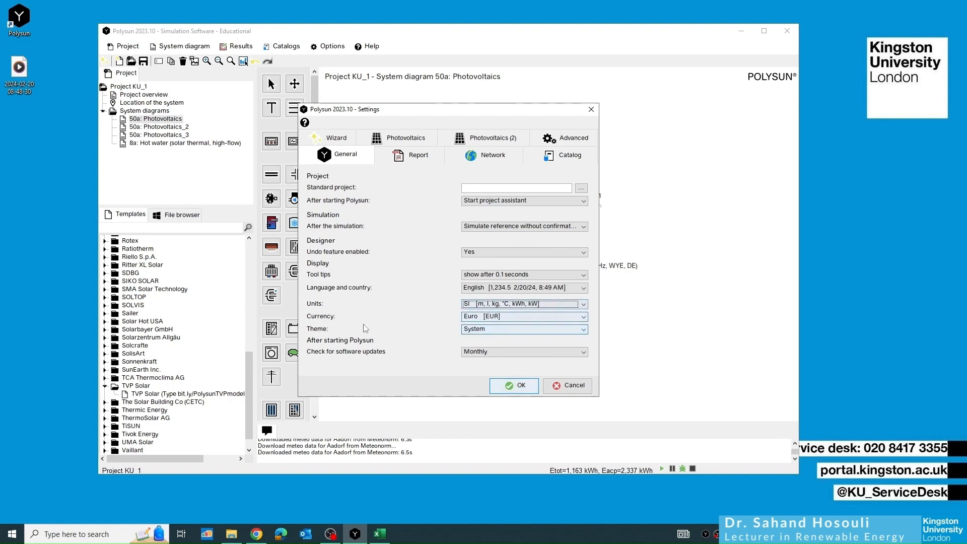
{"action": "left_click", "coordinate": [487, 320]}
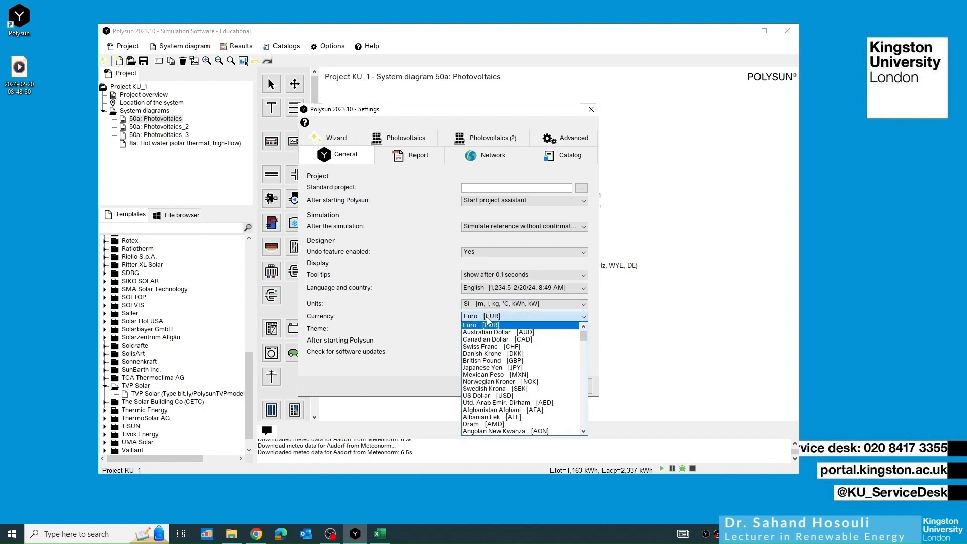
{"action": "left_click", "coordinate": [485, 360]}
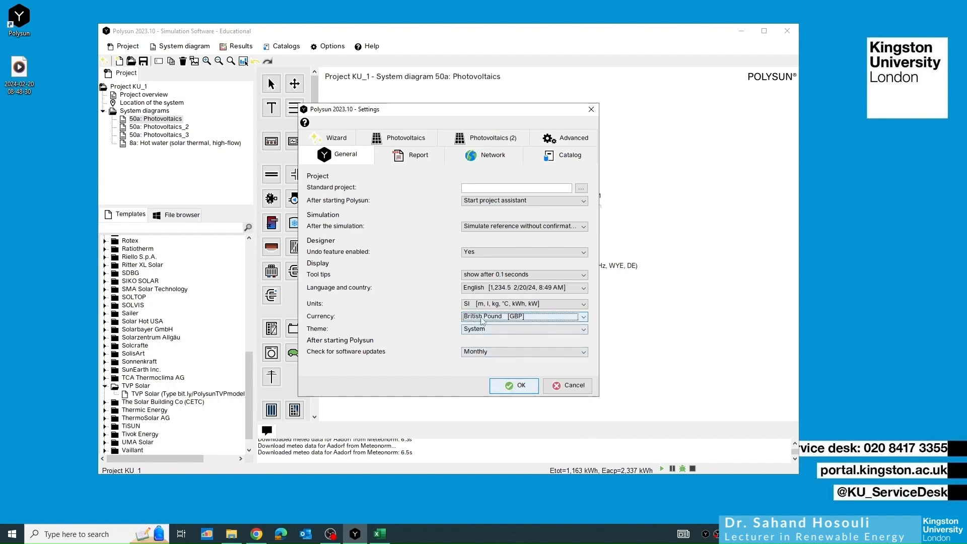
{"action": "left_click", "coordinate": [411, 159]}
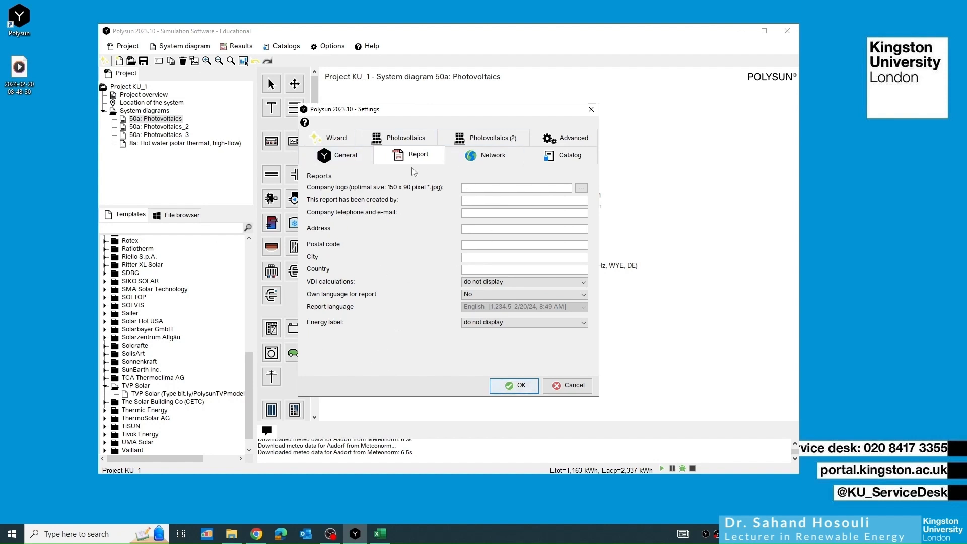
{"action": "left_click", "coordinate": [330, 159]}
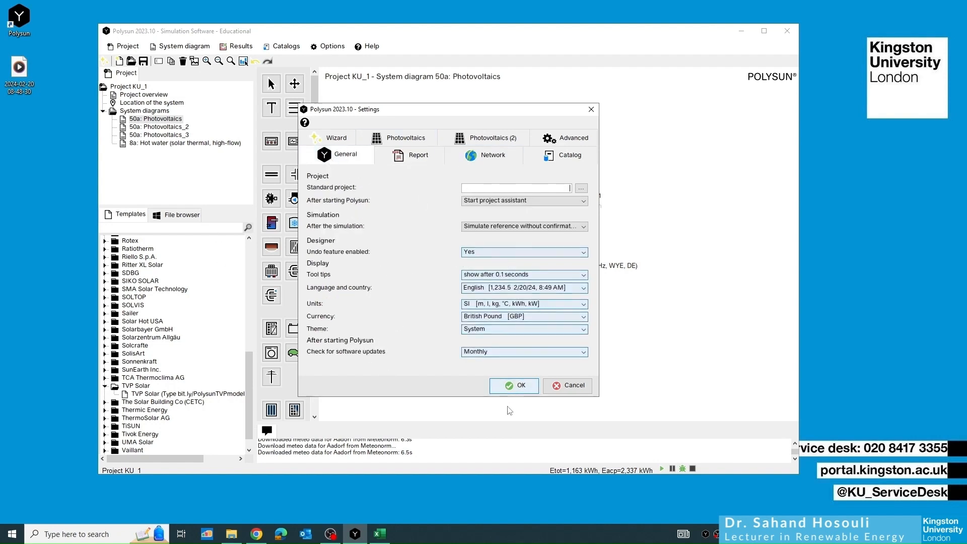
{"action": "left_click", "coordinate": [516, 387]}
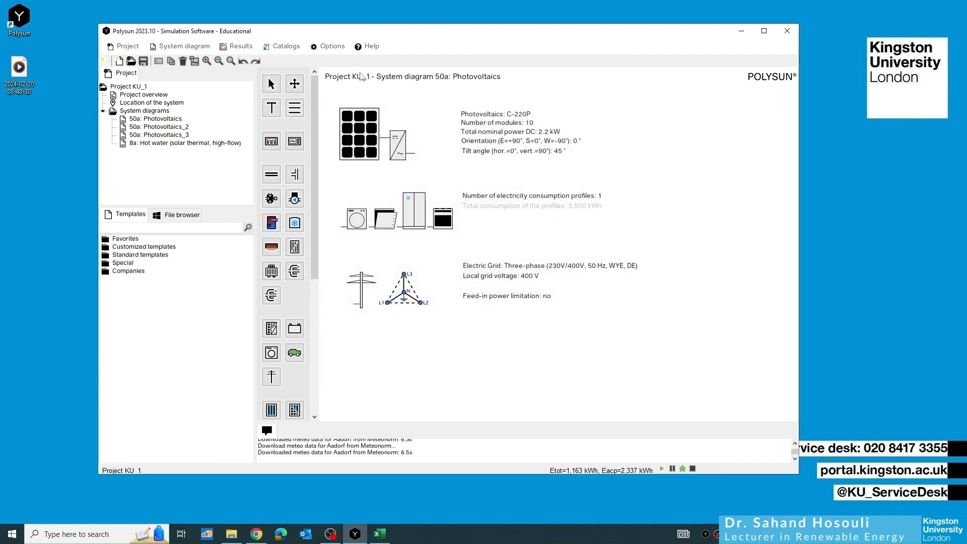
Step: Open the Polysun user manual and skim its sections on ice storage and cogenerators
{"action": "left_click", "coordinate": [362, 51]}
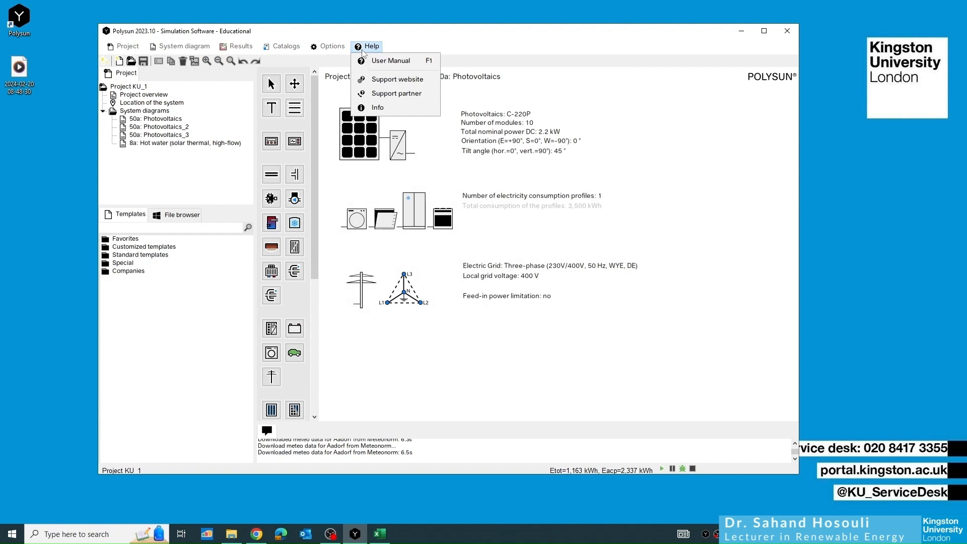
{"action": "left_click", "coordinate": [406, 61]}
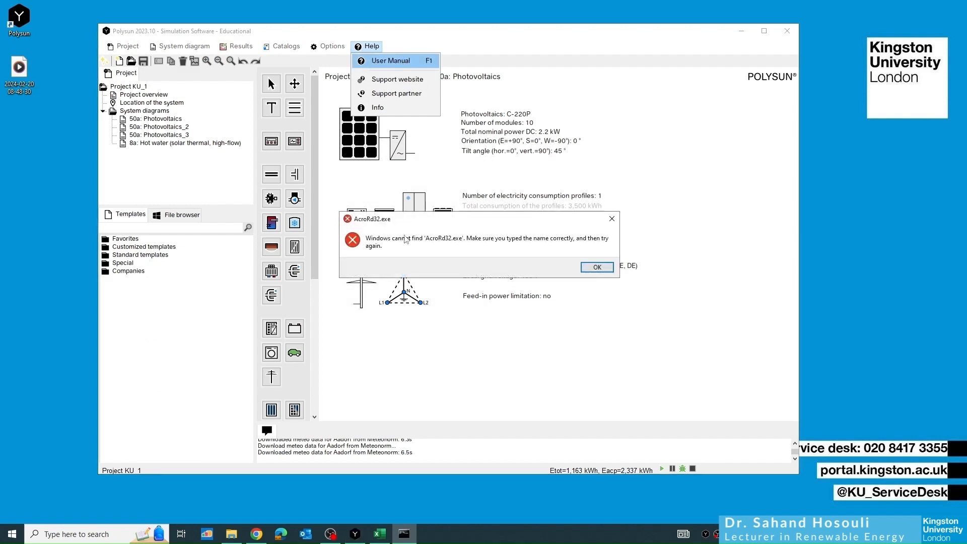
{"action": "left_click", "coordinate": [593, 266]}
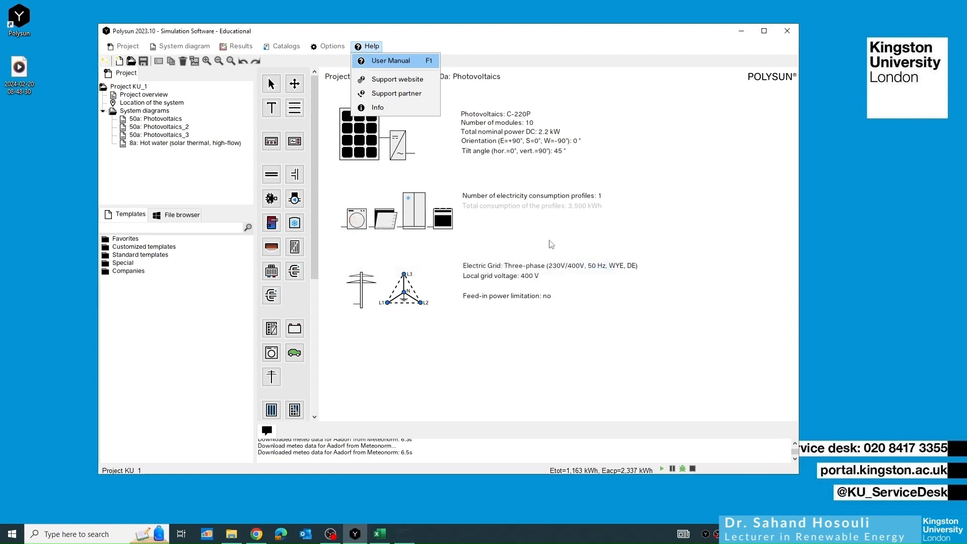
{"action": "left_click", "coordinate": [399, 61]}
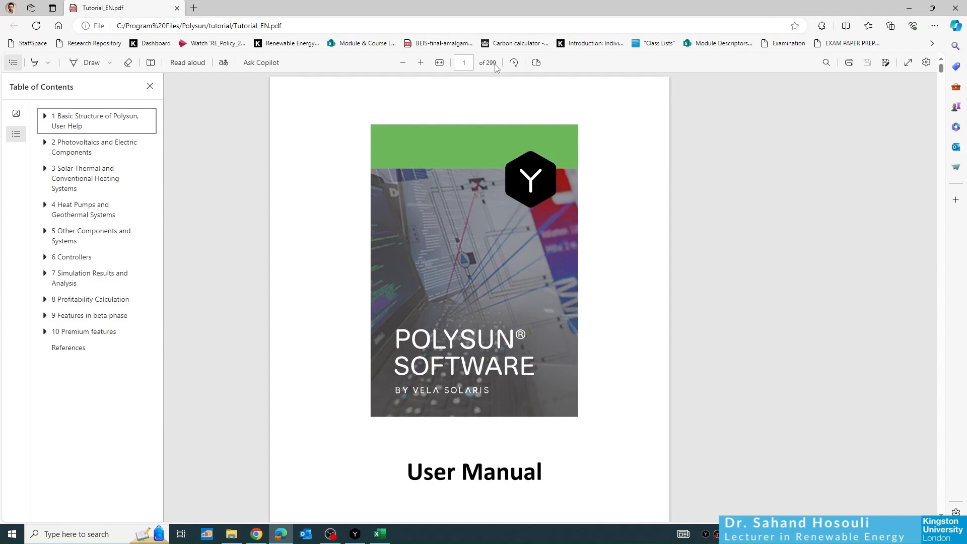
{"action": "left_click_drag", "start_coordinate": [940, 68], "coordinate": [932, 320]}
{"action": "scroll", "coordinate": [783, 290], "scroll_direction": "down", "scroll_amount": 20}
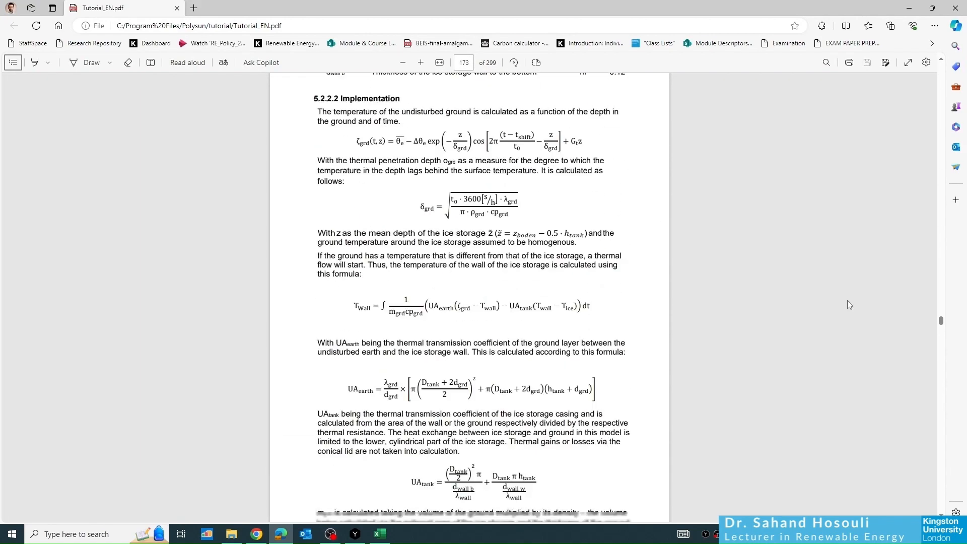
{"action": "scroll", "coordinate": [846, 298], "scroll_direction": "down", "scroll_amount": 20}
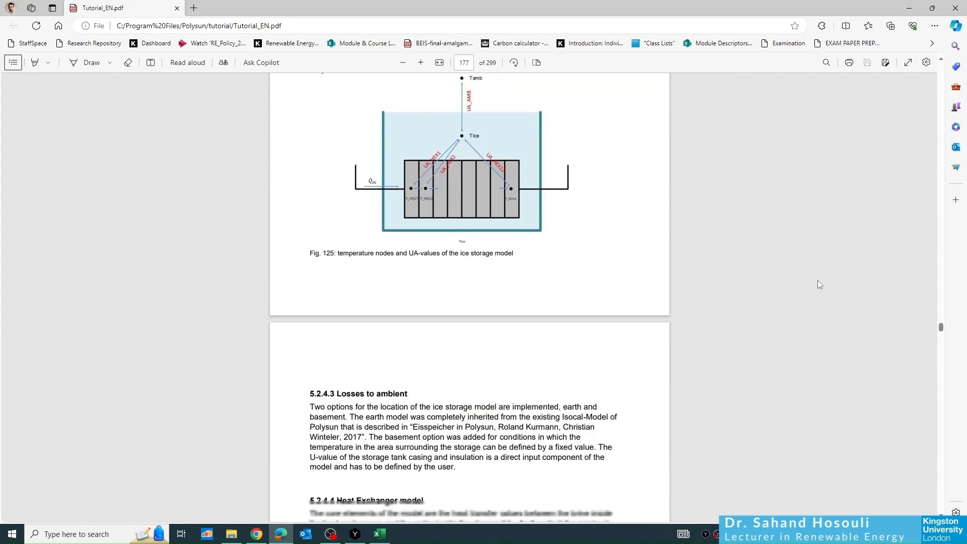
{"action": "scroll", "coordinate": [818, 280], "scroll_direction": "down", "scroll_amount": 20}
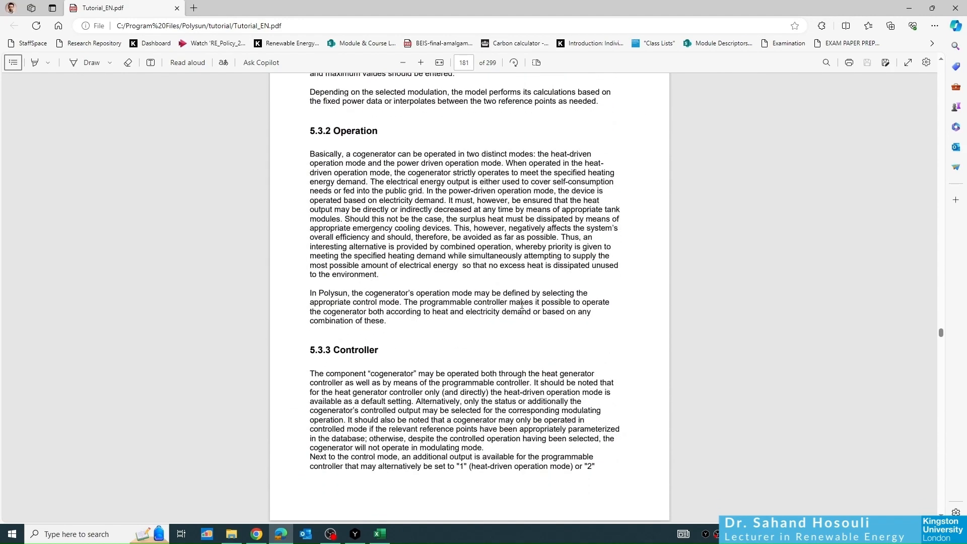
Step: Skim the tutorial's cogenerator and air/water heat exchanger sections, and close the PDF to return to Polysun
{"action": "scroll", "coordinate": [538, 347], "scroll_direction": "down", "scroll_amount": 10}
{"action": "scroll", "coordinate": [423, 313], "scroll_direction": "down", "scroll_amount": 3}
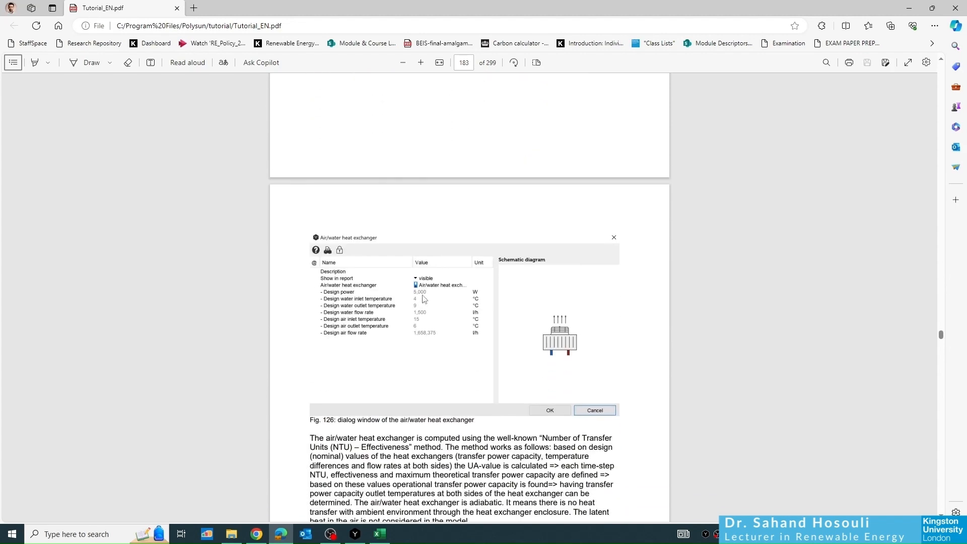
{"action": "left_click", "coordinate": [955, 9]}
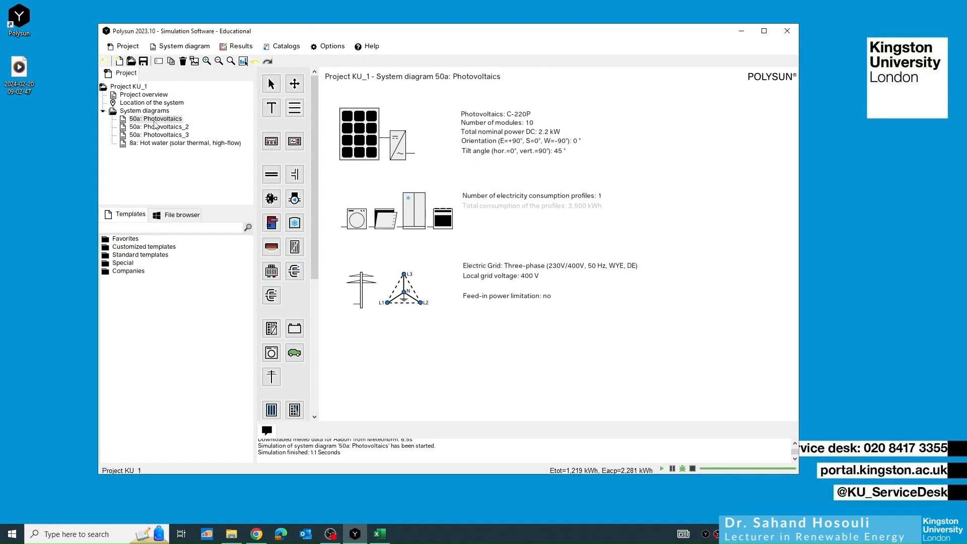
Step: View the results overview of system diagram 50a: Photovoltaics in a wider window, examining the monthly AC yield chart
{"action": "double_click", "coordinate": [156, 120]}
{"action": "left_click", "coordinate": [519, 218]}
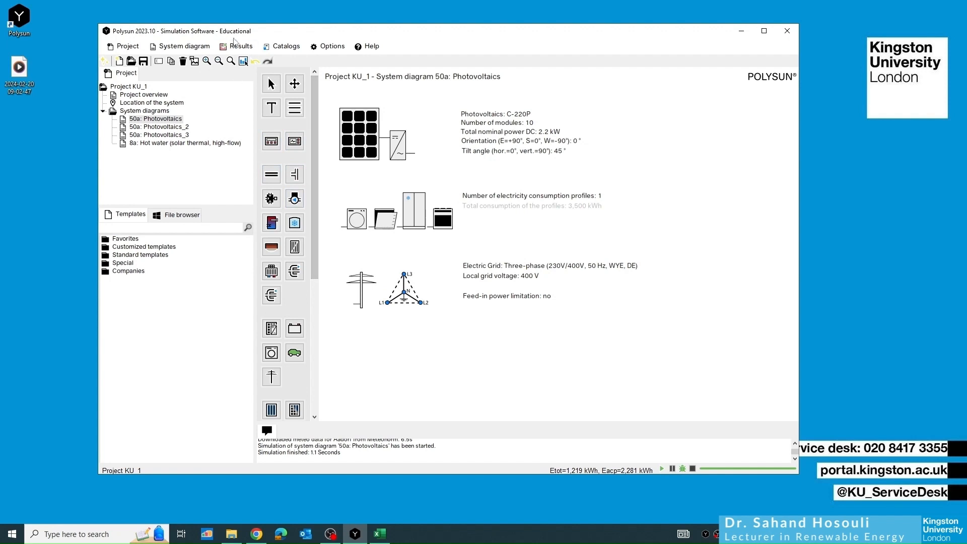
{"action": "left_click", "coordinate": [236, 46]}
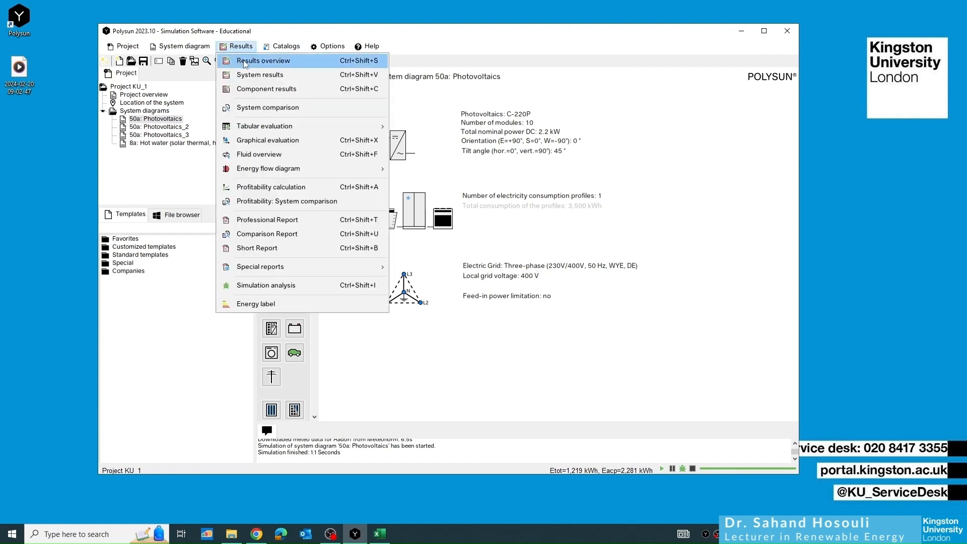
{"action": "left_click", "coordinate": [245, 61]}
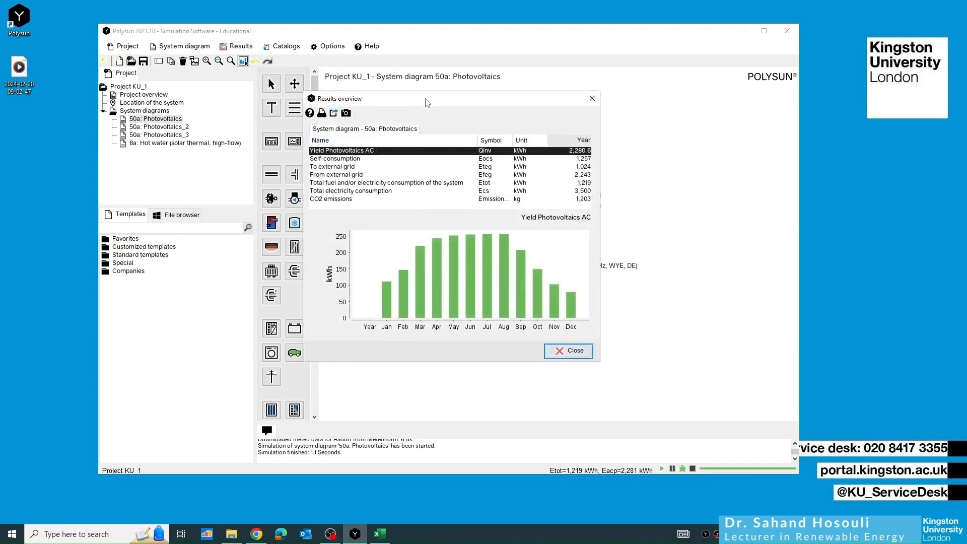
{"action": "left_click_drag", "start_coordinate": [427, 102], "coordinate": [445, 100]}
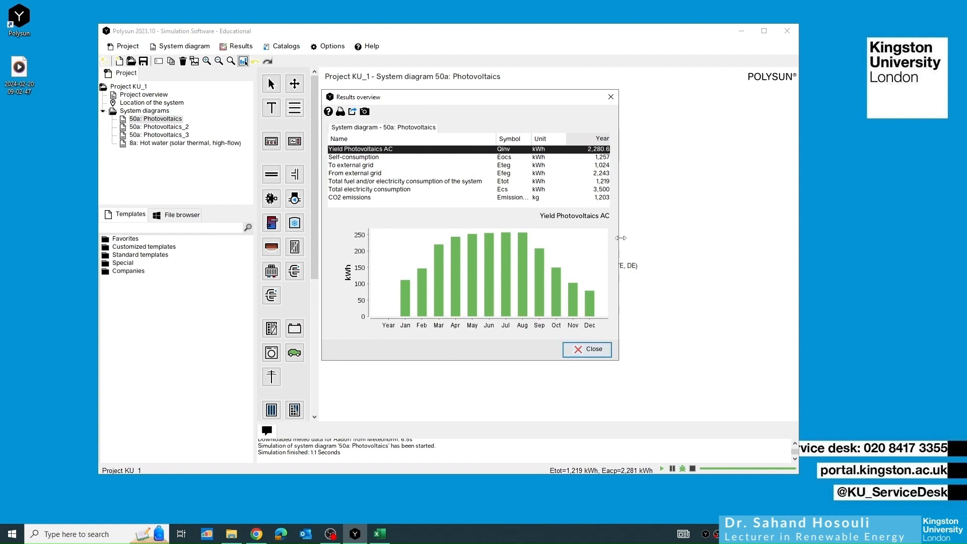
{"action": "left_click_drag", "start_coordinate": [620, 238], "coordinate": [724, 231]}
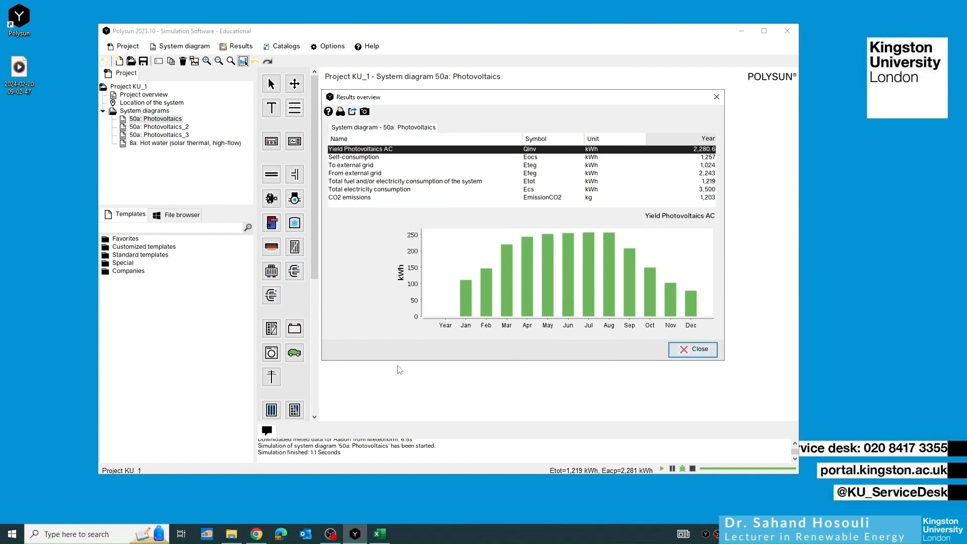
{"action": "mouse_move", "coordinate": [533, 290]}
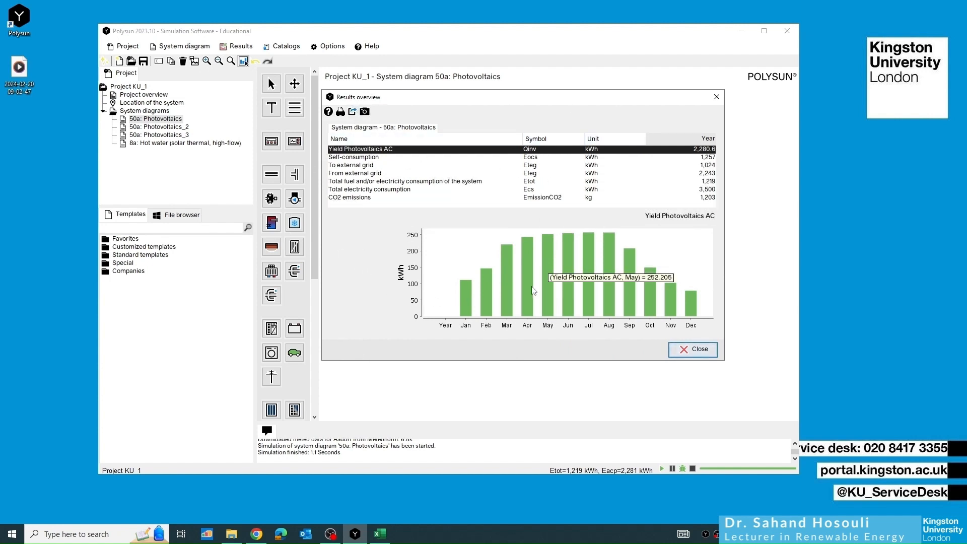
{"action": "left_click", "coordinate": [716, 98]}
Step: Show the system results of diagram 50a: Photovoltaics in a wider window and examine the annual electrical results
{"action": "left_click", "coordinate": [240, 47]}
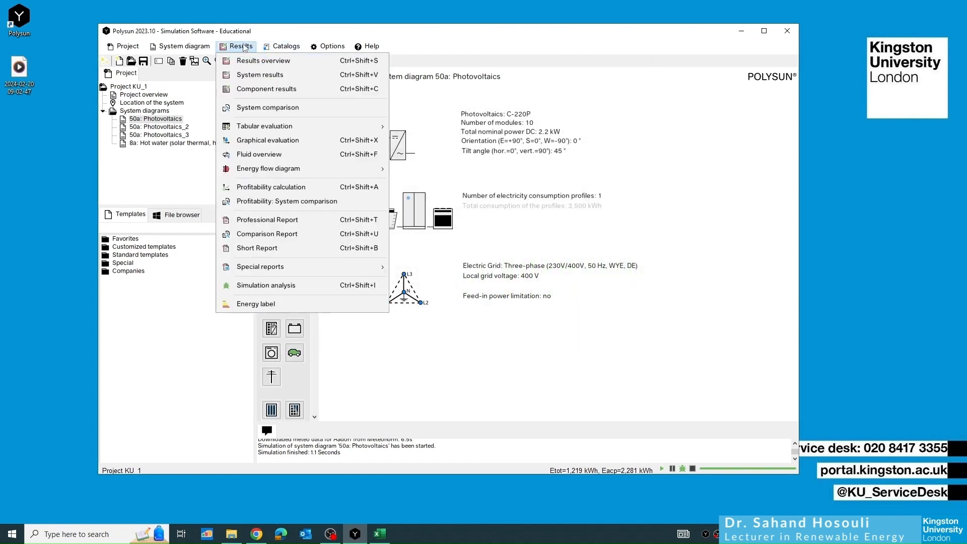
{"action": "left_click", "coordinate": [252, 74]}
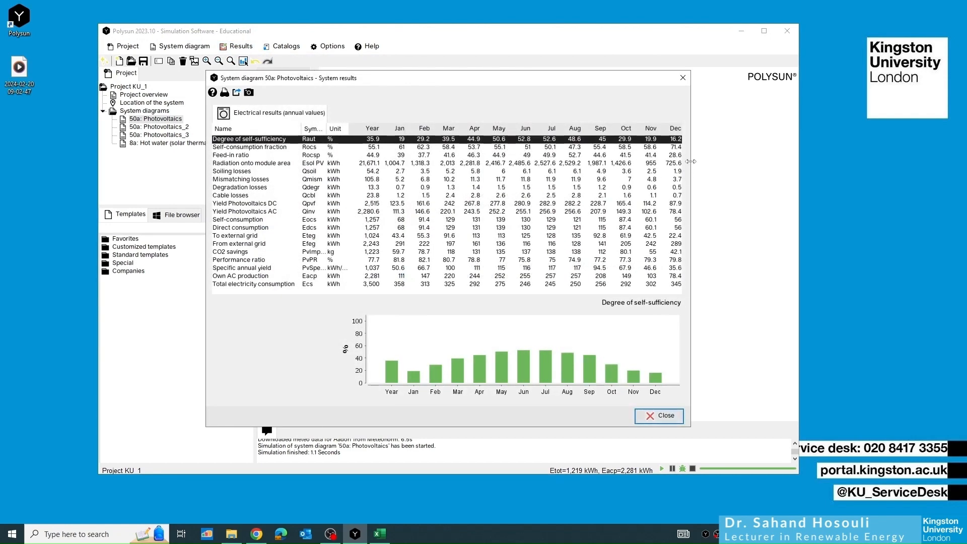
{"action": "left_click_drag", "start_coordinate": [691, 169], "coordinate": [750, 169]}
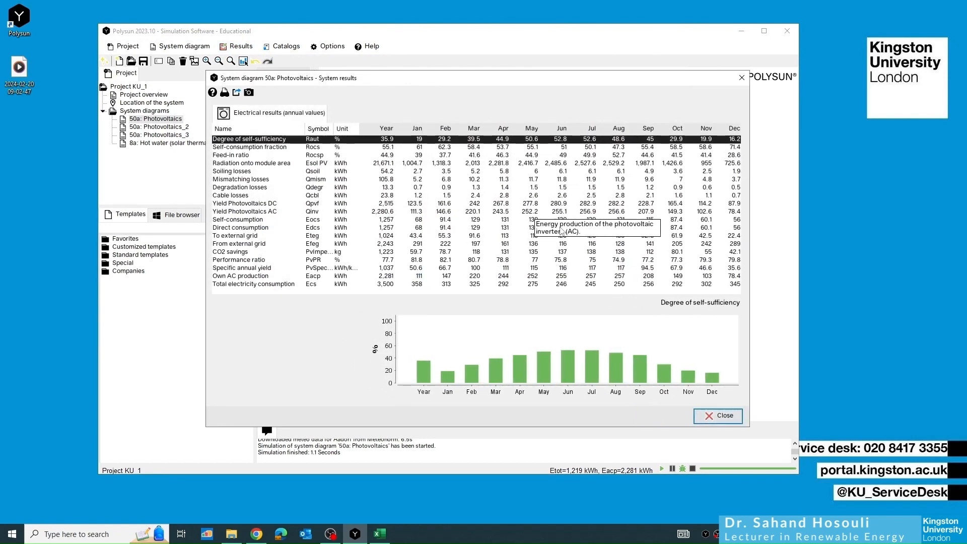
{"action": "mouse_move", "coordinate": [443, 386]}
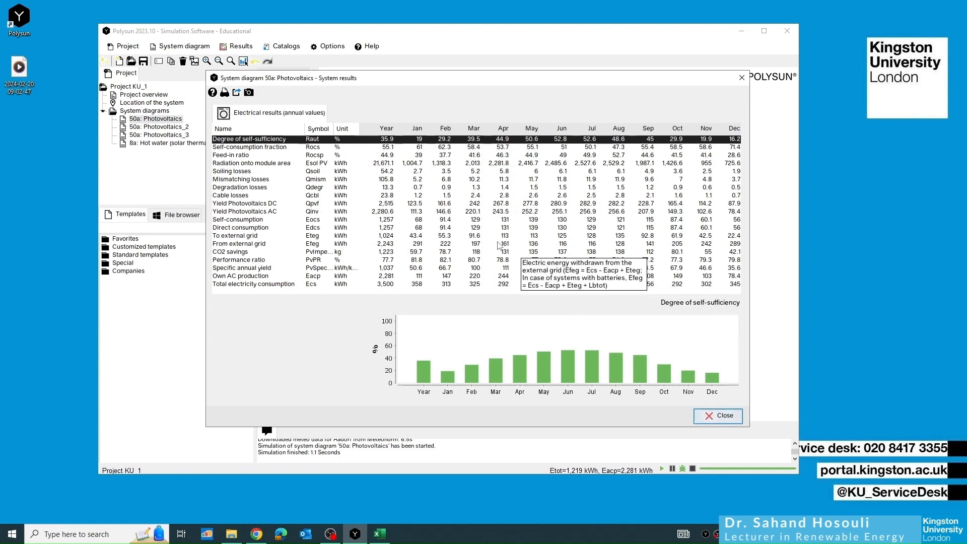
Step: Chart the radiation onto the module area, and compare the photovoltaic DC and AC yields
{"action": "left_click", "coordinate": [232, 164]}
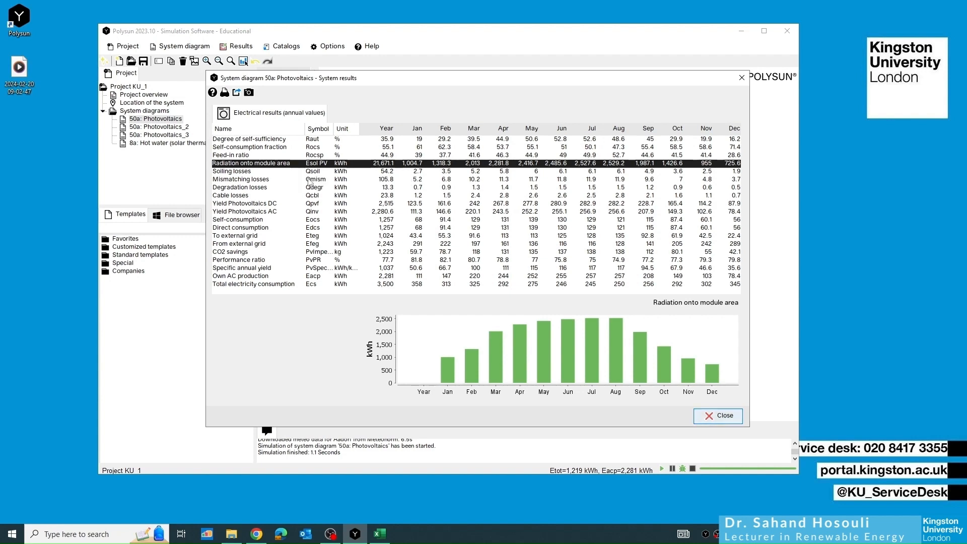
{"action": "left_click", "coordinate": [237, 205]}
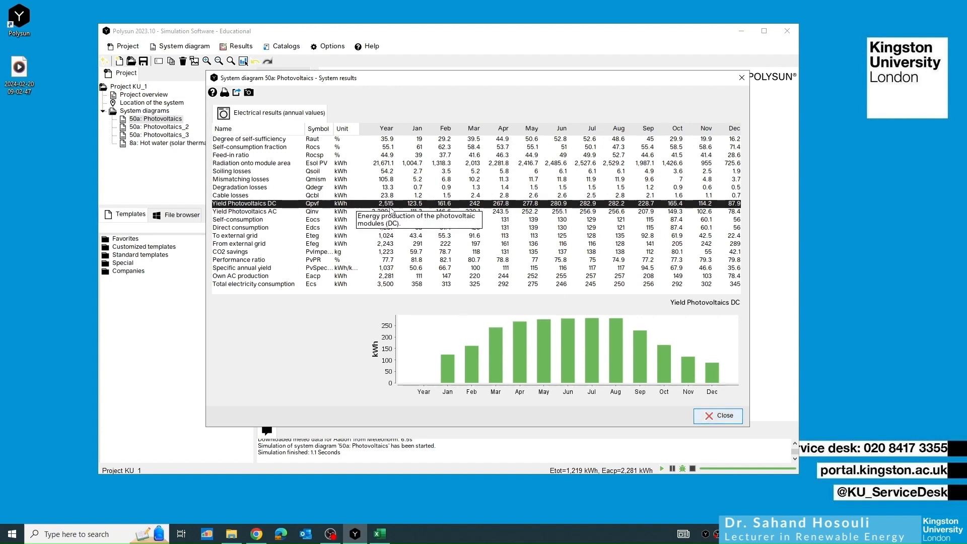
{"action": "left_click", "coordinate": [268, 215]}
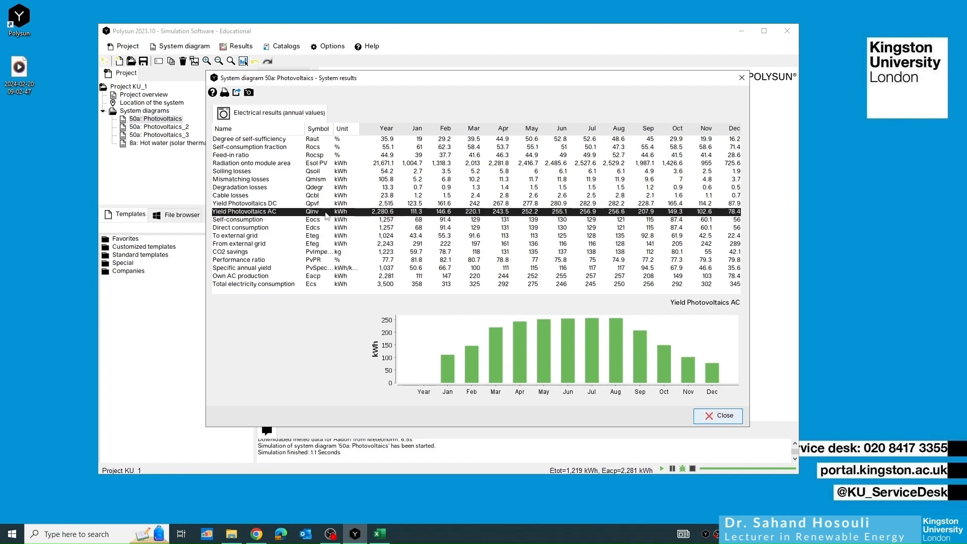
{"action": "left_click", "coordinate": [386, 204]}
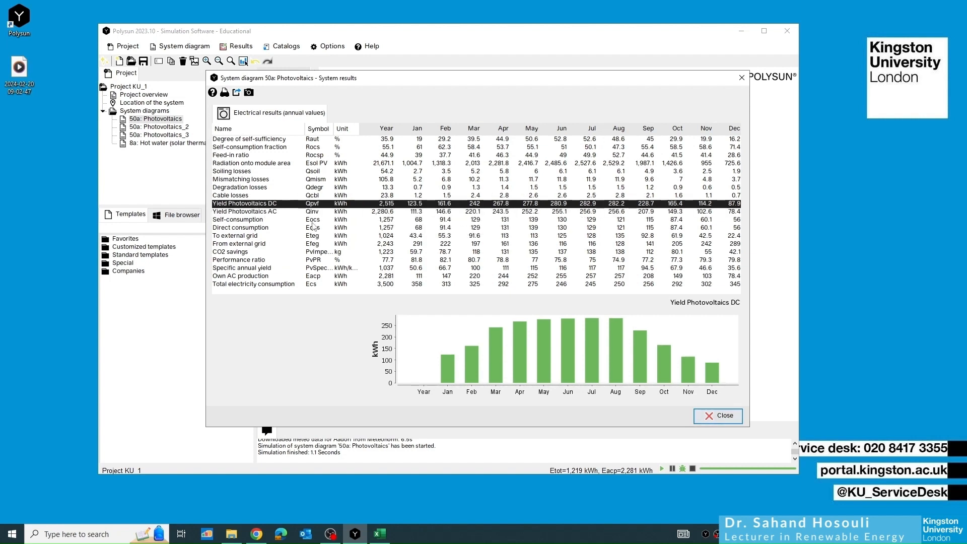
{"action": "left_click", "coordinate": [247, 212]}
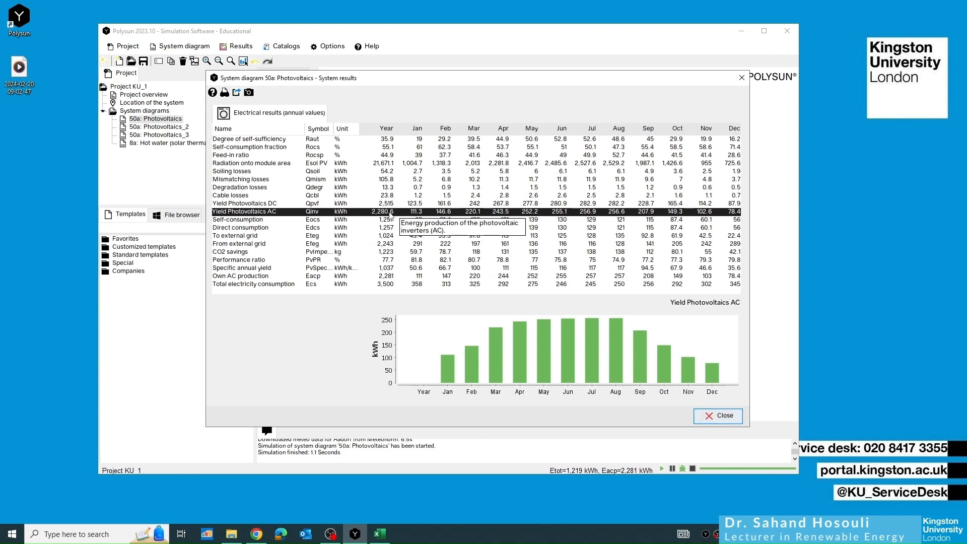
Step: Examine the monthly photovoltaic AC yields in the chart and in the widened results table
{"action": "mouse_move", "coordinate": [470, 382]}
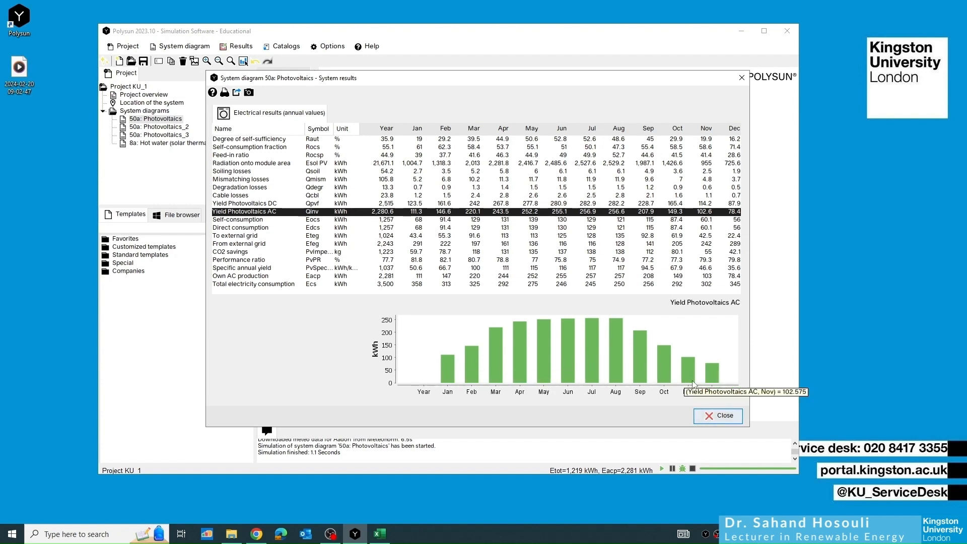
{"action": "mouse_move", "coordinate": [565, 347]}
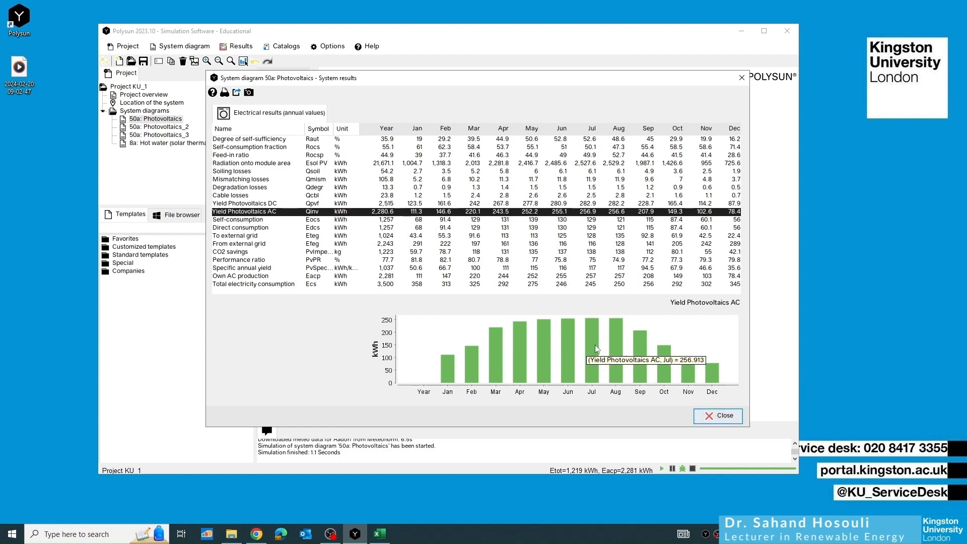
{"action": "mouse_move", "coordinate": [613, 343]}
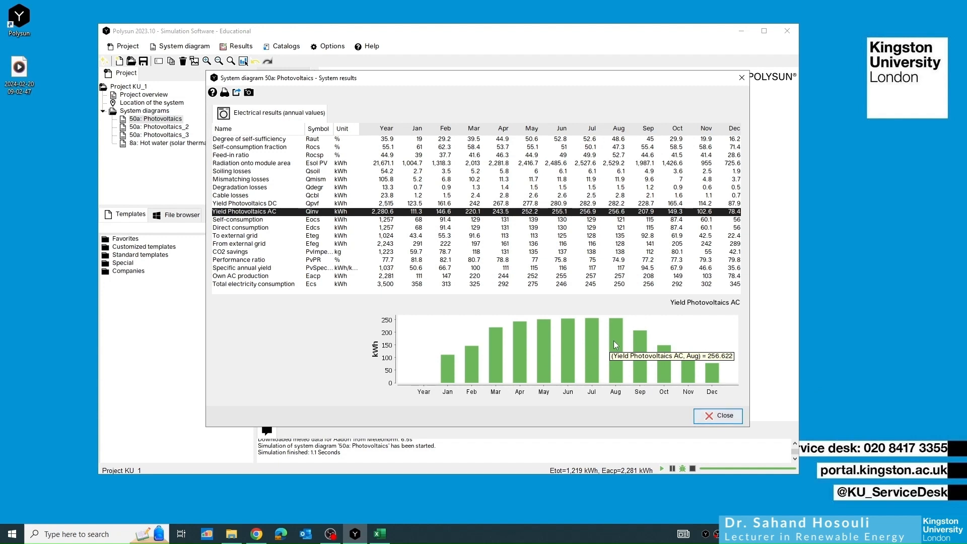
{"action": "mouse_move", "coordinate": [714, 374]}
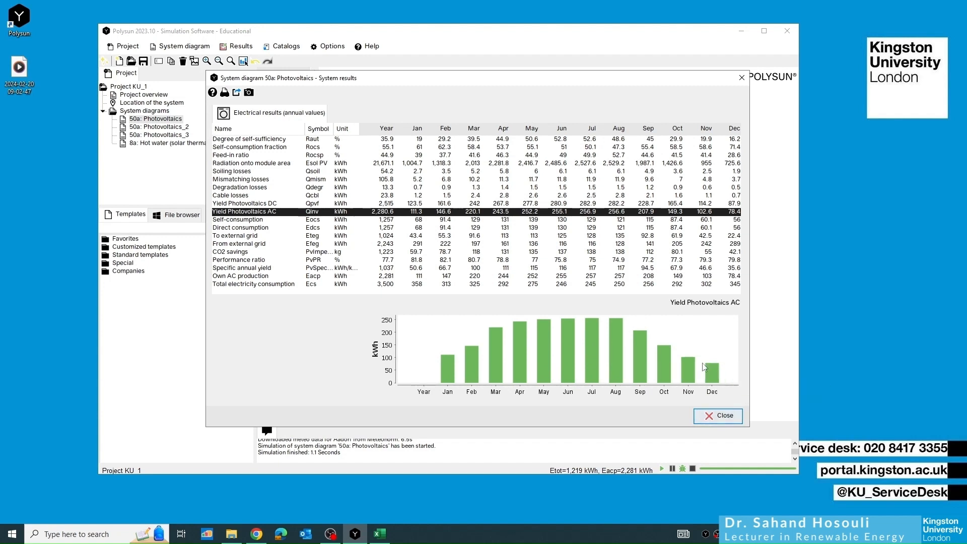
{"action": "mouse_move", "coordinate": [510, 229]}
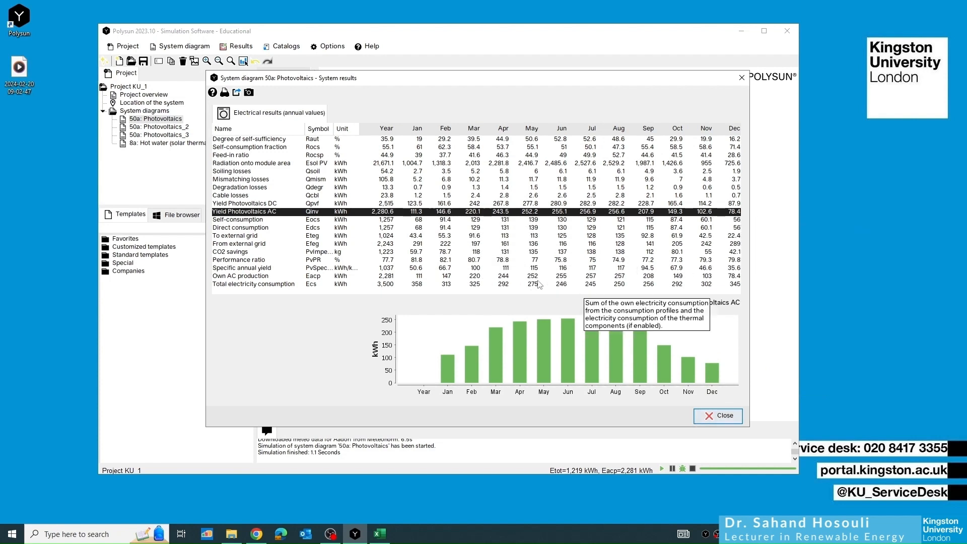
{"action": "left_click_drag", "start_coordinate": [749, 212], "coordinate": [786, 216]}
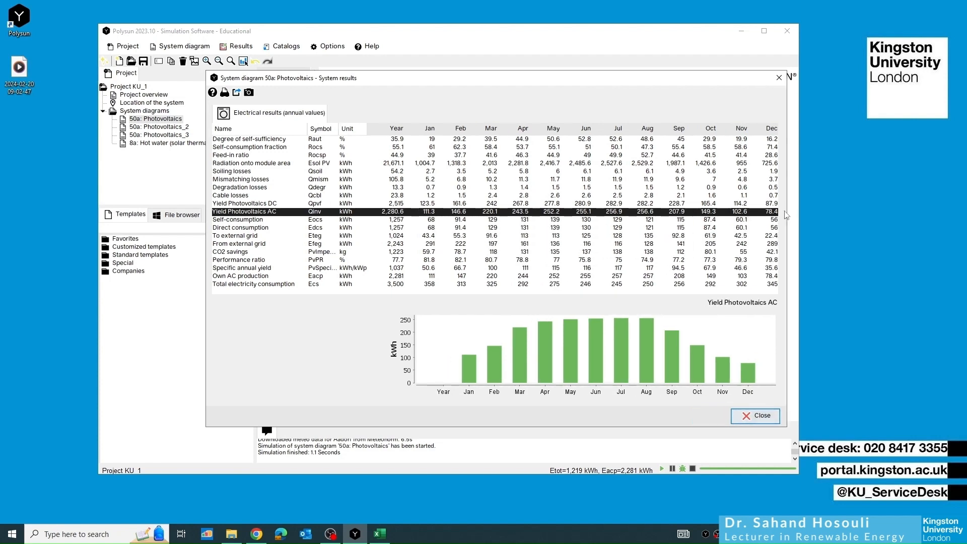
{"action": "mouse_move", "coordinate": [770, 217]}
{"action": "mouse_move", "coordinate": [717, 206]}
{"action": "mouse_move", "coordinate": [241, 167]}
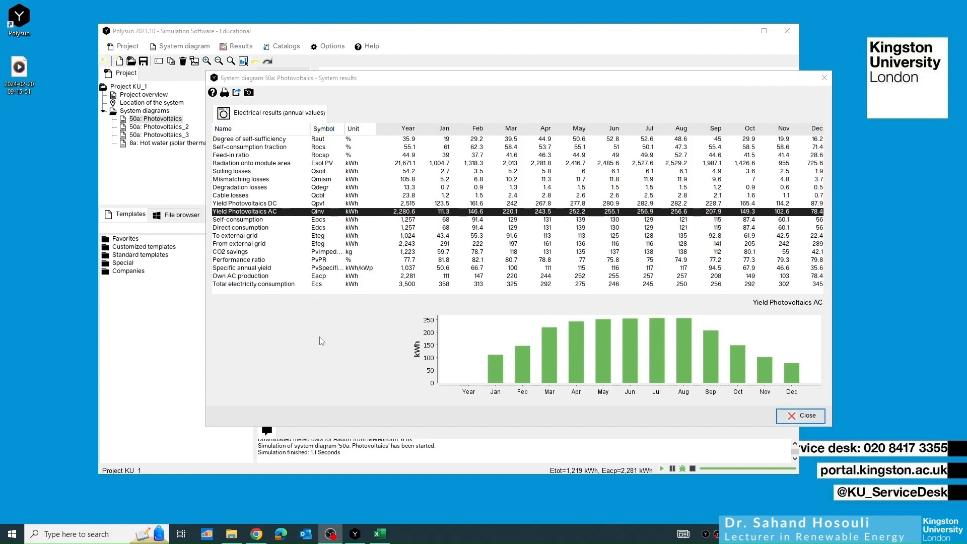
Step: Chart the total electricity consumption, and check the consumption profile settings of the electric consumers component
{"action": "left_click", "coordinate": [246, 285]}
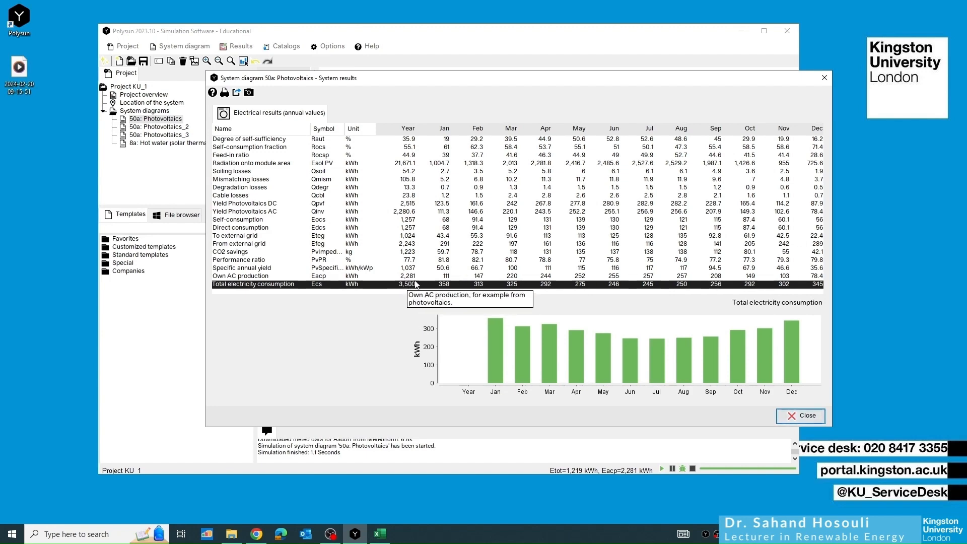
{"action": "left_click", "coordinate": [800, 415]}
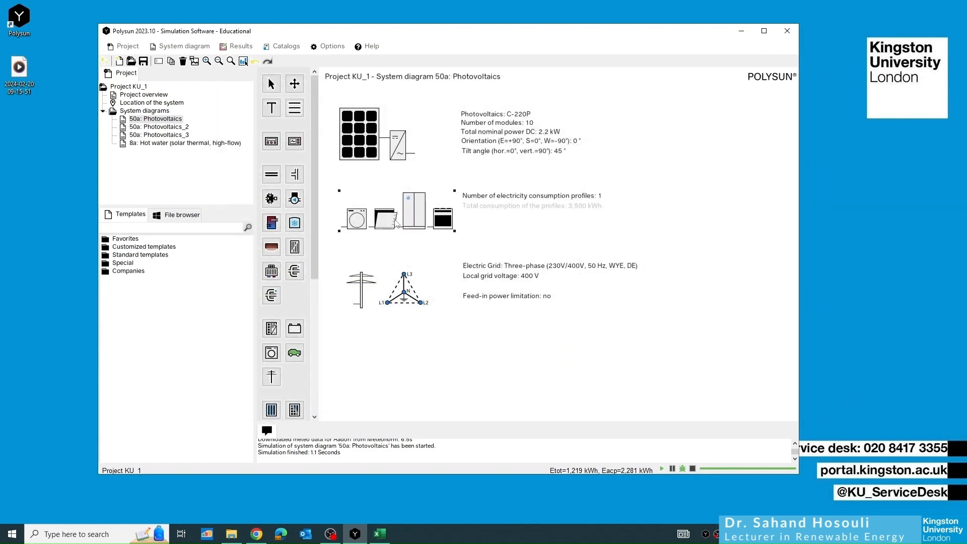
{"action": "double_click", "coordinate": [398, 222]}
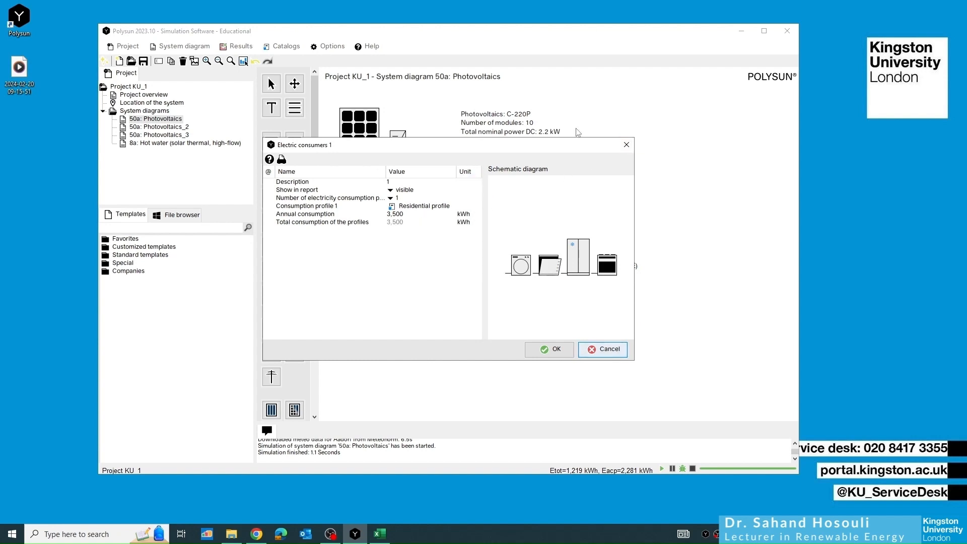
{"action": "left_click", "coordinate": [626, 145]}
Step: Reopen the system results of diagram 50a in a wider window and chart Yield Photovoltaics AC
{"action": "left_click", "coordinate": [249, 47]}
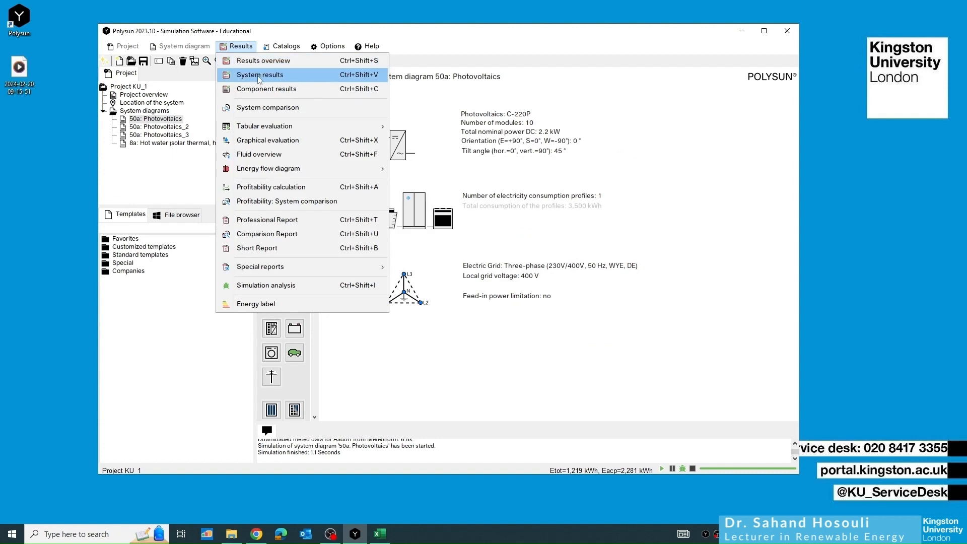
{"action": "left_click", "coordinate": [259, 75]}
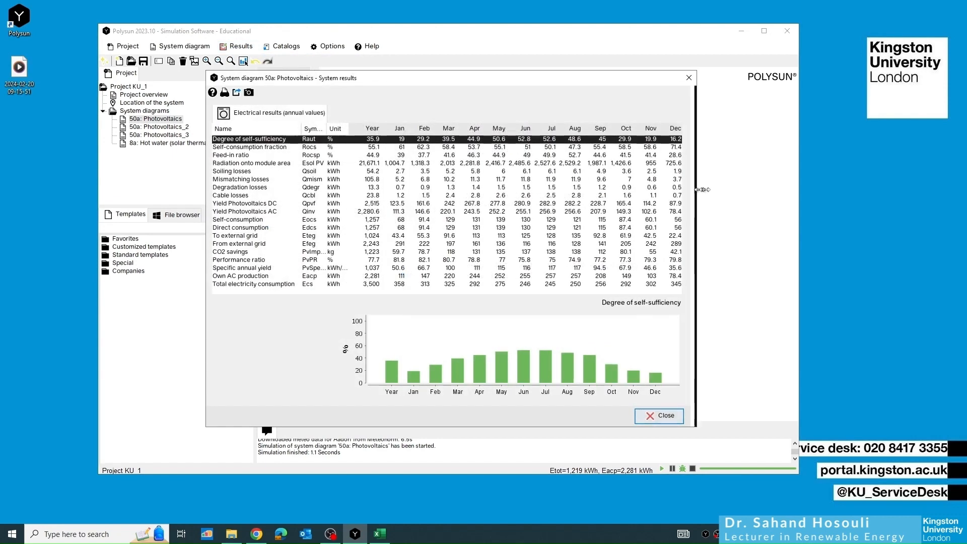
{"action": "left_click_drag", "start_coordinate": [690, 194], "coordinate": [835, 194]}
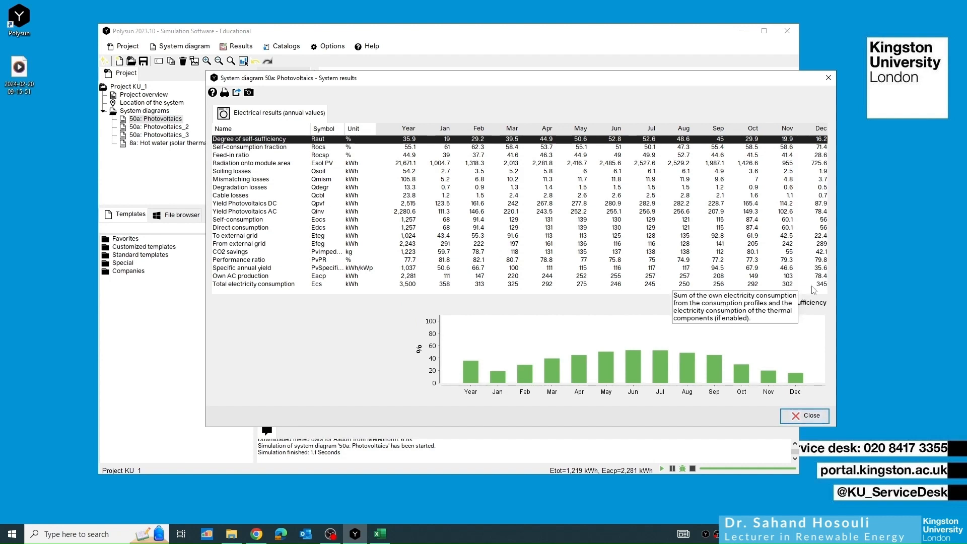
{"action": "left_click", "coordinate": [236, 211]}
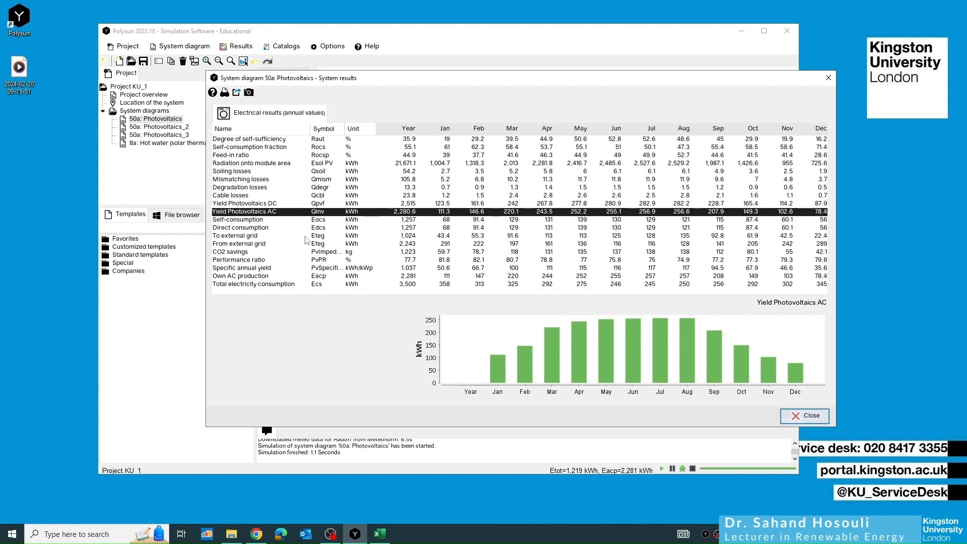
Step: Compare the self-consumption, self-consumption fraction and direct consumption results with their monthly charts
{"action": "left_click", "coordinate": [250, 220]}
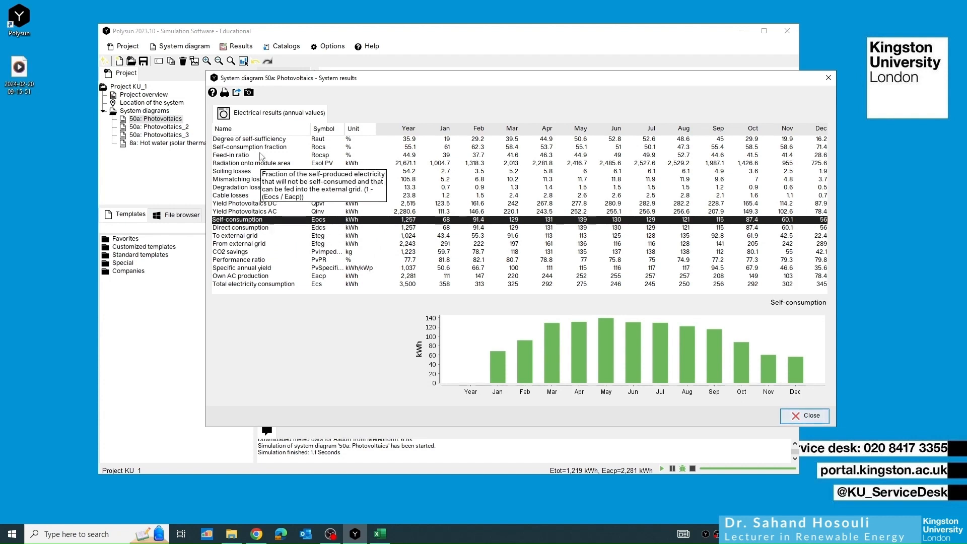
{"action": "left_click", "coordinate": [348, 147]}
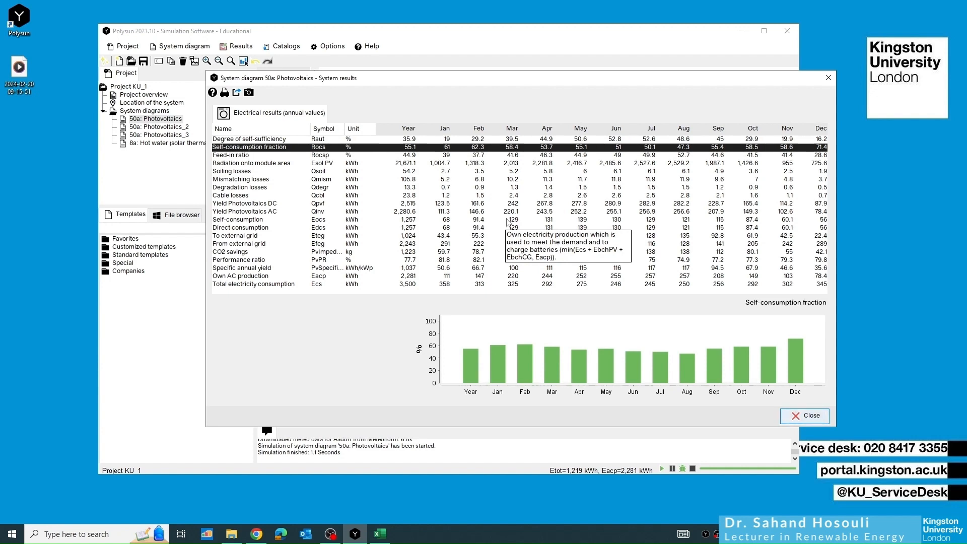
{"action": "left_click", "coordinate": [227, 229]}
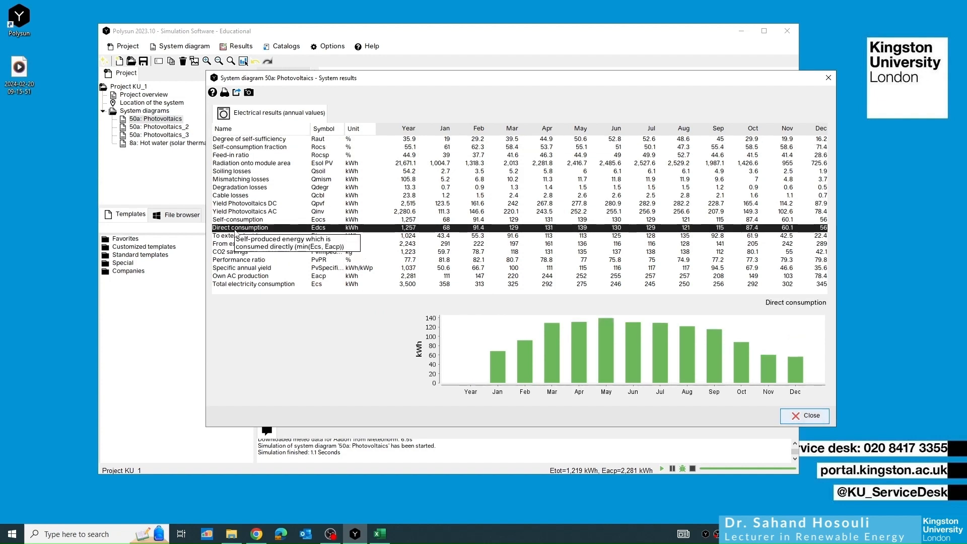
{"action": "left_click", "coordinate": [237, 220]}
{"action": "left_click", "coordinate": [241, 228]}
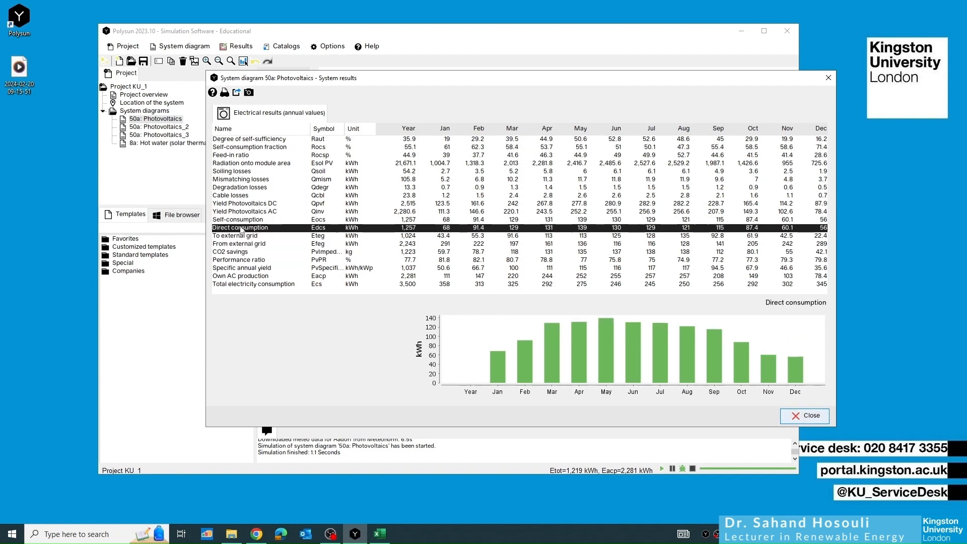
Step: Compare the self-consumption and total electricity consumption results, and chart the degree of self-sufficiency
{"action": "left_click", "coordinate": [241, 221]}
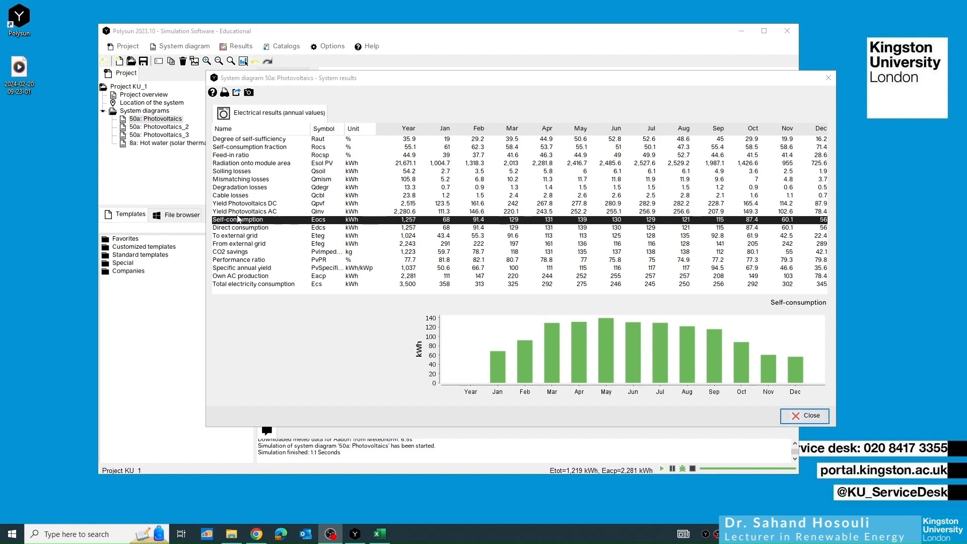
{"action": "left_click", "coordinate": [218, 212]}
{"action": "left_click", "coordinate": [230, 220]}
{"action": "mouse_move", "coordinate": [231, 225]}
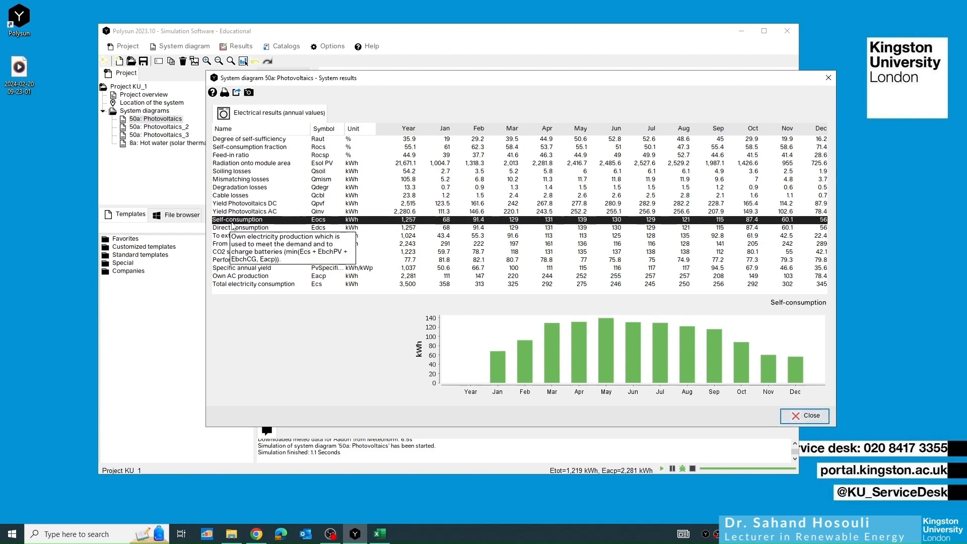
{"action": "mouse_move", "coordinate": [263, 233]}
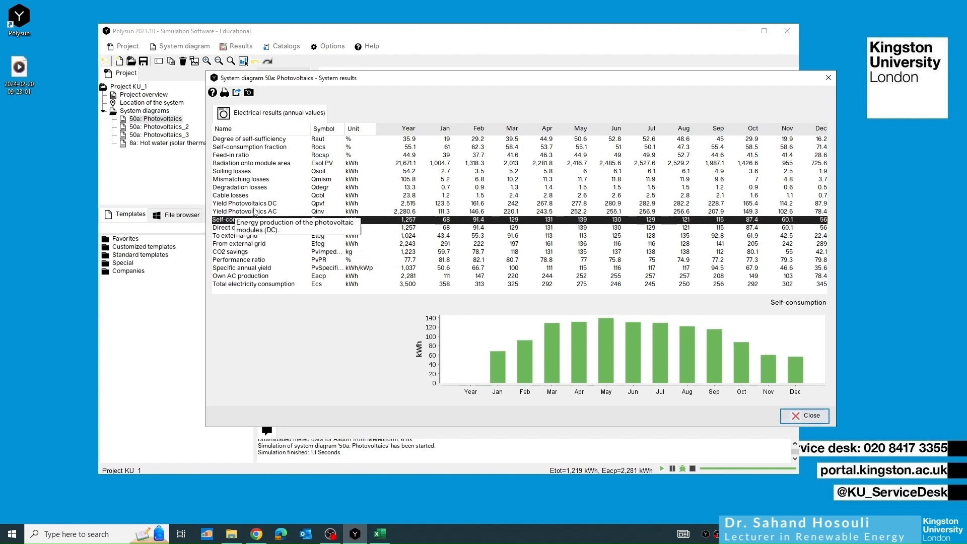
{"action": "left_click", "coordinate": [231, 286]}
{"action": "mouse_move", "coordinate": [235, 290]}
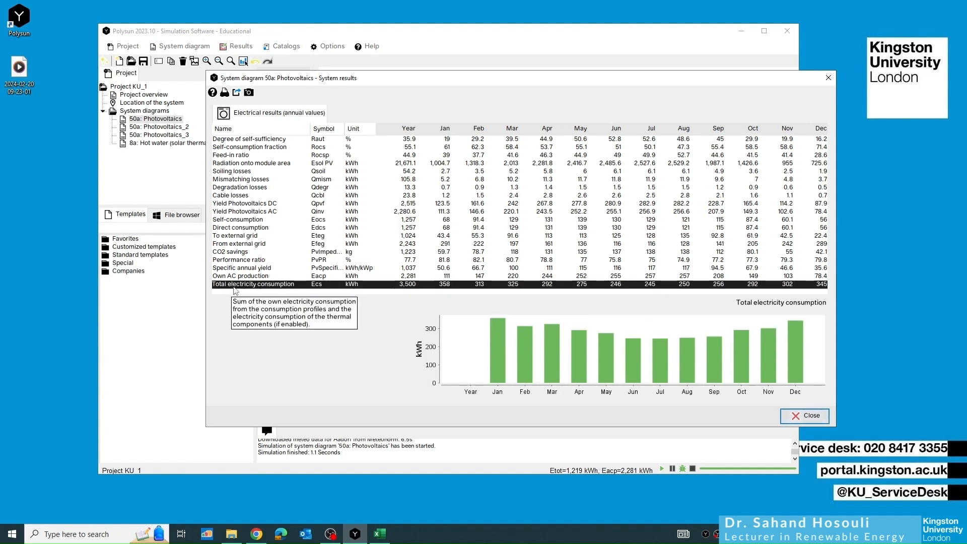
{"action": "left_click", "coordinate": [235, 220]}
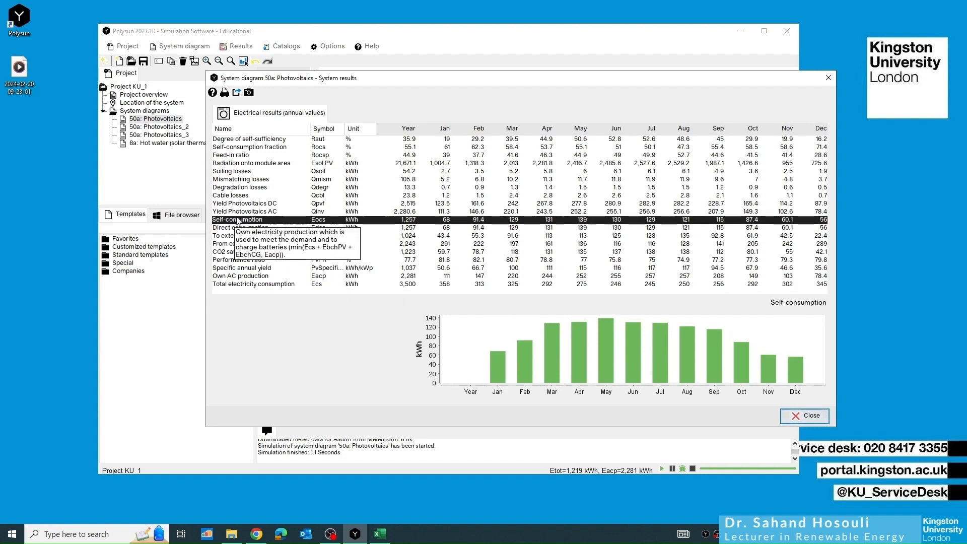
{"action": "left_click", "coordinate": [291, 285]}
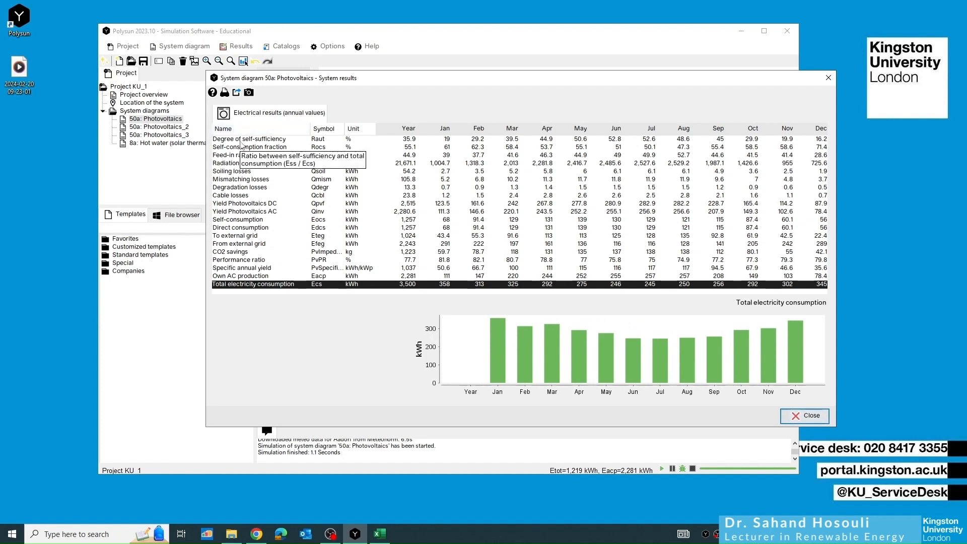
{"action": "left_click", "coordinate": [241, 141]}
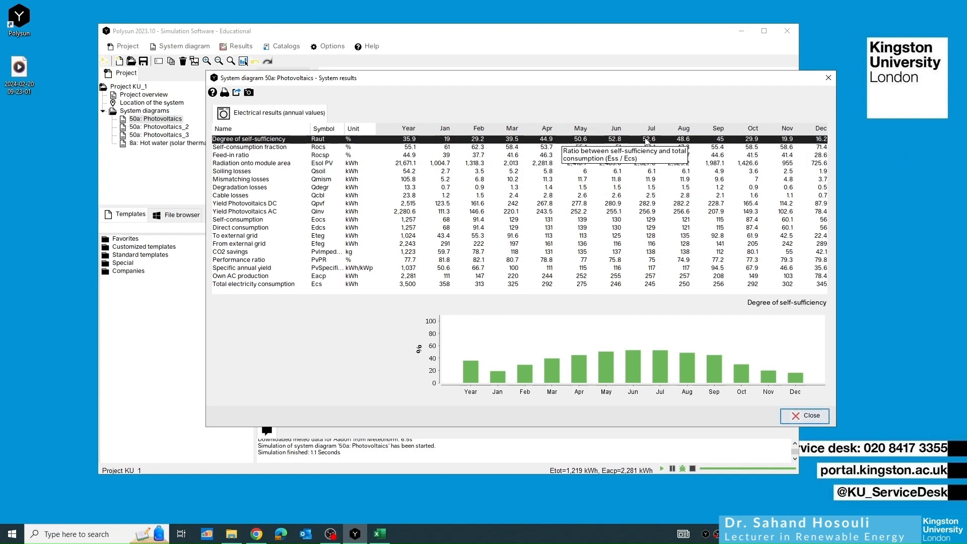
Step: Compare the monthly Yield Photovoltaics AC with self-consumption and the energy fed to the external grid, focusing on January
{"action": "left_click", "coordinate": [243, 220]}
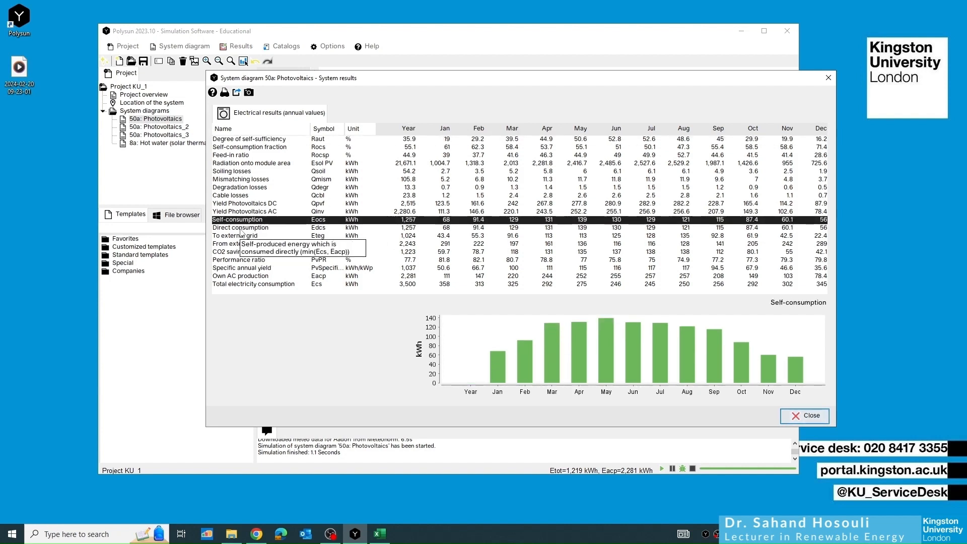
{"action": "left_click", "coordinate": [243, 212]}
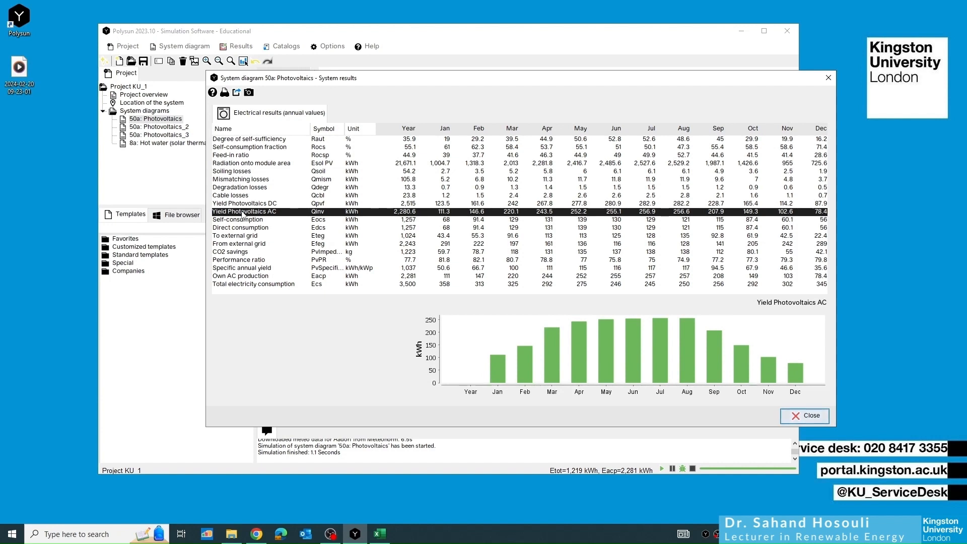
{"action": "left_click", "coordinate": [446, 220]}
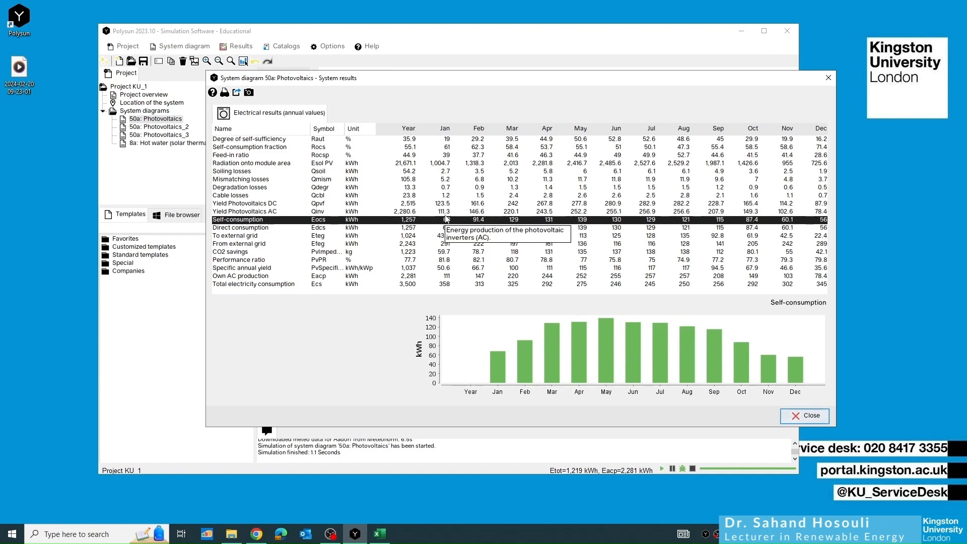
{"action": "left_click", "coordinate": [446, 213]}
{"action": "left_click", "coordinate": [444, 221]}
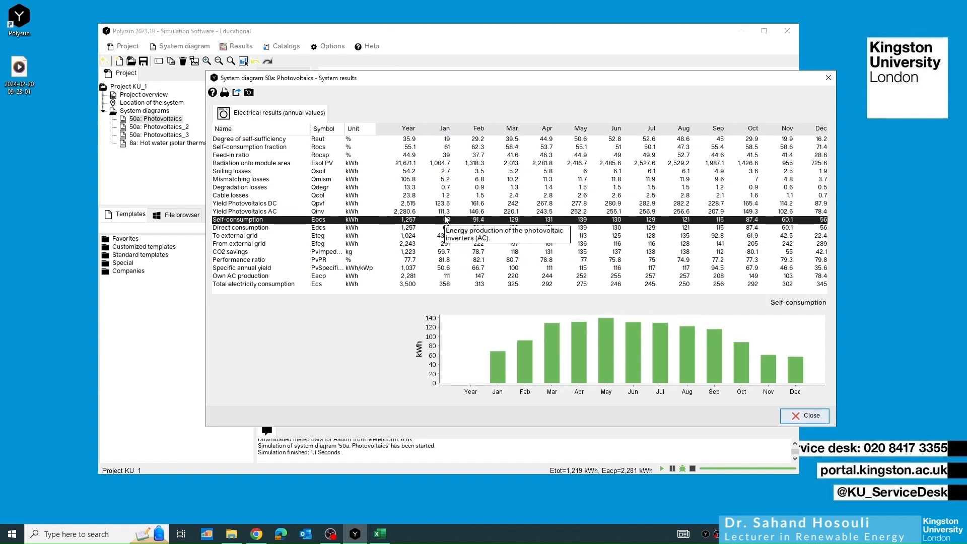
{"action": "left_click", "coordinate": [446, 212]}
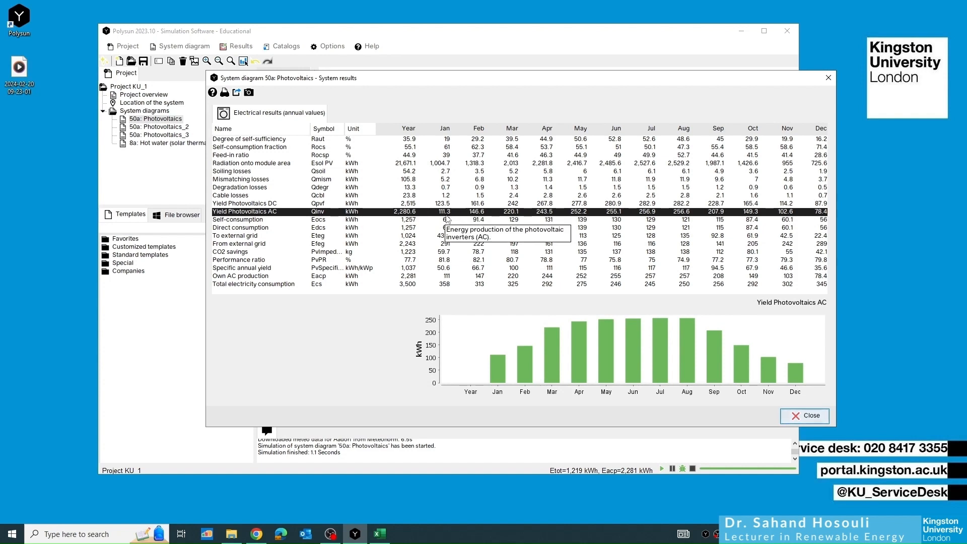
{"action": "left_click", "coordinate": [442, 236]}
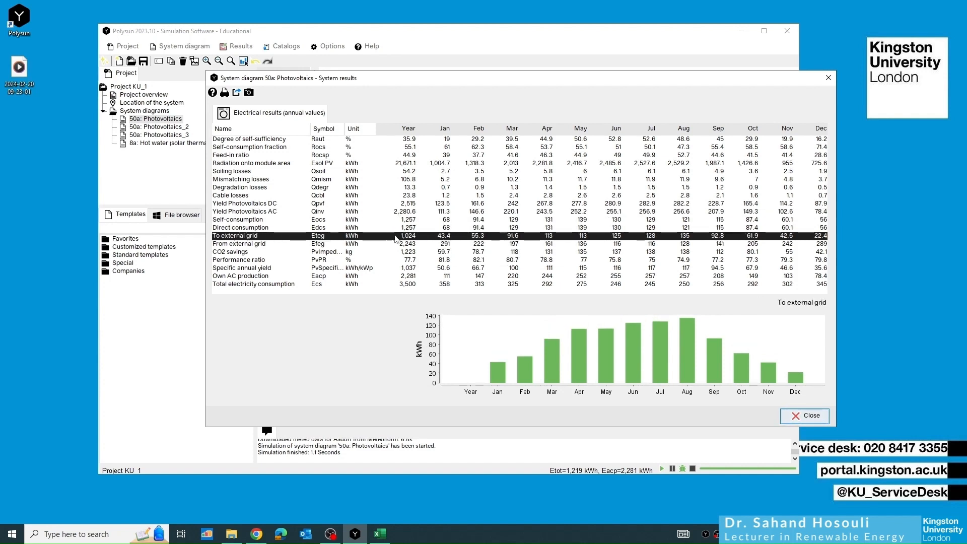
{"action": "left_click", "coordinate": [445, 214]}
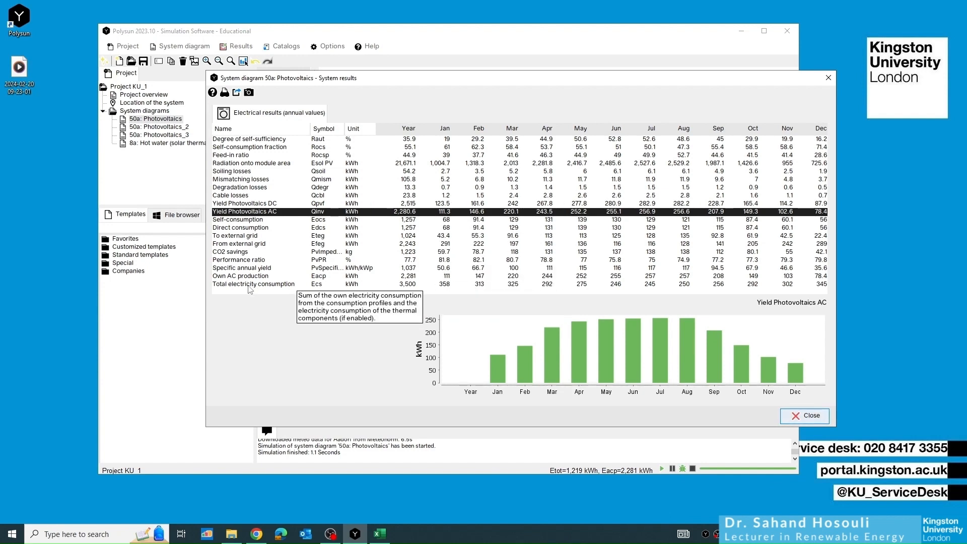
Step: Compare the energy drawn from the external grid with the January AC yield and total electricity consumption, and close the system results
{"action": "left_click", "coordinate": [240, 245]}
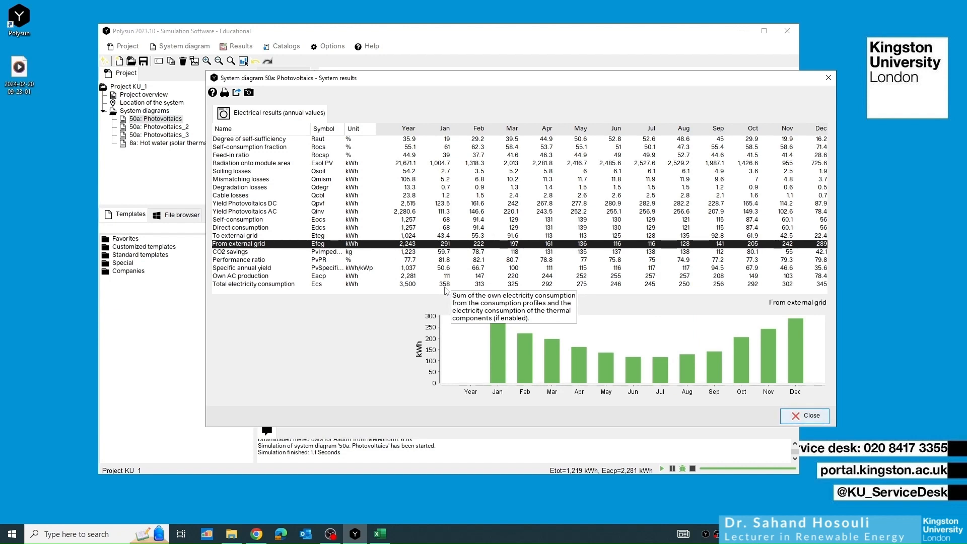
{"action": "left_click", "coordinate": [445, 211]}
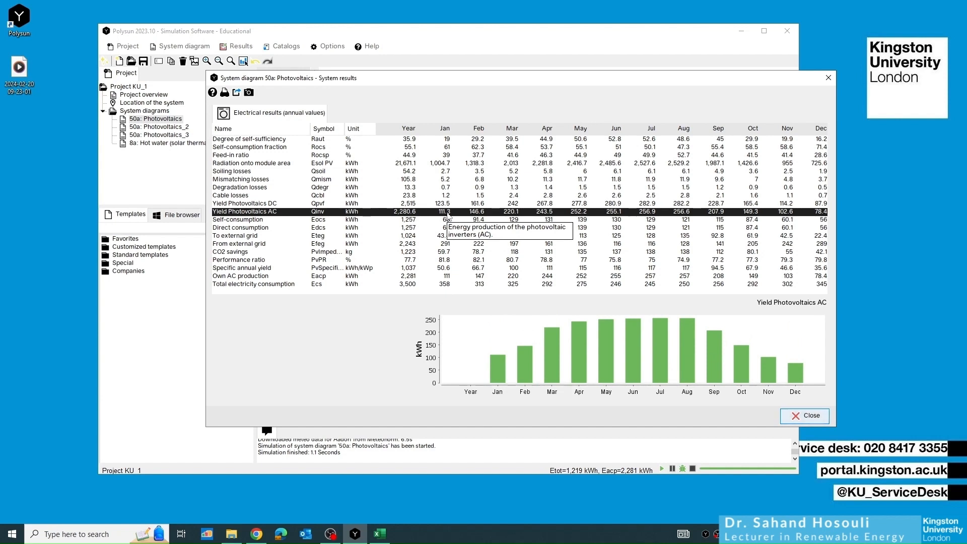
{"action": "left_click", "coordinate": [446, 285]}
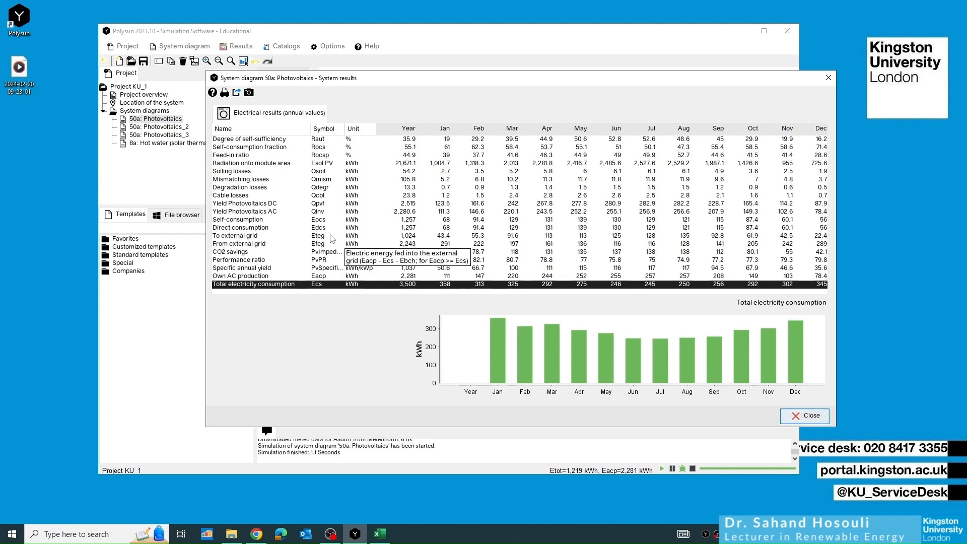
{"action": "left_click", "coordinate": [448, 244]}
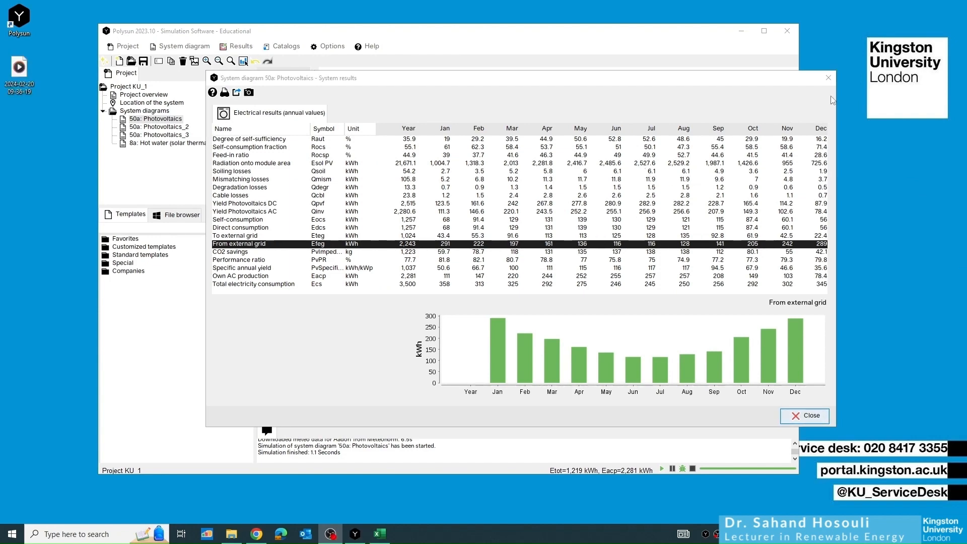
{"action": "left_click", "coordinate": [812, 422]}
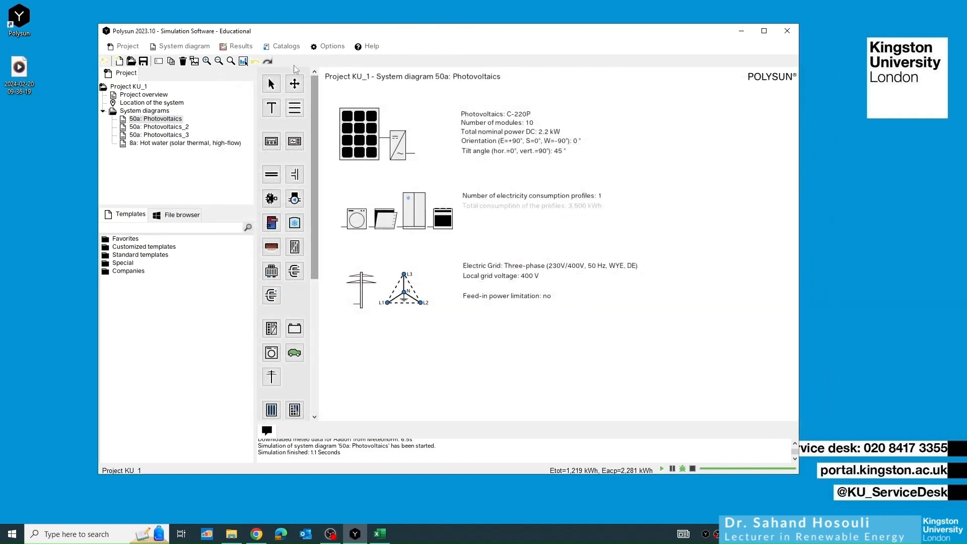
Step: Review the component results of diagram 50a for photovoltaics, weather data and electric consumers in a wider window, and close them
{"action": "left_click", "coordinate": [235, 47]}
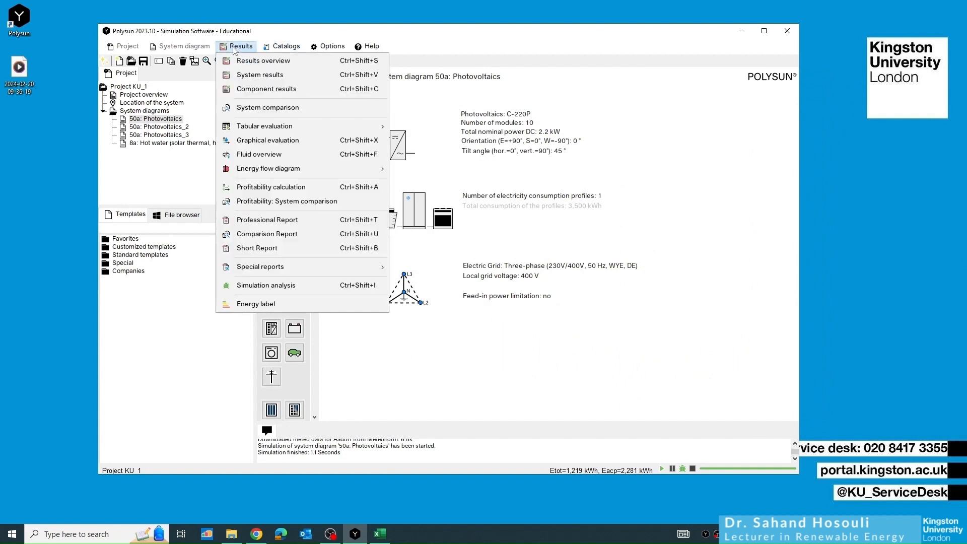
{"action": "left_click", "coordinate": [266, 90]}
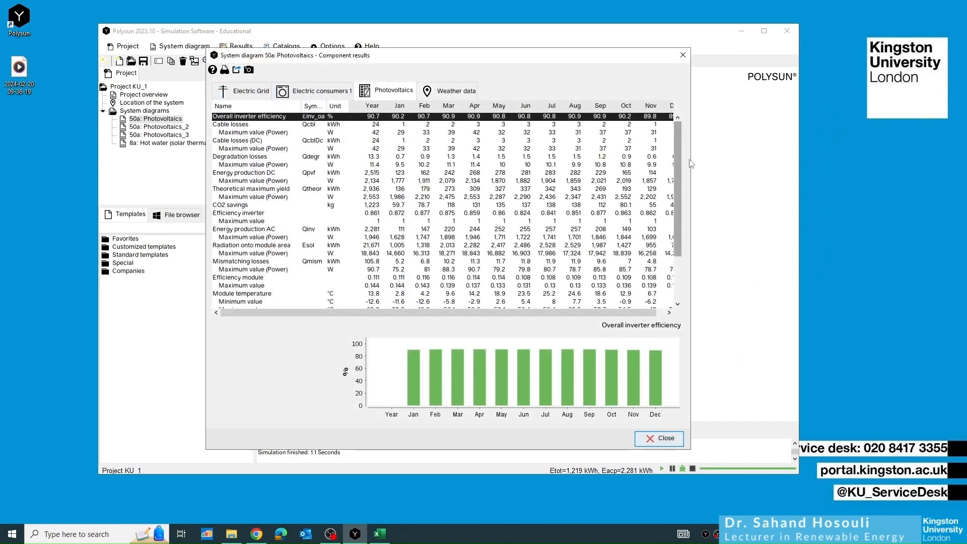
{"action": "left_click_drag", "start_coordinate": [691, 163], "coordinate": [853, 163]}
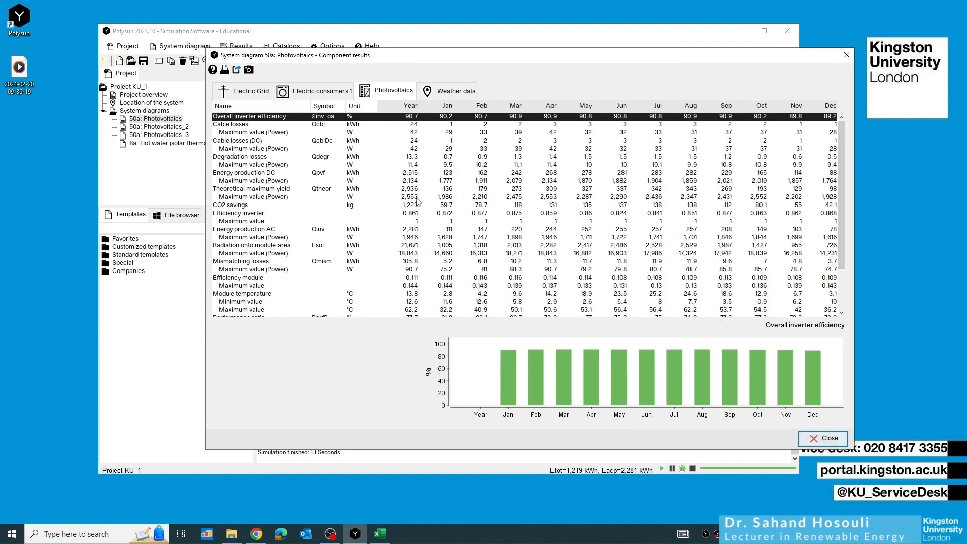
{"action": "left_click", "coordinate": [440, 91]}
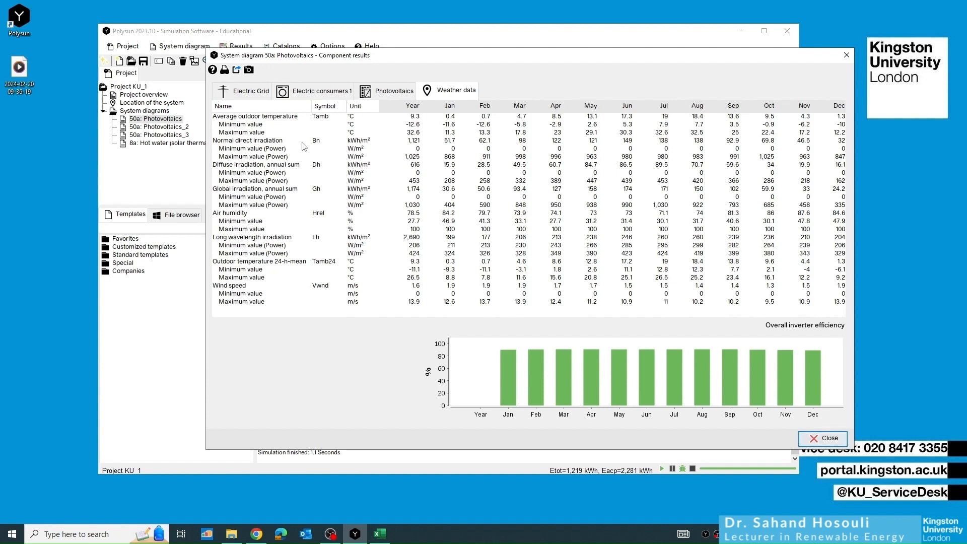
{"action": "left_click", "coordinate": [305, 90]}
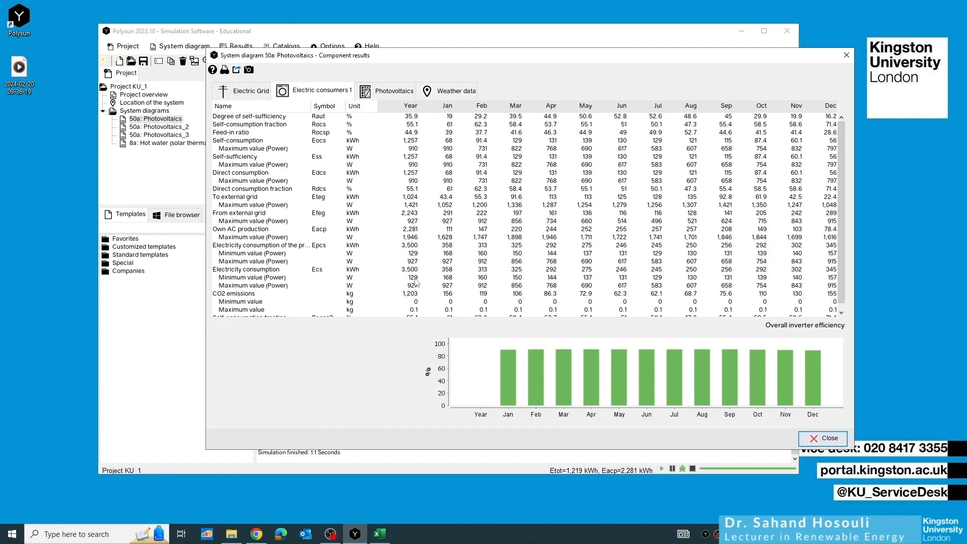
{"action": "mouse_move", "coordinate": [322, 183]}
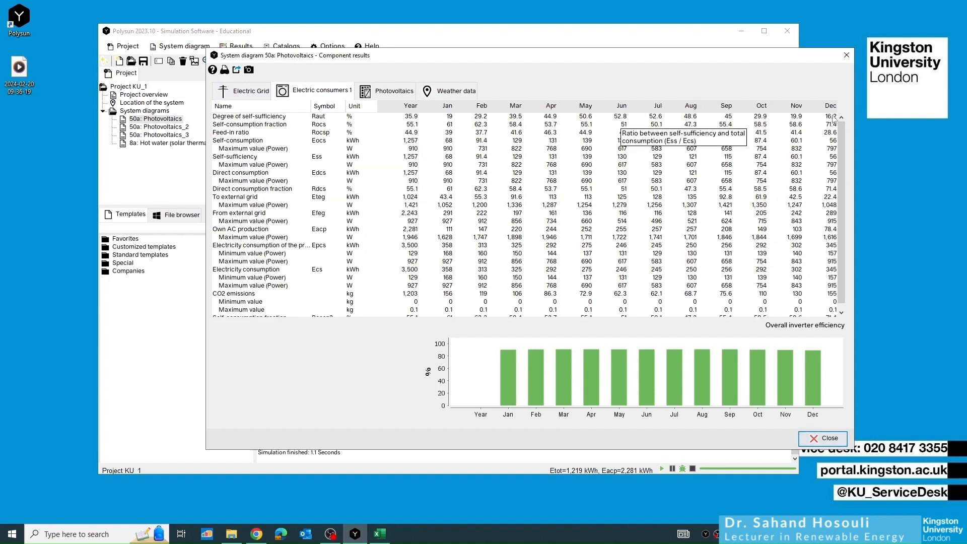
{"action": "left_click", "coordinate": [845, 55]}
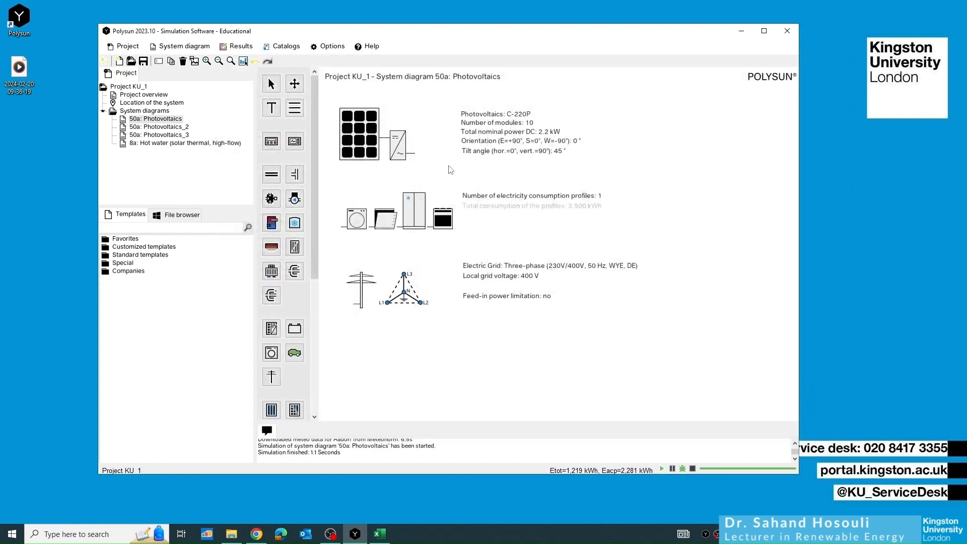
Step: Compare the layouts of diagrams 50a: Photovoltaics and 50a: Photovoltaics_3, examining the battery component in the latter
{"action": "left_click", "coordinate": [183, 127]}
{"action": "left_click", "coordinate": [177, 136]}
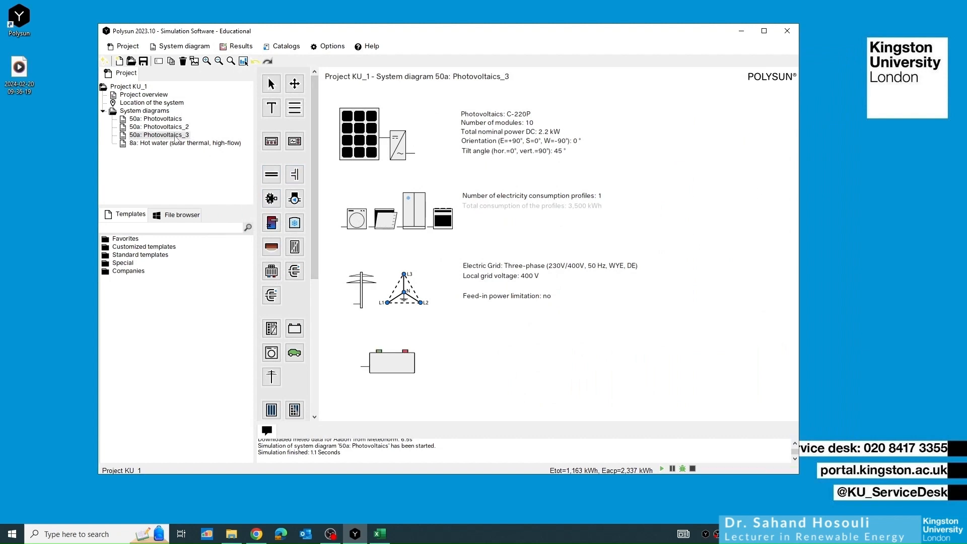
{"action": "left_click", "coordinate": [156, 121]}
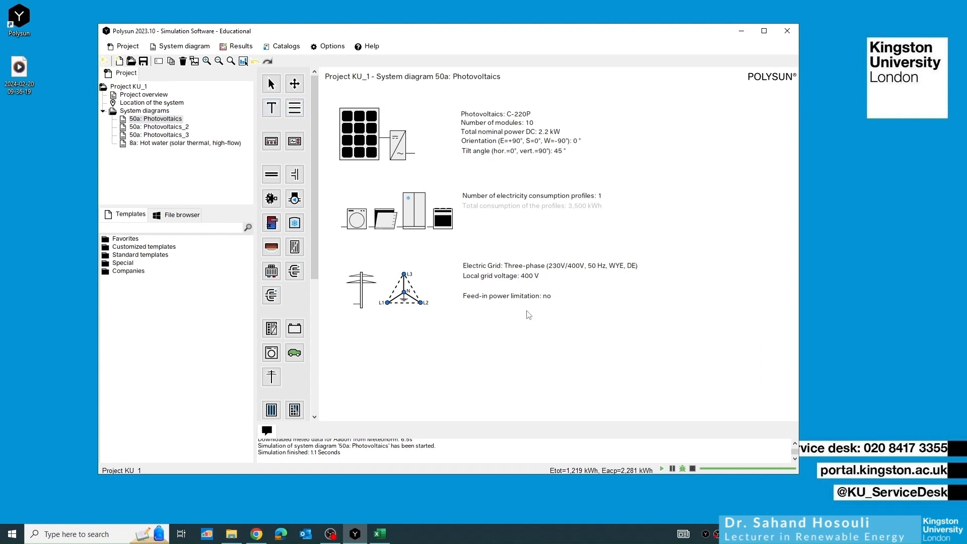
{"action": "left_click", "coordinate": [164, 136]}
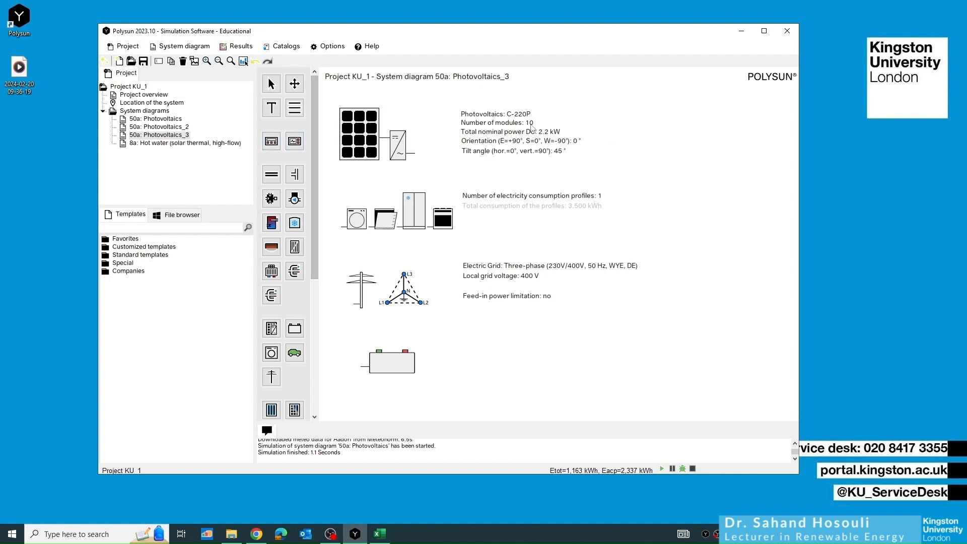
{"action": "key", "text": "Up"}
{"action": "key", "text": "Up"}
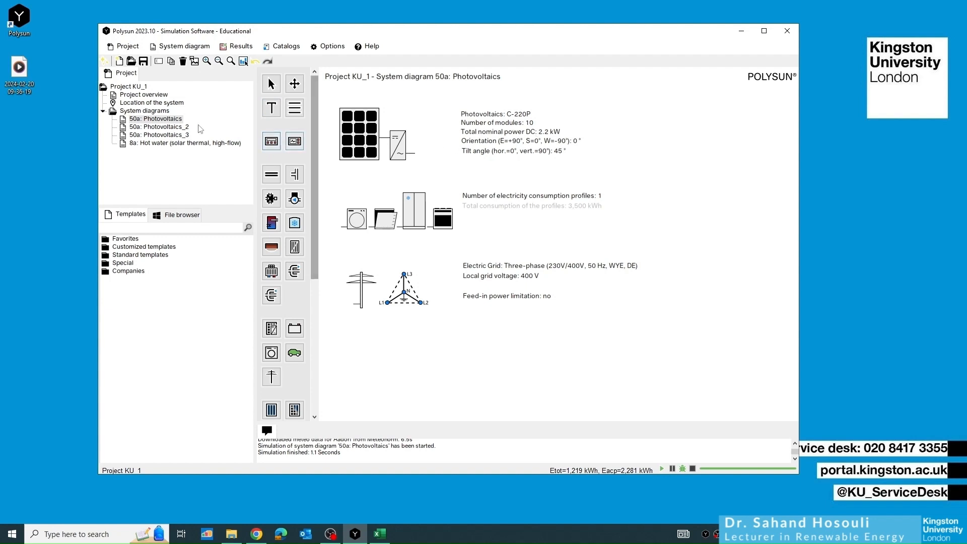
{"action": "left_click", "coordinate": [164, 136]}
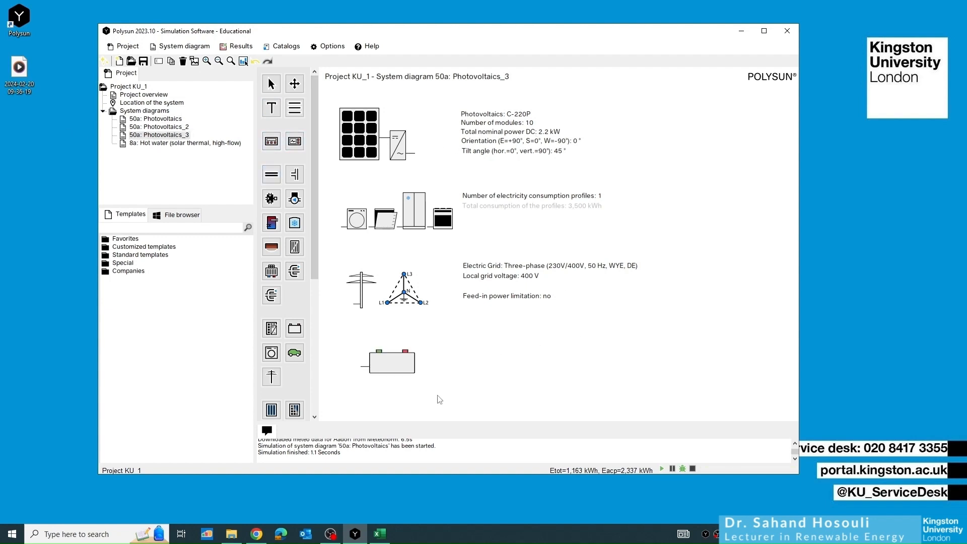
{"action": "left_click", "coordinate": [295, 329]}
{"action": "mouse_move", "coordinate": [393, 364]}
Step: Run a system comparison of only 50a: Photovoltaics and 50a: Photovoltaics_3, and widen its window to show the full column names
{"action": "left_click", "coordinate": [241, 47]}
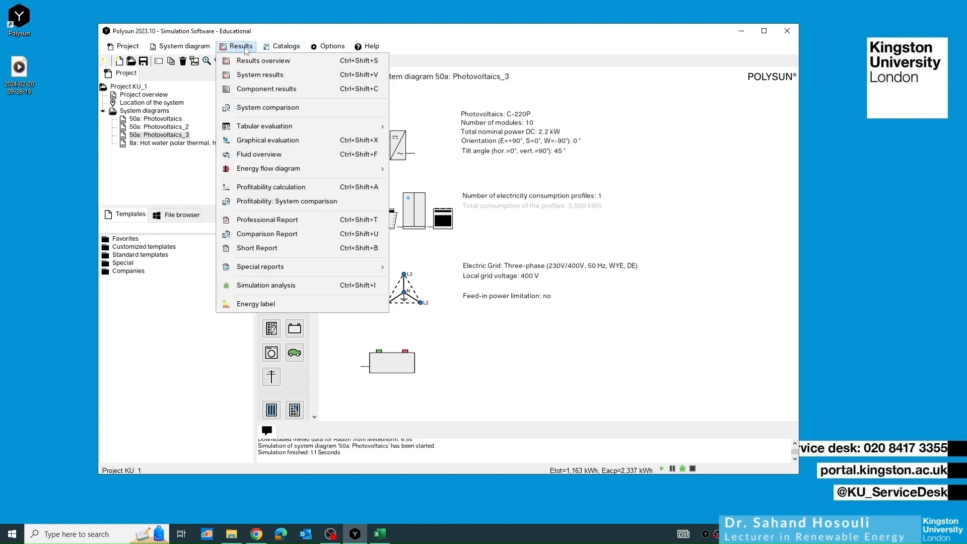
{"action": "left_click", "coordinate": [261, 108]}
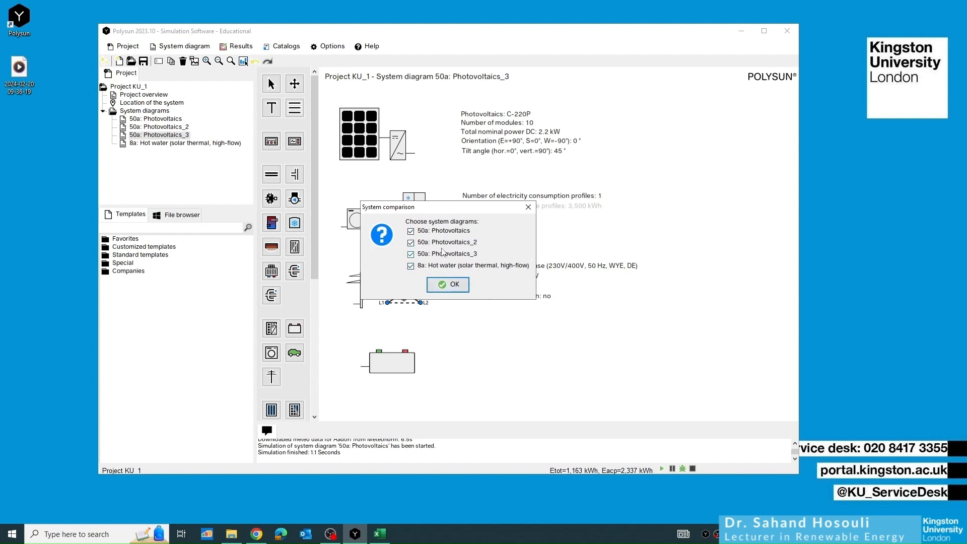
{"action": "left_click", "coordinate": [410, 265]}
{"action": "left_click", "coordinate": [410, 243]}
{"action": "left_click", "coordinate": [447, 284]}
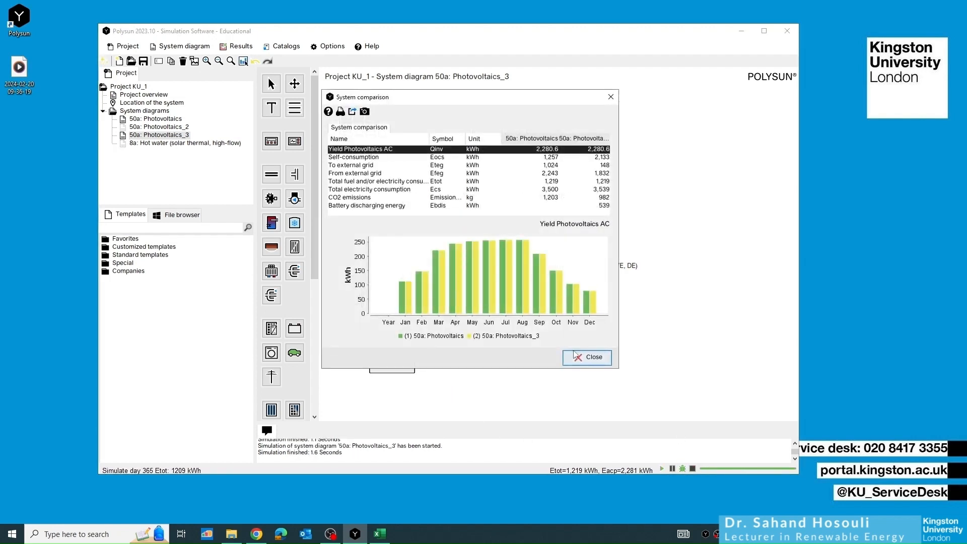
{"action": "mouse_move", "coordinate": [562, 281]}
{"action": "left_click_drag", "start_coordinate": [619, 270], "coordinate": [737, 272]}
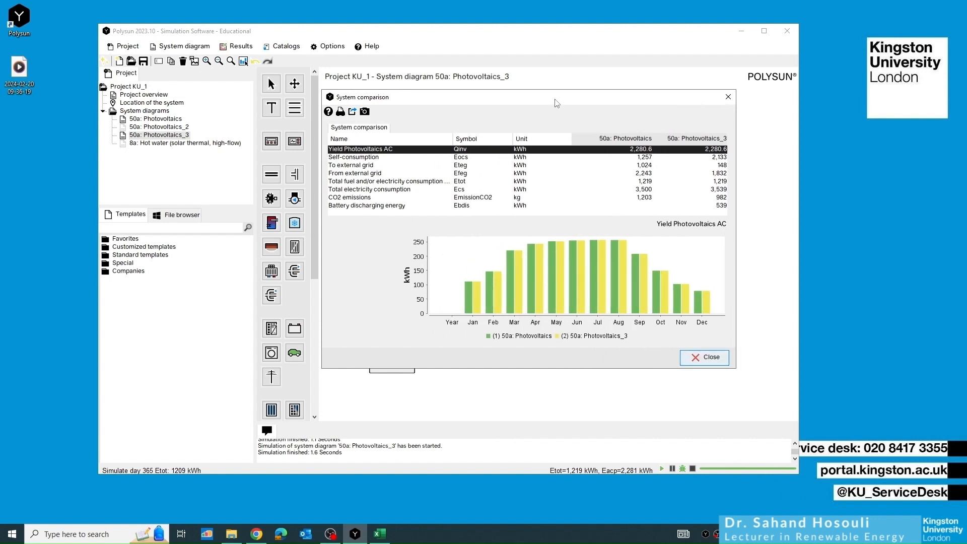
Step: Widen the system comparison window and compare the monthly self-consumption of both photovoltaics variants, checking the January values
{"action": "left_click_drag", "start_coordinate": [555, 99], "coordinate": [522, 92]}
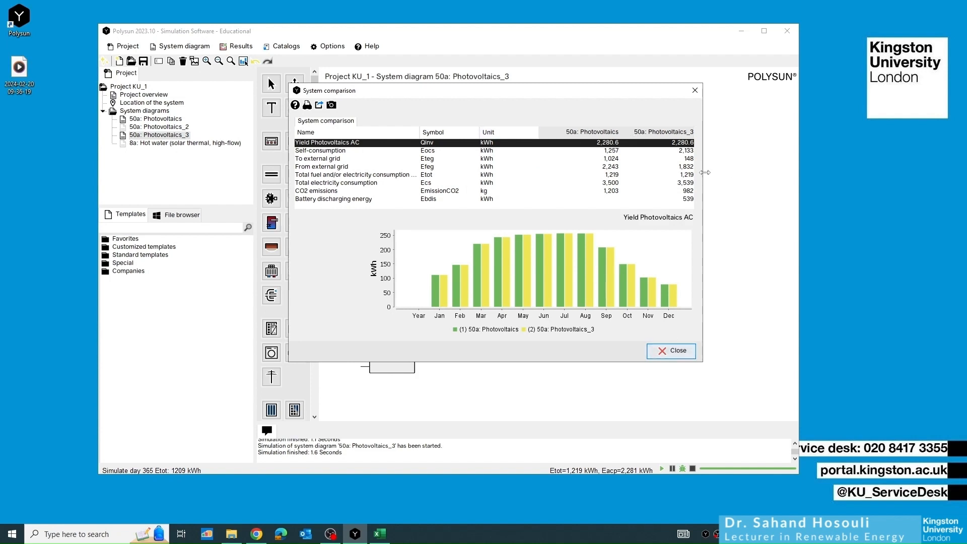
{"action": "left_click_drag", "start_coordinate": [704, 176], "coordinate": [758, 176]}
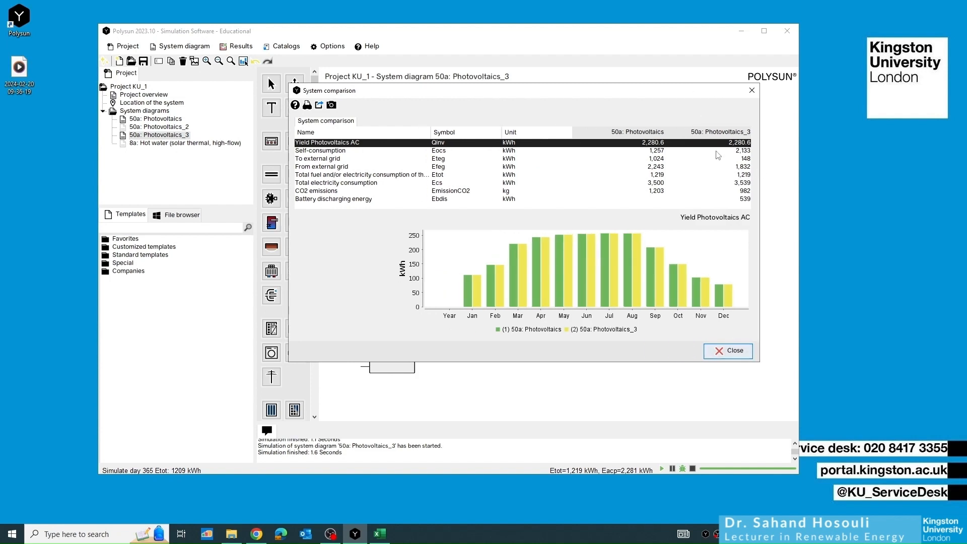
{"action": "left_click_drag", "start_coordinate": [627, 97], "coordinate": [640, 112]}
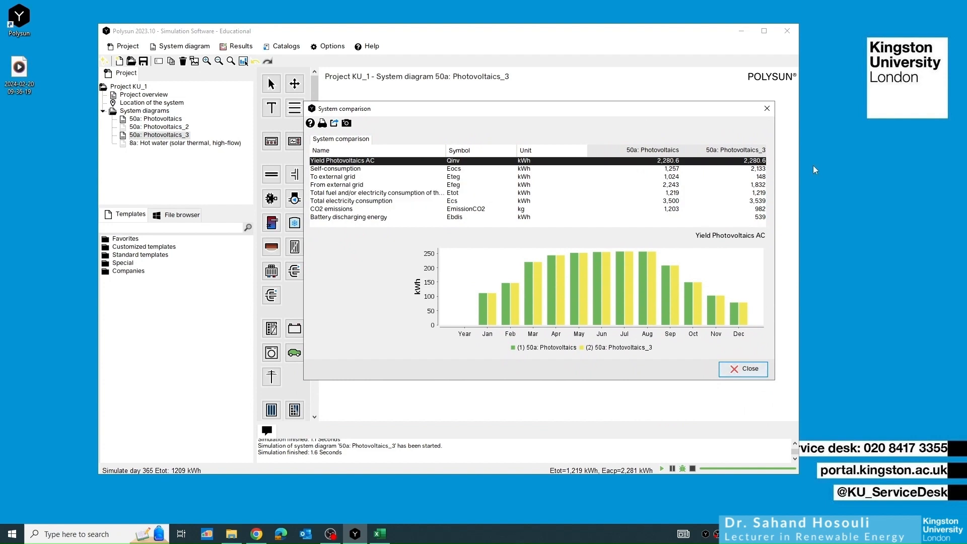
{"action": "left_click", "coordinate": [346, 169]}
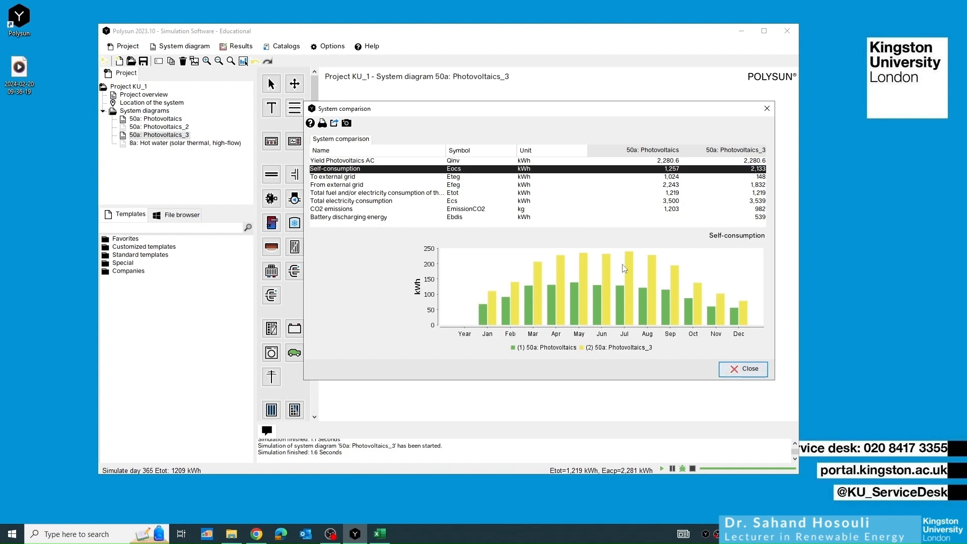
{"action": "mouse_move", "coordinate": [609, 278]}
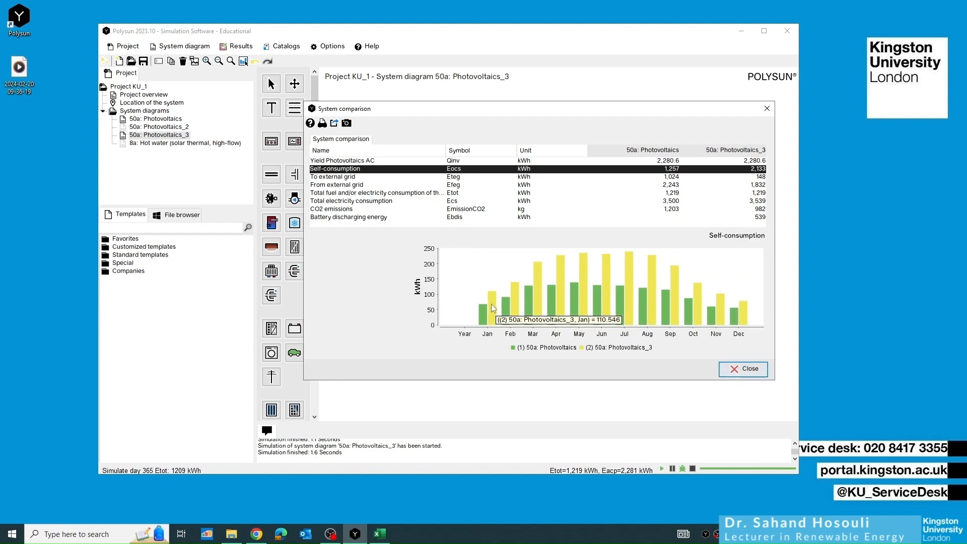
{"action": "mouse_move", "coordinate": [487, 311]}
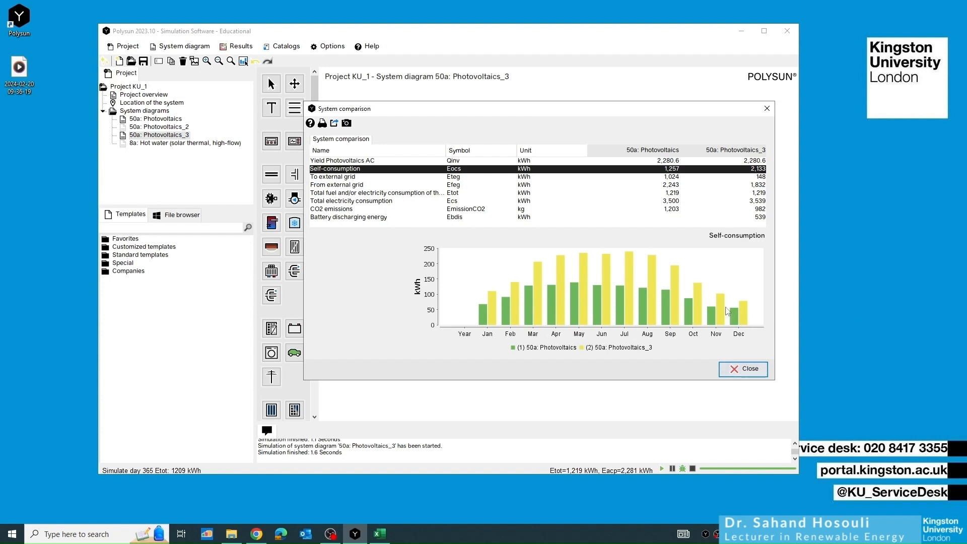
Step: Compare the monthly energy sent to and drawn from the external grid for both variants, and close the system comparison
{"action": "left_click", "coordinate": [334, 177]}
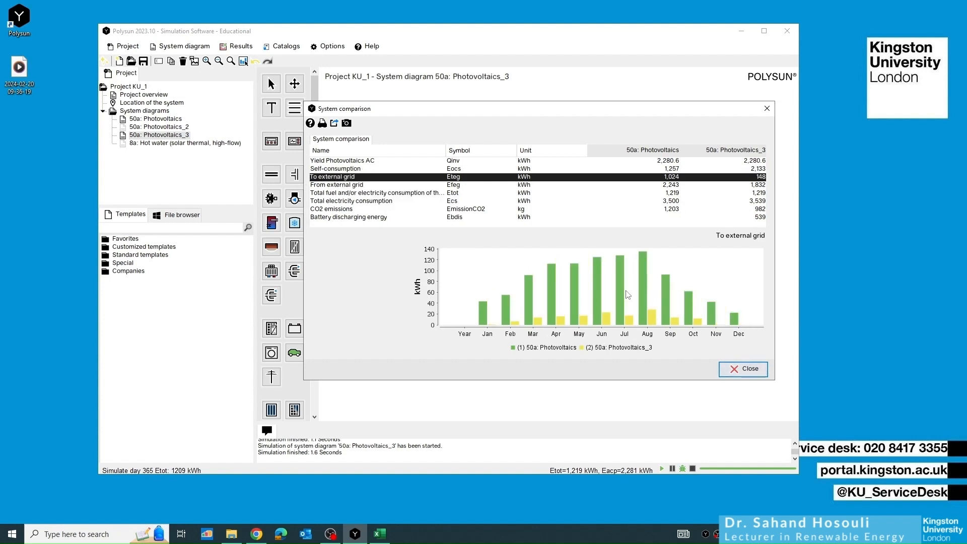
{"action": "mouse_move", "coordinate": [532, 323]}
{"action": "left_click", "coordinate": [333, 185]}
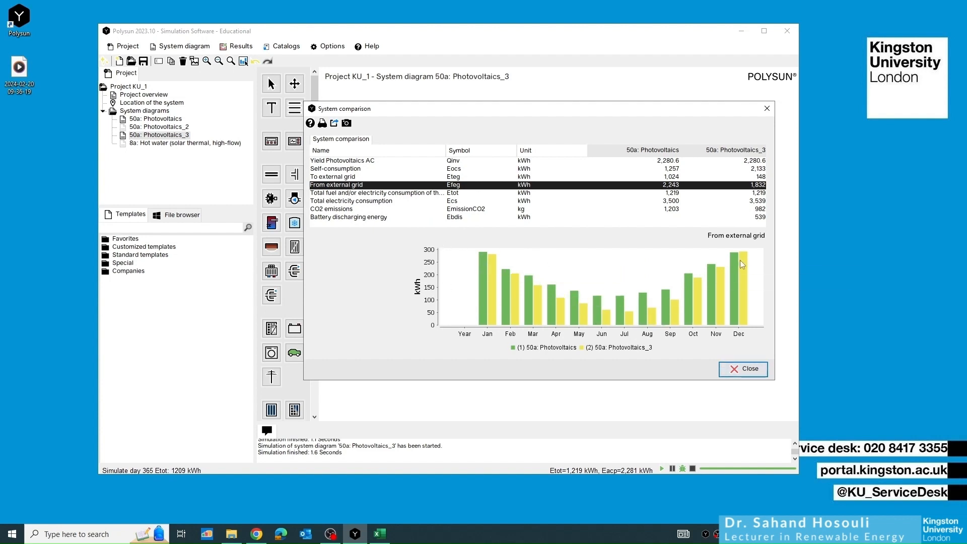
{"action": "mouse_move", "coordinate": [715, 274]}
{"action": "mouse_move", "coordinate": [491, 261]}
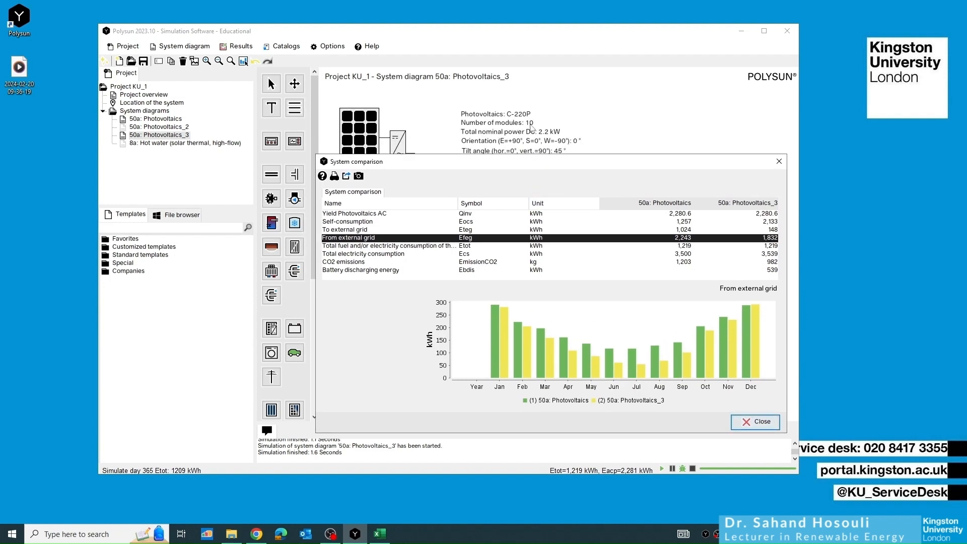
{"action": "left_click_drag", "start_coordinate": [529, 161], "coordinate": [519, 104]}
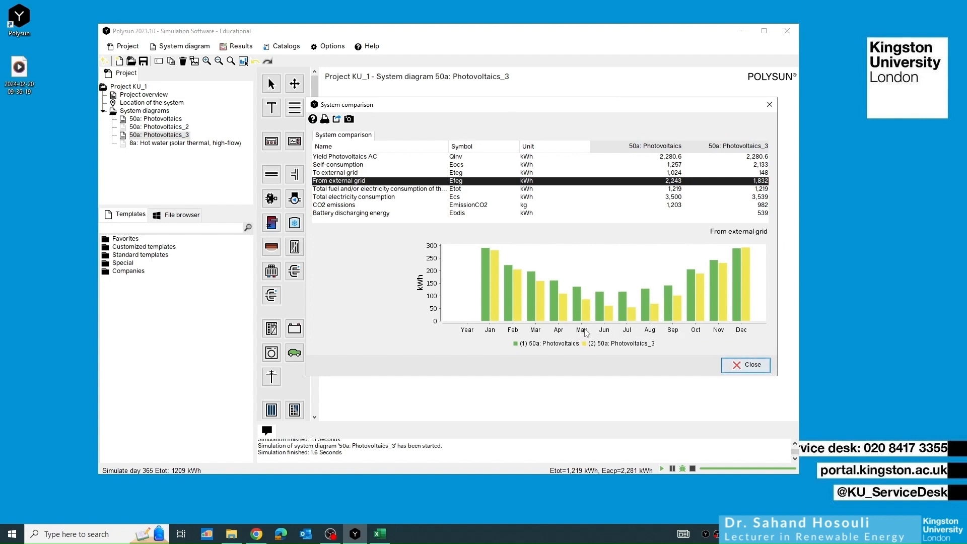
{"action": "mouse_move", "coordinate": [612, 318]}
{"action": "left_click", "coordinate": [745, 365]}
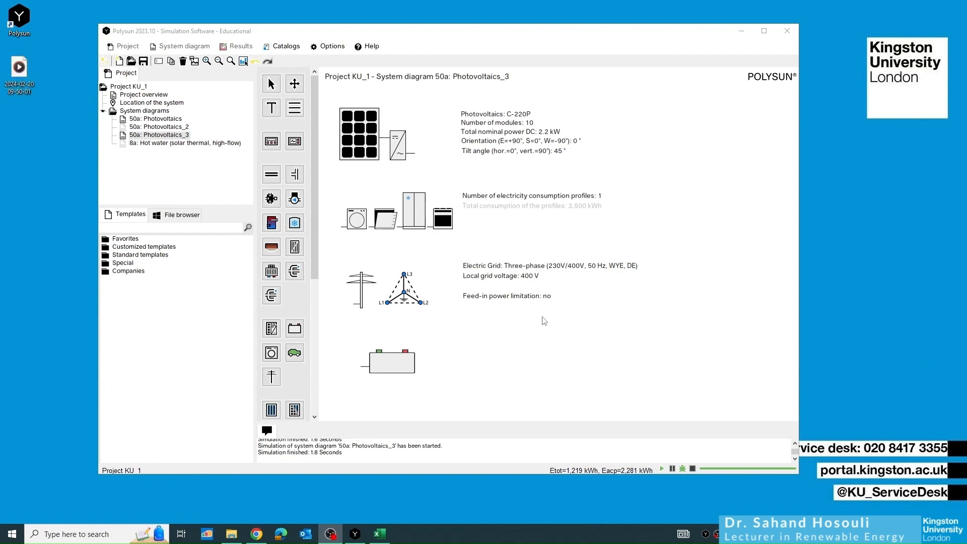
Step: Open the graphical evaluation of diagram 50a: Photovoltaics_3 and limit its time axis to week 18
{"action": "left_click", "coordinate": [166, 121]}
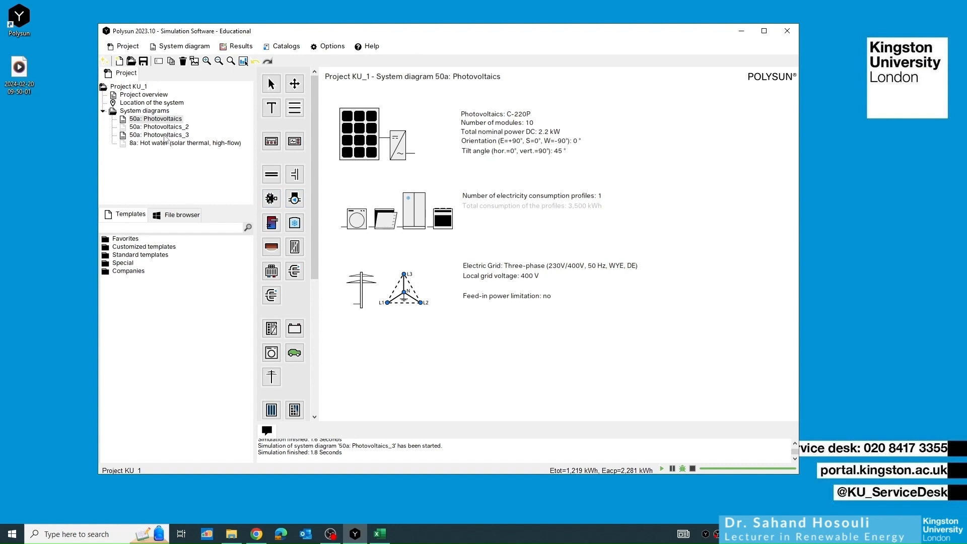
{"action": "left_click", "coordinate": [166, 136]}
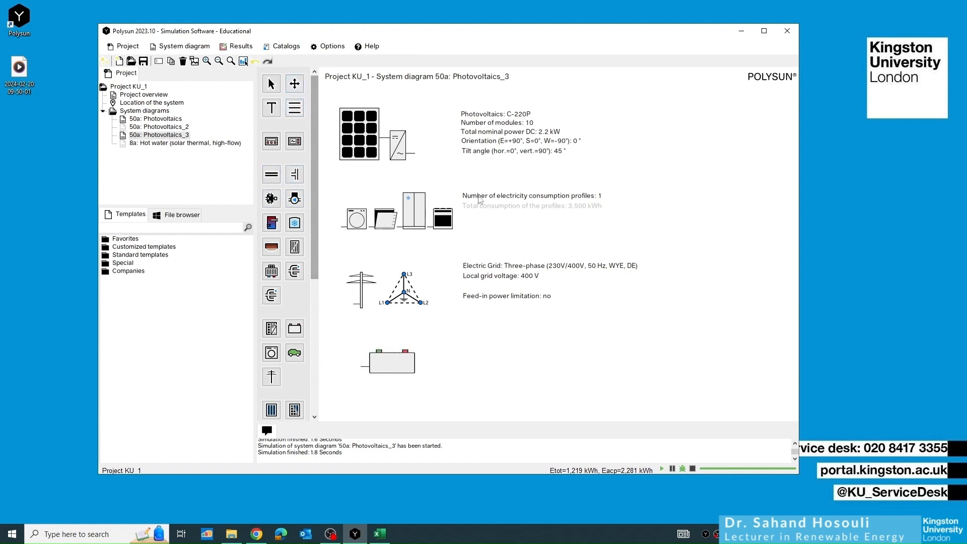
{"action": "left_click", "coordinate": [235, 48]}
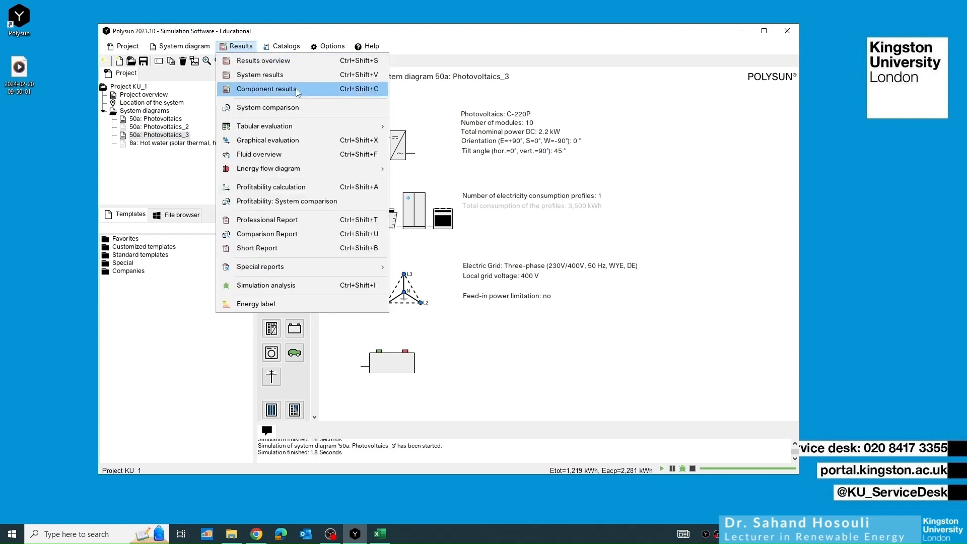
{"action": "left_click", "coordinate": [294, 145]}
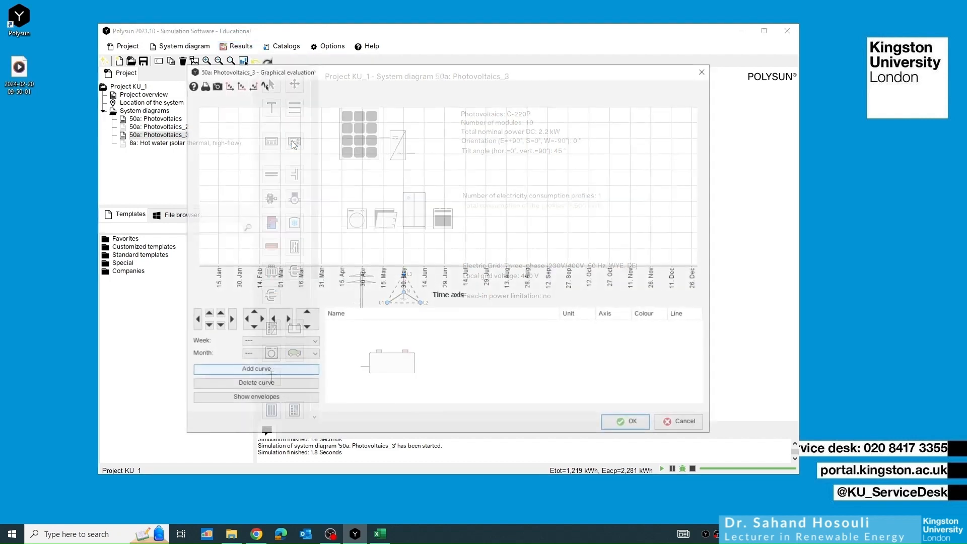
{"action": "left_click_drag", "start_coordinate": [365, 73], "coordinate": [398, 72]}
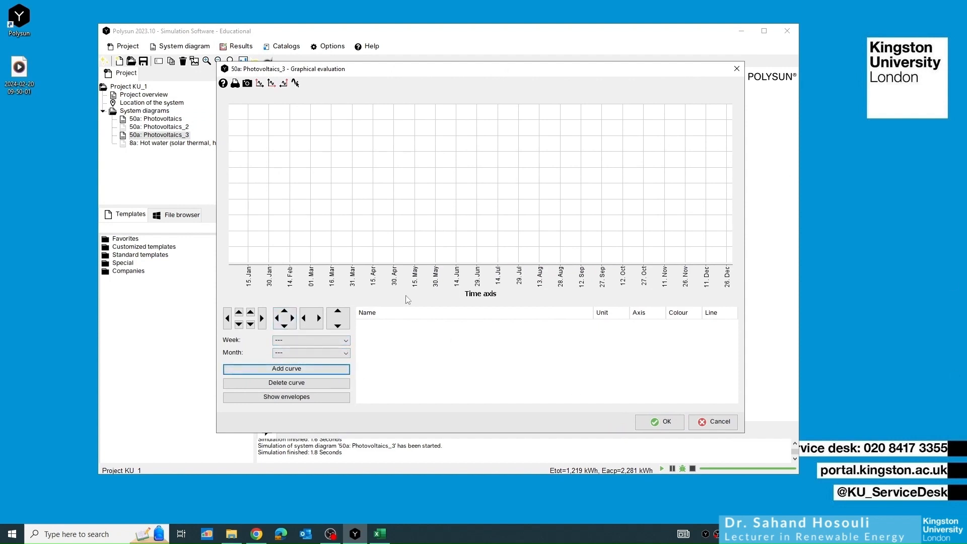
{"action": "left_click", "coordinate": [301, 340]}
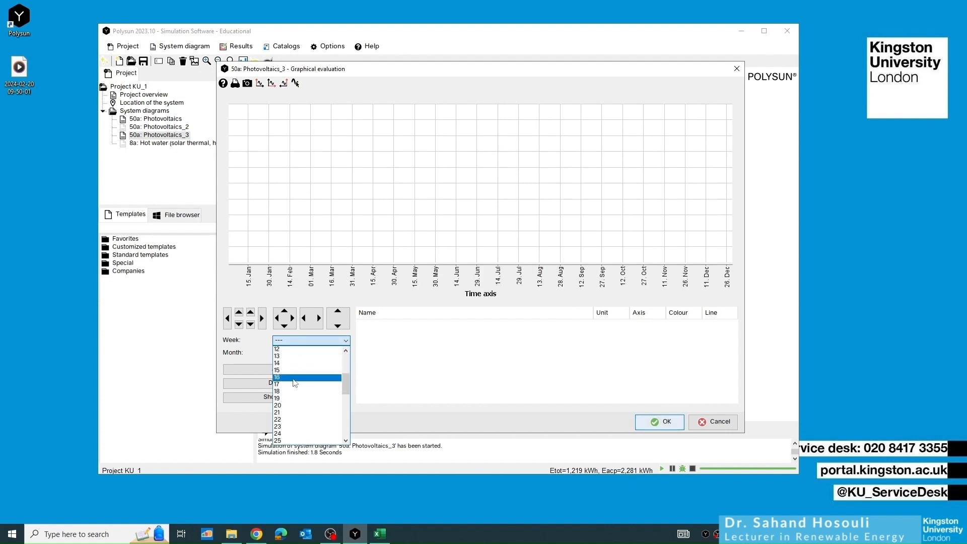
{"action": "left_click", "coordinate": [295, 391]}
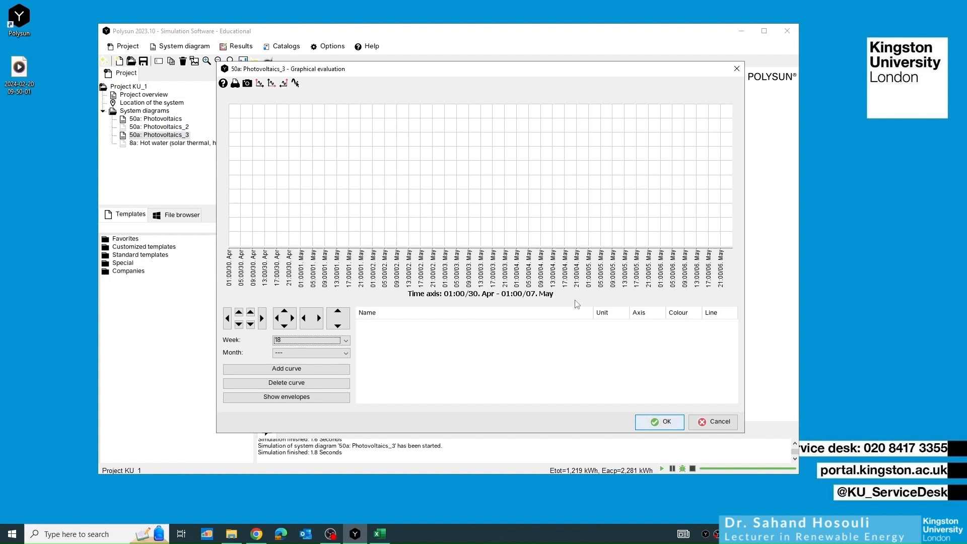
Step: Add the Photovoltaics curve Energy production AC (Qinv) to the graph, keeping the component overview open
{"action": "left_click", "coordinate": [283, 373]}
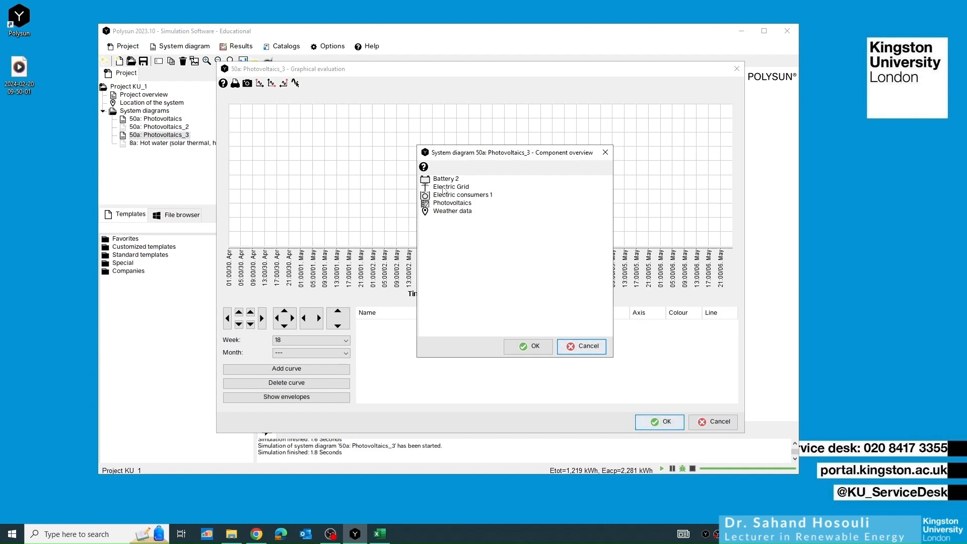
{"action": "double_click", "coordinate": [456, 204]}
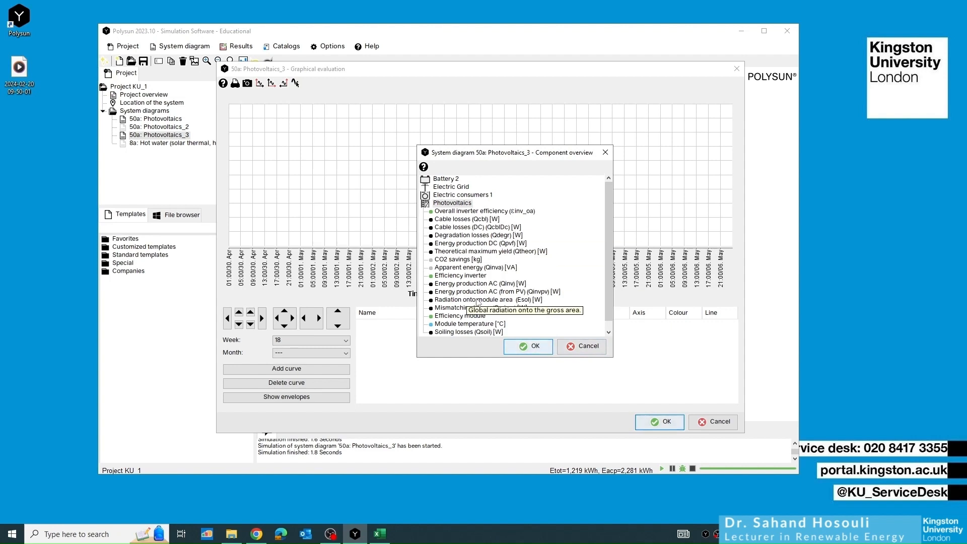
{"action": "left_click", "coordinate": [481, 284]}
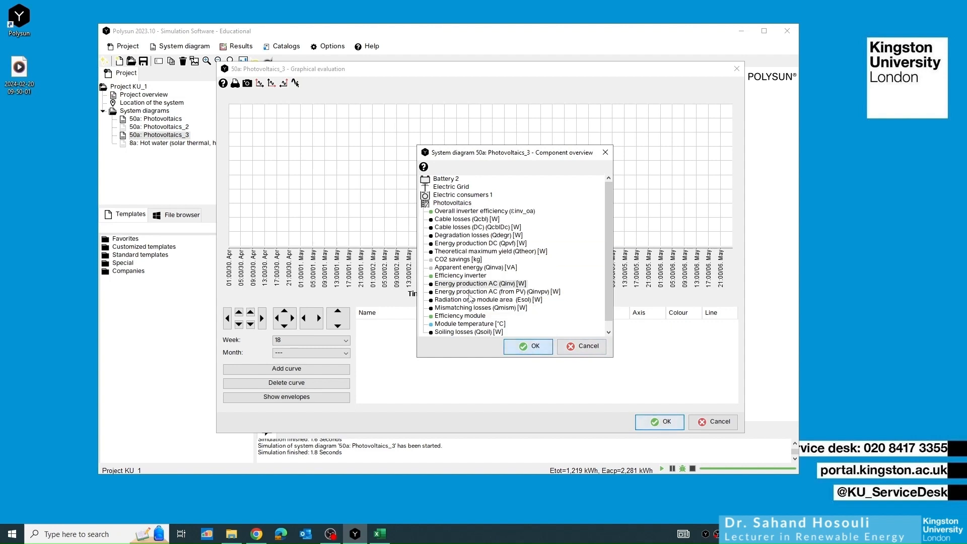
{"action": "left_click_drag", "start_coordinate": [483, 149], "coordinate": [420, 340]}
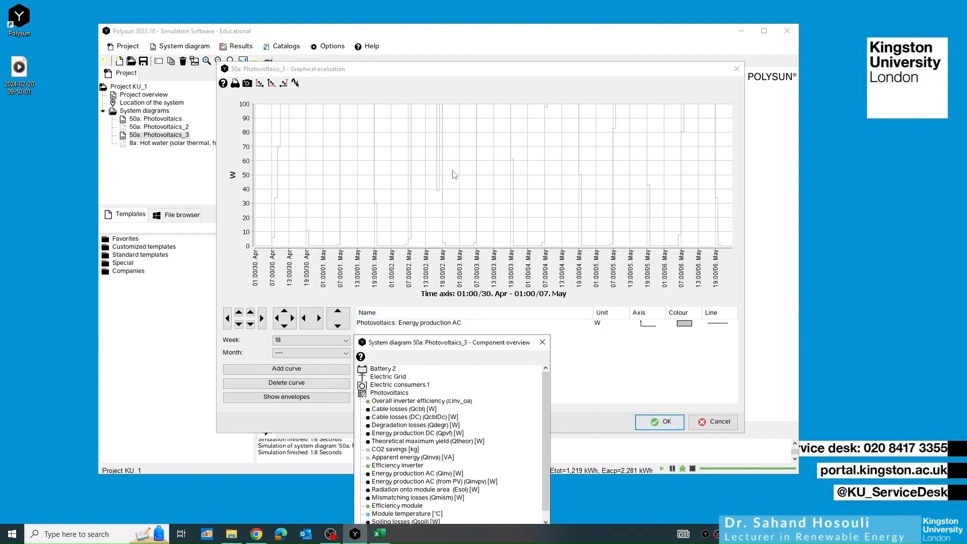
{"action": "left_click_drag", "start_coordinate": [401, 345], "coordinate": [410, 110]}
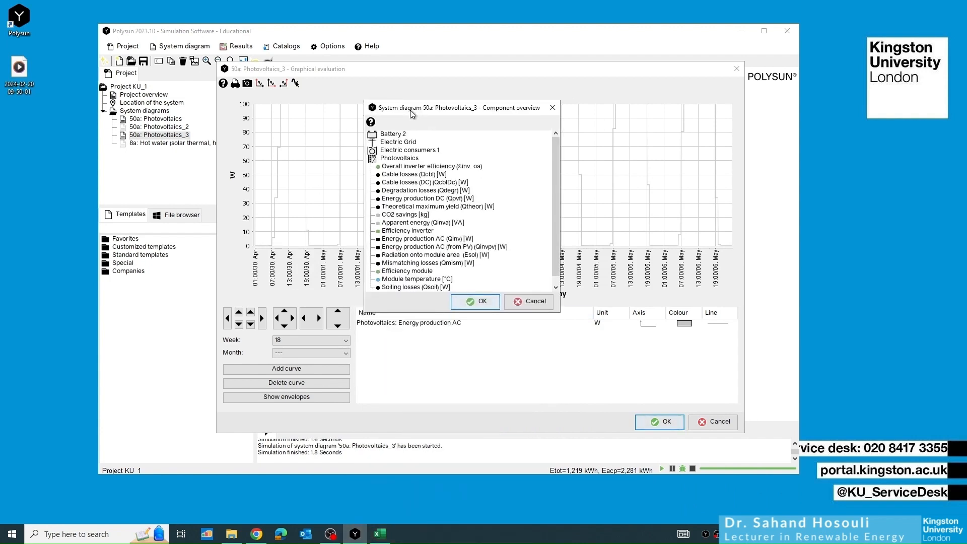
Step: Add the Direct consumption (Edcs) curve of Electric consumers 1 to the graph
{"action": "double_click", "coordinate": [396, 160]}
{"action": "left_click", "coordinate": [398, 150]}
{"action": "double_click", "coordinate": [398, 150]}
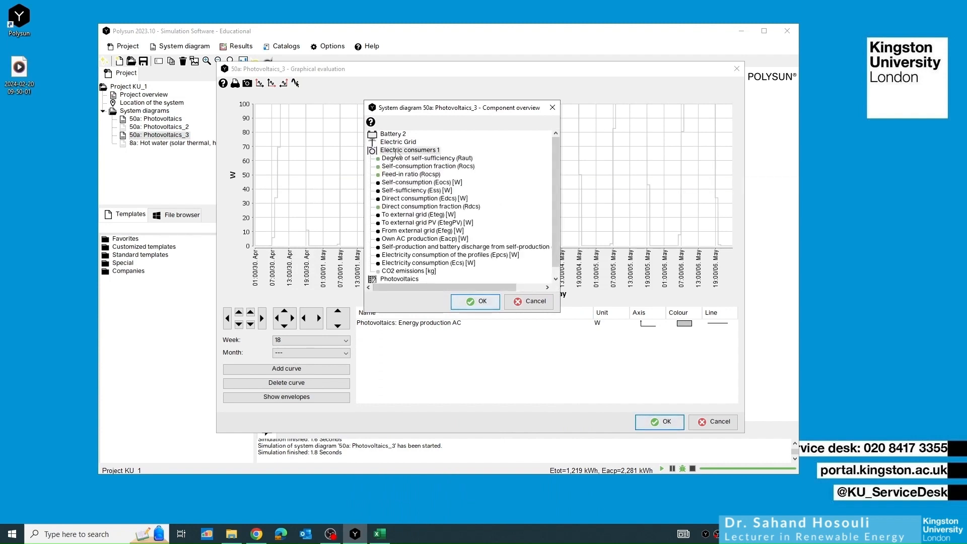
{"action": "left_click", "coordinate": [403, 200]}
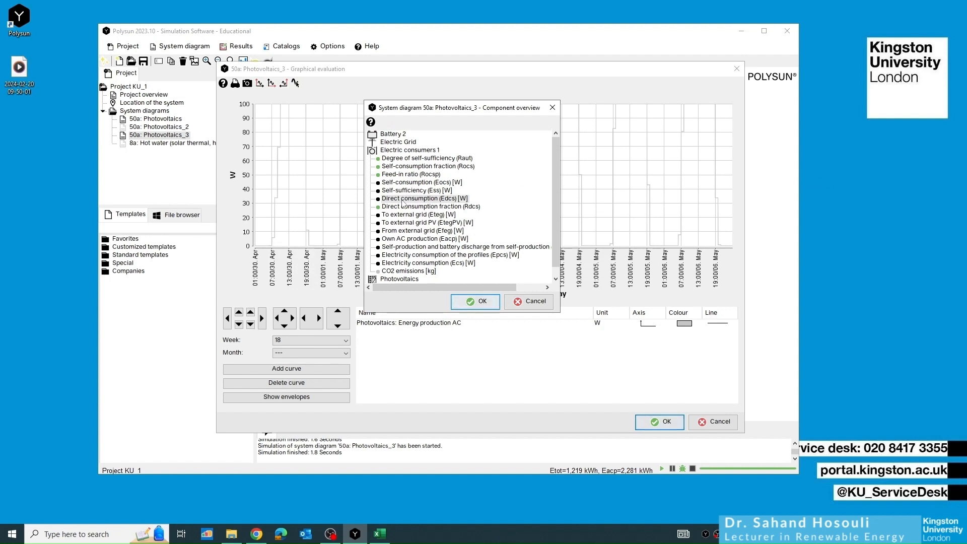
{"action": "double_click", "coordinate": [403, 200]}
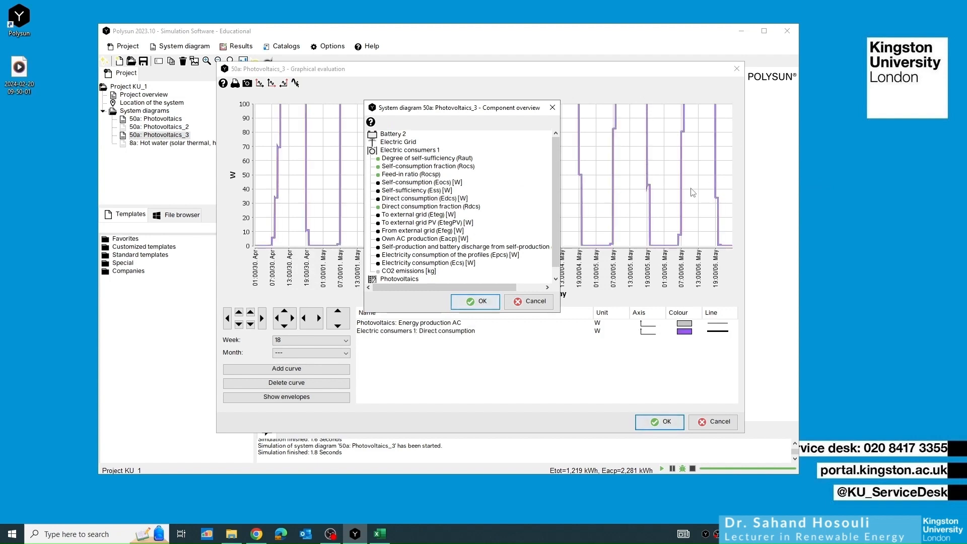
Step: Add the Battery charge (Ebch) and Battery discharge (Ebdis) curves of Battery 2 to the graph
{"action": "double_click", "coordinate": [427, 153]}
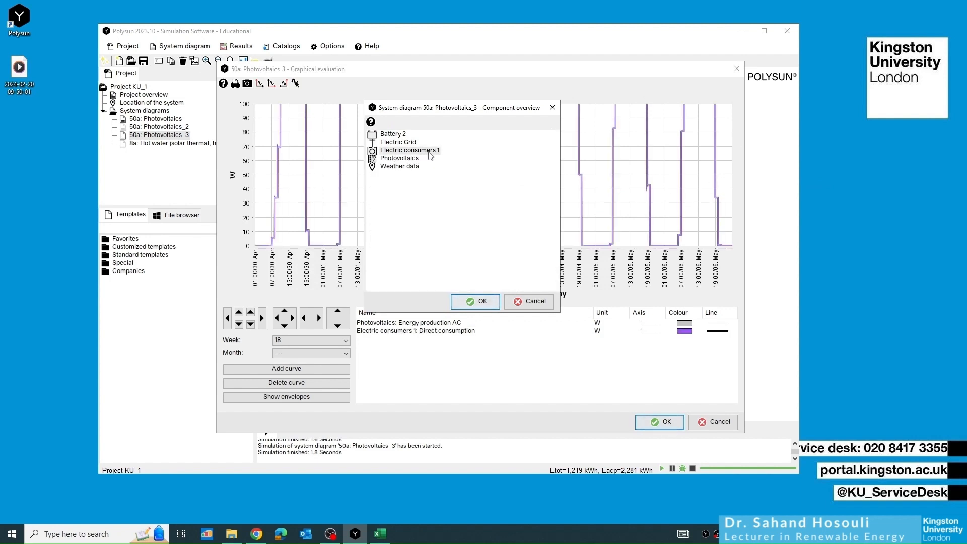
{"action": "double_click", "coordinate": [396, 134]}
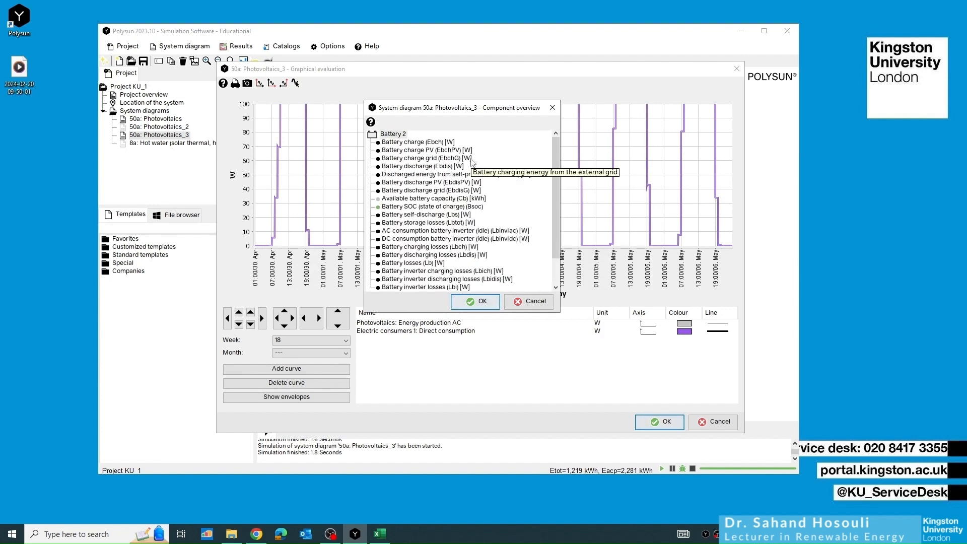
{"action": "left_click", "coordinate": [416, 143]}
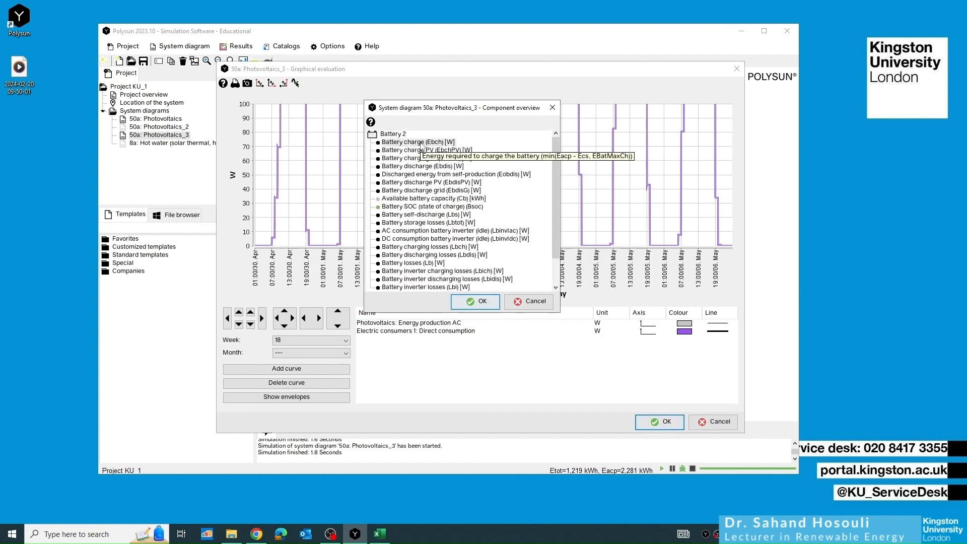
{"action": "double_click", "coordinate": [416, 144]}
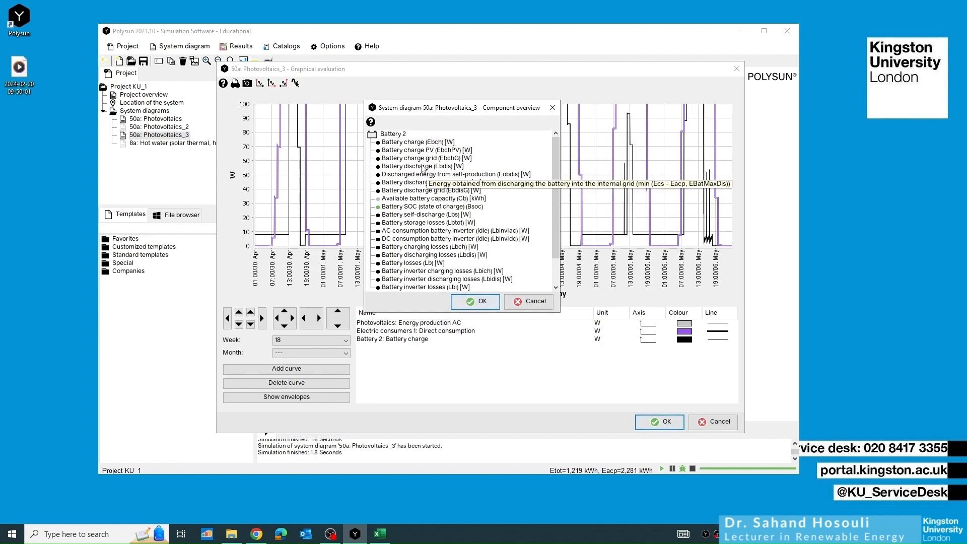
{"action": "double_click", "coordinate": [415, 166]}
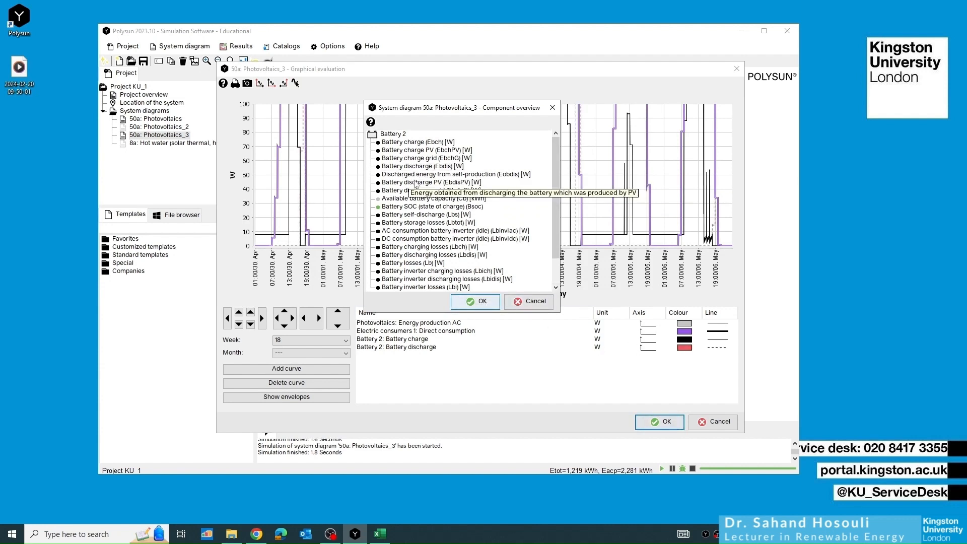
Step: Add the Electric Grid curve To external grid (Eteg) to the graph
{"action": "double_click", "coordinate": [388, 135]}
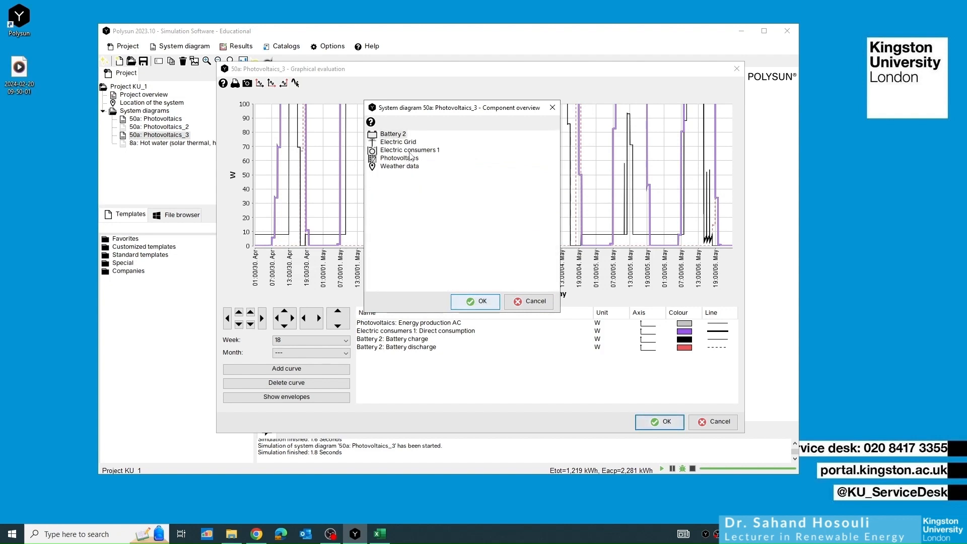
{"action": "left_click", "coordinate": [406, 143]}
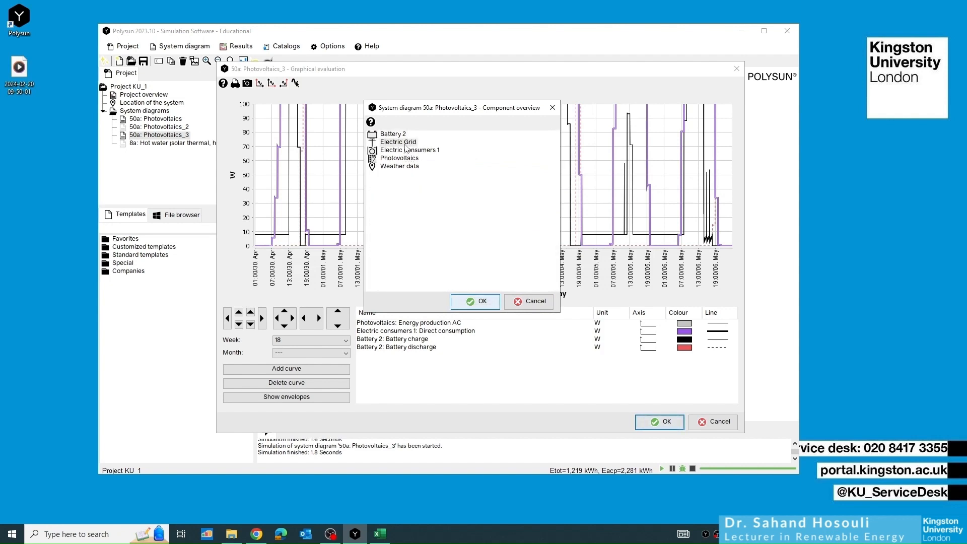
{"action": "double_click", "coordinate": [406, 144]}
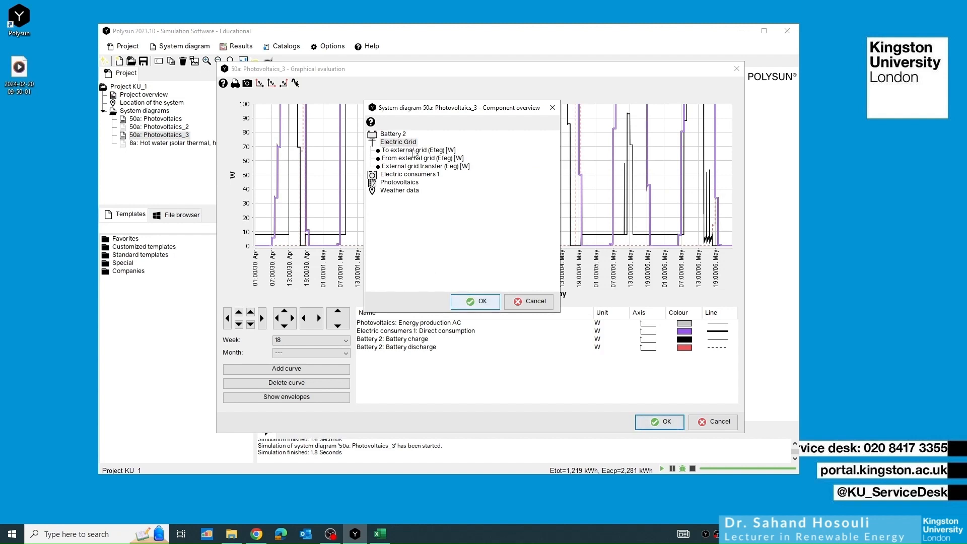
{"action": "double_click", "coordinate": [412, 151]}
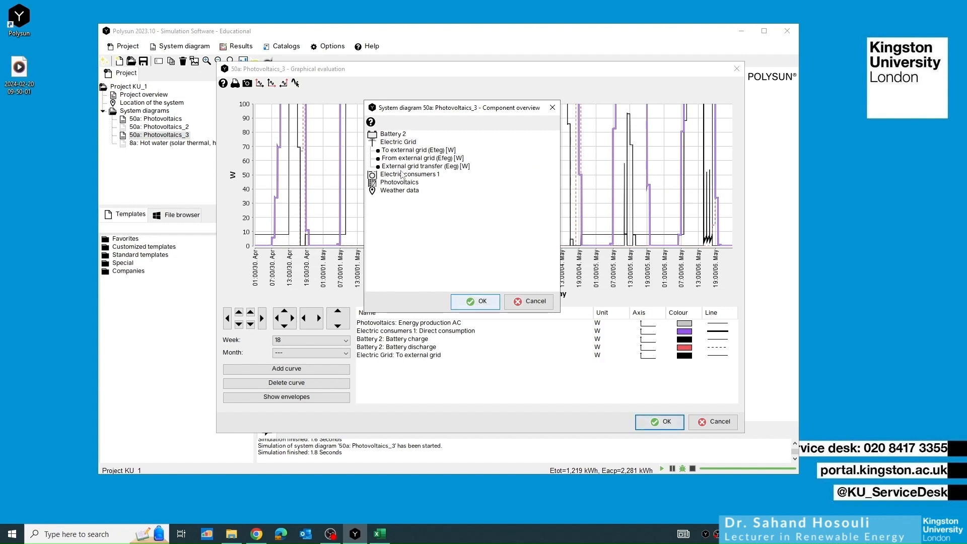
Step: Add the Electric Grid curve From external grid (Efeg), close the component overview and optimize the graph's vertical scaling
{"action": "double_click", "coordinate": [400, 159]}
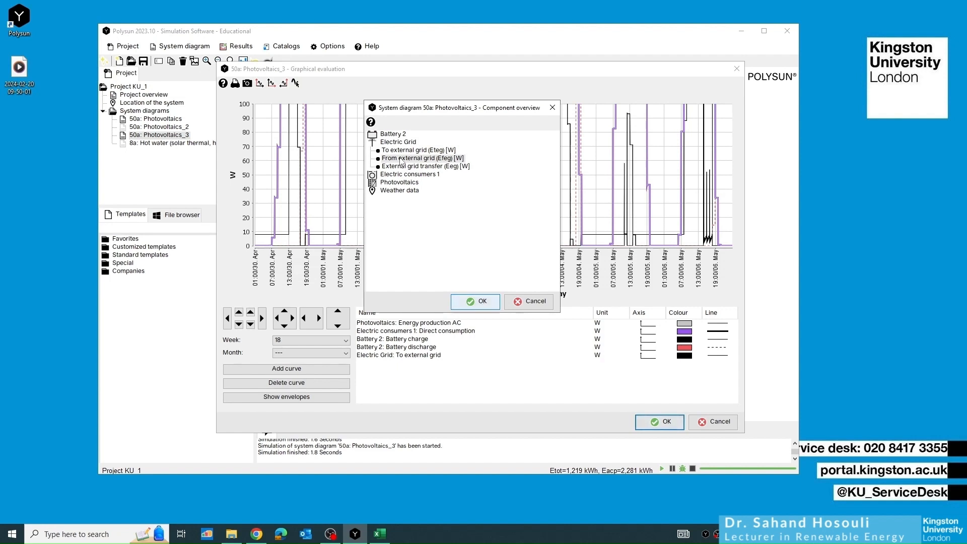
{"action": "left_click", "coordinate": [476, 303]}
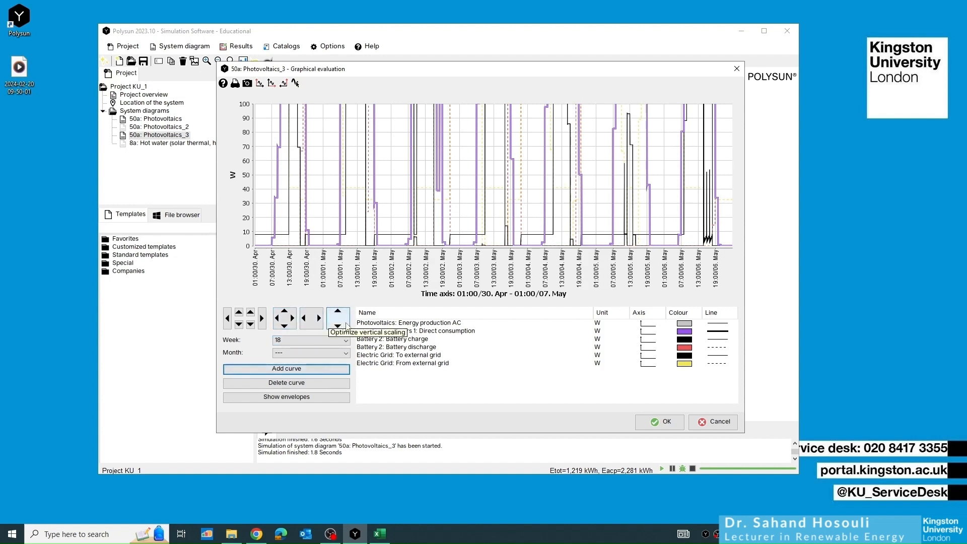
{"action": "left_click", "coordinate": [344, 326]}
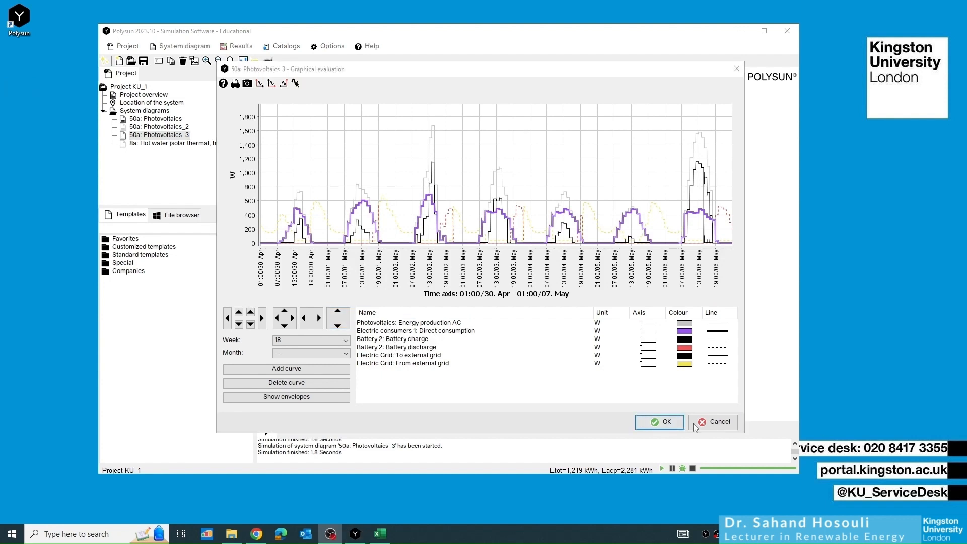
Step: Colour the Photovoltaics Energy production AC curve black and the Electric consumers 1 Direct consumption curve bright green
{"action": "left_click", "coordinate": [684, 323]}
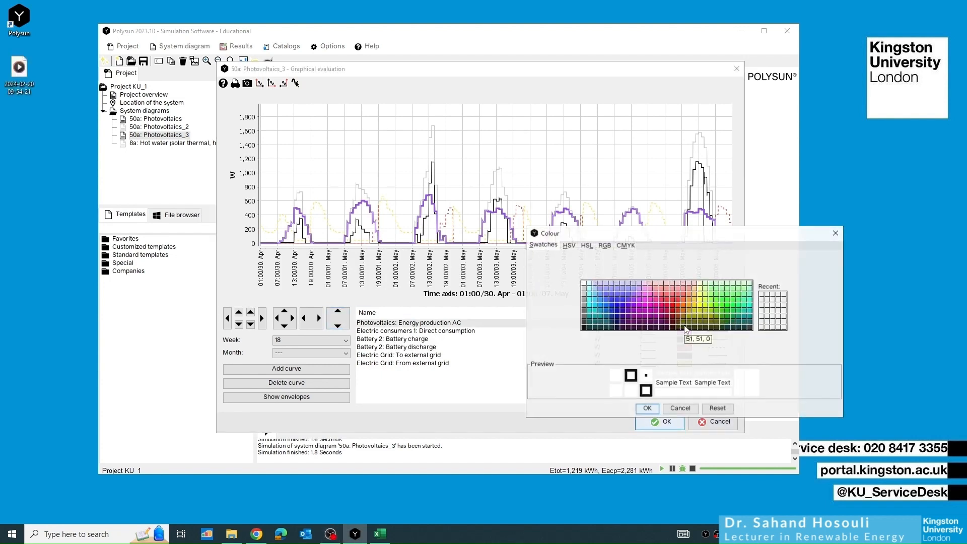
{"action": "left_click", "coordinate": [583, 327]}
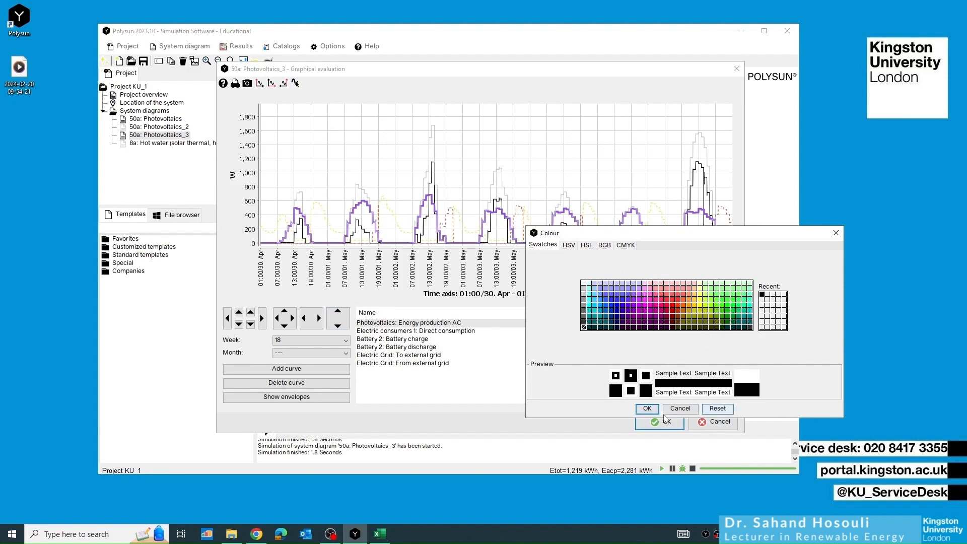
{"action": "left_click", "coordinate": [646, 408]}
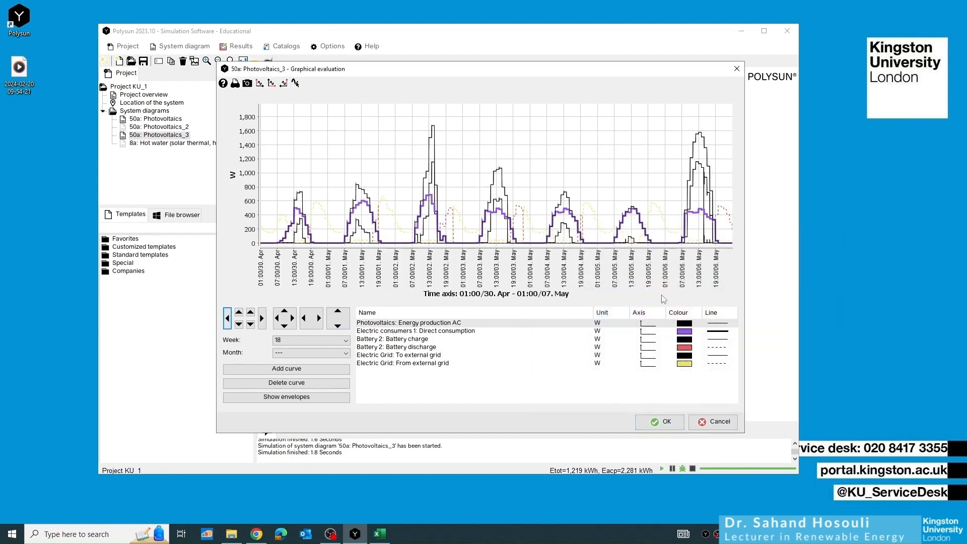
{"action": "left_click", "coordinate": [686, 335]}
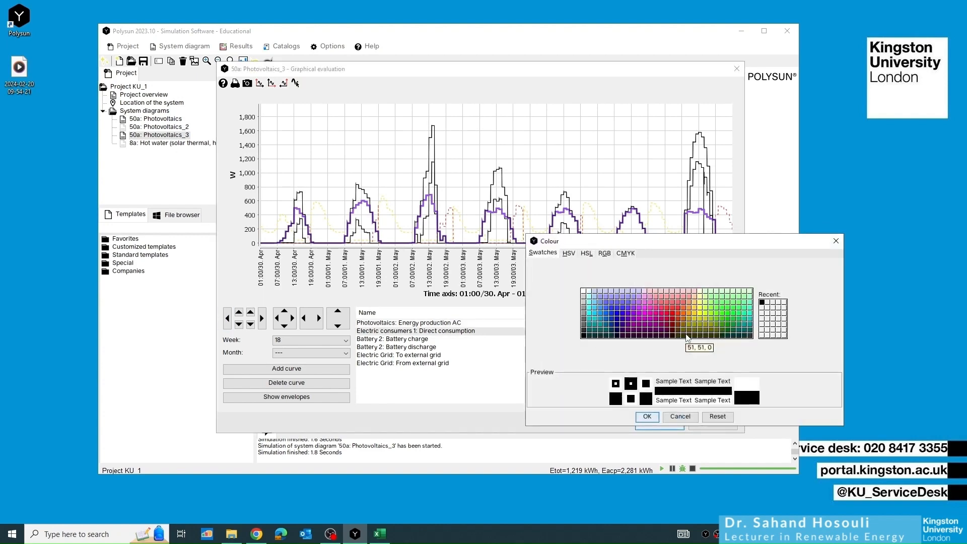
{"action": "left_click", "coordinate": [733, 312]}
{"action": "left_click", "coordinate": [647, 416]}
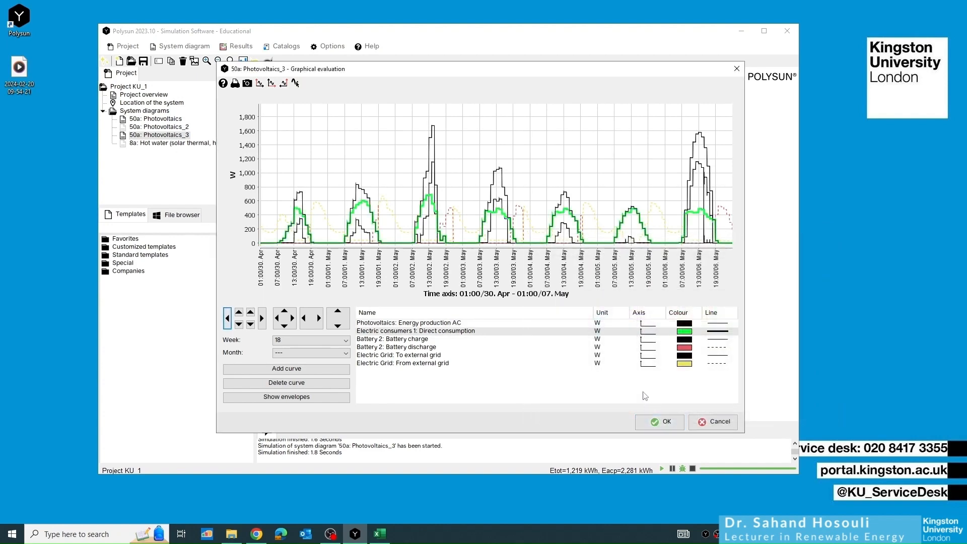
Step: Colour both the Battery charge and Battery discharge curves of Battery 2 blue
{"action": "left_click", "coordinate": [681, 341]}
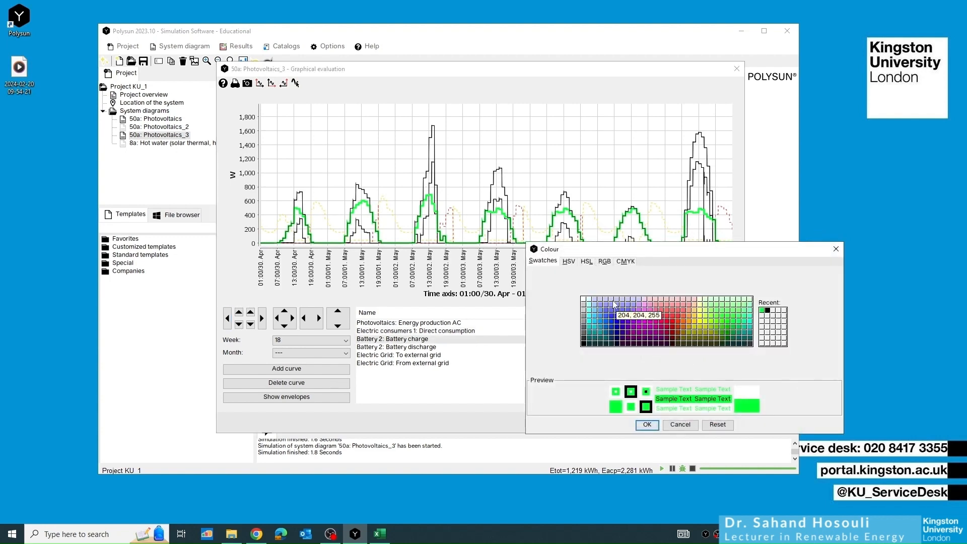
{"action": "left_click", "coordinate": [616, 321]}
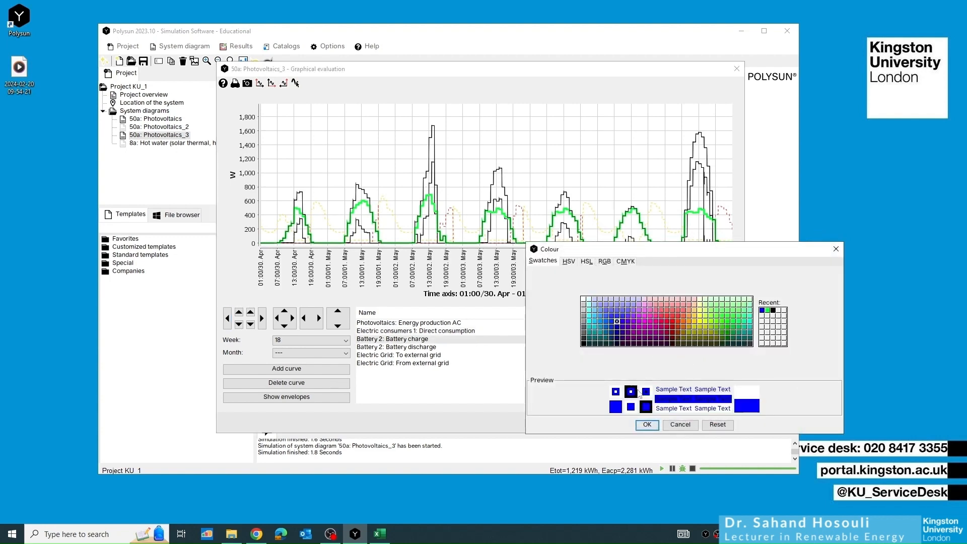
{"action": "left_click", "coordinate": [646, 424]}
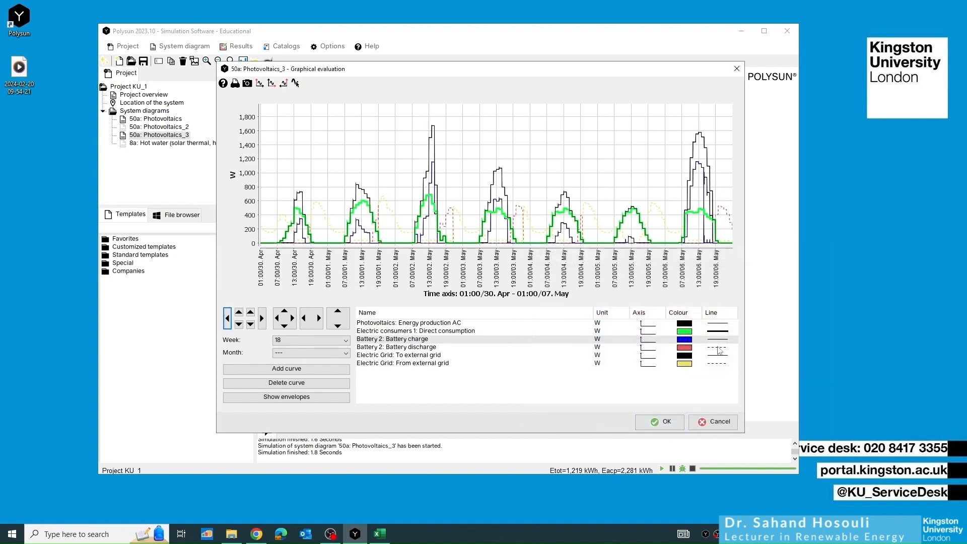
{"action": "left_click", "coordinate": [684, 347]}
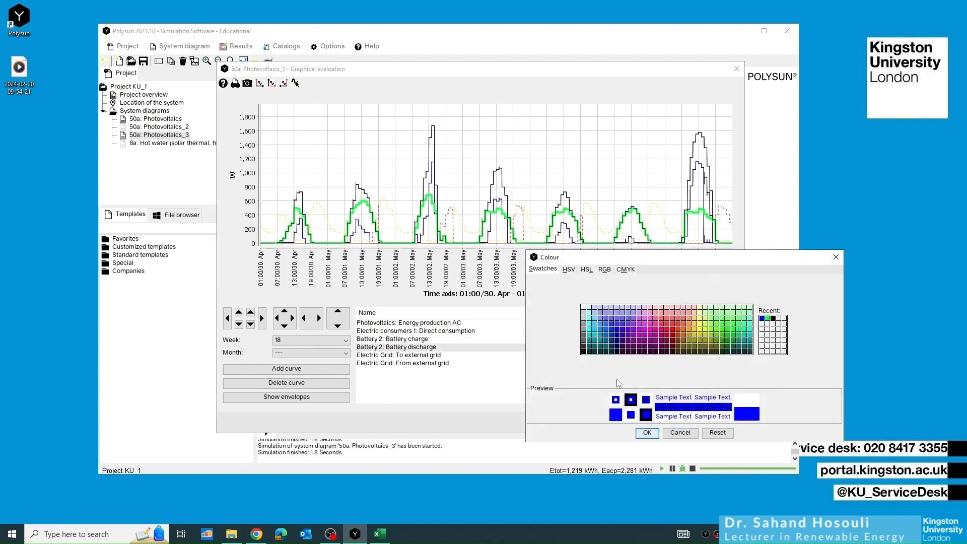
{"action": "left_click", "coordinate": [761, 320]}
{"action": "left_click", "coordinate": [647, 433]}
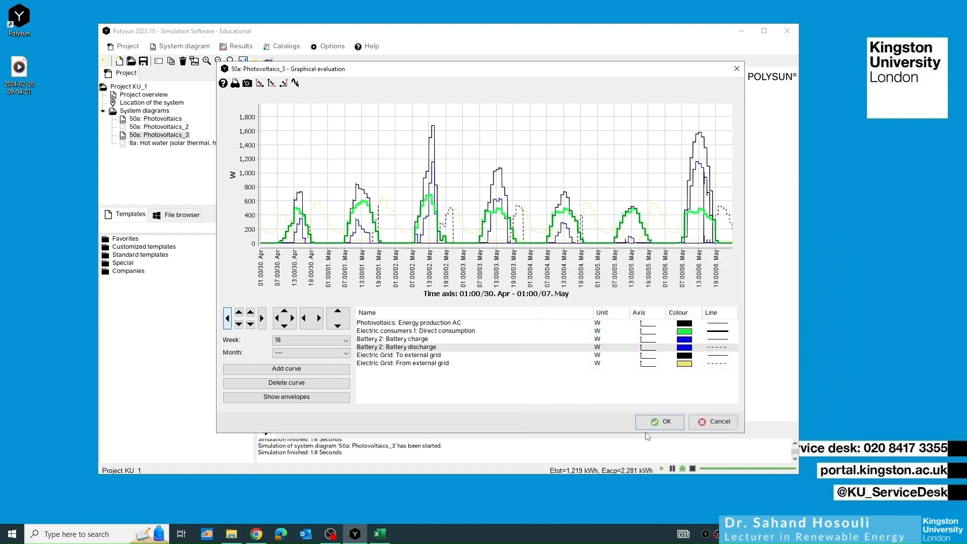
Step: Colour the Electric Grid curves To external grid and From external grid red
{"action": "left_click", "coordinate": [683, 355]}
{"action": "left_click", "coordinate": [678, 337]}
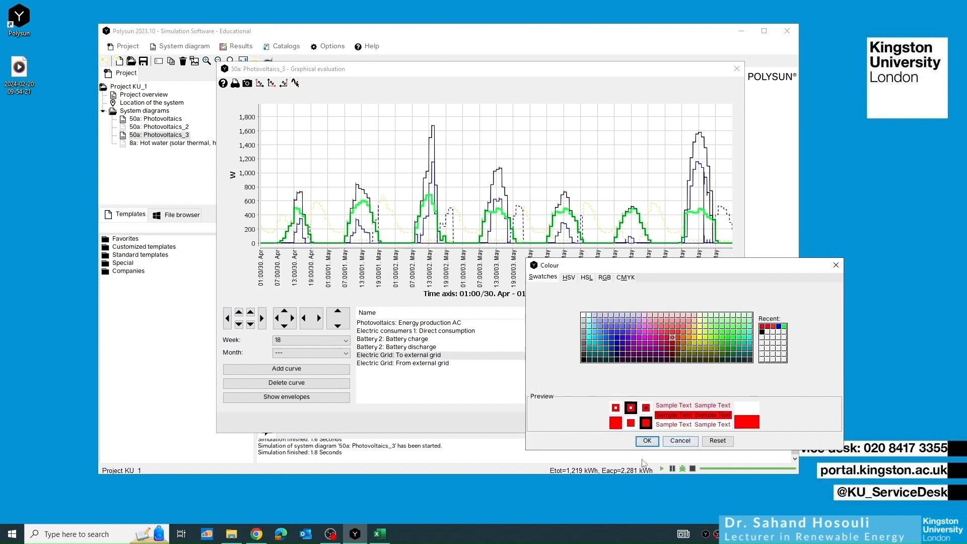
{"action": "left_click", "coordinate": [648, 440]}
{"action": "left_click", "coordinate": [683, 363]}
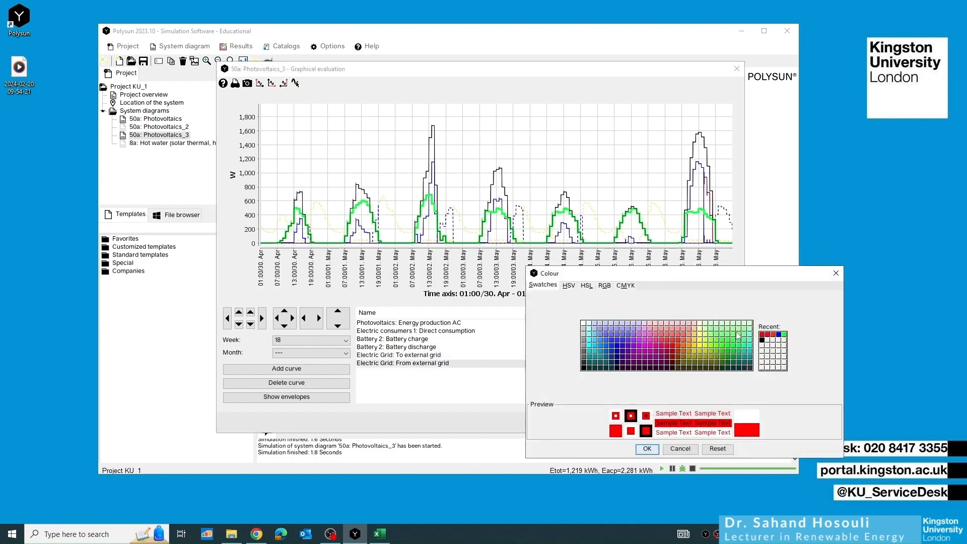
{"action": "left_click", "coordinate": [648, 449]}
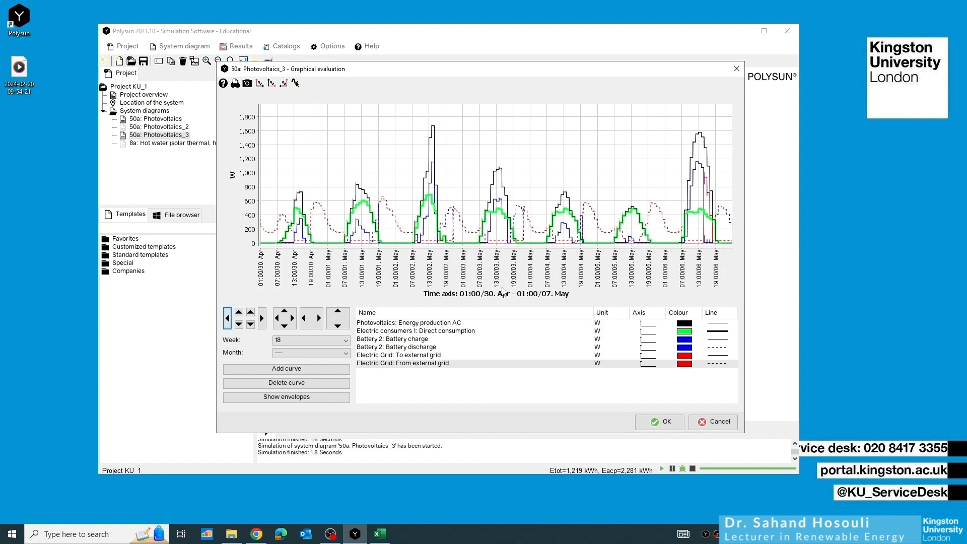
Step: Shift the graph's time window back to 29 April and forward to 18 May to examine the production, battery and grid curves
{"action": "left_click", "coordinate": [709, 348]}
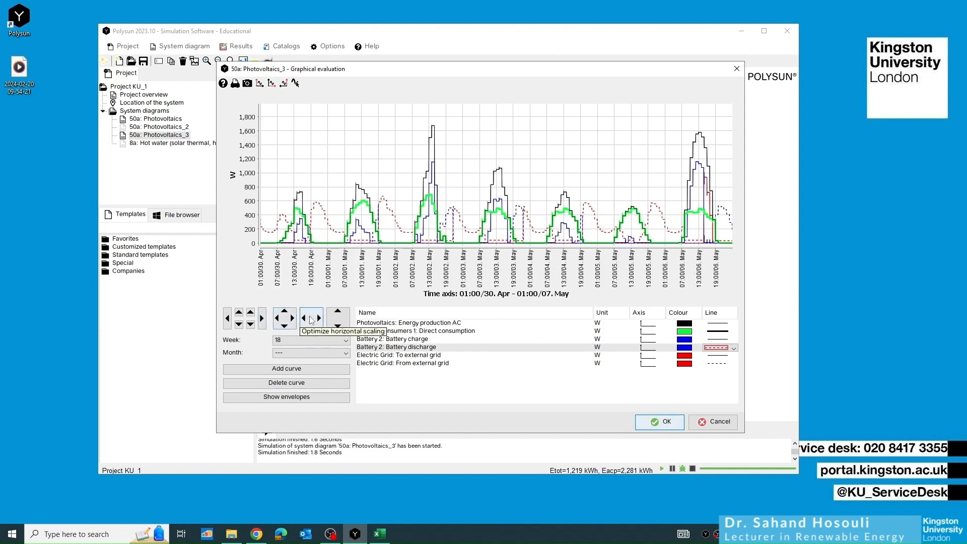
{"action": "left_click", "coordinate": [262, 318]}
{"action": "left_click", "coordinate": [262, 318]}
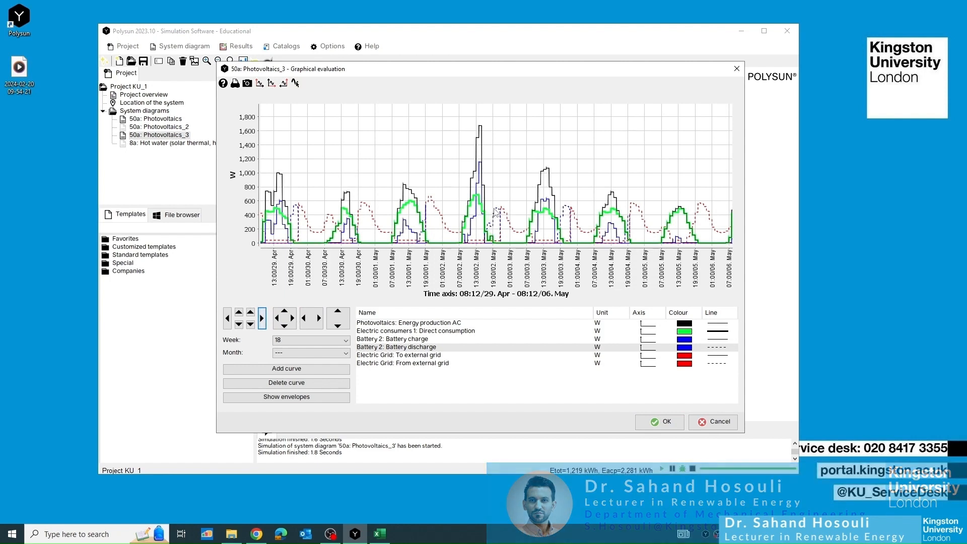
{"action": "left_click", "coordinate": [227, 319]}
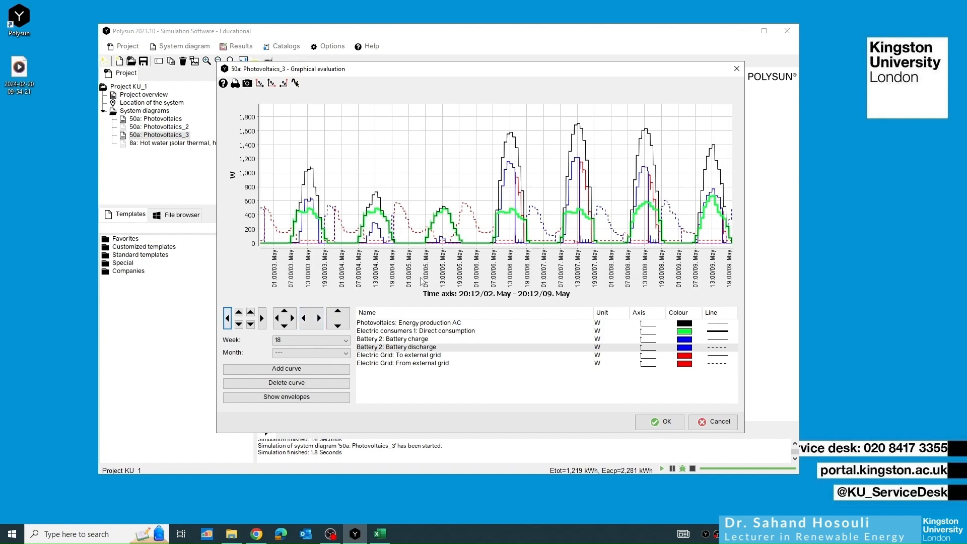
{"action": "left_click", "coordinate": [227, 320]}
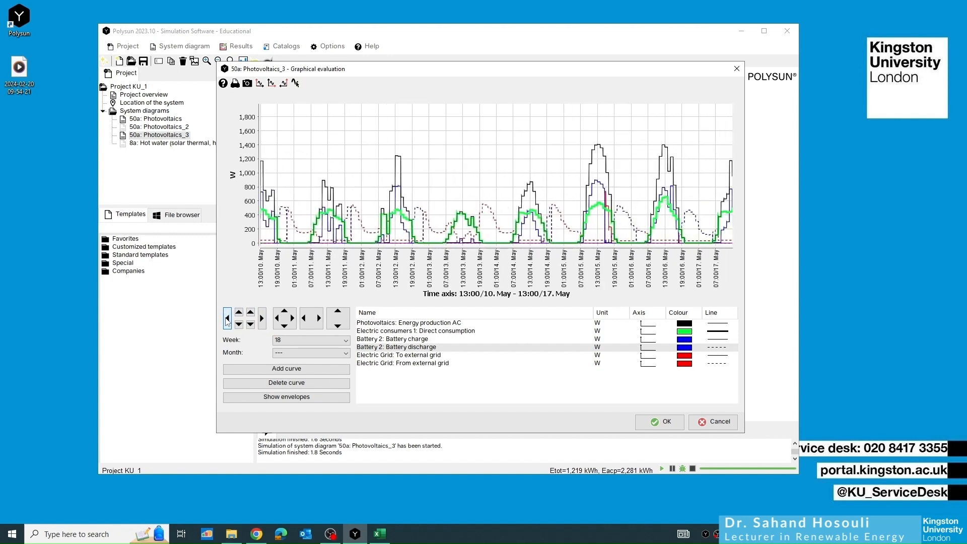
{"action": "left_click", "coordinate": [265, 320]}
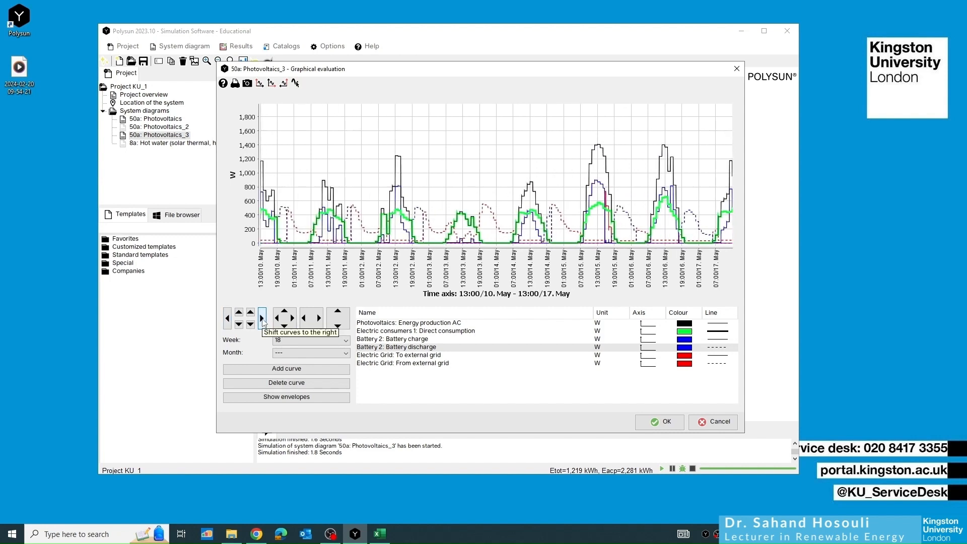
{"action": "left_click", "coordinate": [228, 322]}
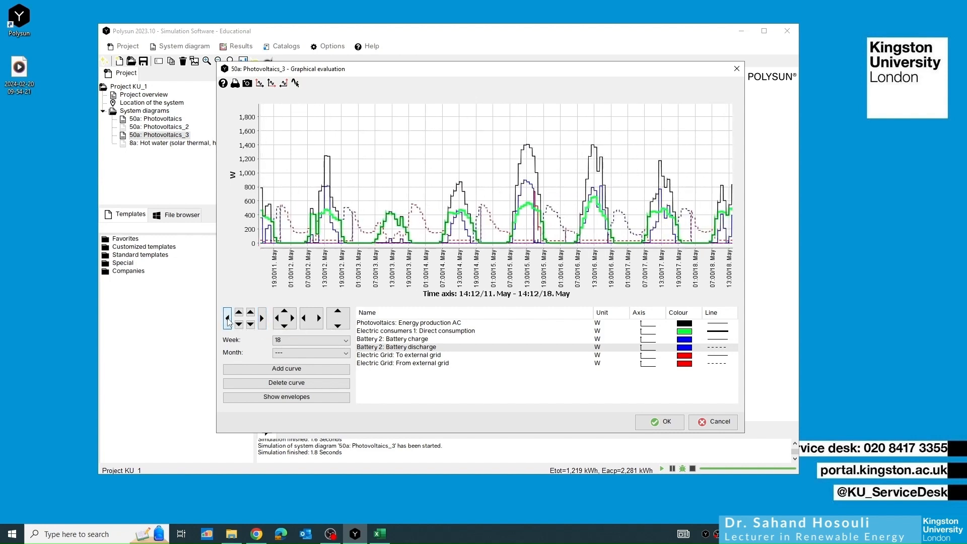
{"action": "left_click", "coordinate": [263, 319]}
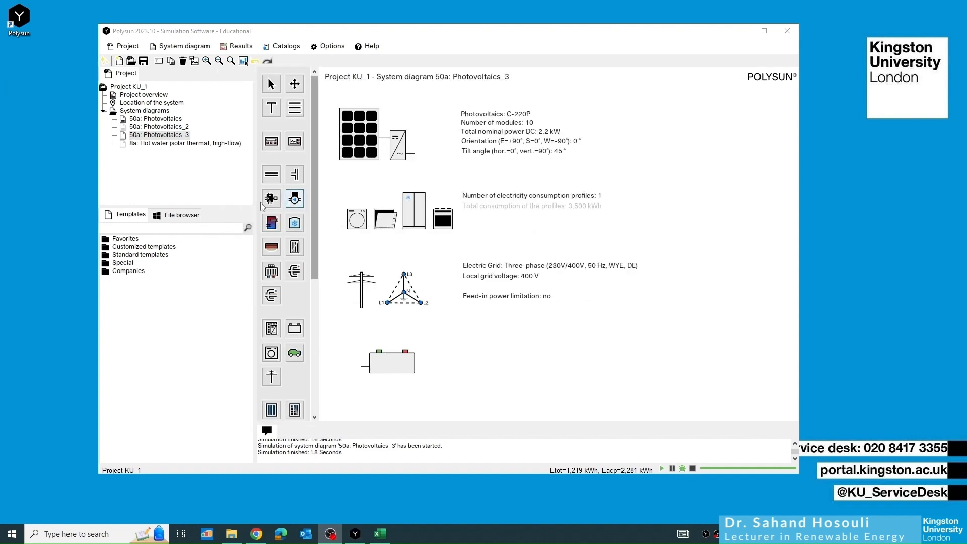
Step: Open a new graphical evaluation for 50a: Photovoltaics_3 and set its week to 19
{"action": "left_click", "coordinate": [239, 45]}
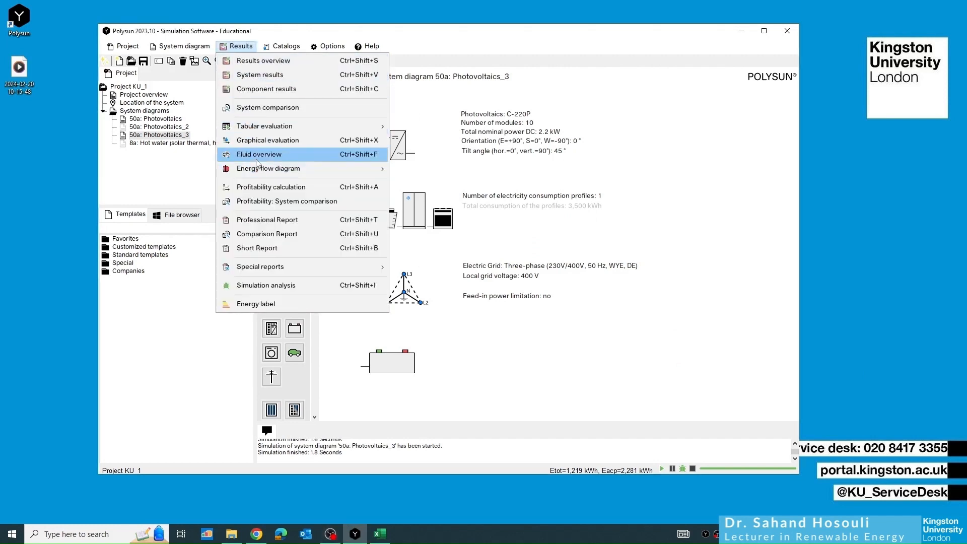
{"action": "left_click", "coordinate": [259, 141]}
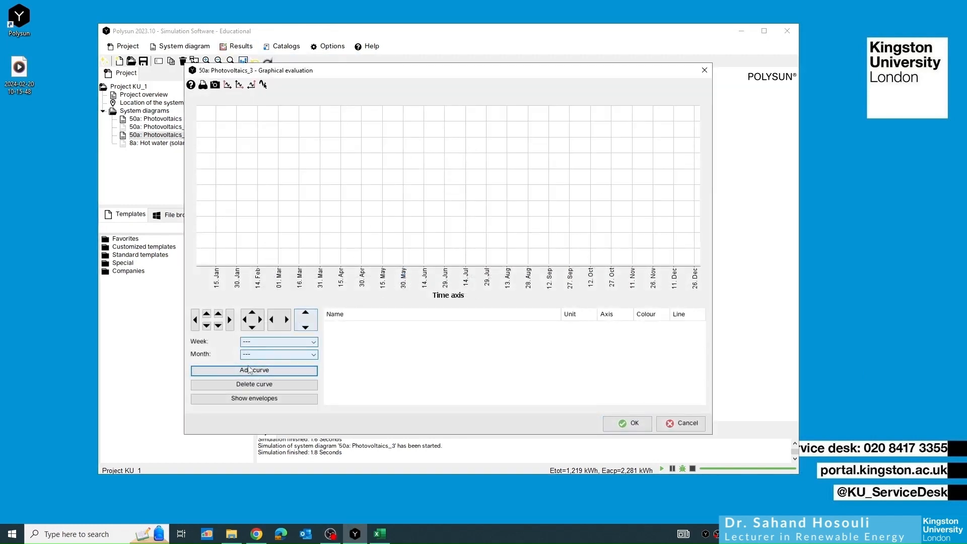
{"action": "left_click", "coordinate": [271, 341]}
{"action": "scroll", "coordinate": [265, 377], "scroll_direction": "down", "scroll_amount": 5}
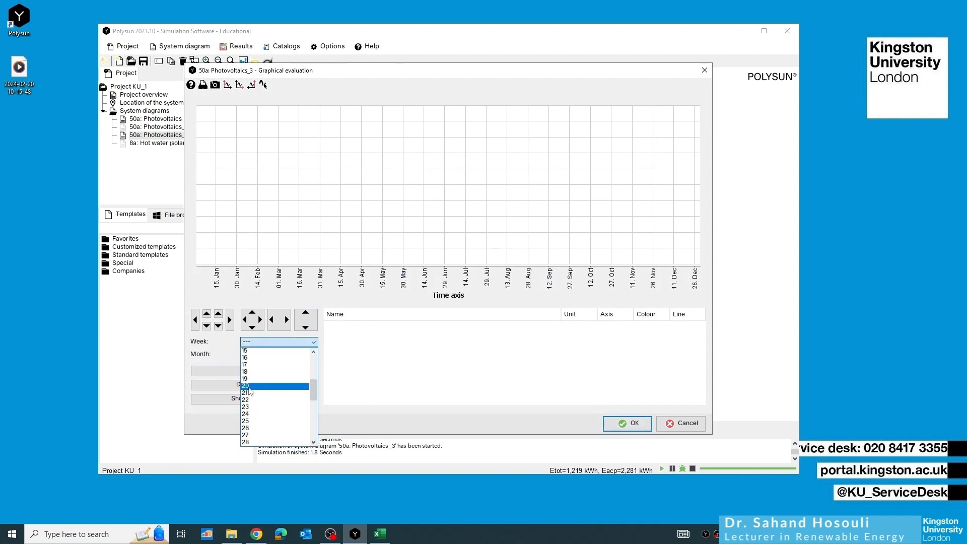
{"action": "left_click", "coordinate": [265, 378]}
Step: Add the Photovoltaics curve Energy production AC (Qinv) to the empty week 19 graph
{"action": "left_click", "coordinate": [246, 373]}
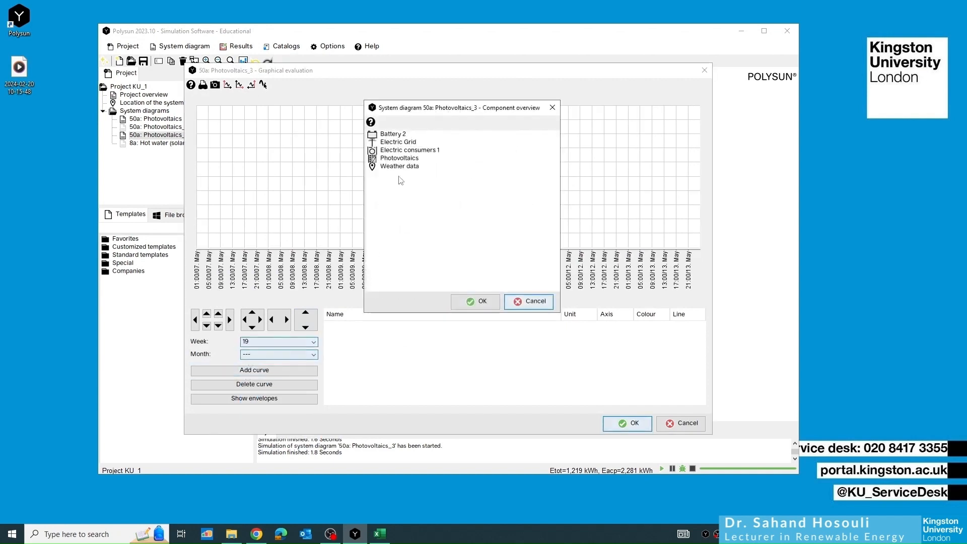
{"action": "left_click", "coordinate": [383, 135]}
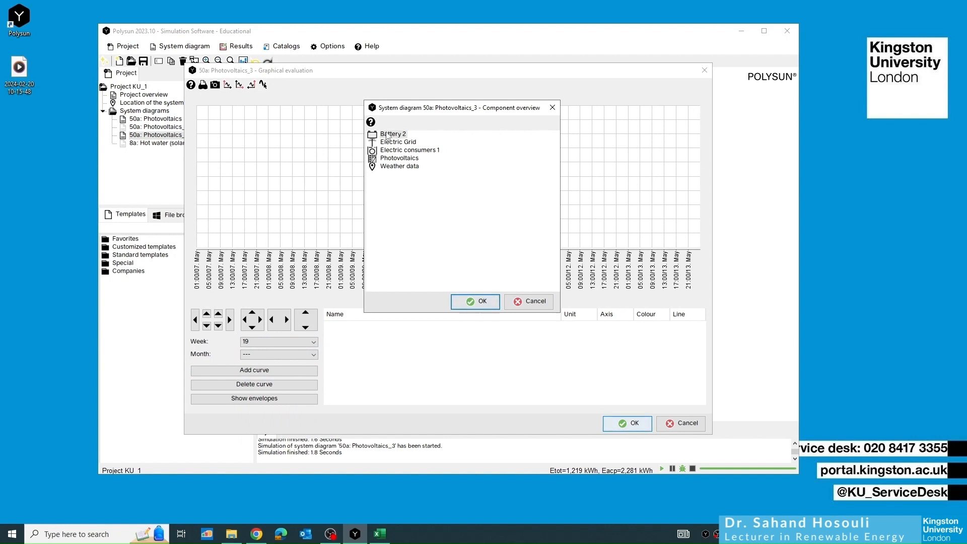
{"action": "double_click", "coordinate": [392, 159]}
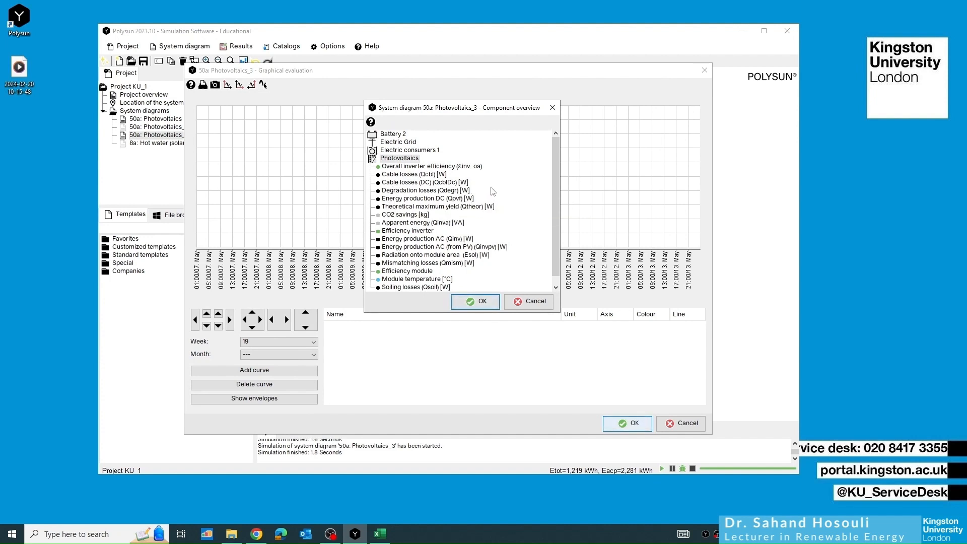
{"action": "scroll", "coordinate": [492, 191], "scroll_direction": "down", "scroll_amount": 1}
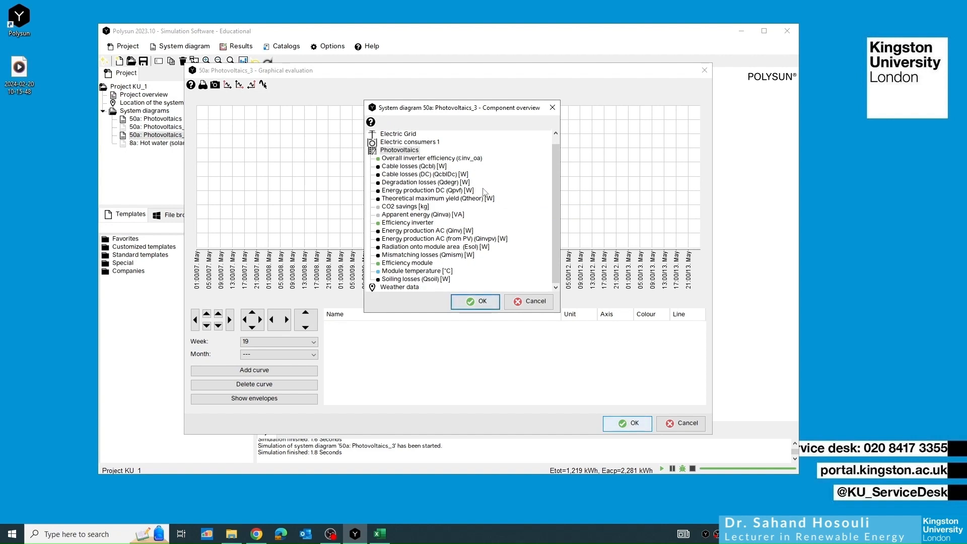
{"action": "scroll", "coordinate": [486, 191], "scroll_direction": "up", "scroll_amount": 1}
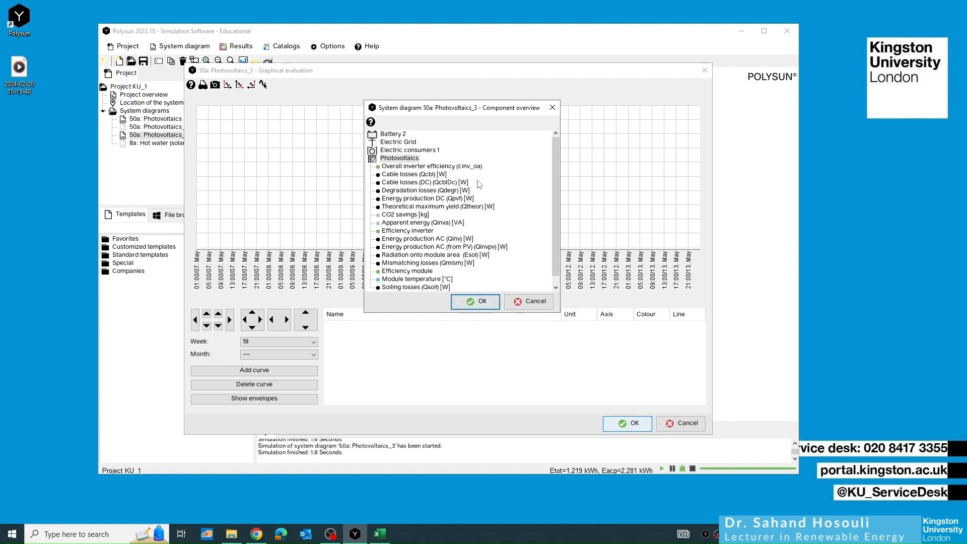
{"action": "double_click", "coordinate": [415, 241]}
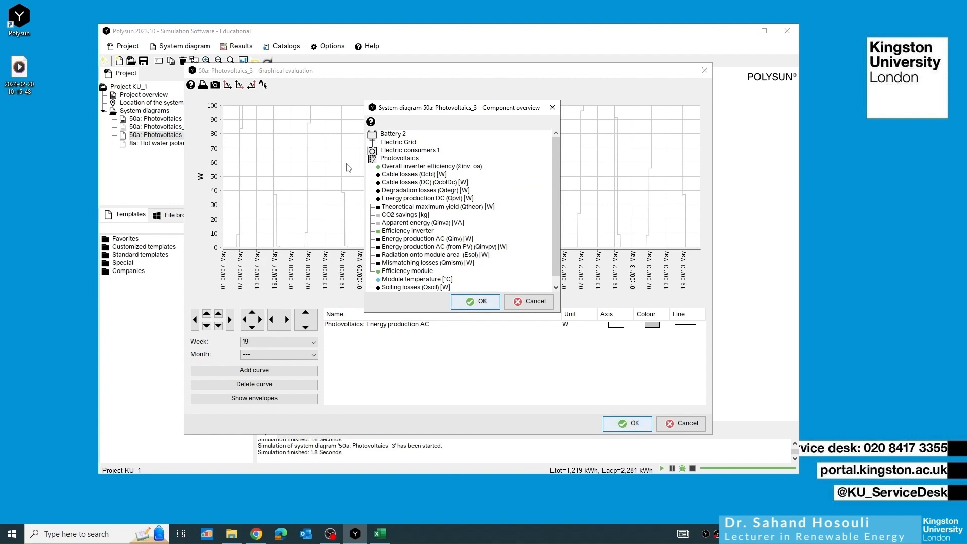
Step: Add the Electricity consumption (Ecs) curve of Electric consumers 1 to the week 19 graph
{"action": "double_click", "coordinate": [391, 150]}
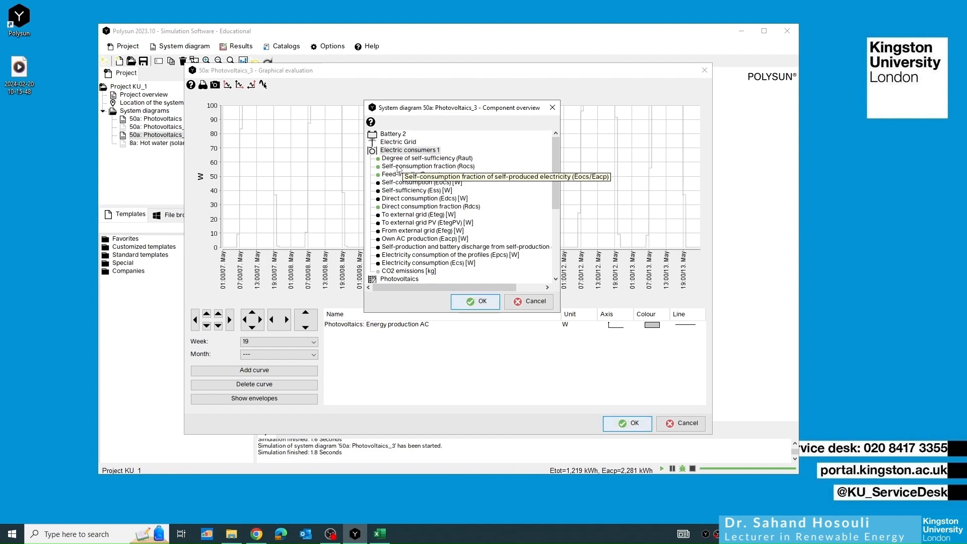
{"action": "left_click", "coordinate": [401, 263]}
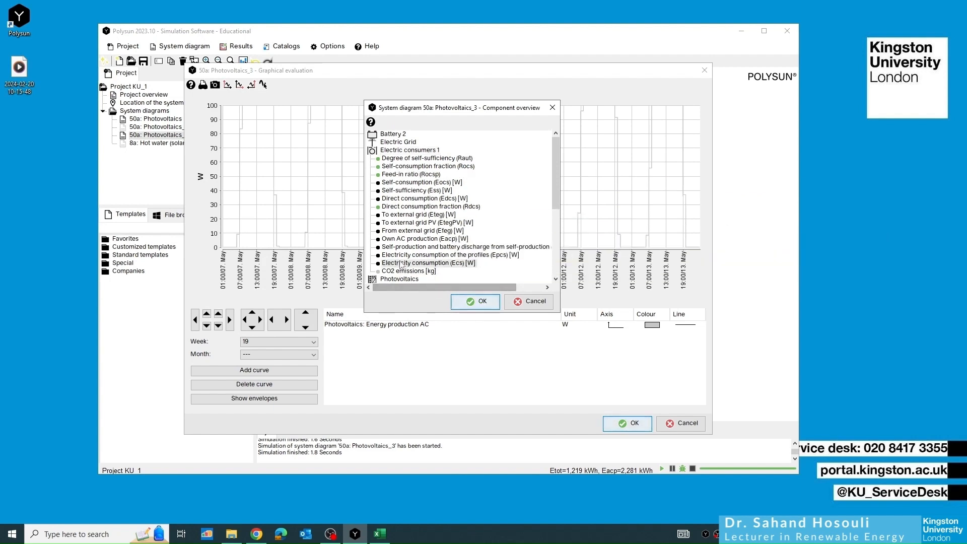
{"action": "double_click", "coordinate": [402, 263]}
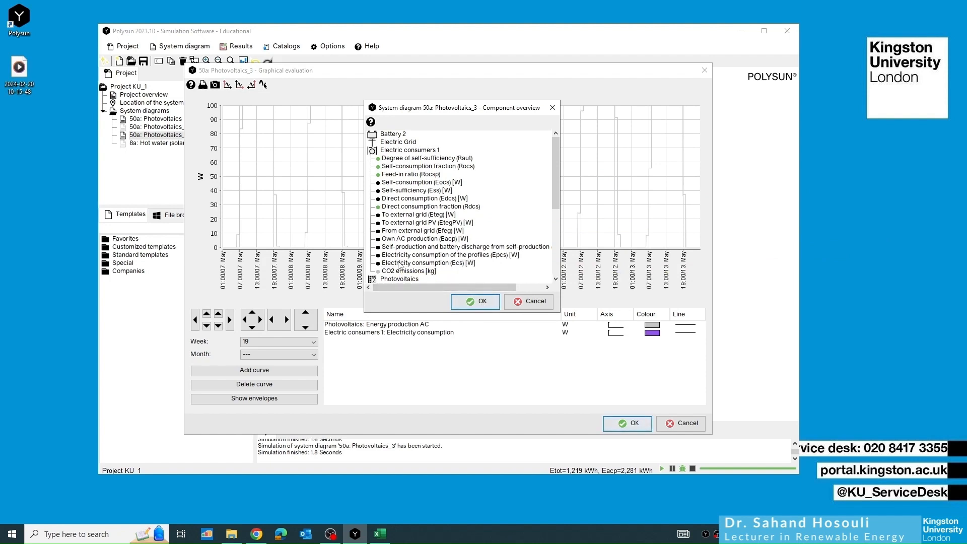
Step: Add the Direct consumption (Edcs) curve of Electric consumers 1 to the week 19 graph and optimize the vertical scaling
{"action": "left_click", "coordinate": [400, 200]}
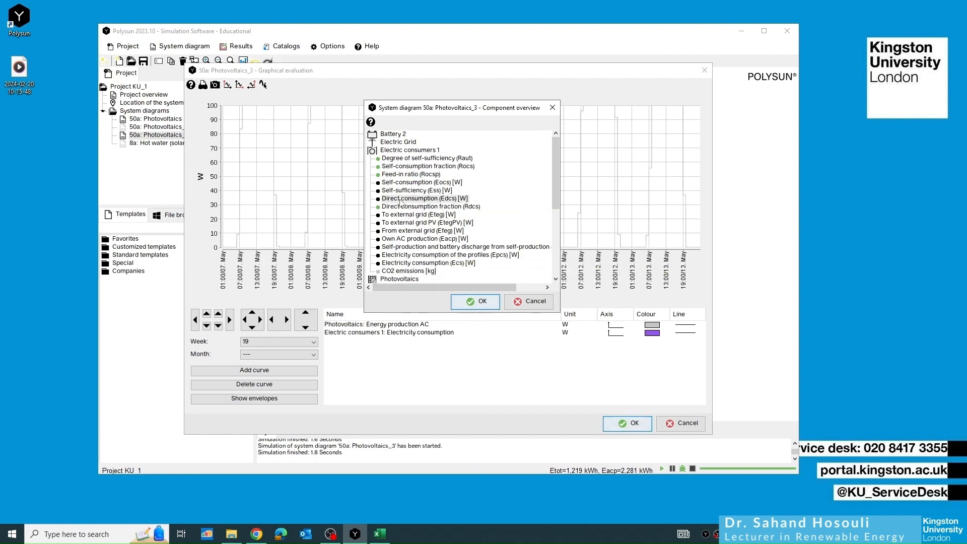
{"action": "left_click", "coordinate": [476, 301]}
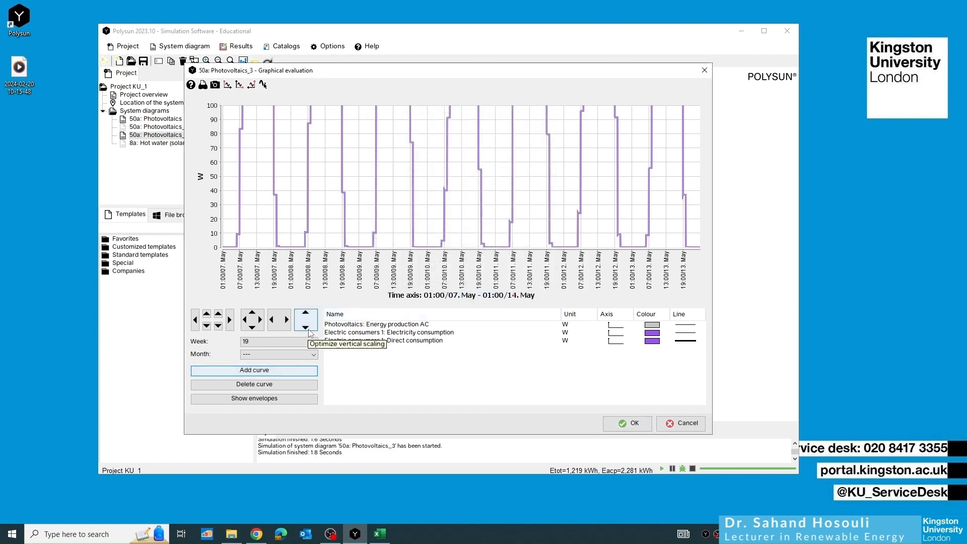
{"action": "left_click", "coordinate": [309, 330]}
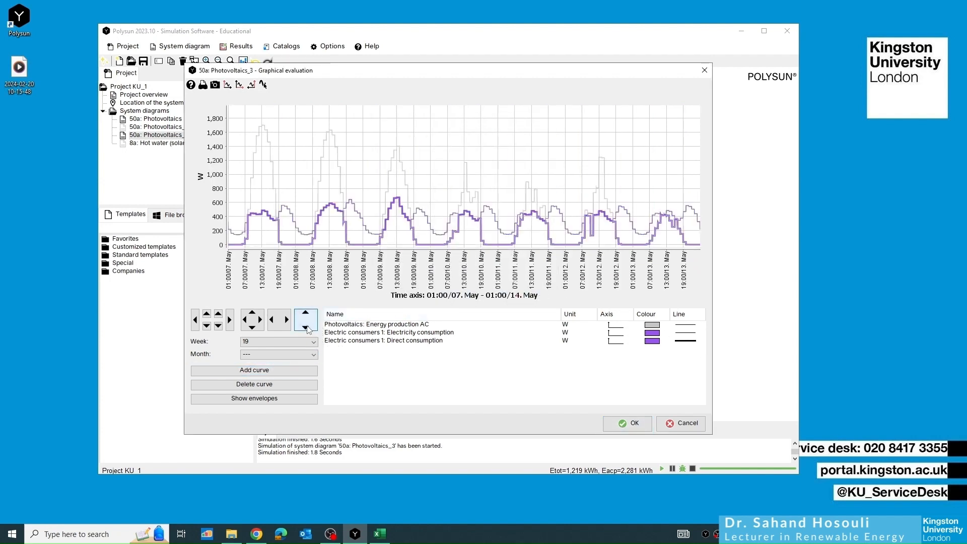
Step: Colour the Energy production AC curve black and the Direct consumption curve yellow
{"action": "left_click", "coordinate": [652, 325]}
{"action": "left_click", "coordinate": [552, 329]}
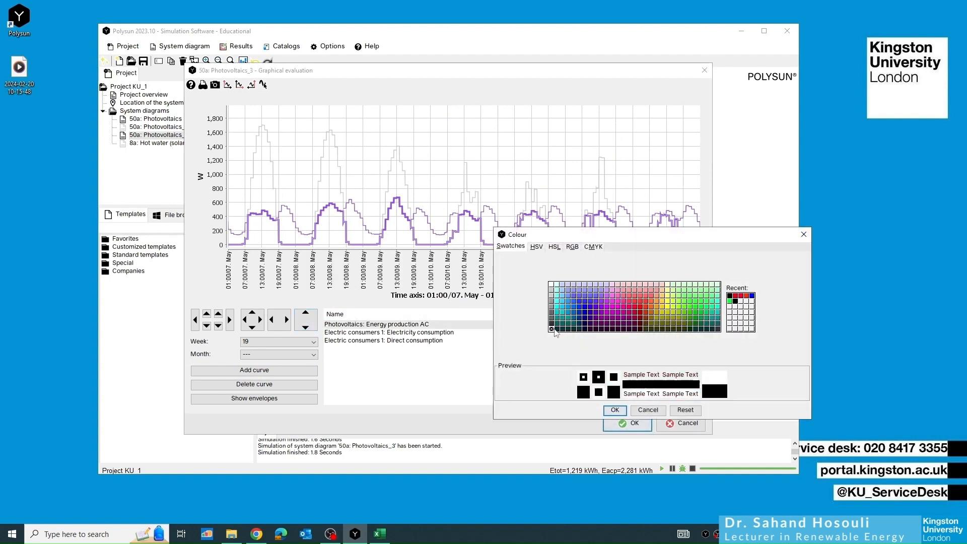
{"action": "left_click", "coordinate": [615, 409]}
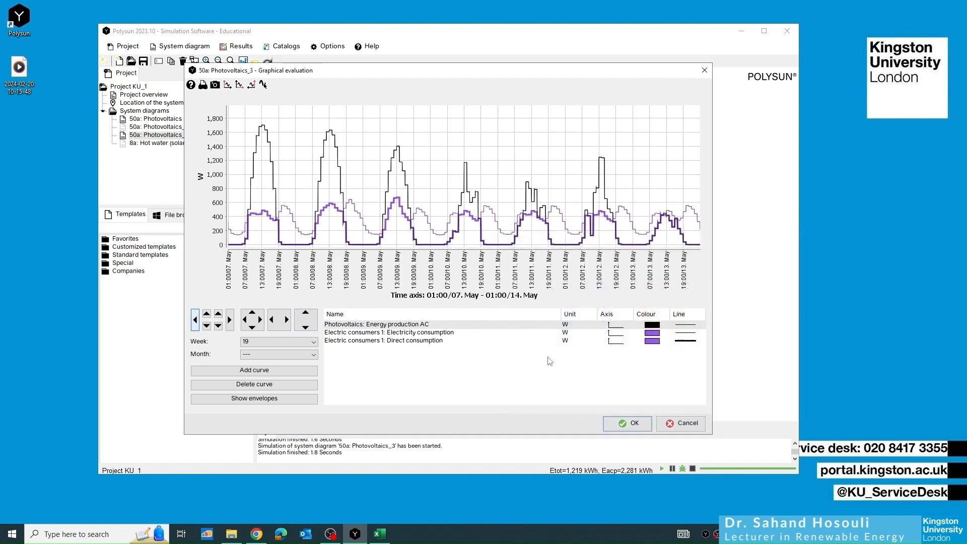
{"action": "left_click", "coordinate": [654, 341]}
{"action": "left_click", "coordinate": [668, 319]}
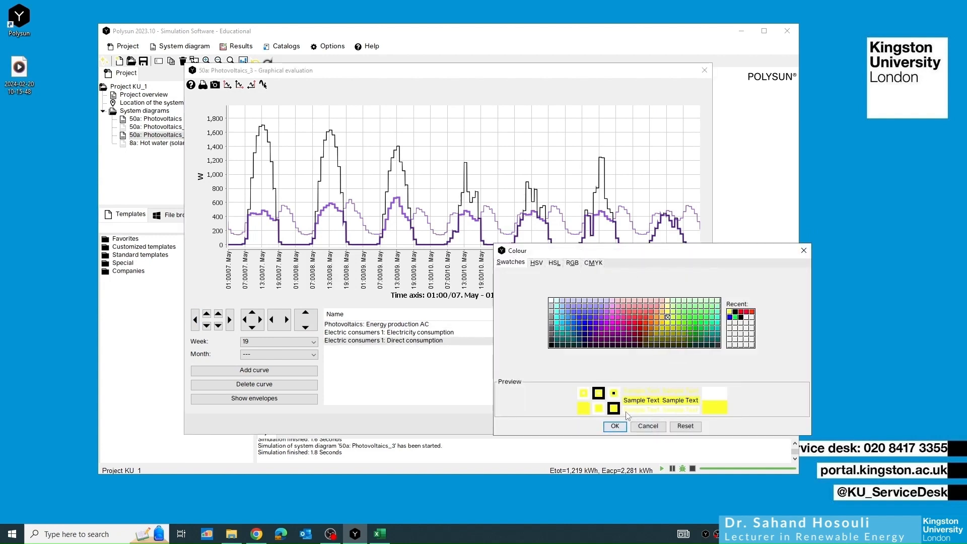
{"action": "left_click", "coordinate": [612, 428]}
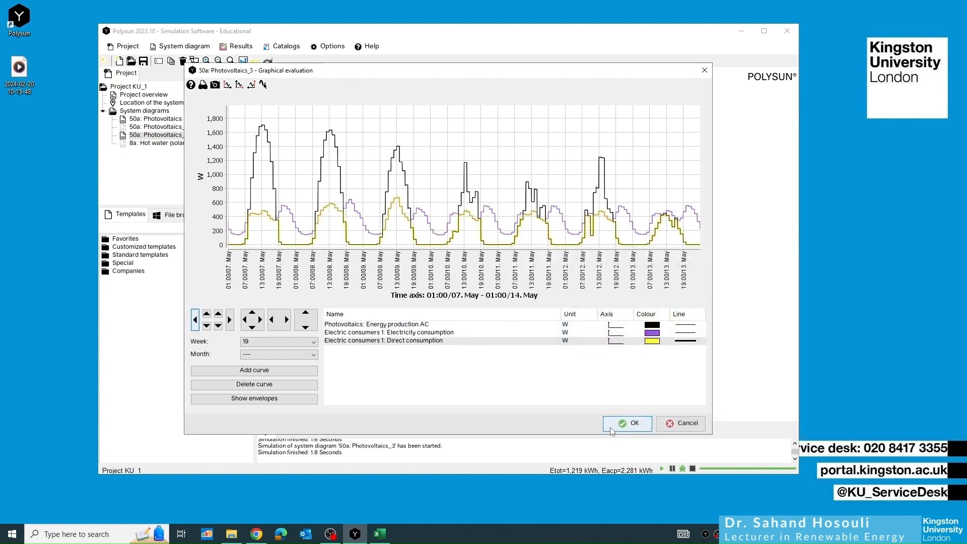
Step: Colour the Electricity consumption curve of Electric consumers 1 red and compare the three curves
{"action": "left_click", "coordinate": [651, 332]}
{"action": "left_click", "coordinate": [659, 310]}
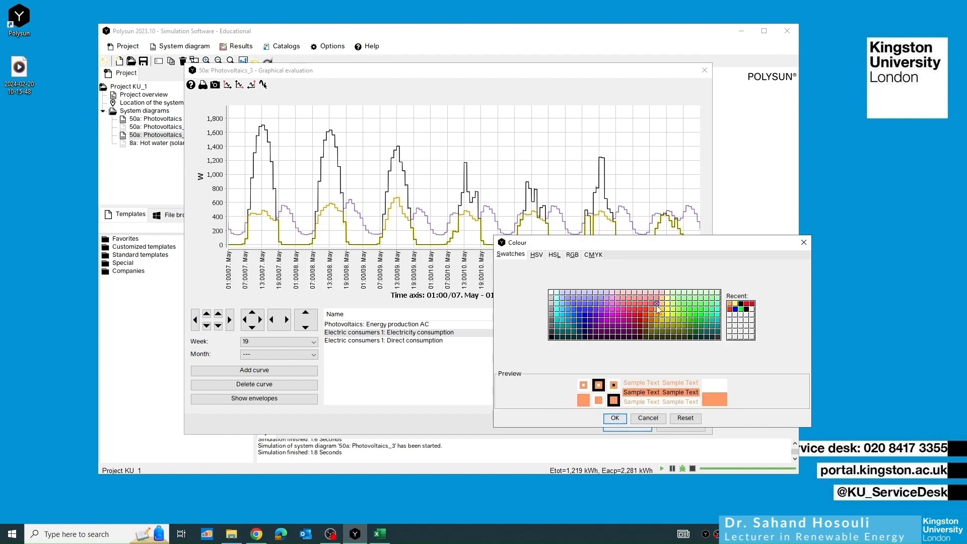
{"action": "left_click", "coordinate": [635, 310]}
{"action": "left_click", "coordinate": [614, 417]}
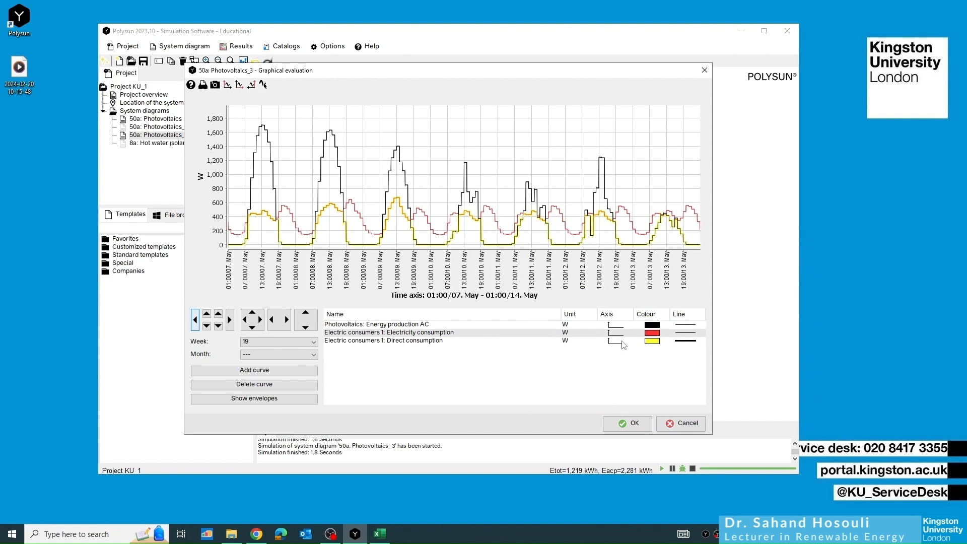
{"action": "mouse_move", "coordinate": [415, 345]}
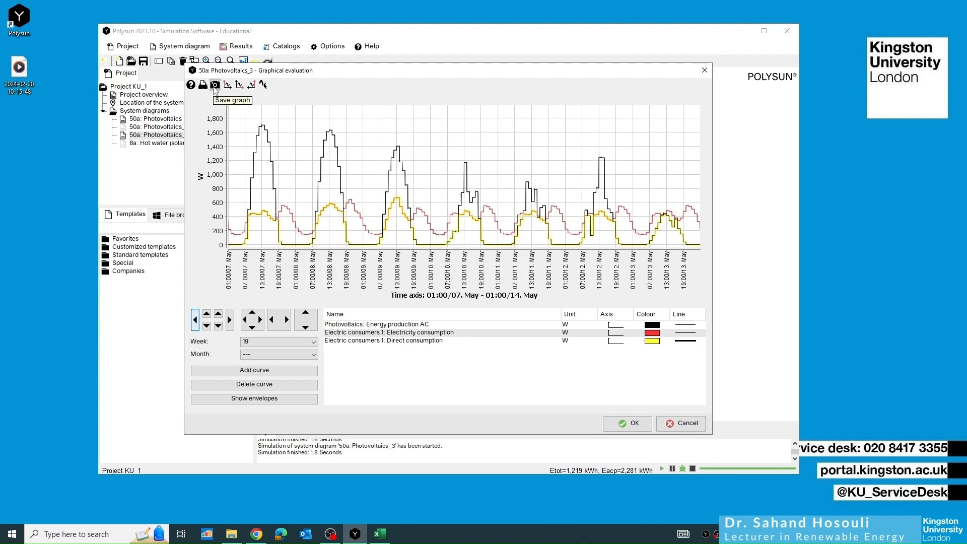
Step: Check the file formats offered for saving the graph without saving it, and close the graphical evaluation
{"action": "left_click", "coordinate": [215, 85]}
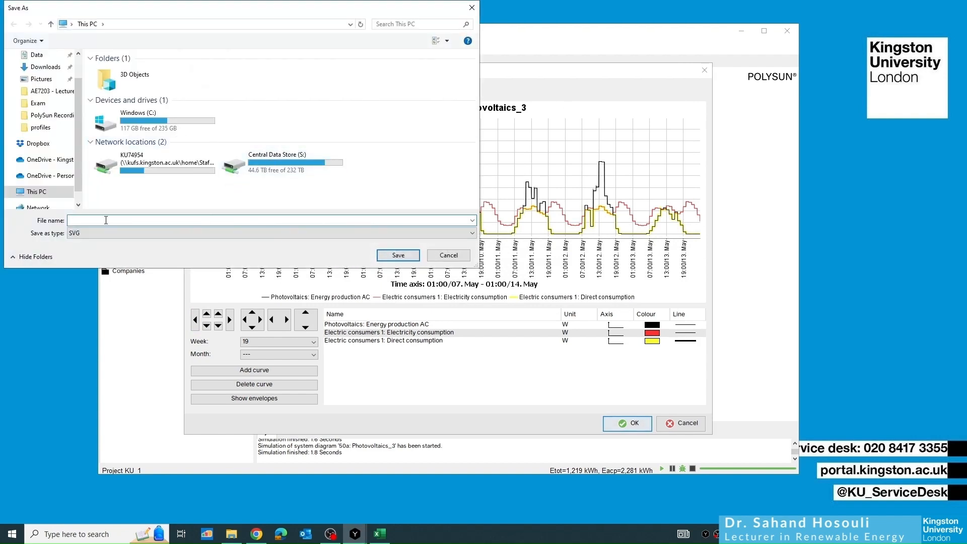
{"action": "left_click", "coordinate": [83, 235]}
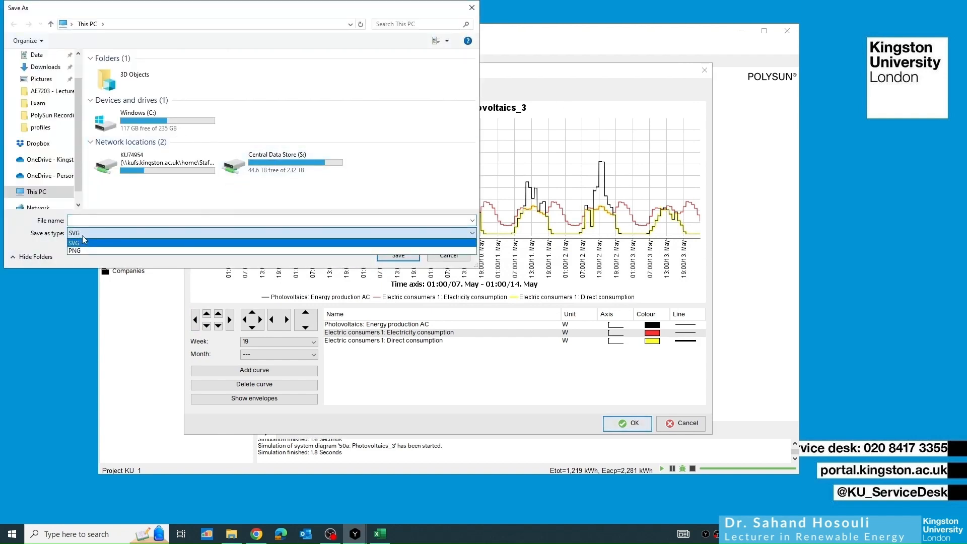
{"action": "left_click", "coordinate": [83, 242]}
{"action": "left_click", "coordinate": [448, 255]}
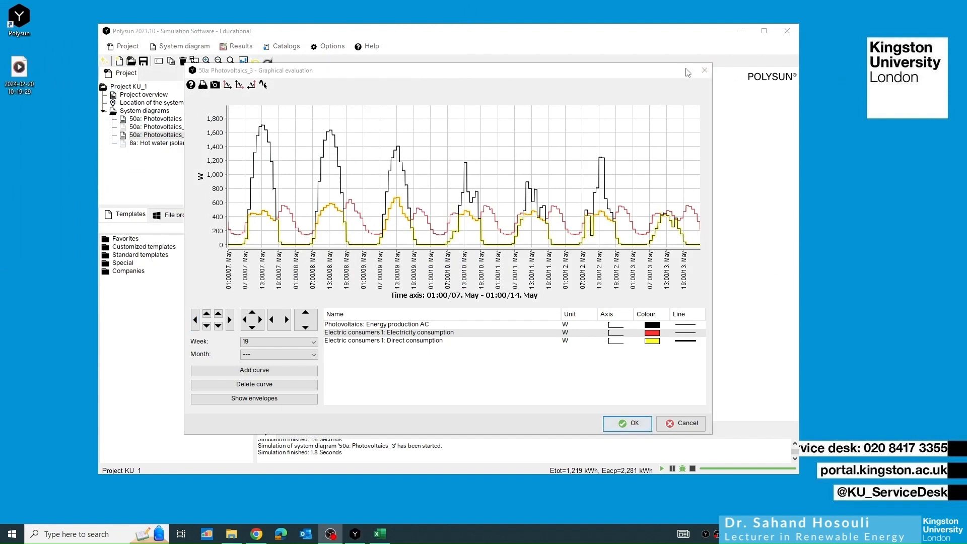
{"action": "left_click", "coordinate": [703, 72]}
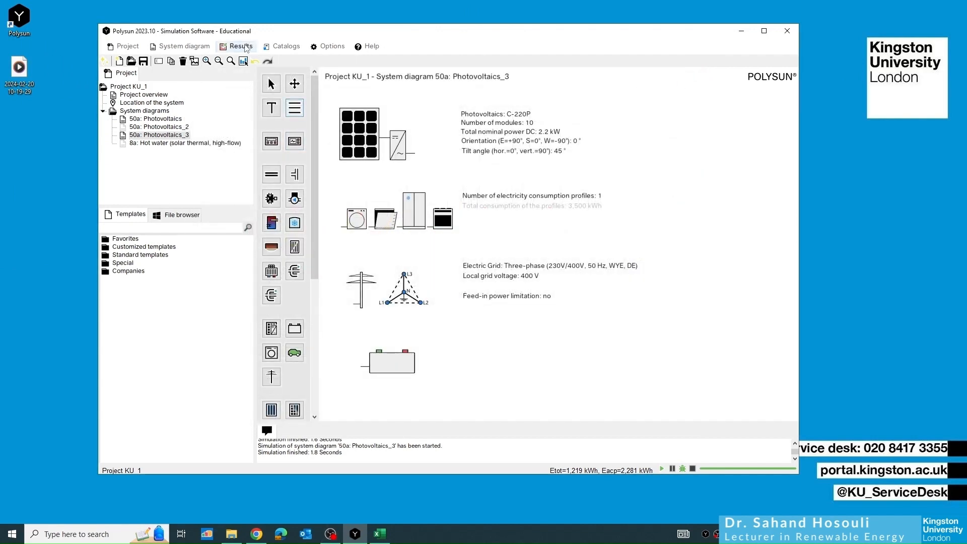
Step: View the tabular evaluation with hourly values for 50a: Photovoltaics_3 and close it
{"action": "left_click", "coordinate": [245, 47]}
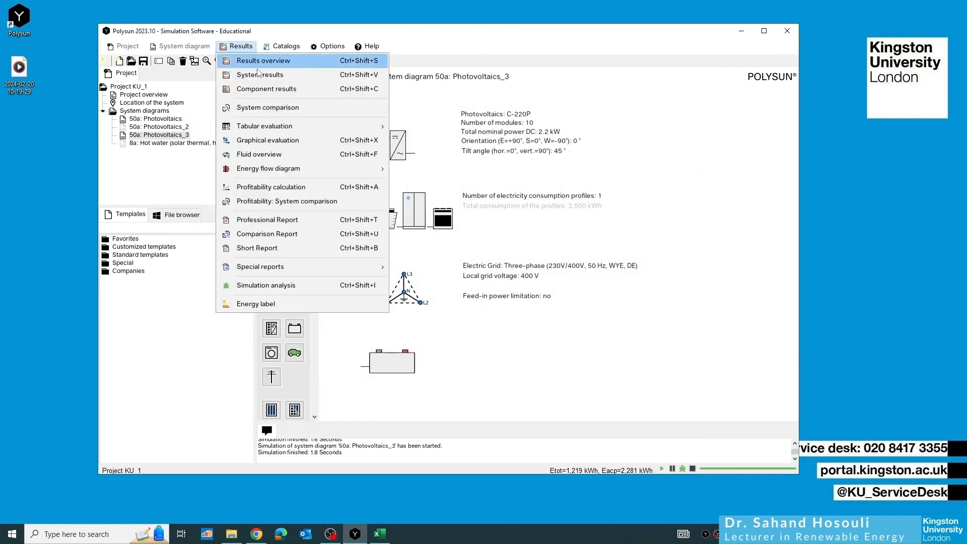
{"action": "mouse_move", "coordinate": [303, 130]}
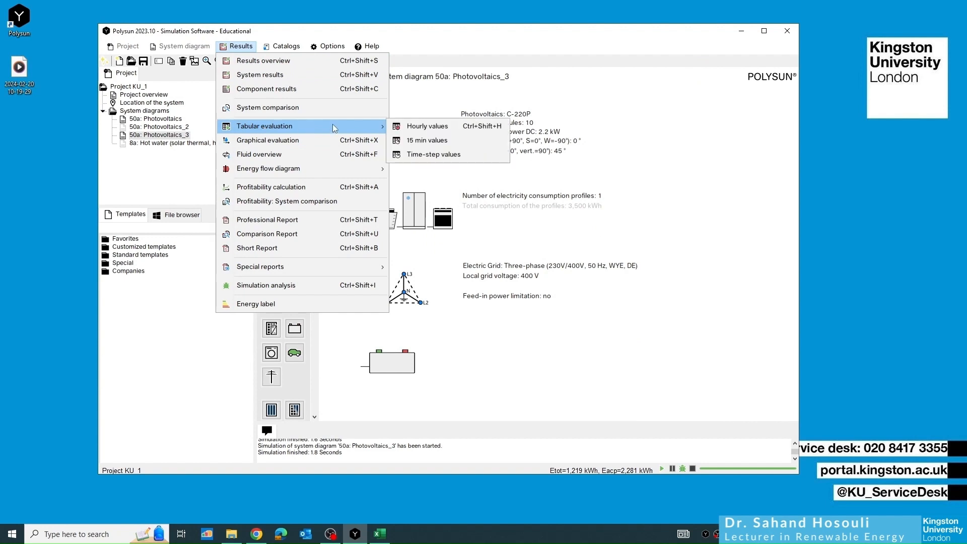
{"action": "left_click", "coordinate": [488, 128]}
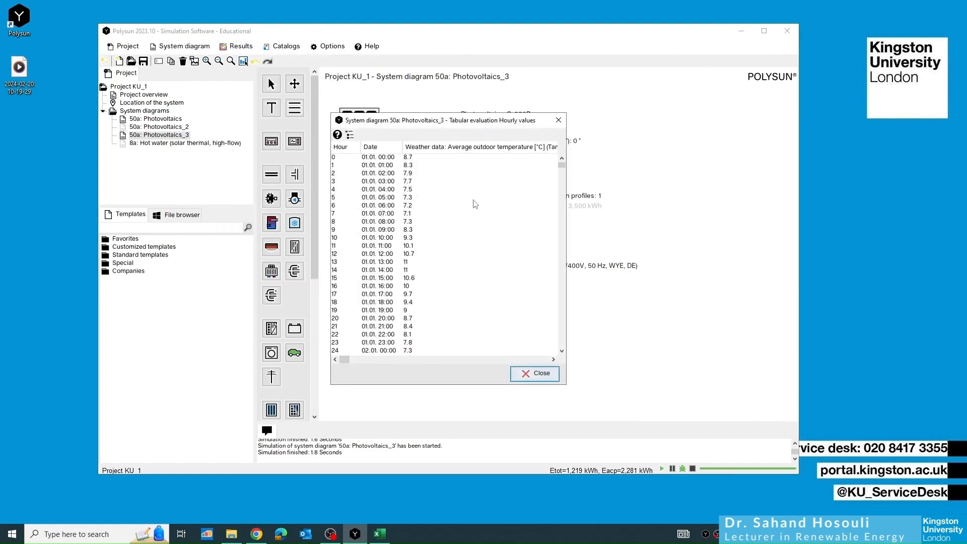
{"action": "mouse_move", "coordinate": [560, 168]}
{"action": "left_mouse_down"}
{"action": "mouse_move", "coordinate": [551, 321]}
{"action": "mouse_move", "coordinate": [559, 162]}
{"action": "left_mouse_up"}
{"action": "left_click", "coordinate": [556, 122]}
Step: Generate the Professional Report of 50a: Photovoltaics_3 as a PDF document and examine its first page down to the report creator section
{"action": "left_click", "coordinate": [241, 46]}
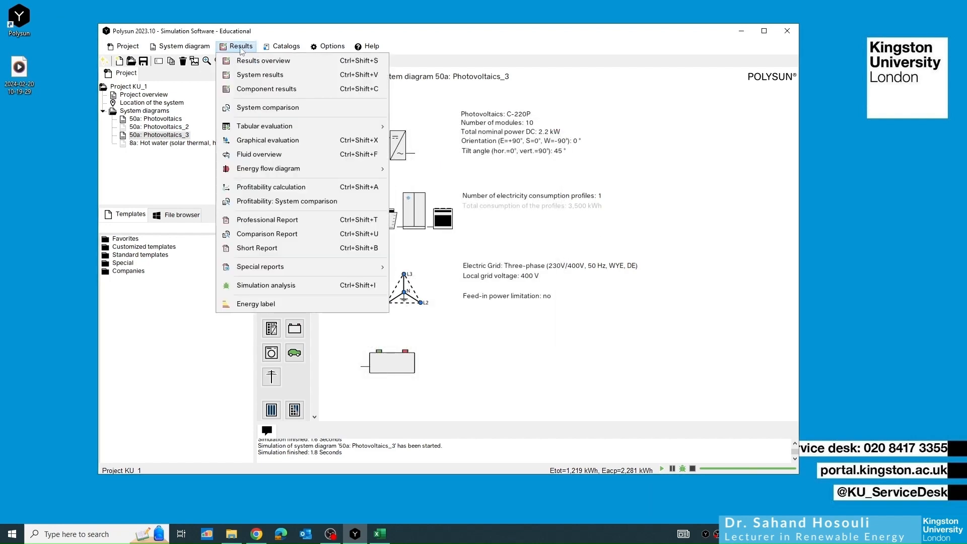
{"action": "left_click", "coordinate": [268, 225]}
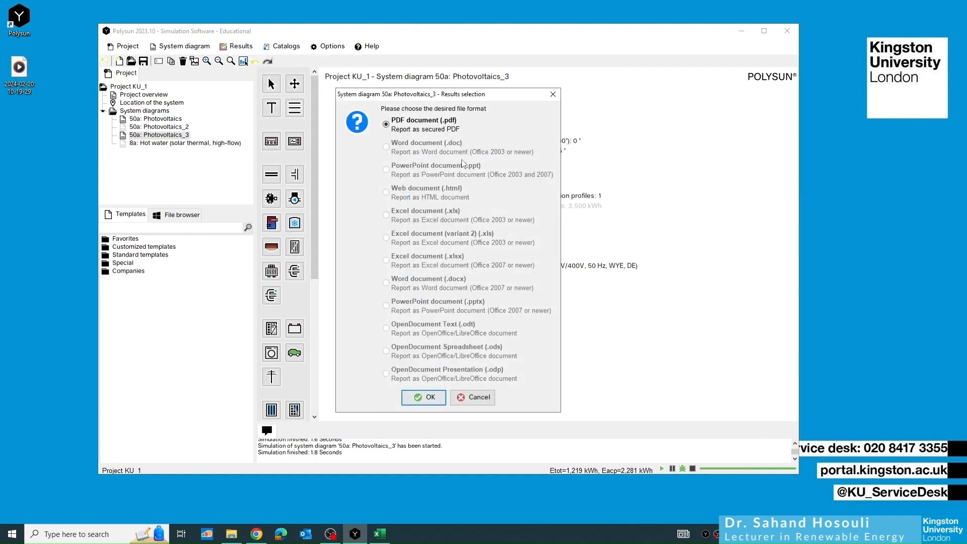
{"action": "left_click", "coordinate": [423, 398]}
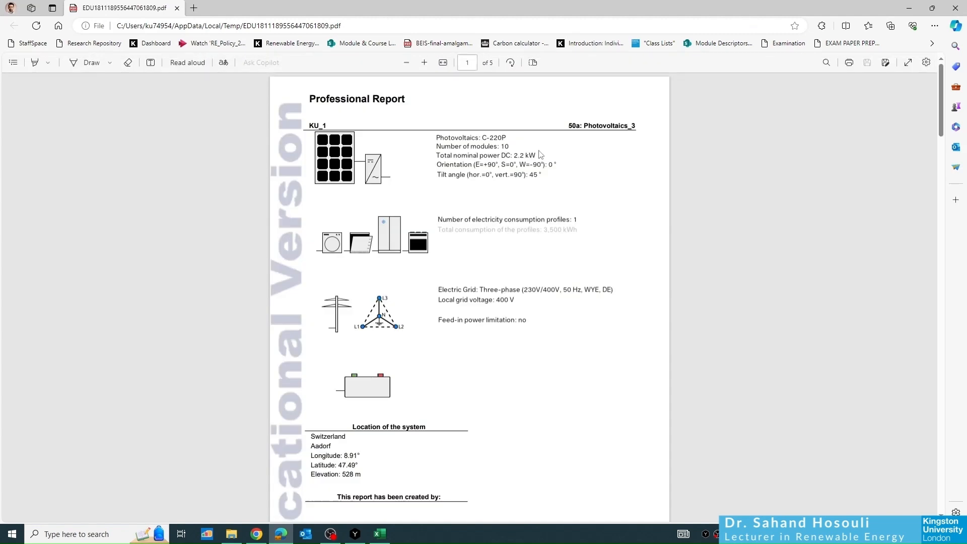
{"action": "scroll", "coordinate": [540, 154], "scroll_direction": "down", "scroll_amount": 2}
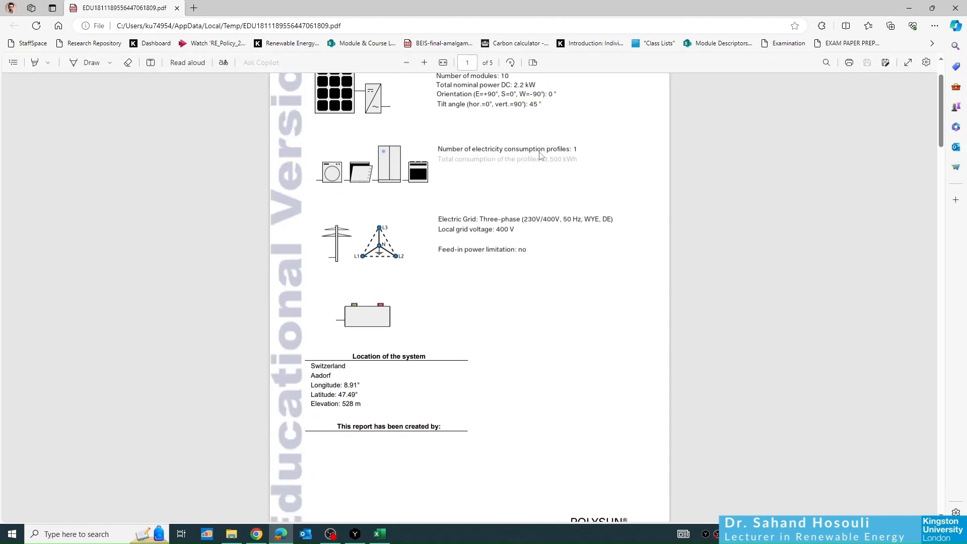
{"action": "scroll", "coordinate": [549, 157], "scroll_direction": "up", "scroll_amount": 2}
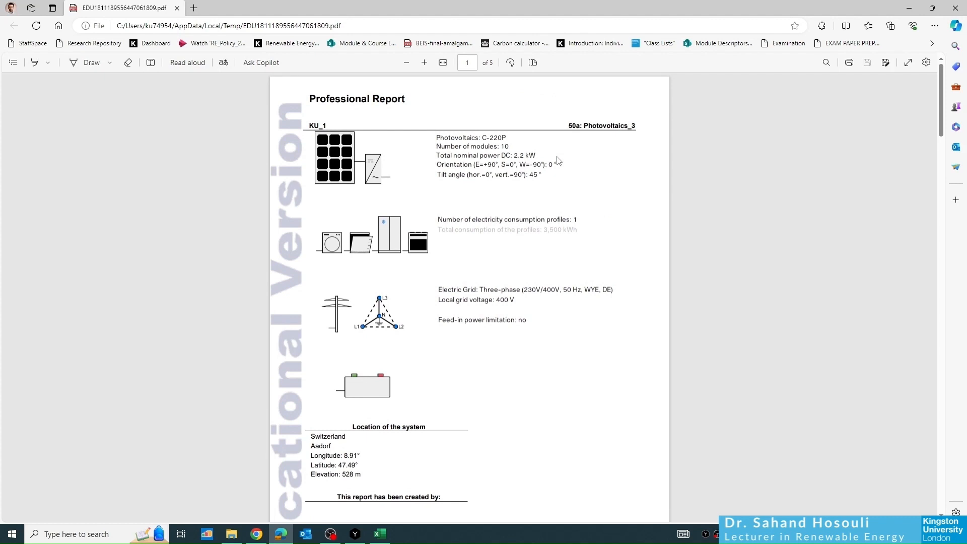
{"action": "left_click_drag", "start_coordinate": [937, 117], "coordinate": [912, 119]}
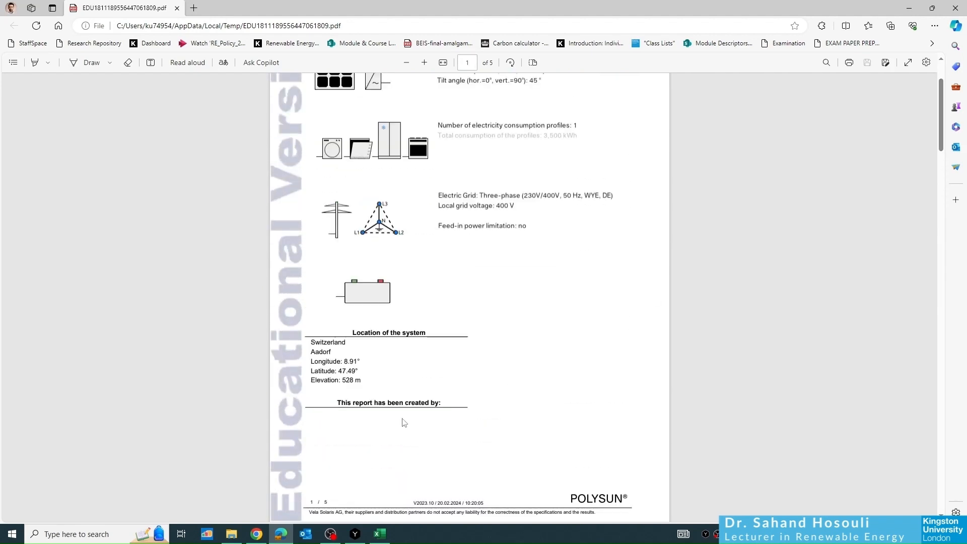
{"action": "left_click_drag", "start_coordinate": [337, 404], "coordinate": [459, 401]}
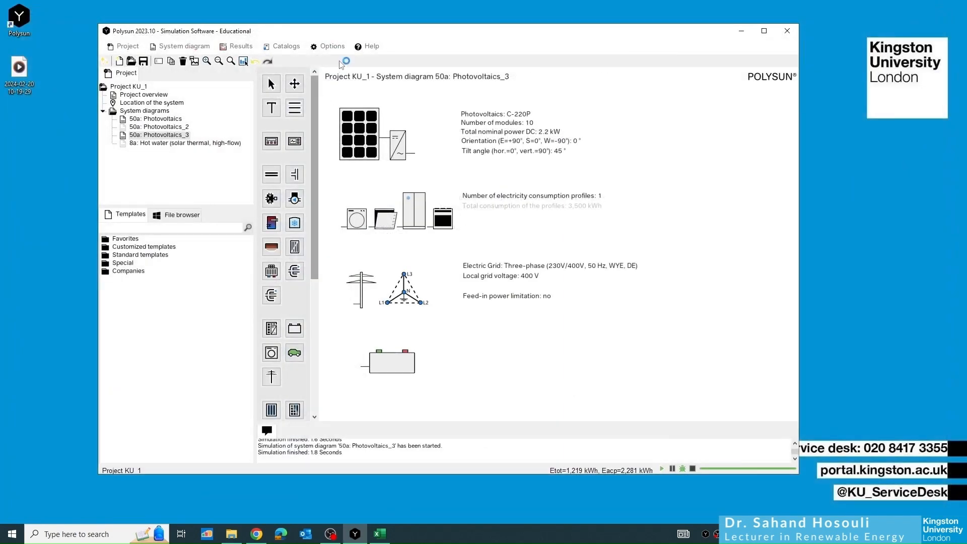
Step: Enter the report creator's full name in the report settings and save the settings
{"action": "left_click", "coordinate": [337, 48]}
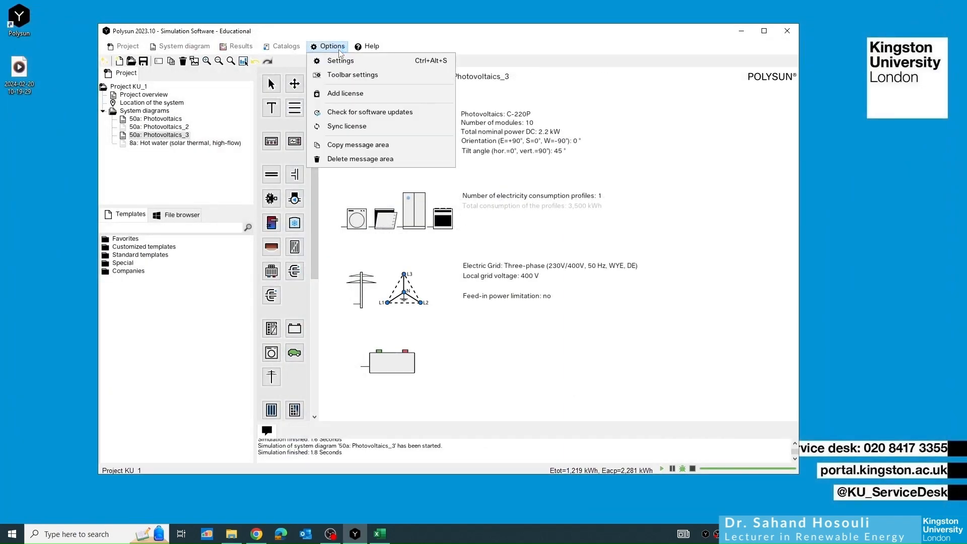
{"action": "left_click", "coordinate": [334, 61]}
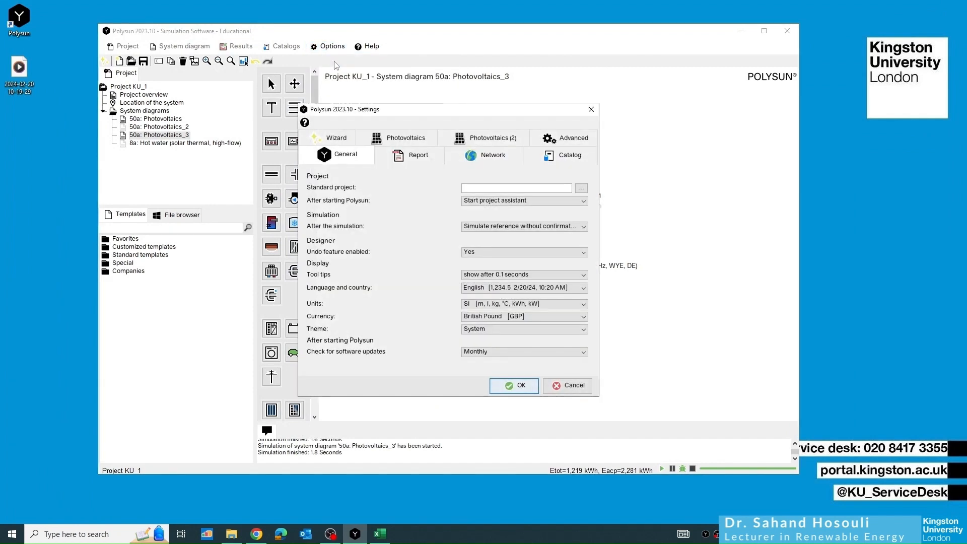
{"action": "left_click", "coordinate": [404, 160]}
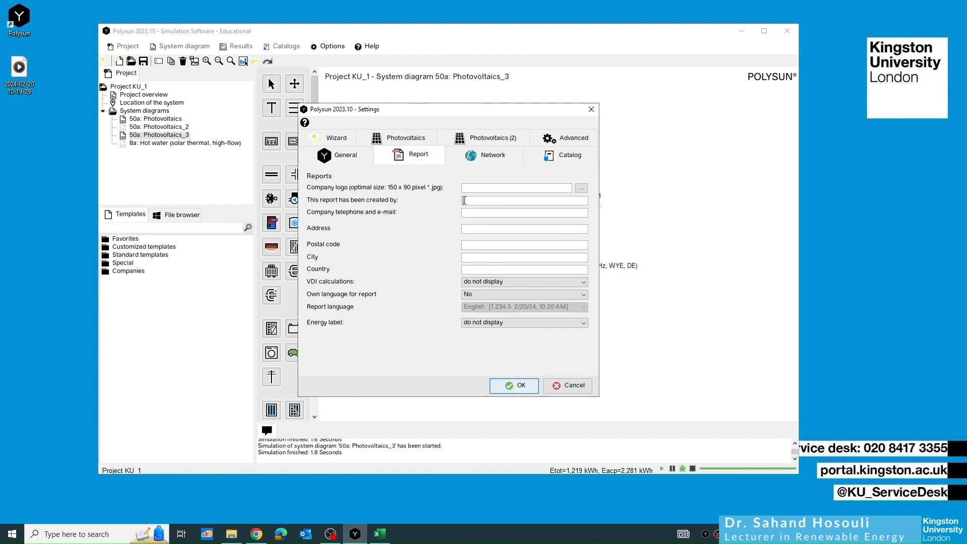
{"action": "type", "text": "SAhand Hosouli"}
{"action": "left_click", "coordinate": [514, 386]}
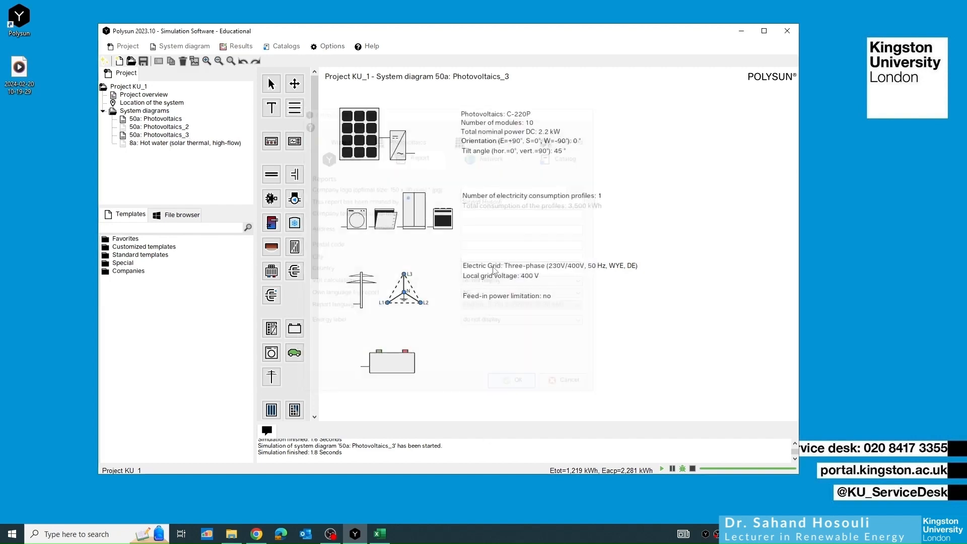
Step: Regenerate the Professional Report of 50a: Photovoltaics_3 as a PDF document and check its creator entry and annual overview
{"action": "left_click", "coordinate": [241, 46]}
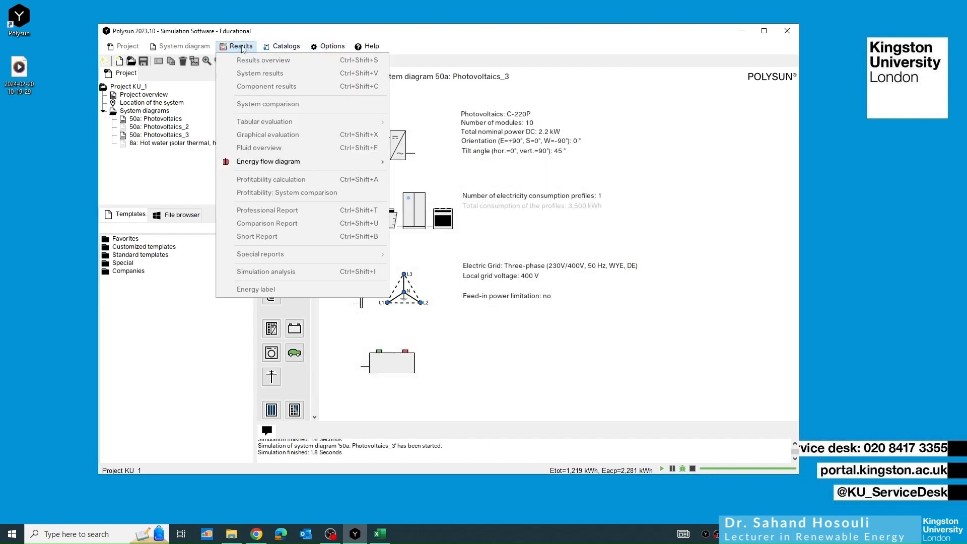
{"action": "left_click", "coordinate": [525, 142]}
{"action": "left_click", "coordinate": [241, 46]}
{"action": "left_click", "coordinate": [241, 47]}
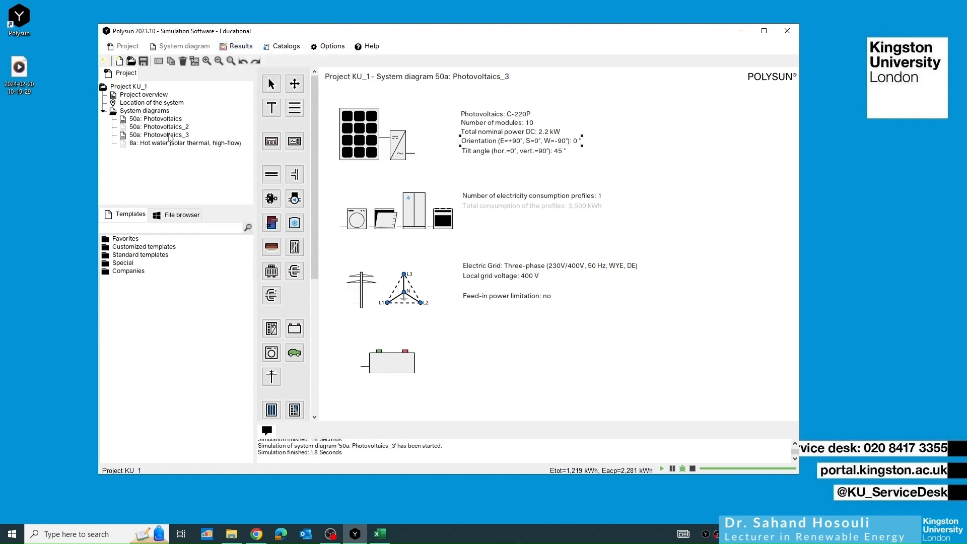
{"action": "left_click", "coordinate": [171, 134]}
{"action": "left_click", "coordinate": [225, 47]}
{"action": "left_click", "coordinate": [144, 137]}
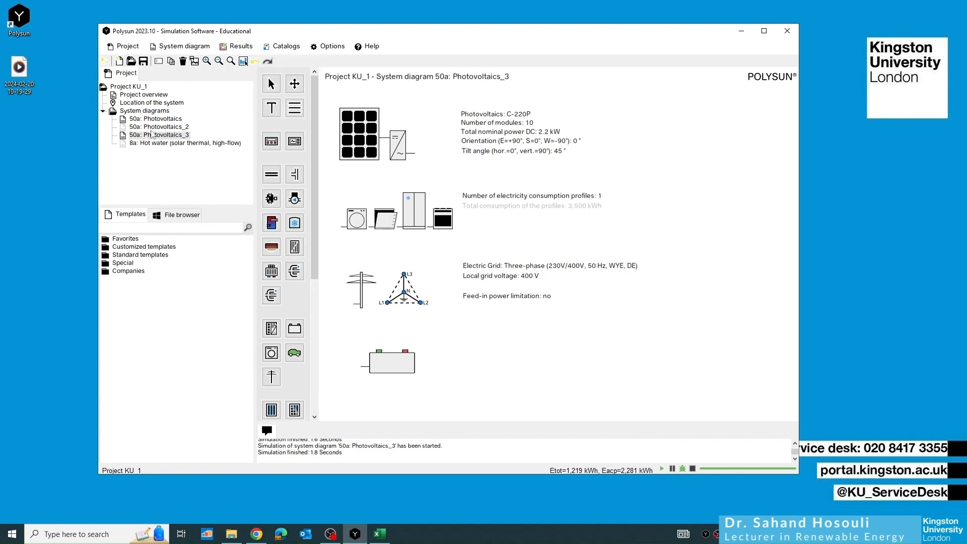
{"action": "left_click", "coordinate": [233, 46]}
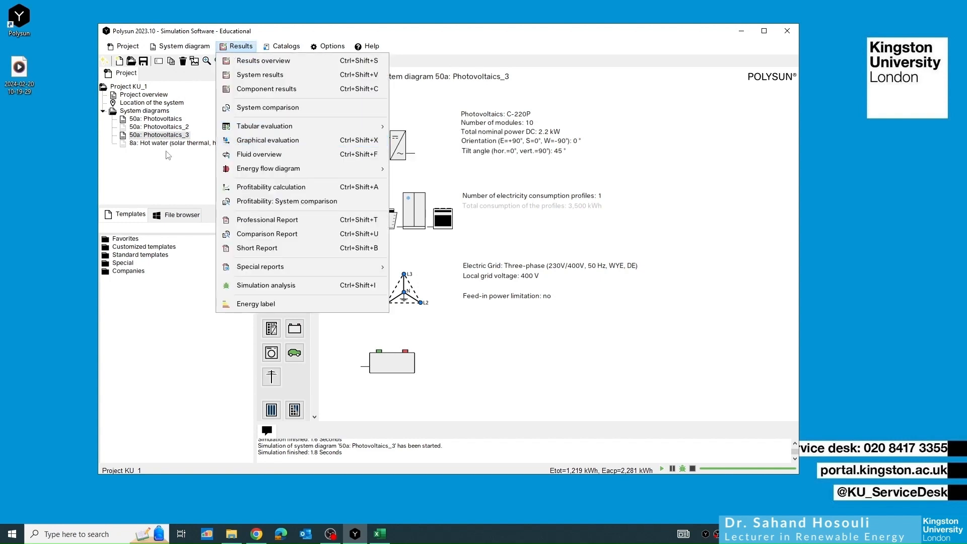
{"action": "left_click", "coordinate": [270, 222]}
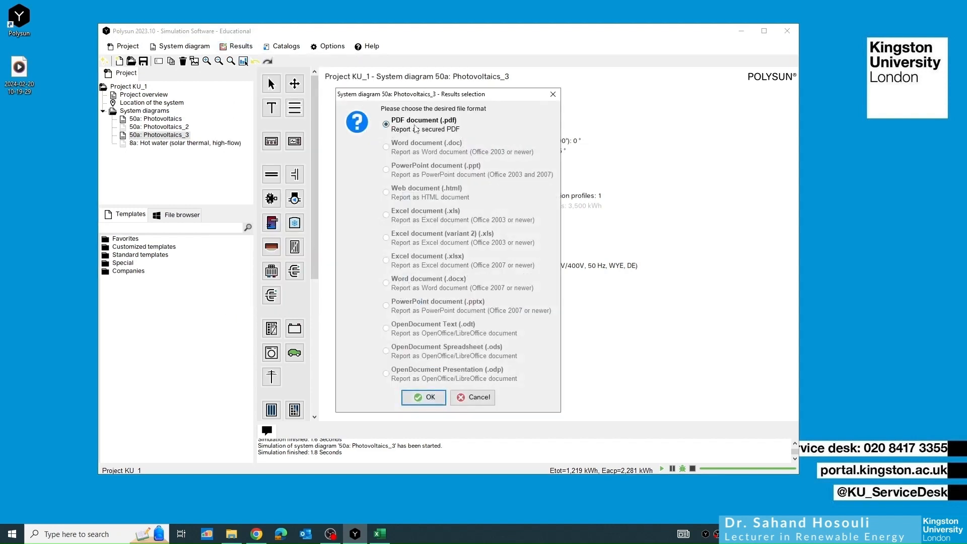
{"action": "left_click", "coordinate": [416, 400]}
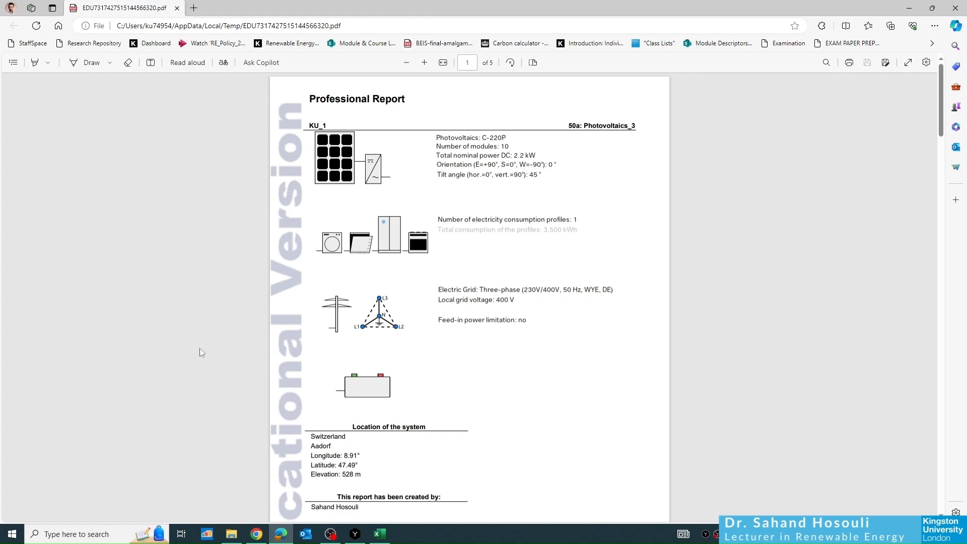
{"action": "scroll", "coordinate": [363, 274], "scroll_direction": "down", "scroll_amount": 6}
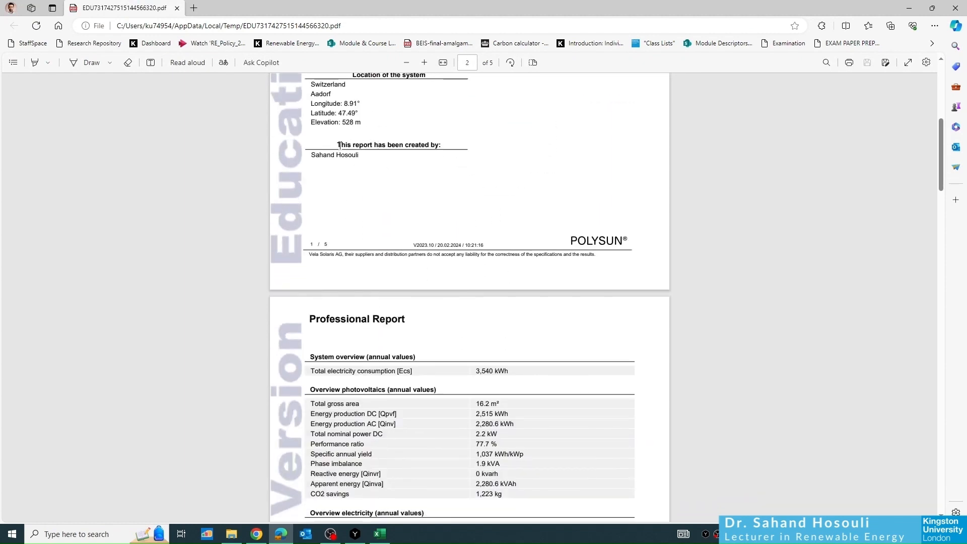
Step: Check the creator entry of the Professional Report and review its remaining pages through the monthly yield charts
{"action": "left_click_drag", "start_coordinate": [339, 145], "coordinate": [448, 148]}
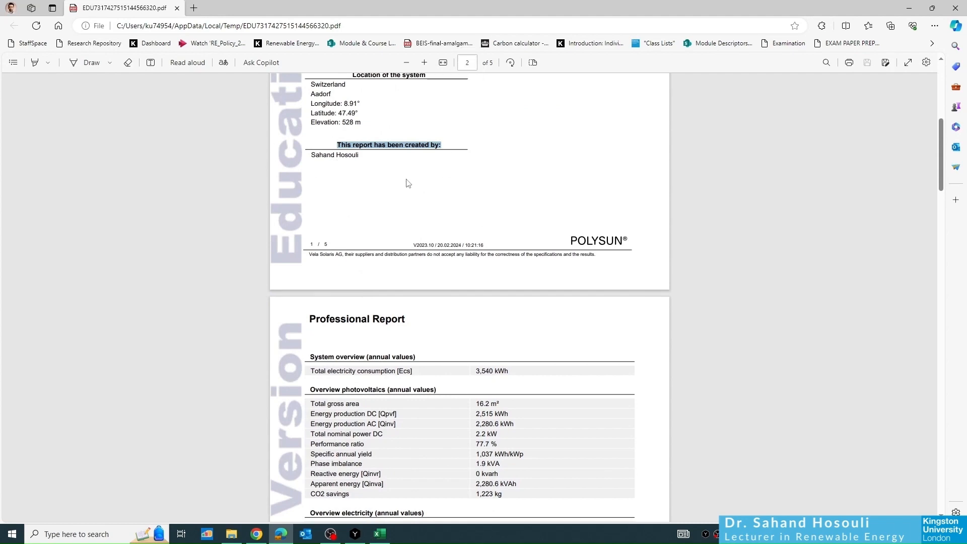
{"action": "scroll", "coordinate": [381, 183], "scroll_direction": "down", "scroll_amount": 19}
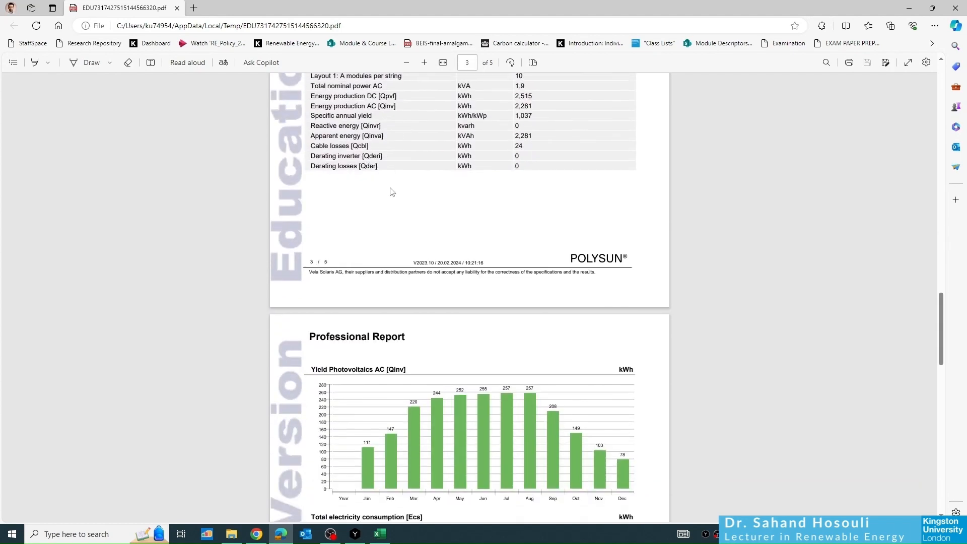
{"action": "scroll", "coordinate": [392, 192], "scroll_direction": "down", "scroll_amount": 17}
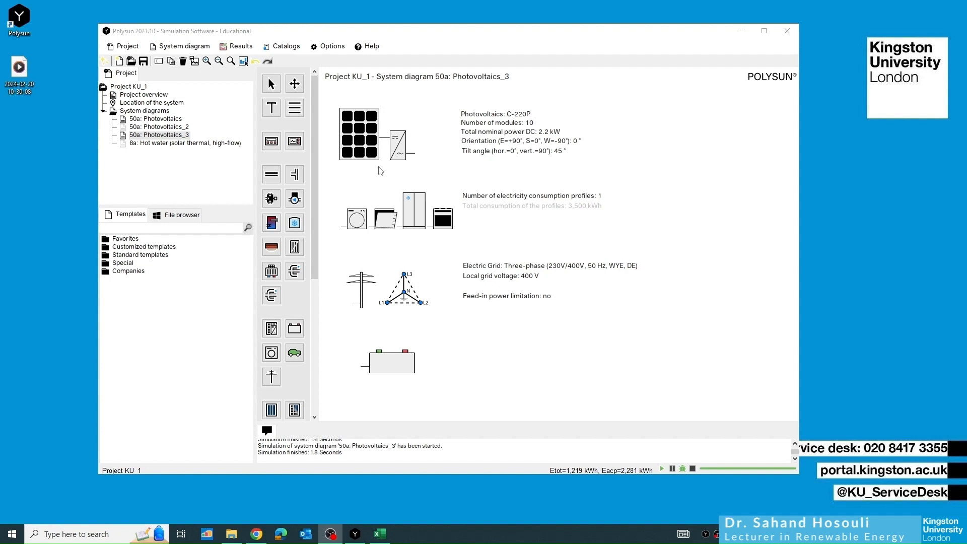
Step: Open the photovoltaics component of system diagram 50a: Photovoltaics_2 and set its inverter layout to Manual
{"action": "left_click", "coordinate": [173, 126]}
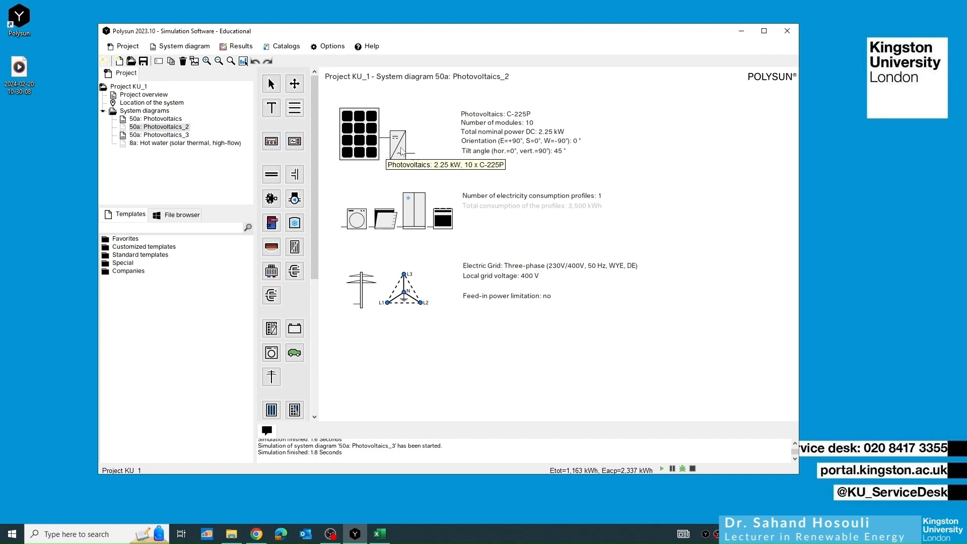
{"action": "double_click", "coordinate": [395, 147]}
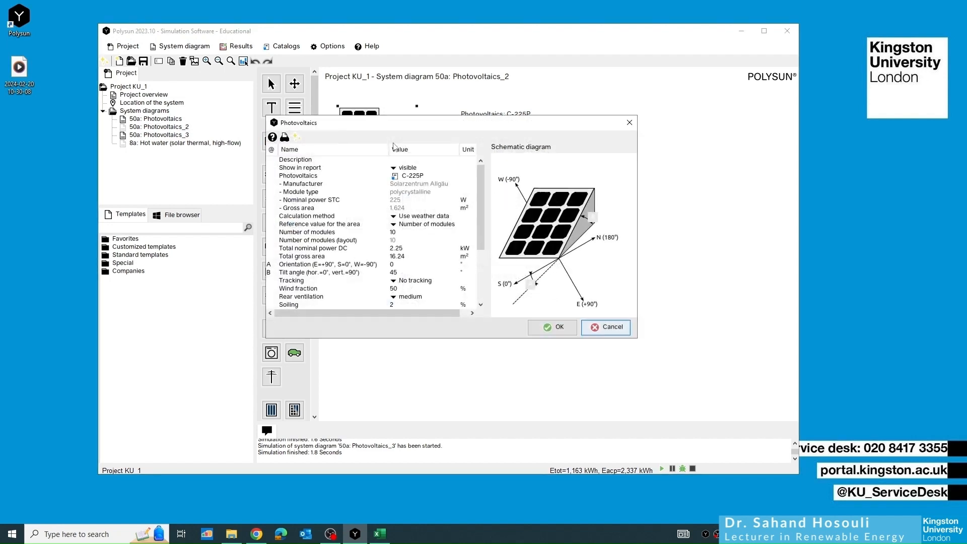
{"action": "left_click_drag", "start_coordinate": [636, 337], "coordinate": [766, 431]}
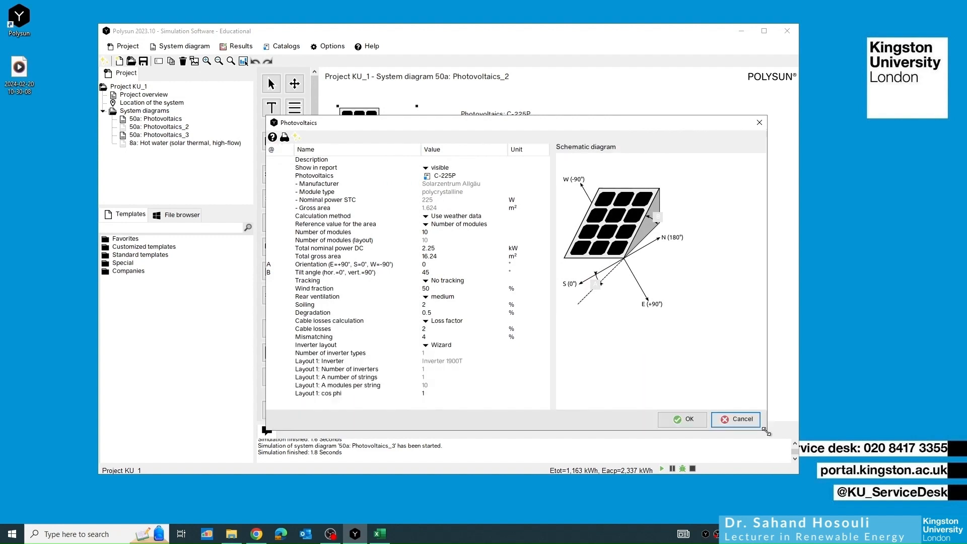
{"action": "left_click_drag", "start_coordinate": [497, 130], "coordinate": [493, 81]}
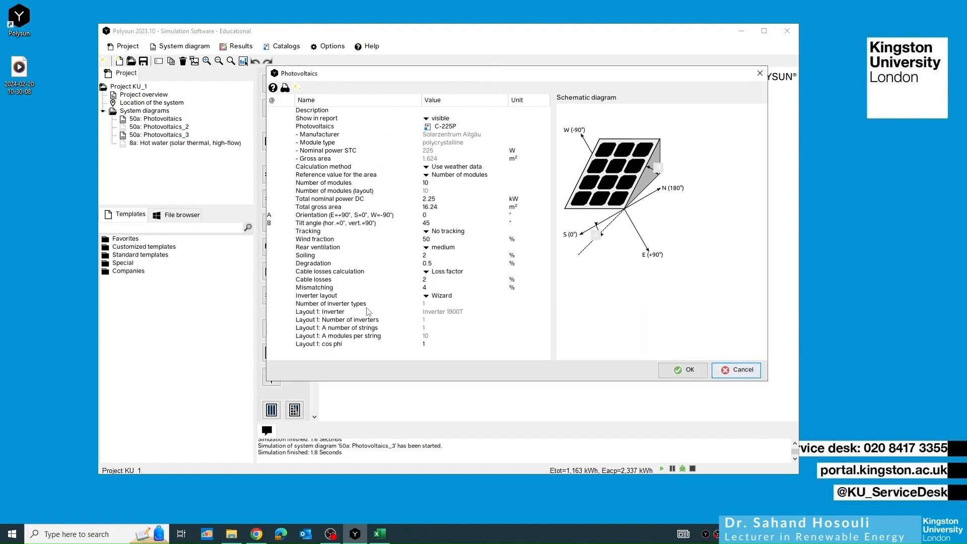
{"action": "left_click", "coordinate": [312, 296]}
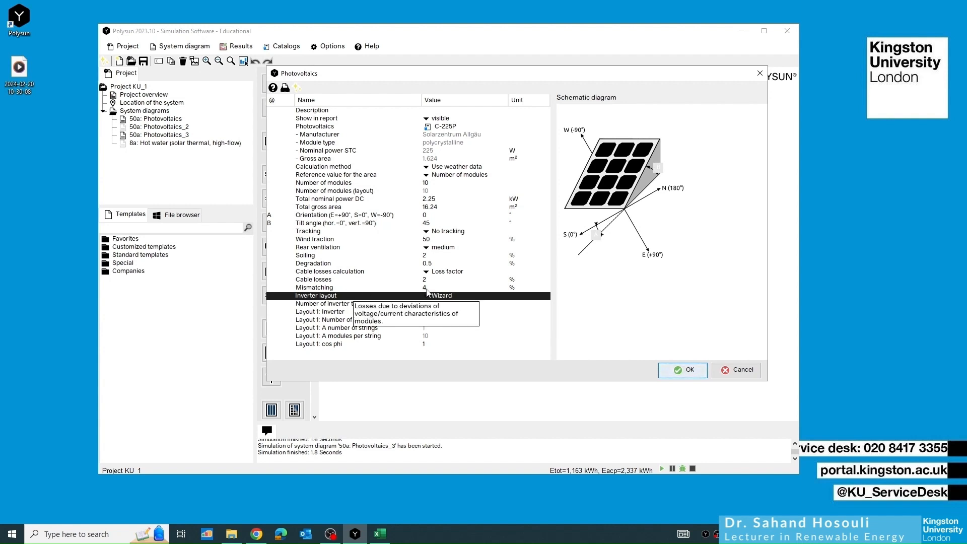
{"action": "left_click", "coordinate": [442, 299]}
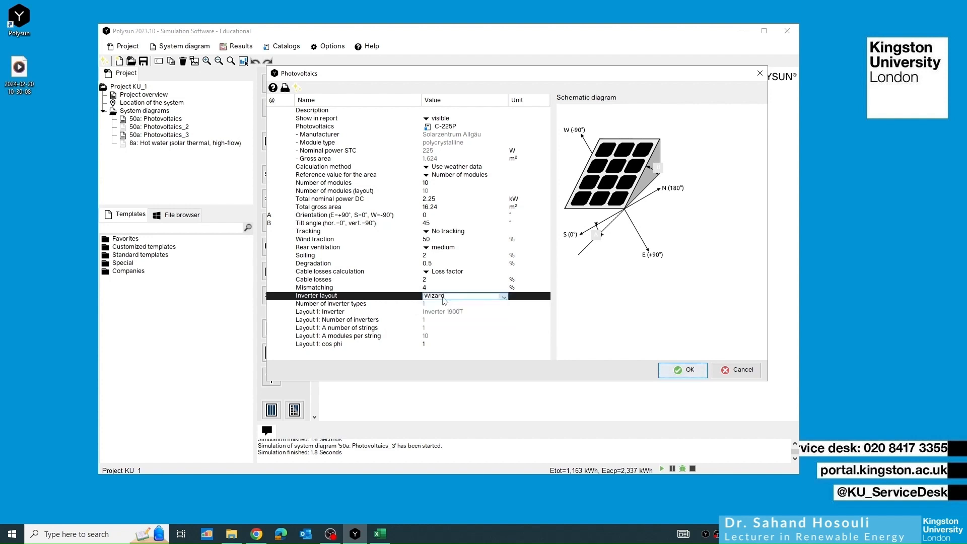
{"action": "left_click", "coordinate": [442, 305]}
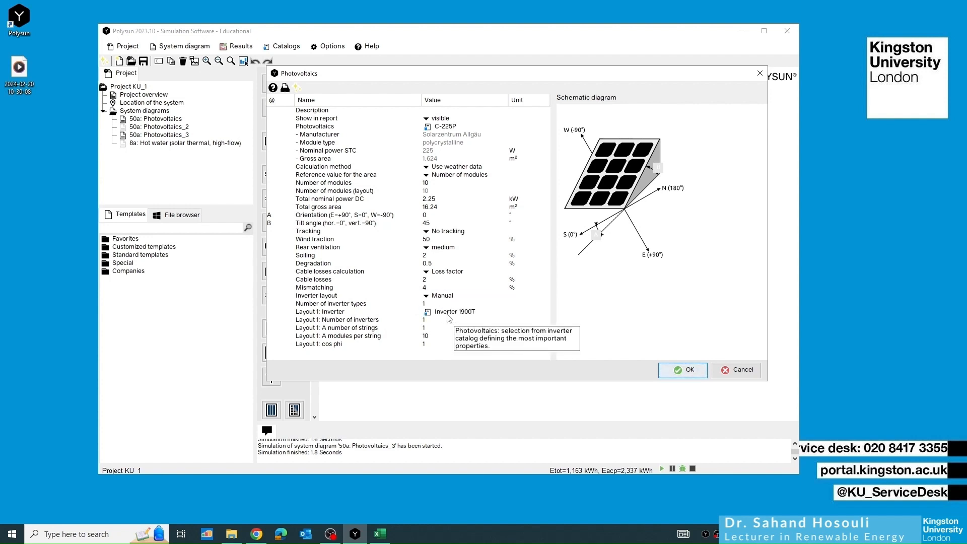
Step: Open the inverter catalog for Layout 1, enlarge it and browse the models of the different manufacturers
{"action": "left_click", "coordinate": [447, 315]}
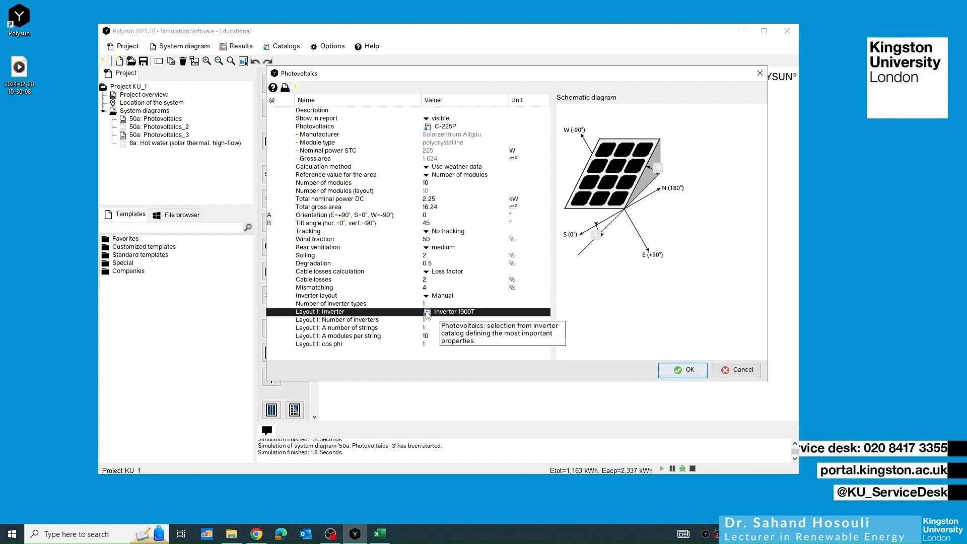
{"action": "left_click", "coordinate": [427, 312]}
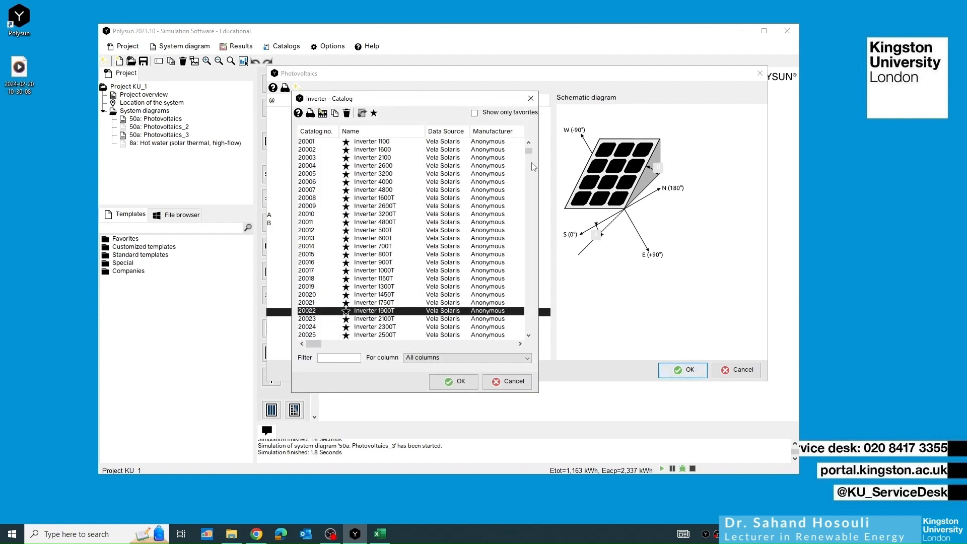
{"action": "left_click_drag", "start_coordinate": [537, 166], "coordinate": [751, 174]}
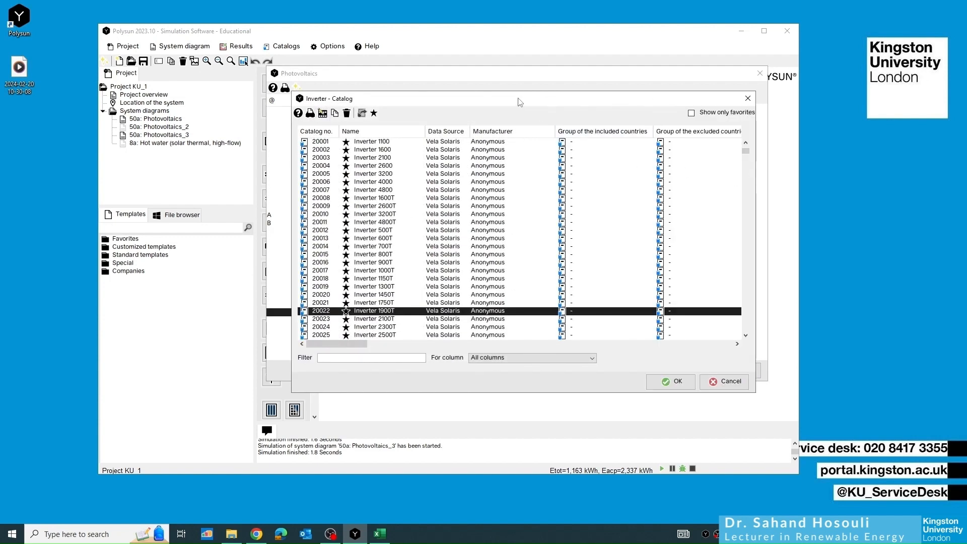
{"action": "left_click_drag", "start_coordinate": [517, 98], "coordinate": [506, 82]}
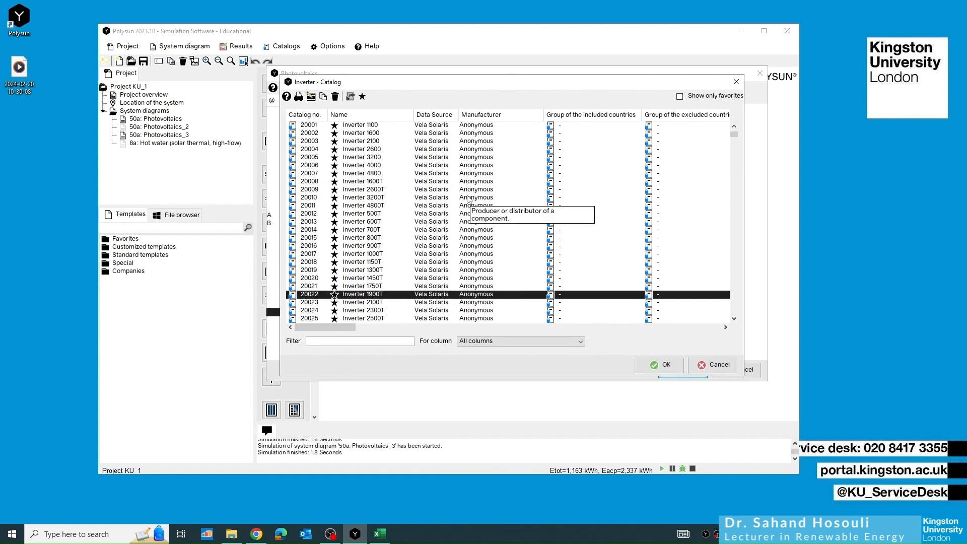
{"action": "scroll", "coordinate": [460, 222], "scroll_direction": "up", "scroll_amount": 10}
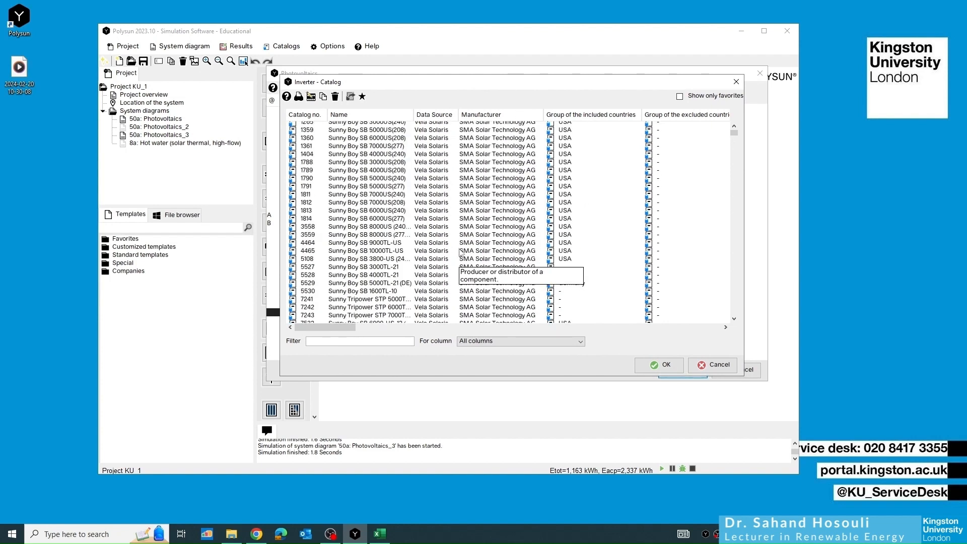
{"action": "scroll", "coordinate": [473, 229], "scroll_direction": "down", "scroll_amount": 10}
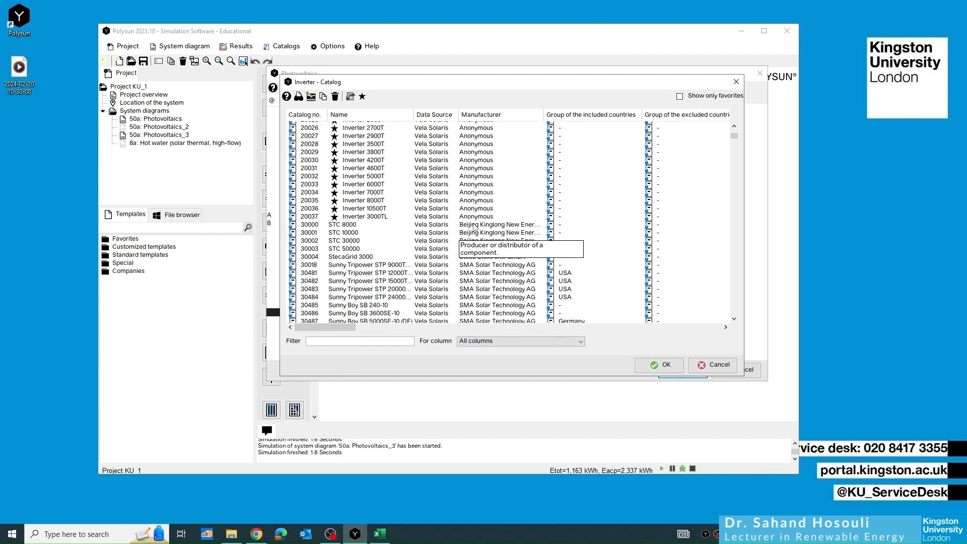
{"action": "scroll", "coordinate": [477, 214], "scroll_direction": "down", "scroll_amount": 10}
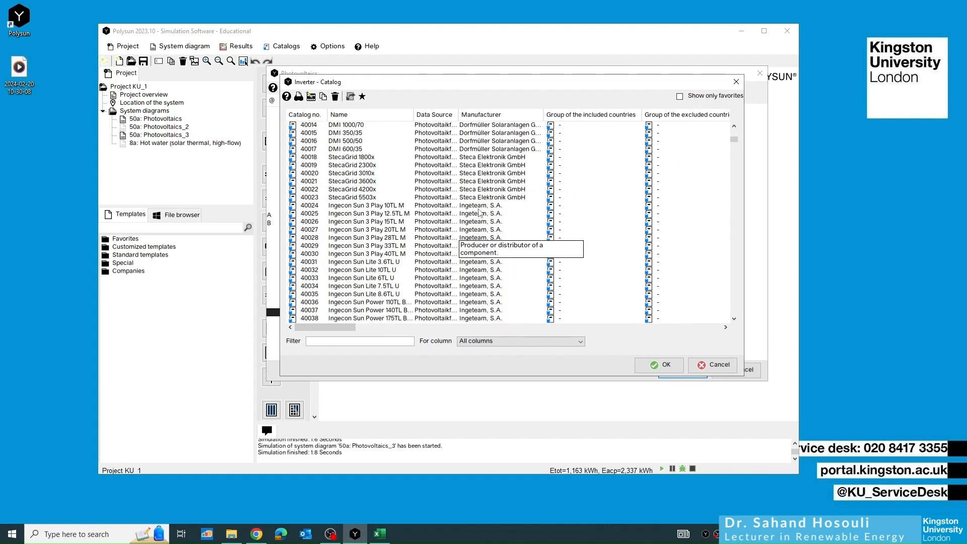
{"action": "scroll", "coordinate": [481, 213], "scroll_direction": "down", "scroll_amount": 5}
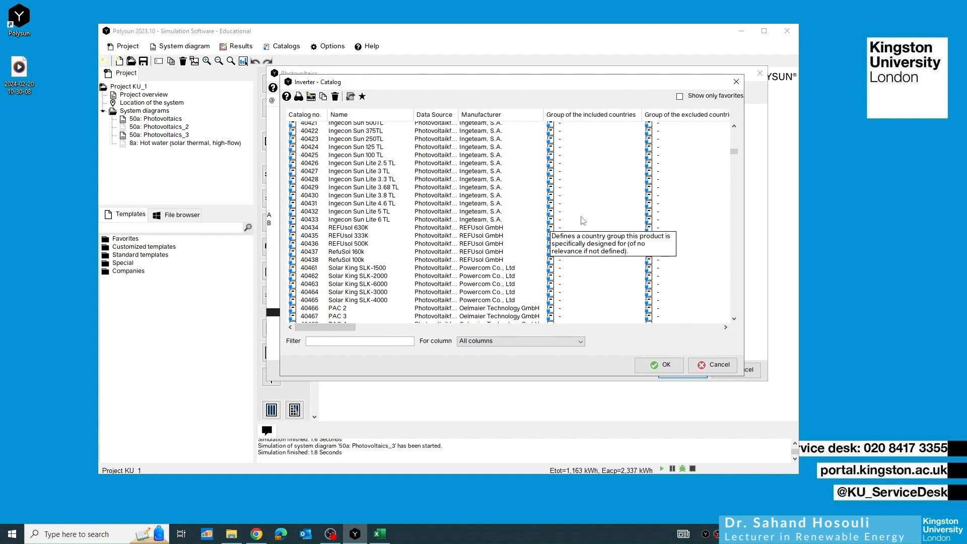
{"action": "scroll", "coordinate": [521, 215], "scroll_direction": "down", "scroll_amount": 5}
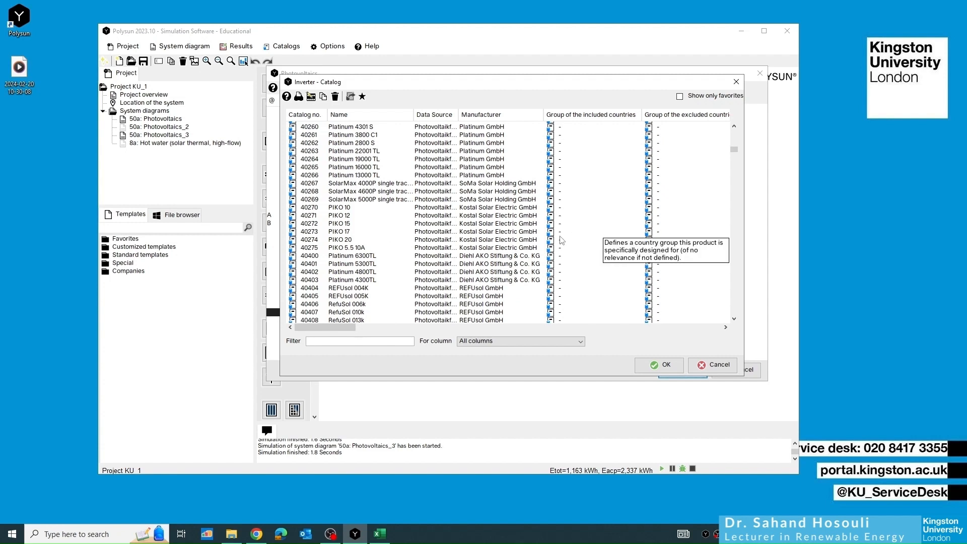
Step: Check the power ratings of the Kostal inverter PIKO 10, assign it as the Layout 1 inverter and accept the photovoltaics settings
{"action": "left_click", "coordinate": [346, 211]}
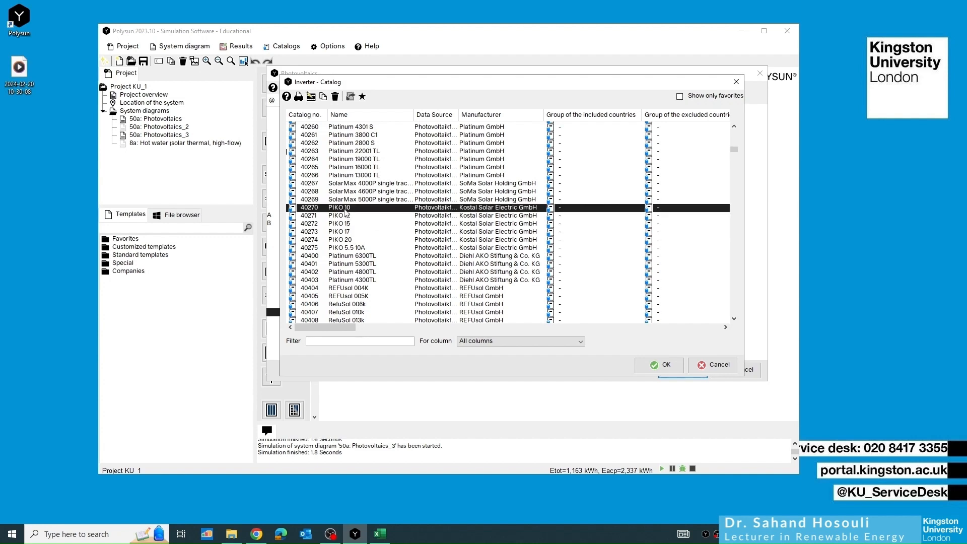
{"action": "scroll", "coordinate": [352, 209], "scroll_direction": "down", "scroll_amount": 6}
{"action": "scroll", "coordinate": [374, 203], "scroll_direction": "down", "scroll_amount": 15}
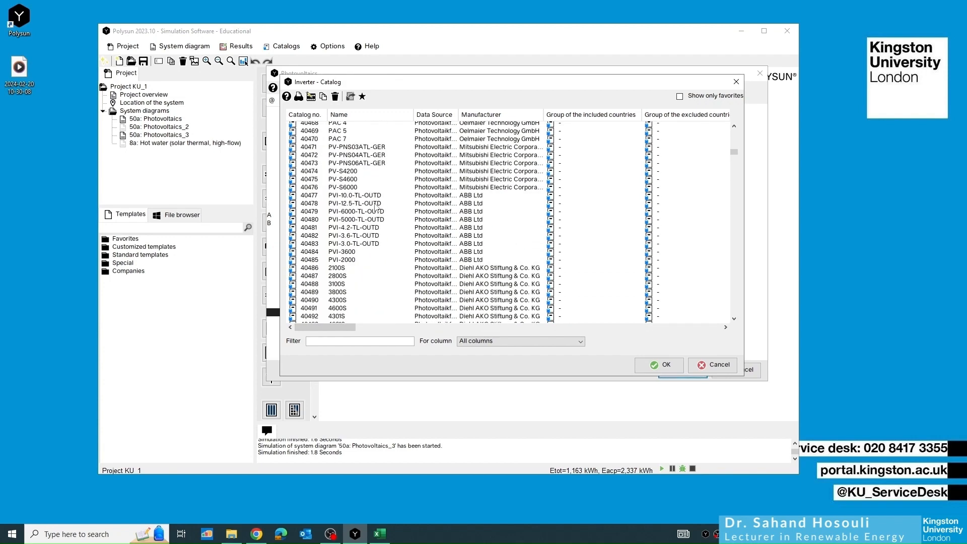
{"action": "scroll", "coordinate": [384, 204], "scroll_direction": "up", "scroll_amount": 15}
{"action": "scroll", "coordinate": [385, 208], "scroll_direction": "up", "scroll_amount": 6}
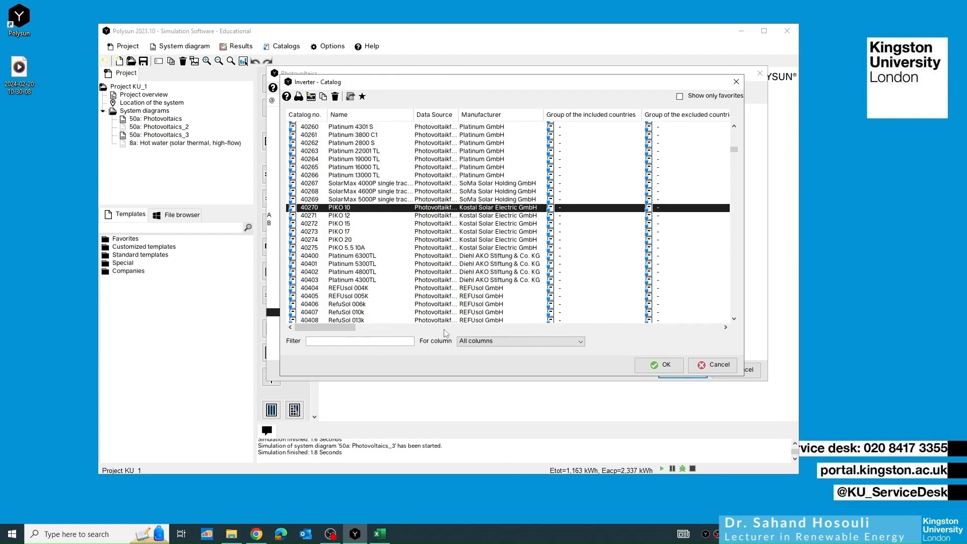
{"action": "left_click_drag", "start_coordinate": [323, 327], "coordinate": [436, 332]}
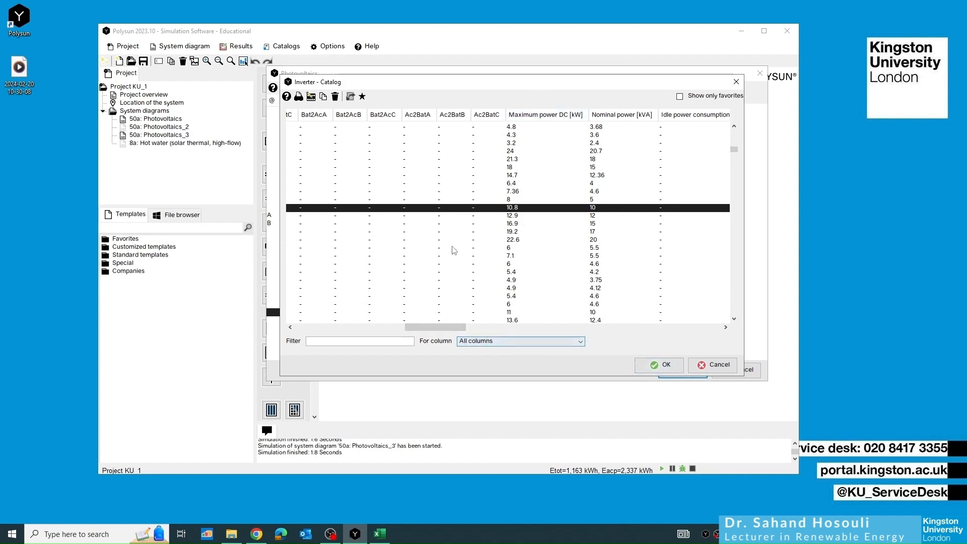
{"action": "double_click", "coordinate": [443, 208]}
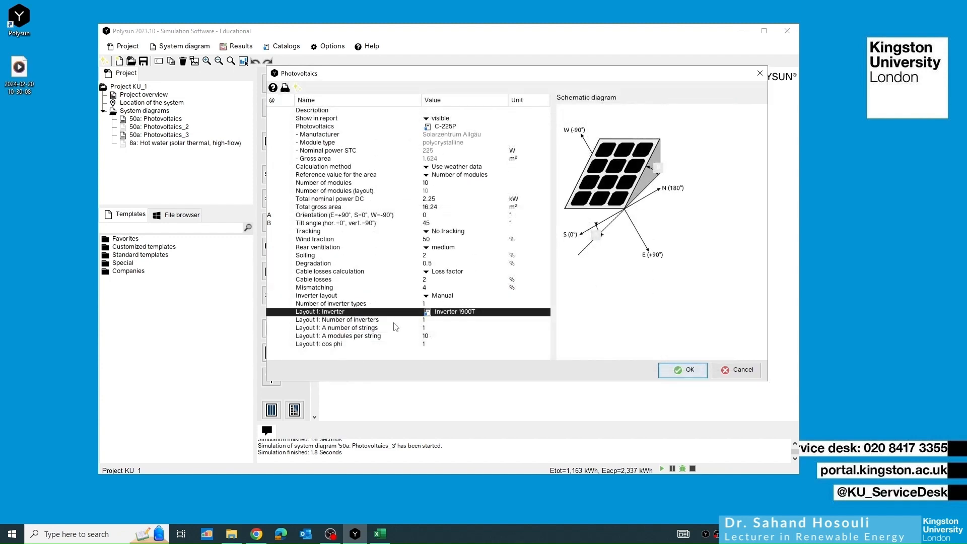
{"action": "scroll", "coordinate": [506, 275], "scroll_direction": "down", "scroll_amount": 2}
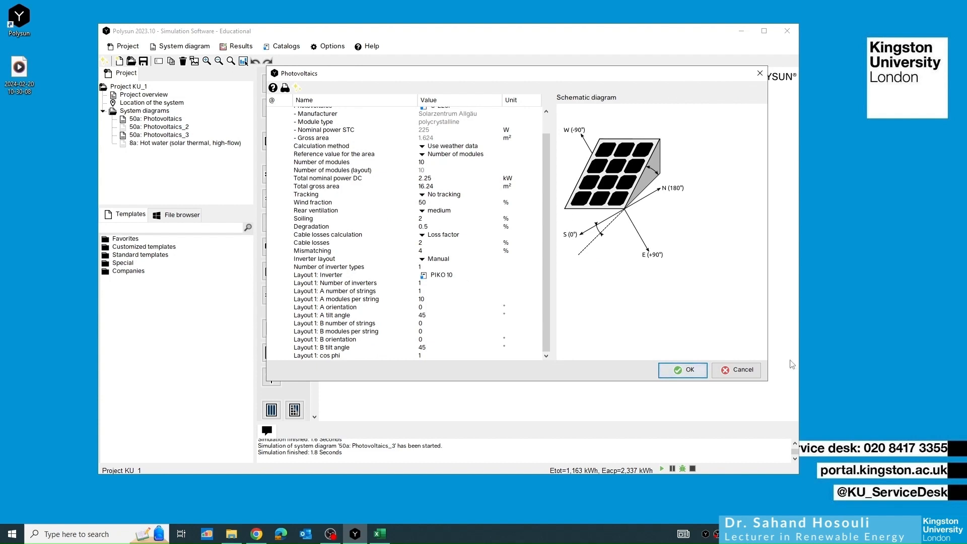
{"action": "left_click", "coordinate": [679, 372]}
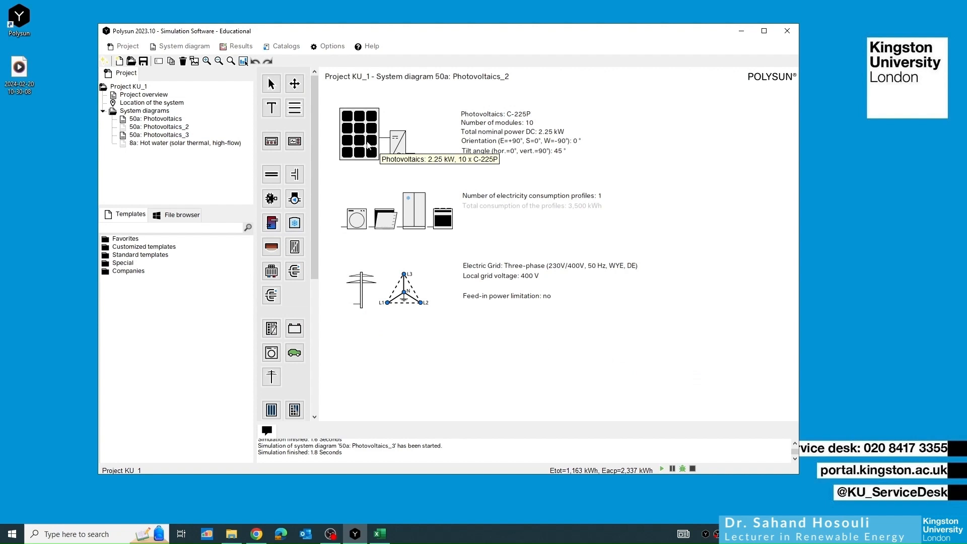
Step: Reopen the photovoltaics component of 50a: Photovoltaics_2 and review its inverter and string layout parameters
{"action": "left_click", "coordinate": [366, 143]}
{"action": "double_click", "coordinate": [366, 144]}
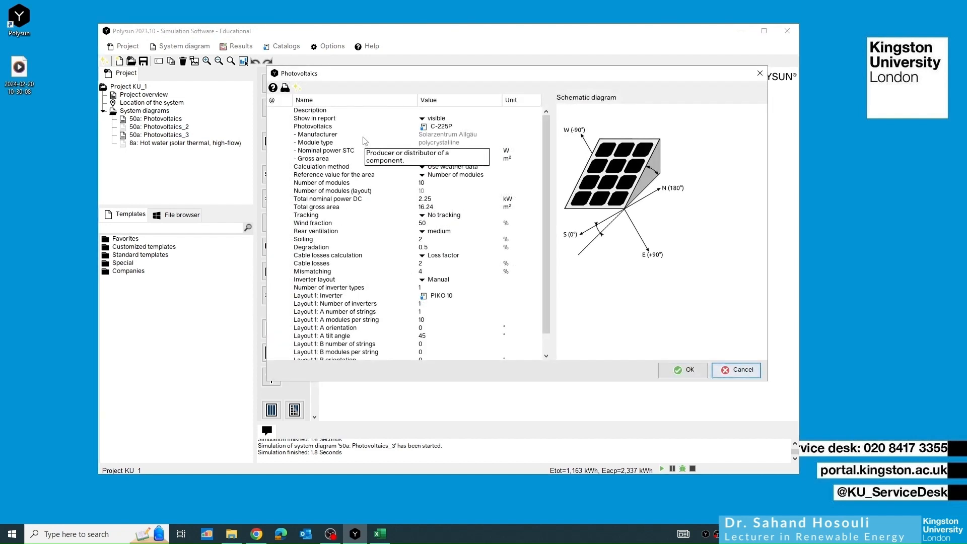
{"action": "scroll", "coordinate": [504, 277], "scroll_direction": "down", "scroll_amount": 1}
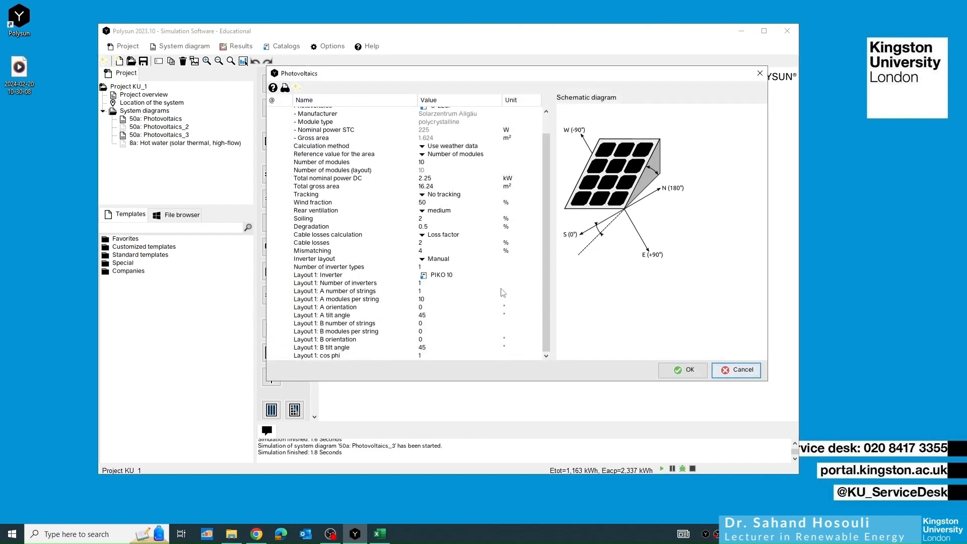
{"action": "scroll", "coordinate": [504, 277], "scroll_direction": "up", "scroll_amount": 1}
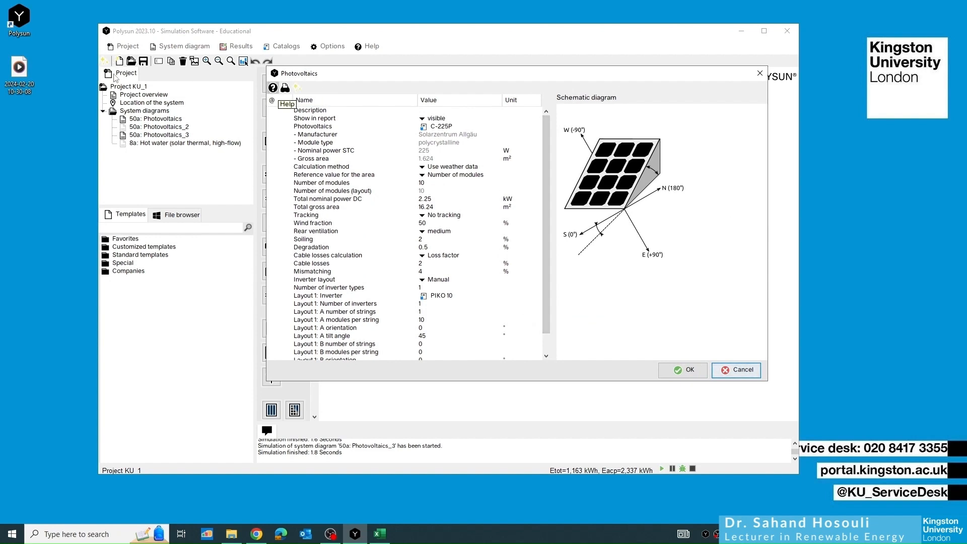
Step: Step through the wizard's grid, generator field and cable pages, examine the PV validation of the PIKO 10 layout and close the wizard
{"action": "left_click", "coordinate": [296, 87]}
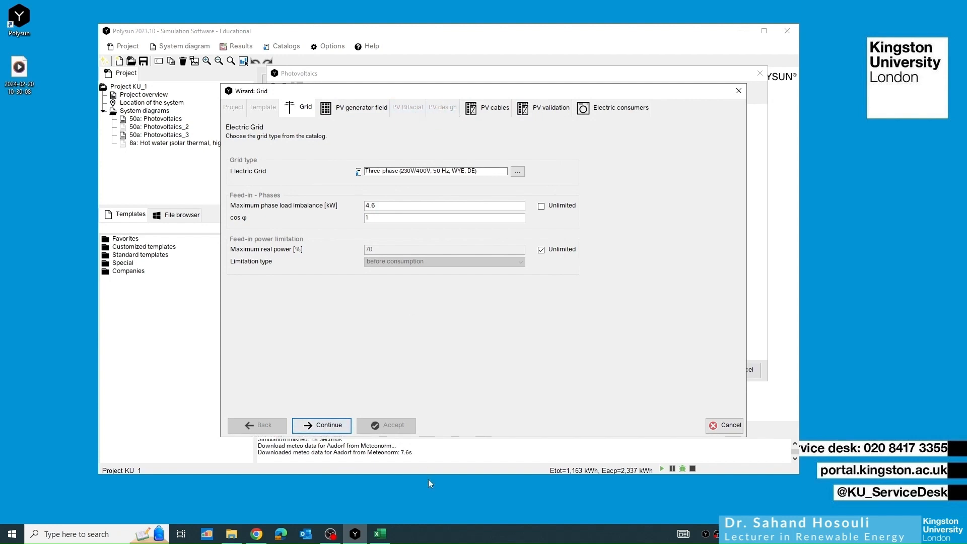
{"action": "left_click", "coordinate": [330, 426]}
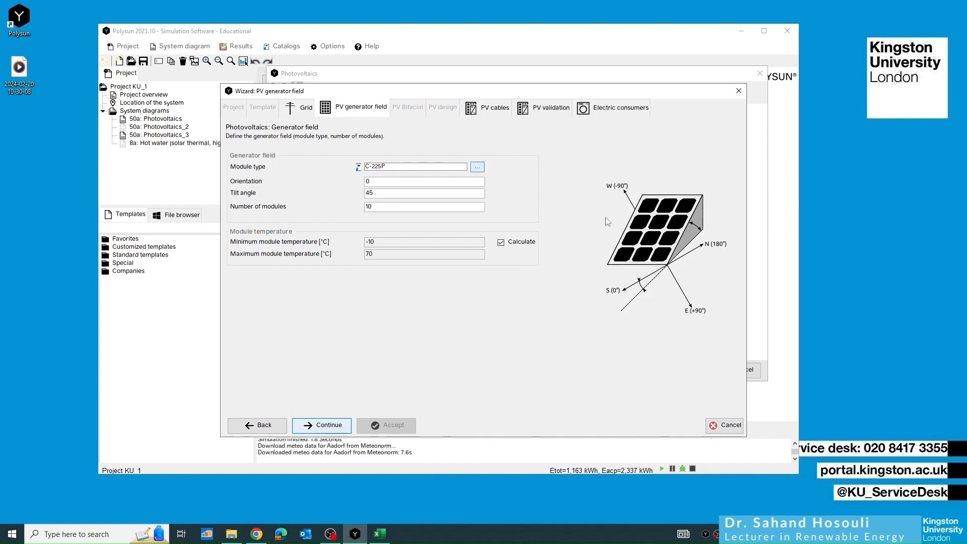
{"action": "left_click", "coordinate": [331, 430]}
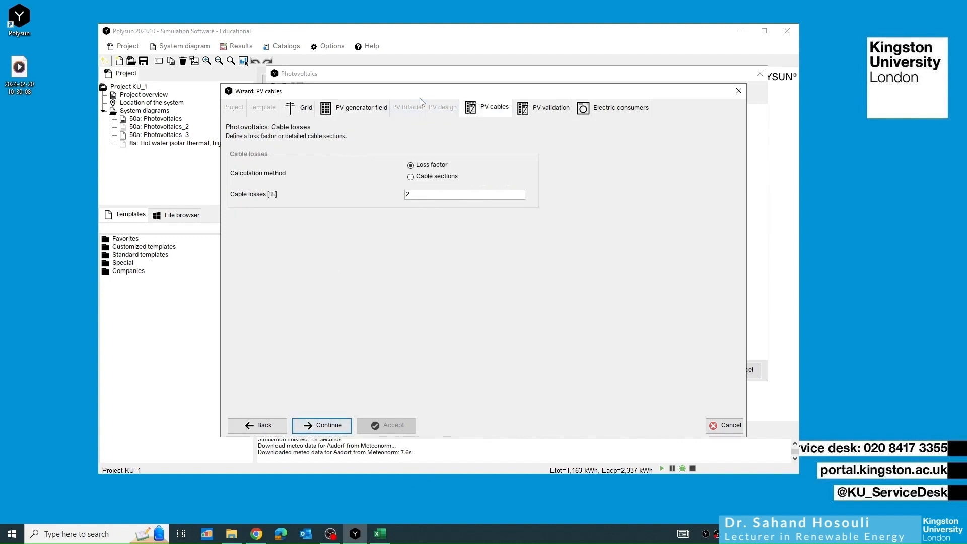
{"action": "left_click", "coordinate": [316, 430]}
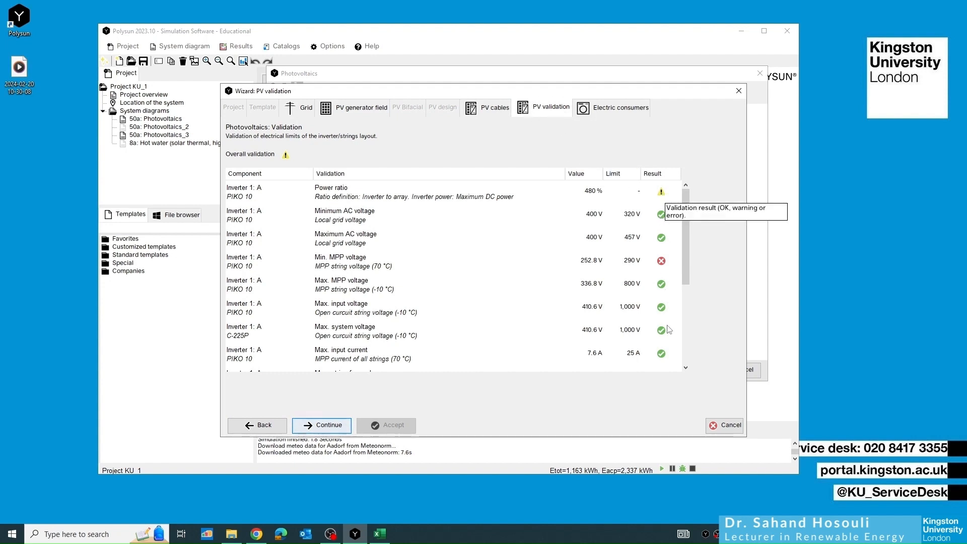
{"action": "left_click_drag", "start_coordinate": [746, 259], "coordinate": [803, 259]}
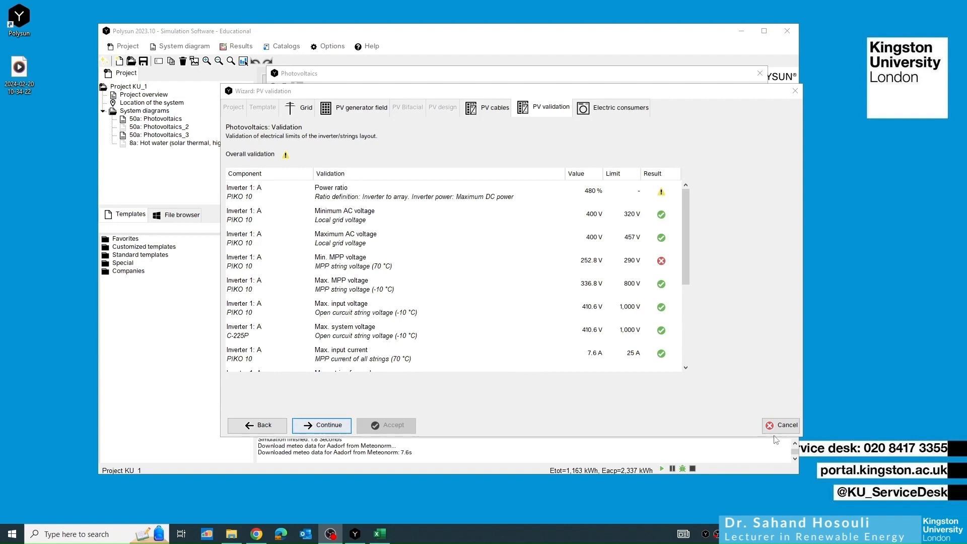
{"action": "left_click", "coordinate": [794, 91]}
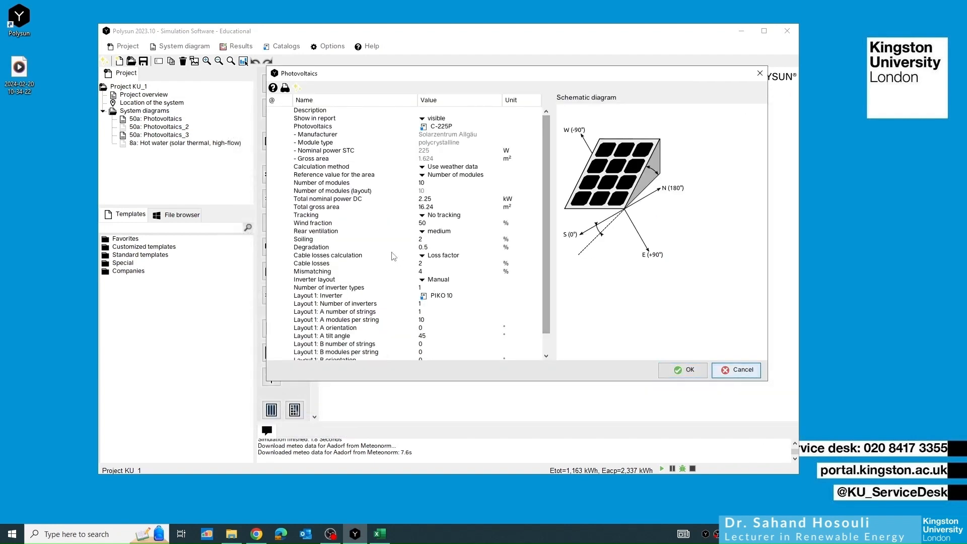
Step: Cancel and reopen the photovoltaics component settings, enlarge their window and open the Layout 1 inverter catalog
{"action": "scroll", "coordinate": [403, 217], "scroll_direction": "down", "scroll_amount": 2}
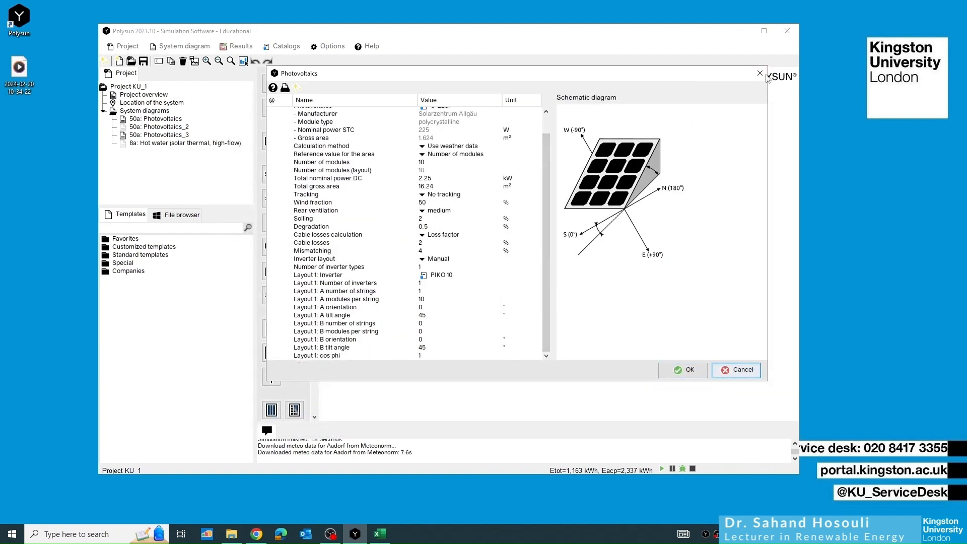
{"action": "left_click", "coordinate": [756, 370]}
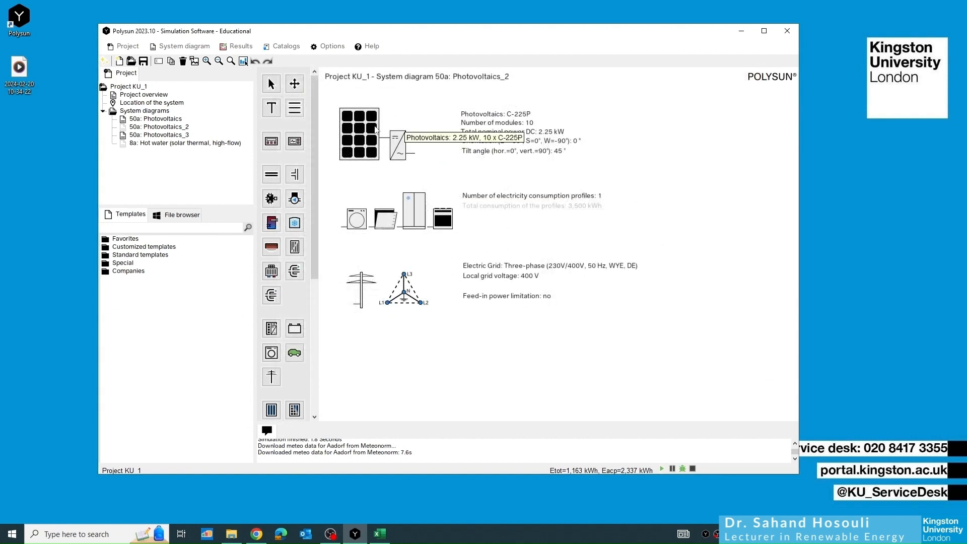
{"action": "left_click", "coordinate": [375, 140]}
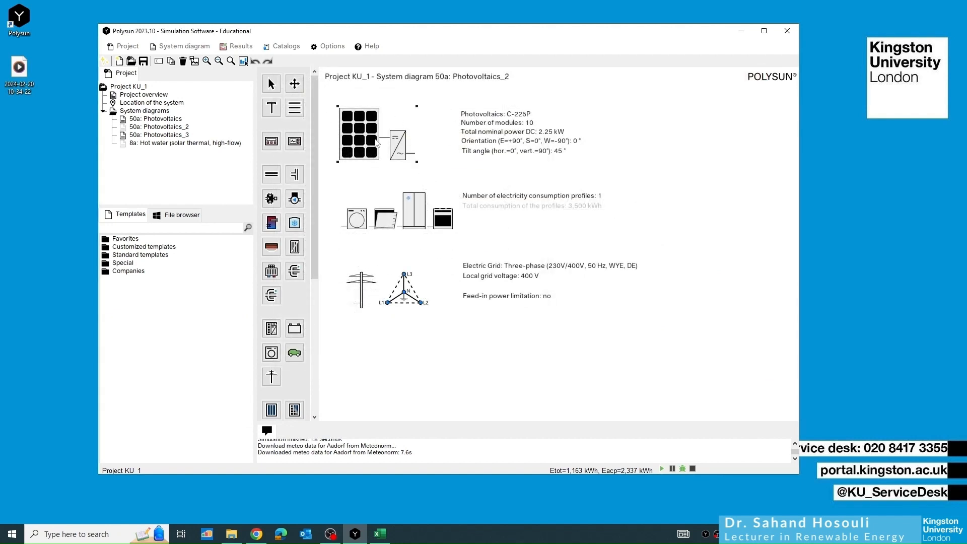
{"action": "double_click", "coordinate": [375, 141]}
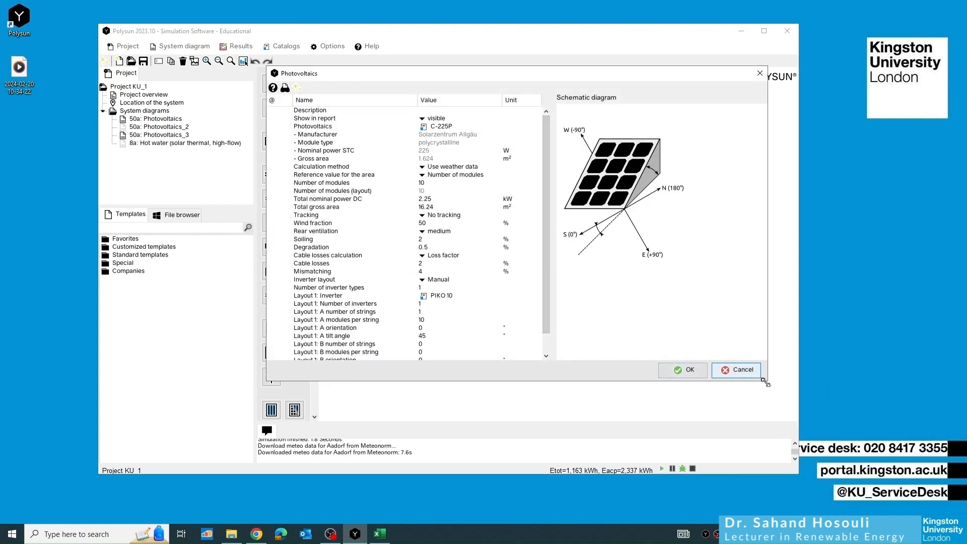
{"action": "left_click_drag", "start_coordinate": [769, 385], "coordinate": [807, 407]}
{"action": "left_click", "coordinate": [451, 297]}
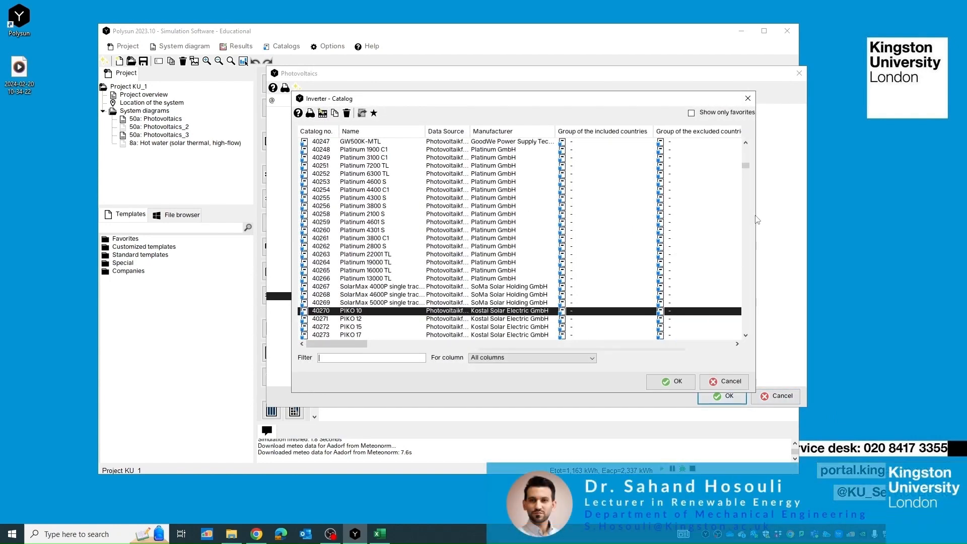
Step: Widen the inverter catalog and examine the PIKO 10's number of MPP trackers, current, voltage and power ratings
{"action": "left_click_drag", "start_coordinate": [755, 220], "coordinate": [945, 209]}
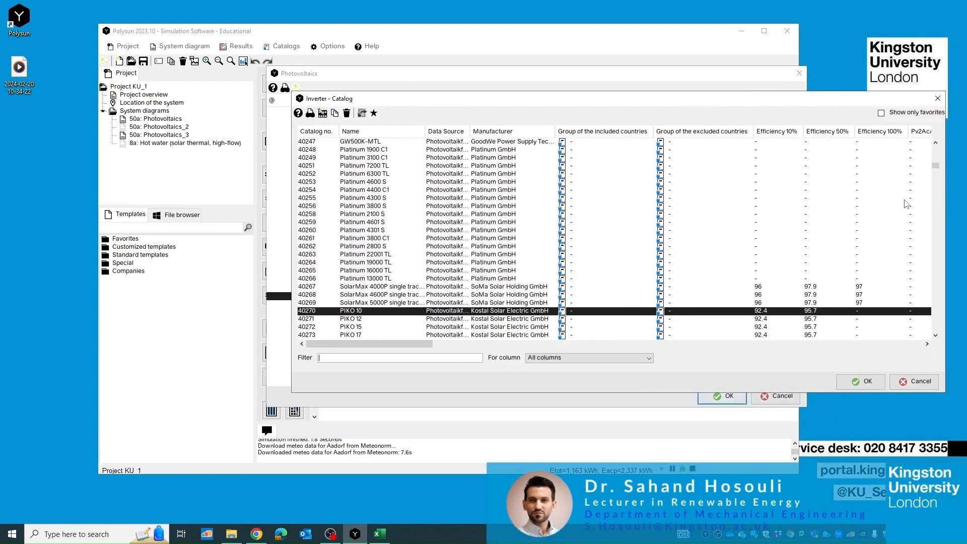
{"action": "left_click_drag", "start_coordinate": [730, 99], "coordinate": [594, 83]}
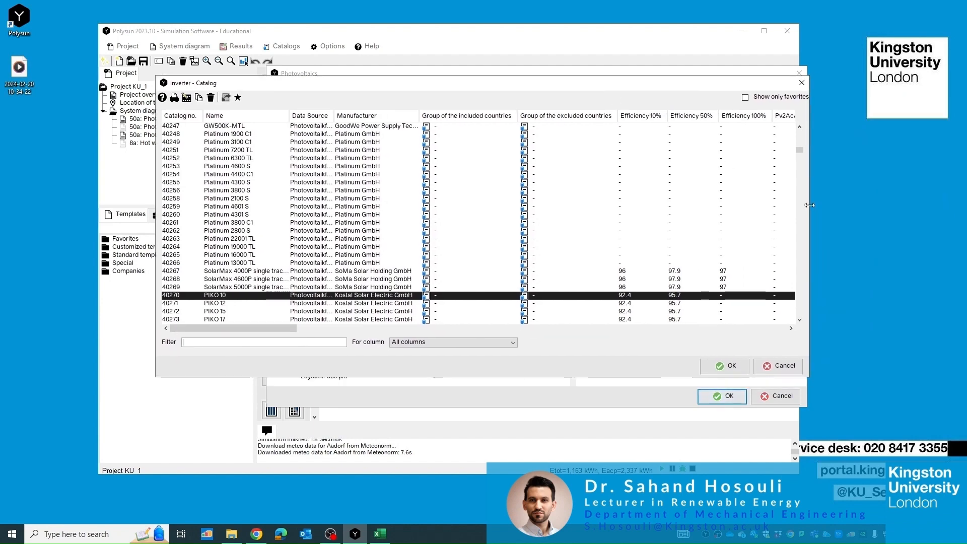
{"action": "left_click_drag", "start_coordinate": [809, 205], "coordinate": [923, 206]}
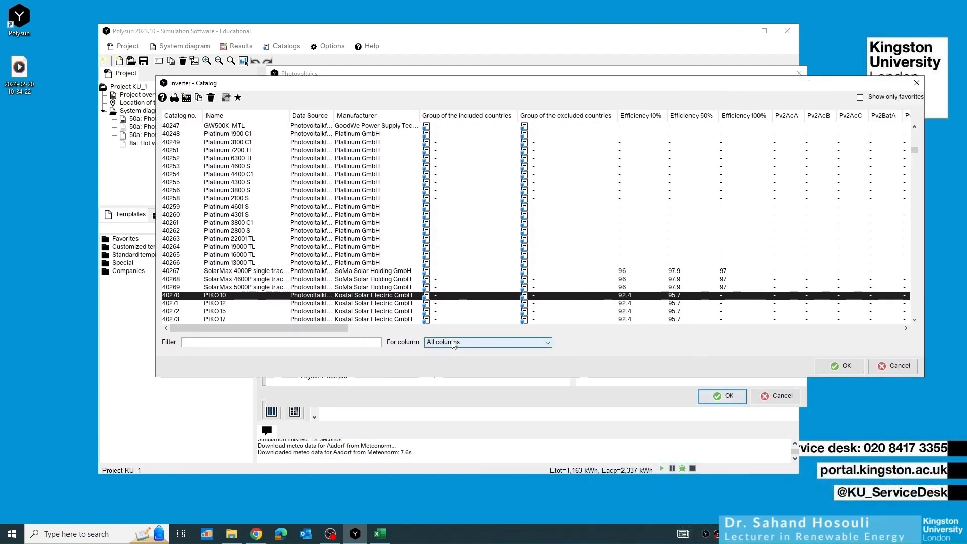
{"action": "left_click_drag", "start_coordinate": [330, 328], "coordinate": [714, 347]}
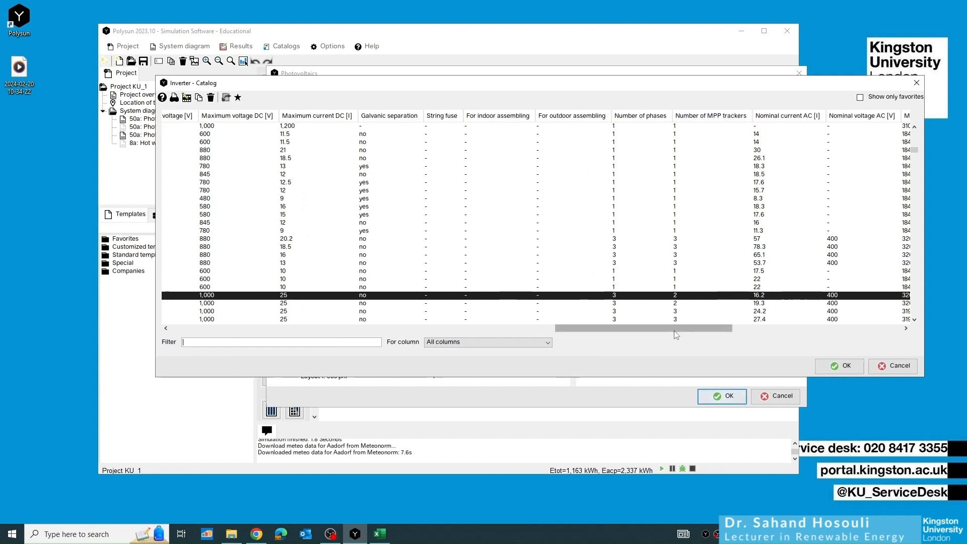
{"action": "left_click_drag", "start_coordinate": [672, 327], "coordinate": [694, 339]}
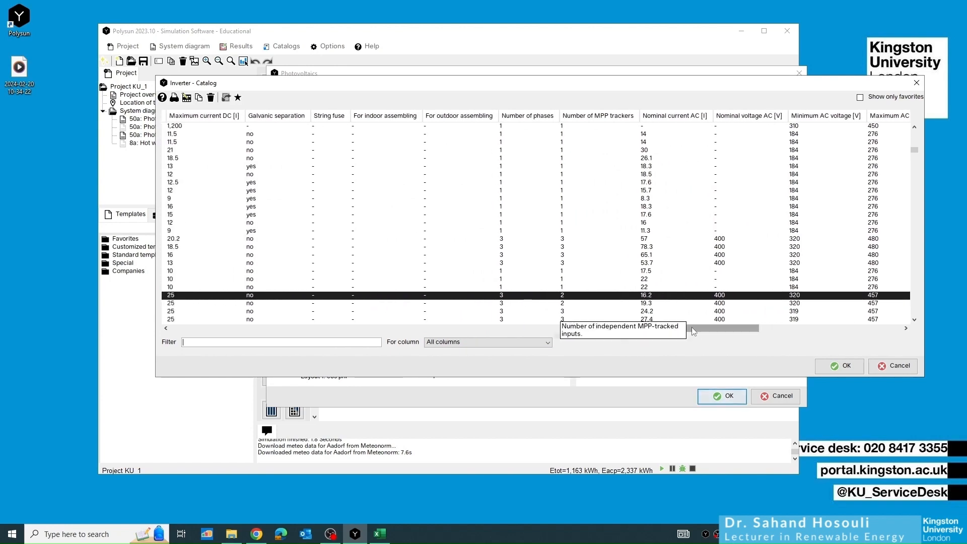
{"action": "scroll", "coordinate": [692, 336], "scroll_direction": "left", "scroll_amount": 2}
{"action": "scroll", "coordinate": [692, 337], "scroll_direction": "left", "scroll_amount": 10}
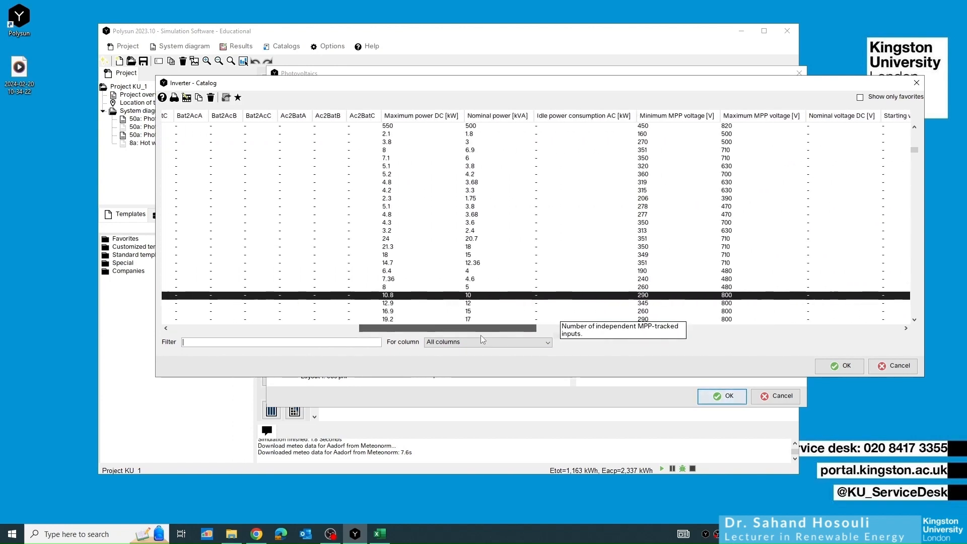
{"action": "scroll", "coordinate": [391, 236], "scroll_direction": "down", "scroll_amount": 6}
{"action": "scroll", "coordinate": [391, 236], "scroll_direction": "up", "scroll_amount": 3}
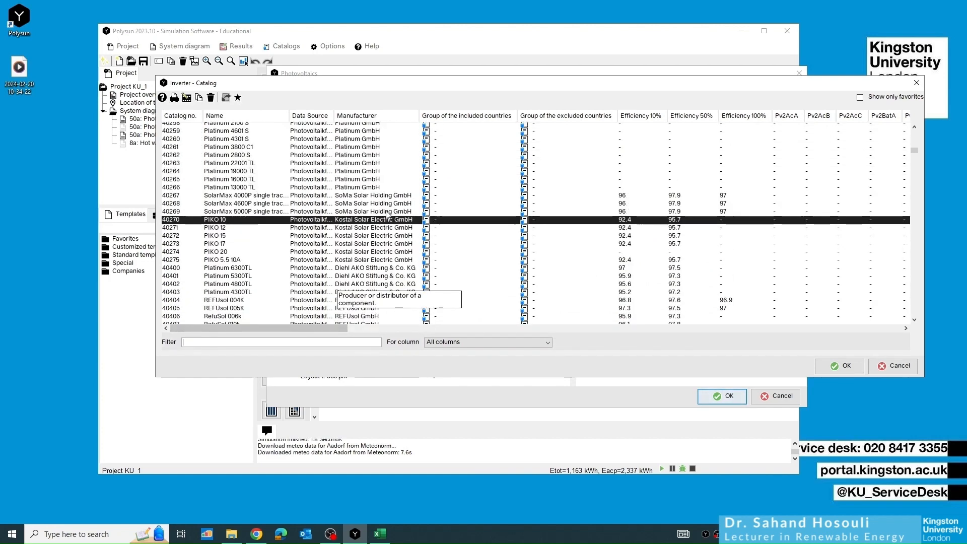
Step: Select the Kostal PIKO 12, check its number of MPP trackers and AC ratings, and assign it as the Layout 1 inverter
{"action": "left_click", "coordinate": [242, 229]}
{"action": "left_click_drag", "start_coordinate": [325, 328], "coordinate": [770, 350]}
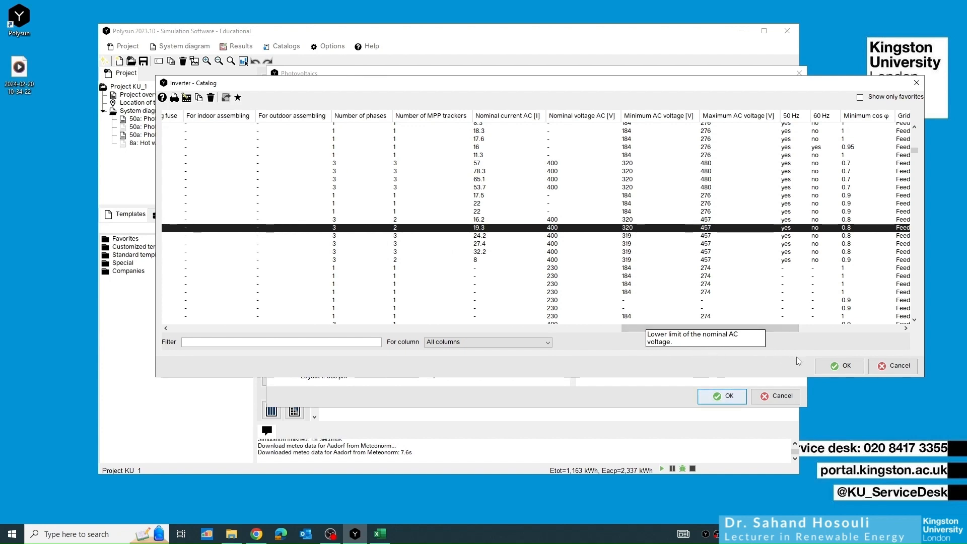
{"action": "double_click", "coordinate": [405, 227]}
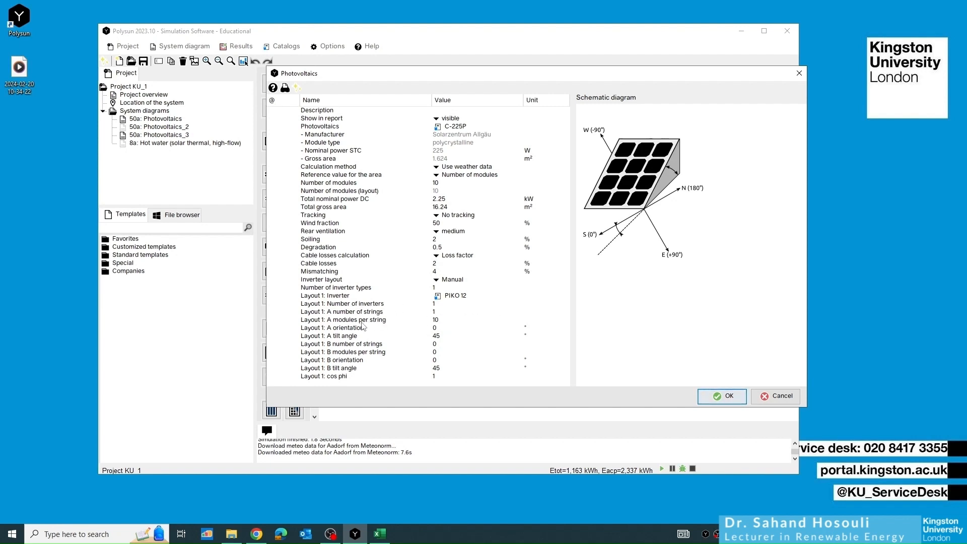
Step: Set Layout 1 field A to 5 modules per string and 90° orientation, and enter 5 as field B's number of strings
{"action": "double_click", "coordinate": [435, 321]}
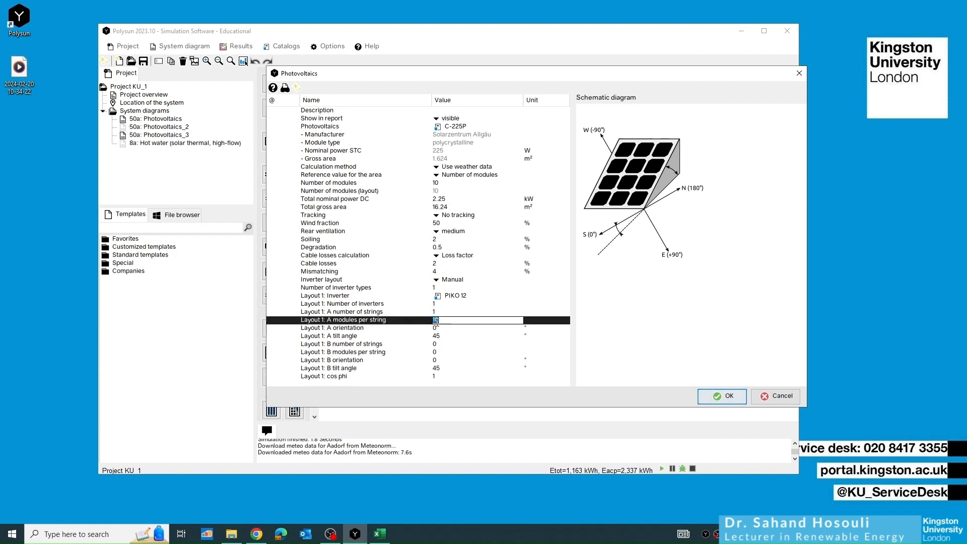
{"action": "type", "text": "5"}
{"action": "double_click", "coordinate": [434, 345]}
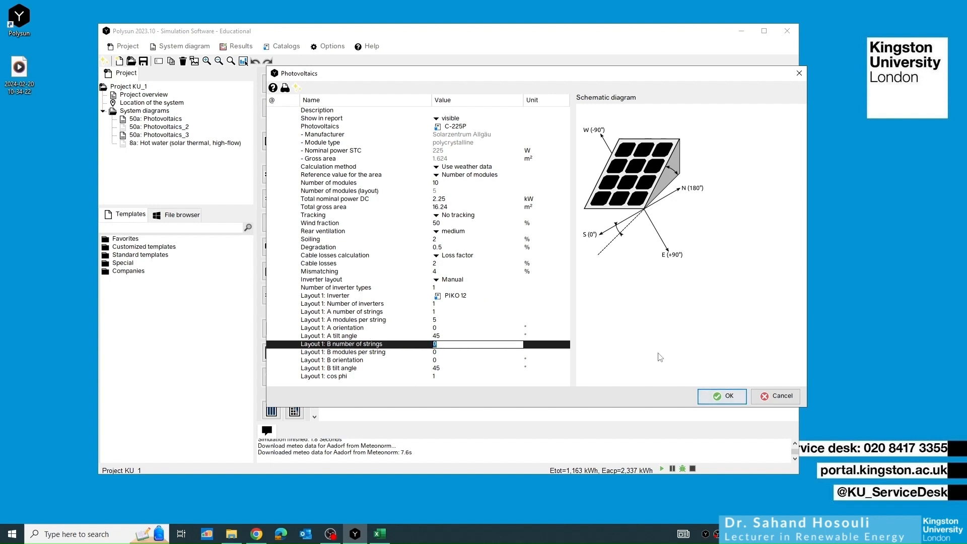
{"action": "double_click", "coordinate": [441, 322]}
{"action": "double_click", "coordinate": [434, 328]}
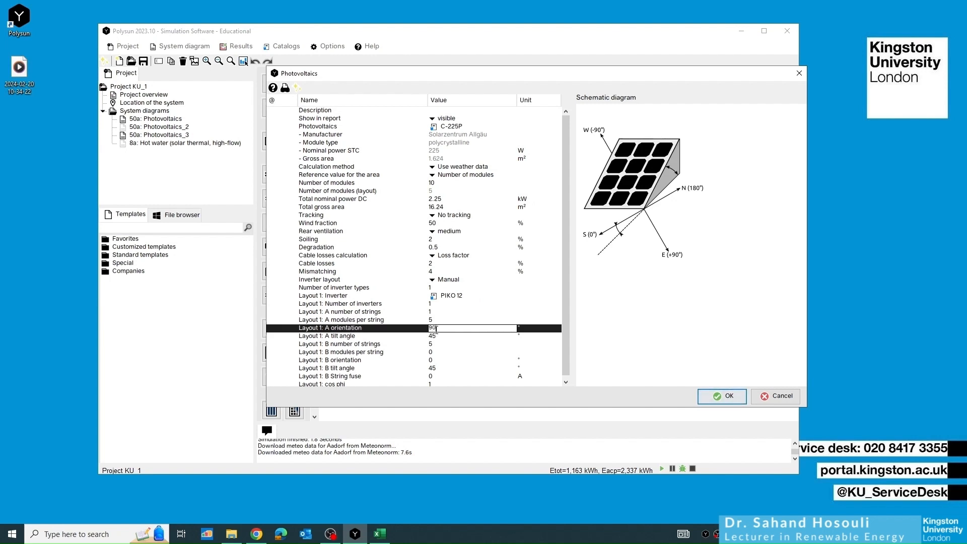
{"action": "double_click", "coordinate": [440, 336]}
{"action": "double_click", "coordinate": [436, 352]}
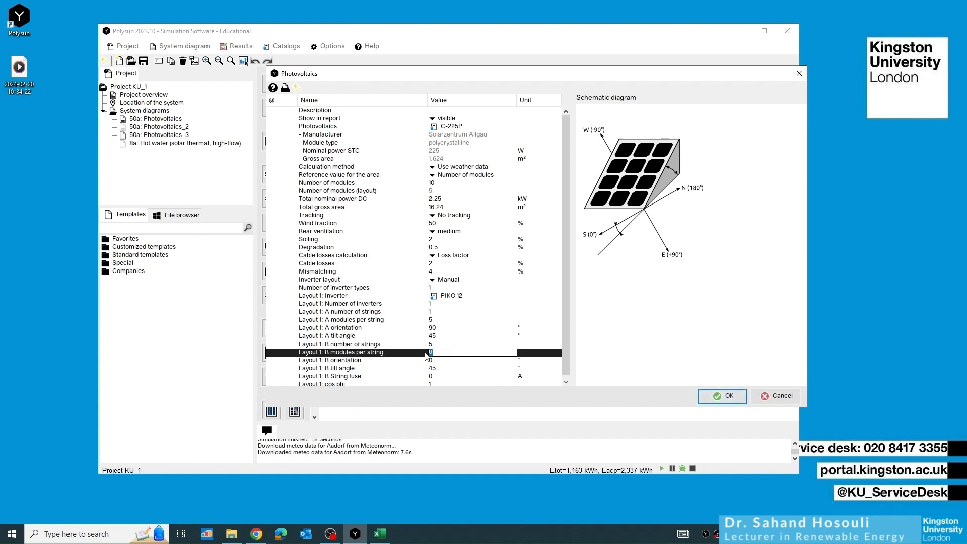
{"action": "type", "text": "-90"}
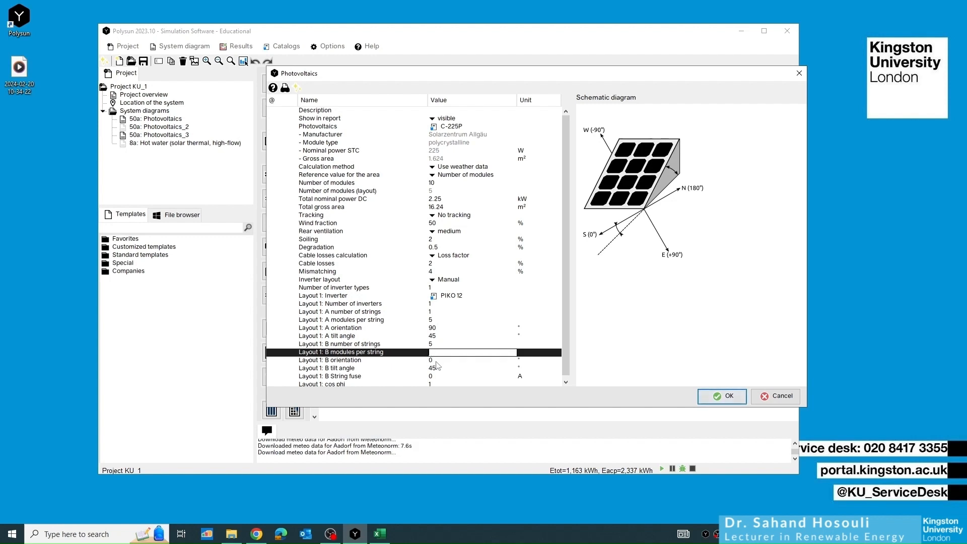
{"action": "key", "text": "Return"}
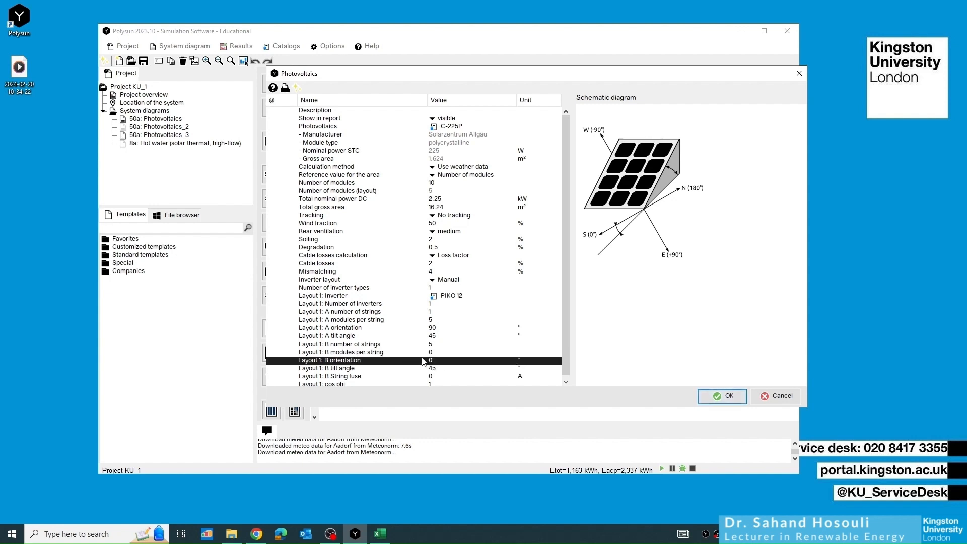
Step: Set Layout 1 field B to 1 string with 5 modules per string
{"action": "left_click", "coordinate": [434, 345]}
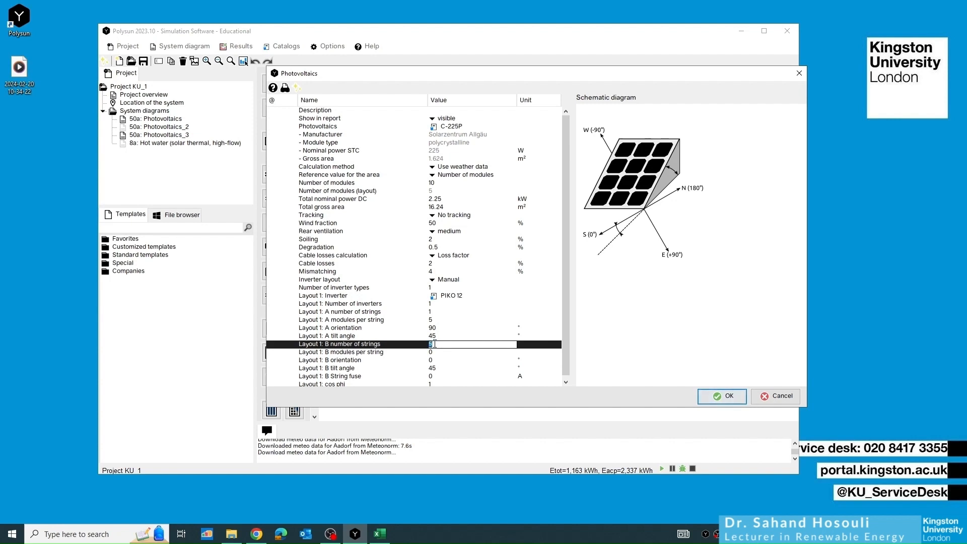
{"action": "type", "text": "1"}
{"action": "key", "text": "Return"}
{"action": "left_click", "coordinate": [434, 344]}
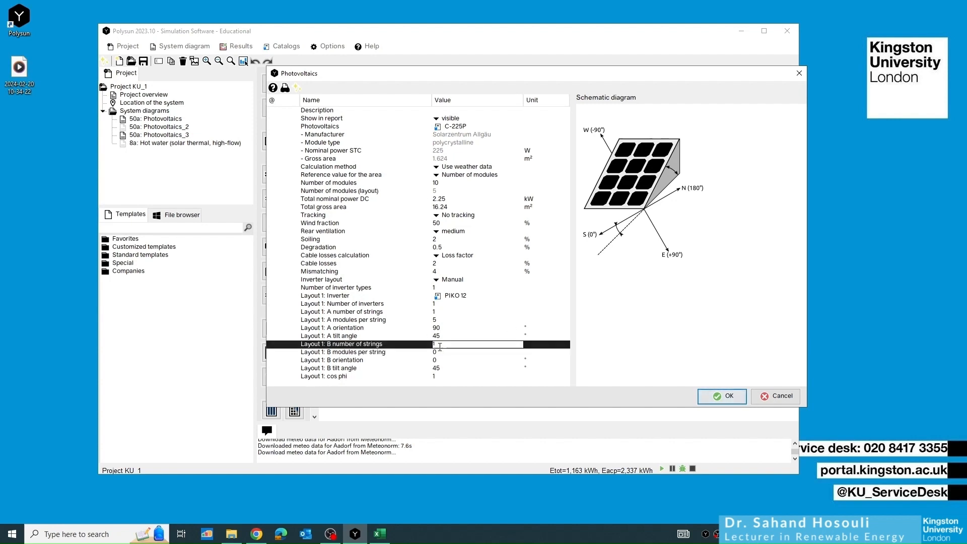
{"action": "left_click", "coordinate": [438, 352]}
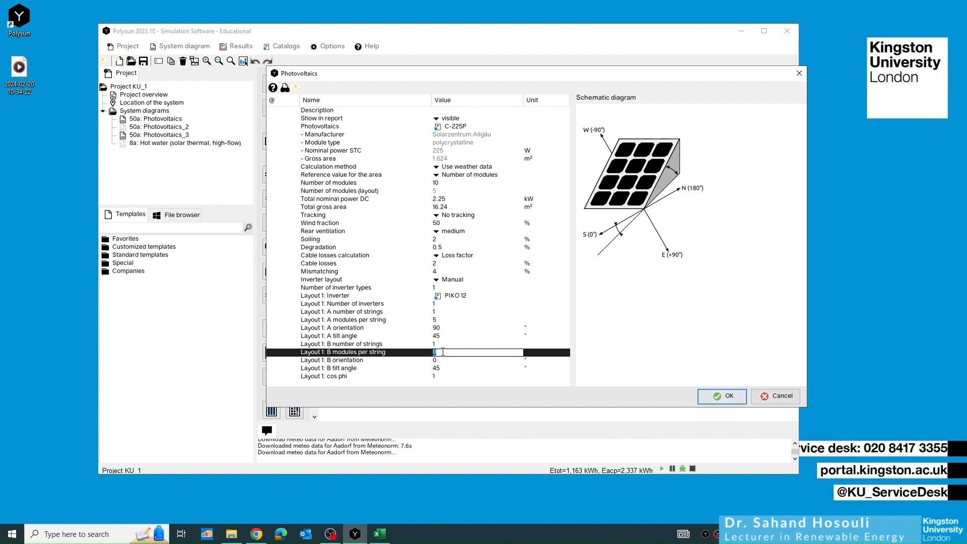
{"action": "key", "text": "Return"}
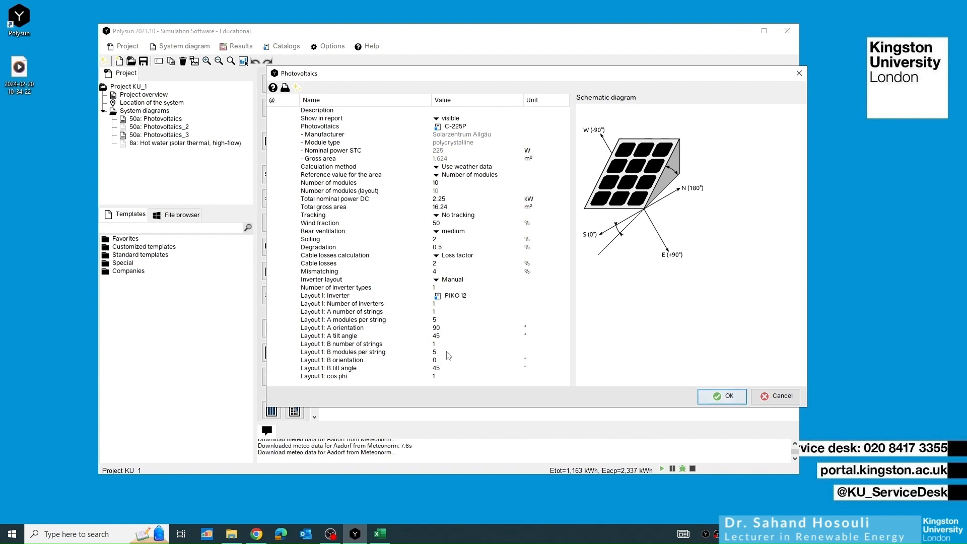
Step: Set Layout 1 field B's orientation to -90° and accept the photovoltaics settings
{"action": "left_click", "coordinate": [437, 361]}
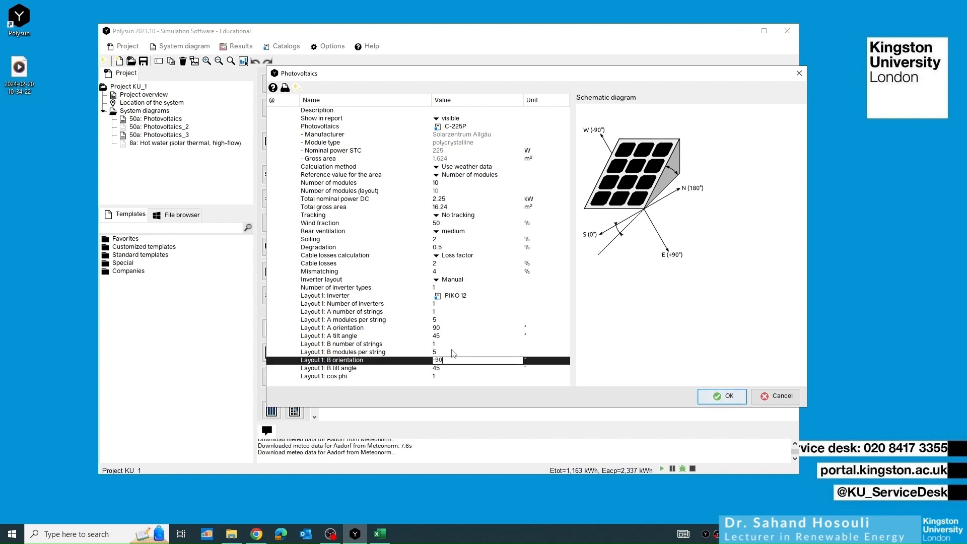
{"action": "key", "text": "Return"}
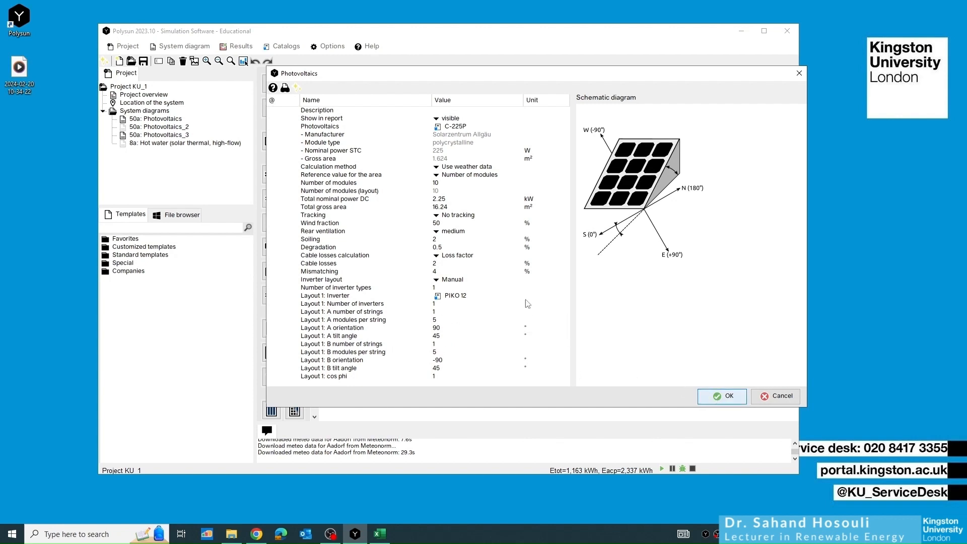
{"action": "left_click", "coordinate": [716, 396]}
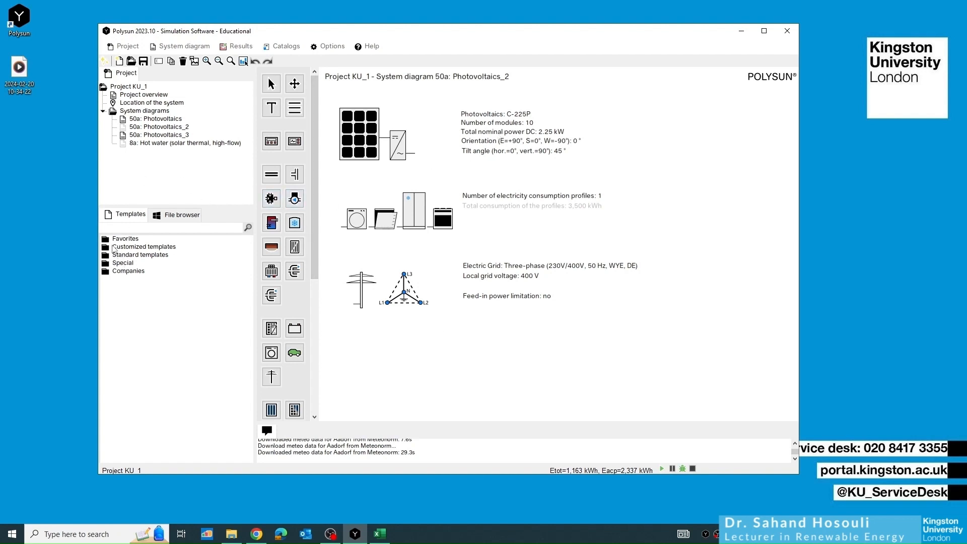
Step: Browse the standard templates for photovoltaics plus electric heat generation, preview template 56a and collapse the group
{"action": "left_click", "coordinate": [116, 255]}
{"action": "double_click", "coordinate": [107, 257]}
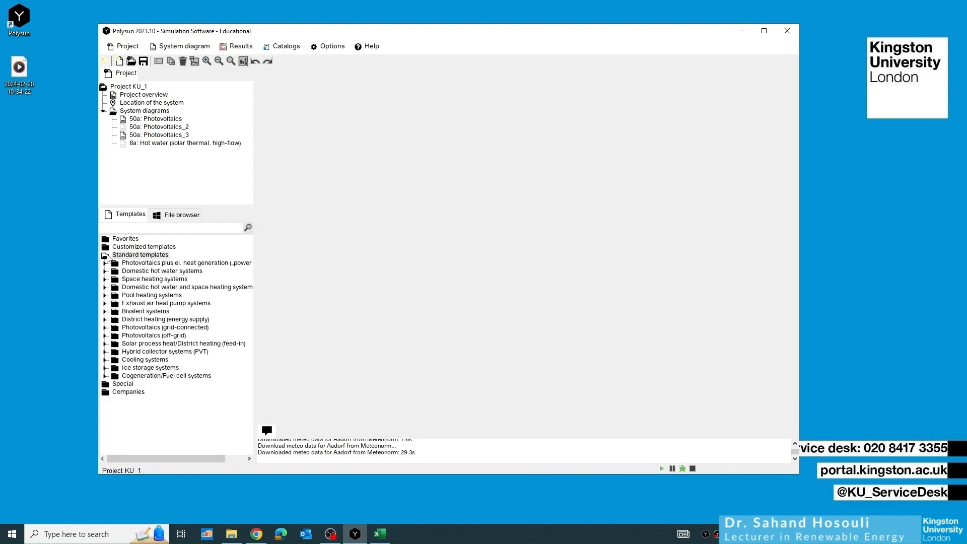
{"action": "left_click", "coordinate": [112, 266]}
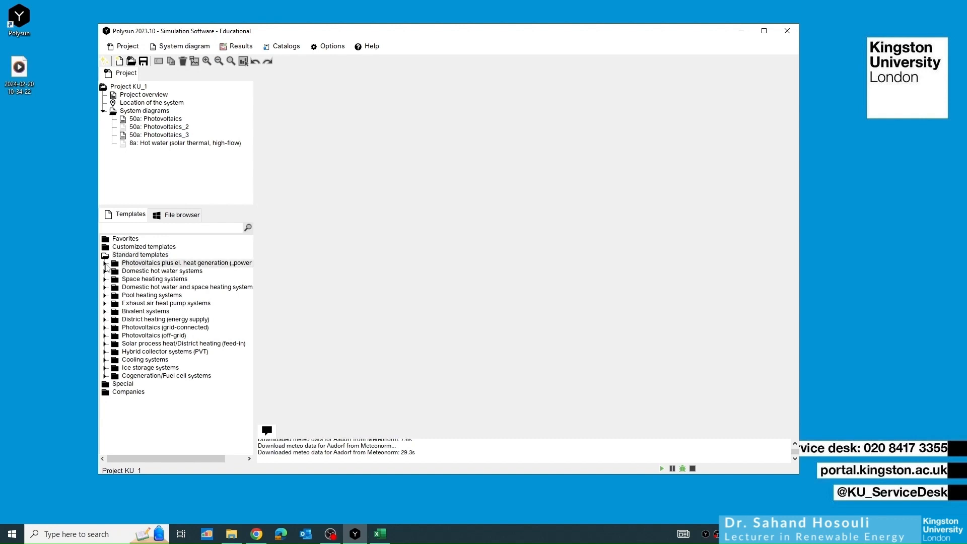
{"action": "double_click", "coordinate": [113, 266]}
{"action": "left_click", "coordinate": [141, 273]}
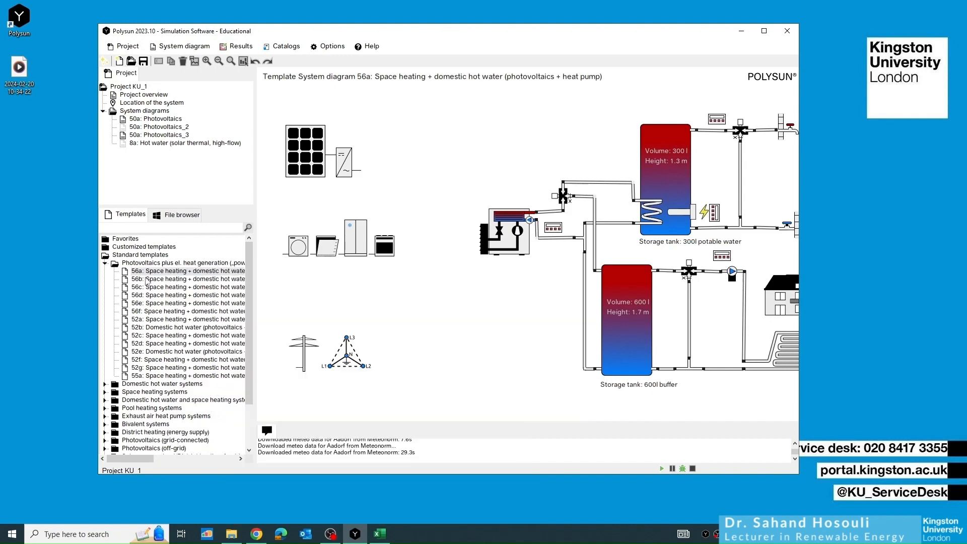
{"action": "left_click", "coordinate": [107, 263]}
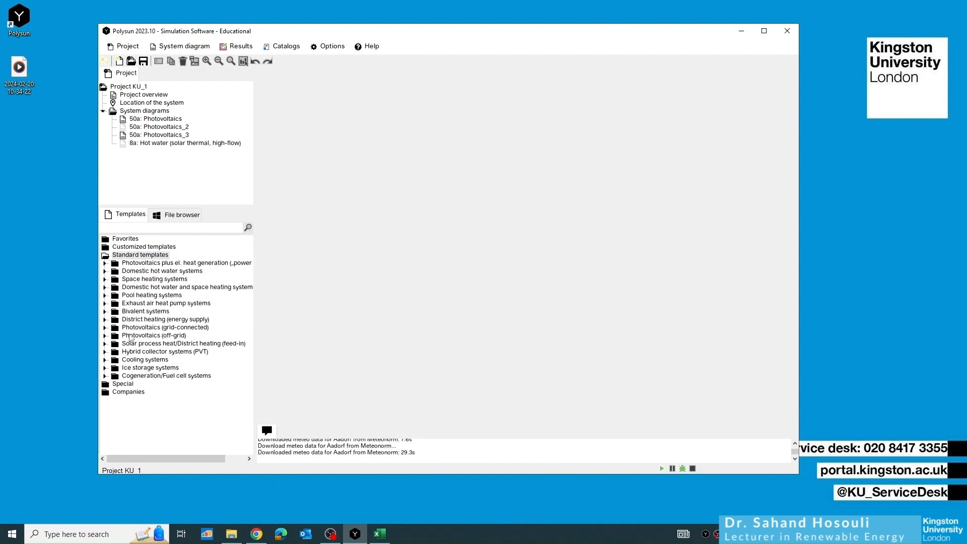
Step: Expand the grid-connected photovoltaics templates and view the diagrams of 50a: Photovoltaics and 50b: Photovoltaics (2 module fields)
{"action": "left_click", "coordinate": [130, 329]}
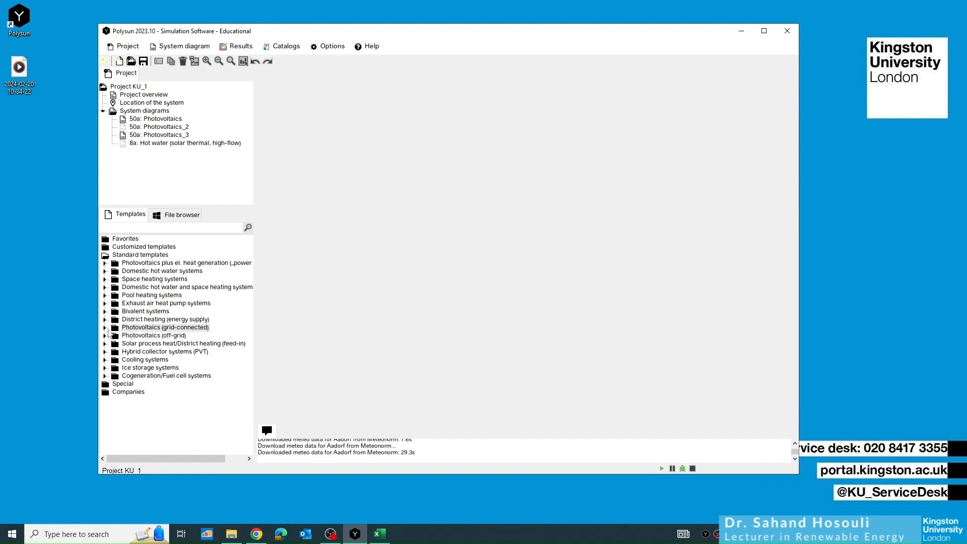
{"action": "left_click", "coordinate": [108, 330]}
{"action": "left_click", "coordinate": [144, 336]}
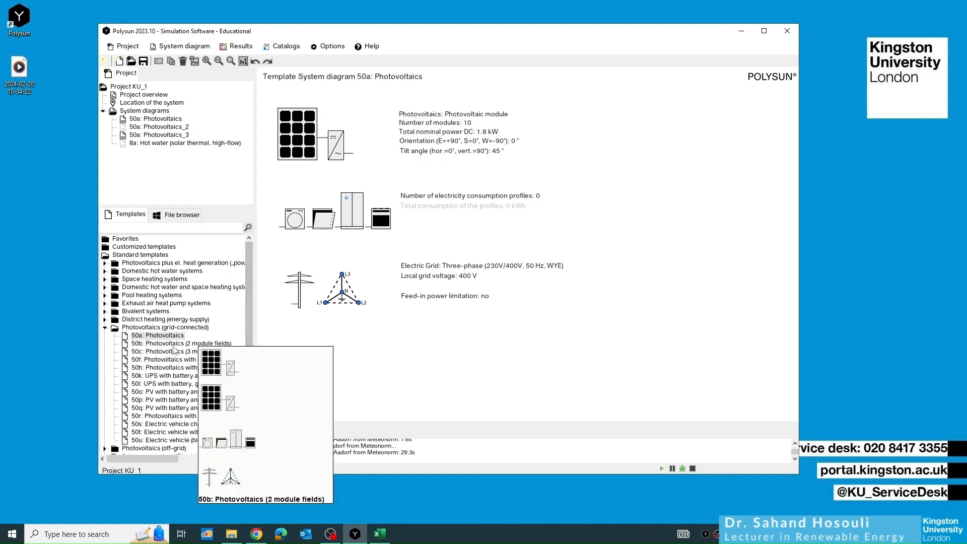
{"action": "left_click", "coordinate": [173, 346]}
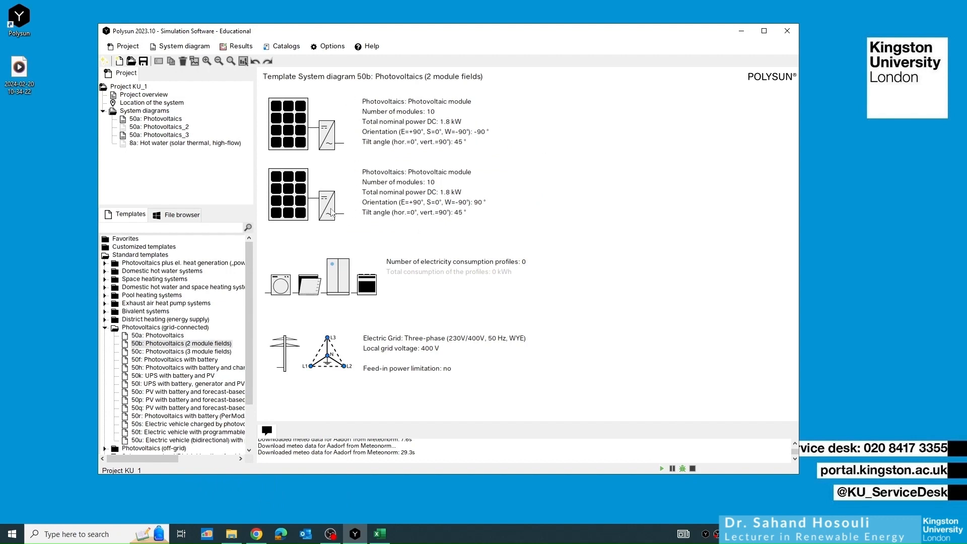
{"action": "mouse_move", "coordinate": [335, 138]}
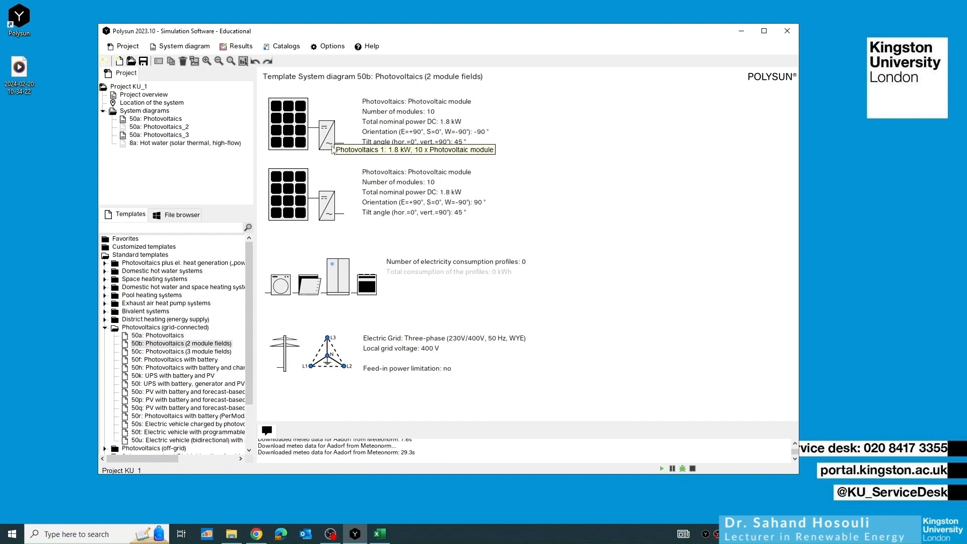
Step: View the diagrams of templates 50c: Photovoltaics (3 module fields) and 50a: Photovoltaics, and inspect the photovoltaics settings of 50a: Photovoltaics_3
{"action": "left_click", "coordinate": [181, 351]}
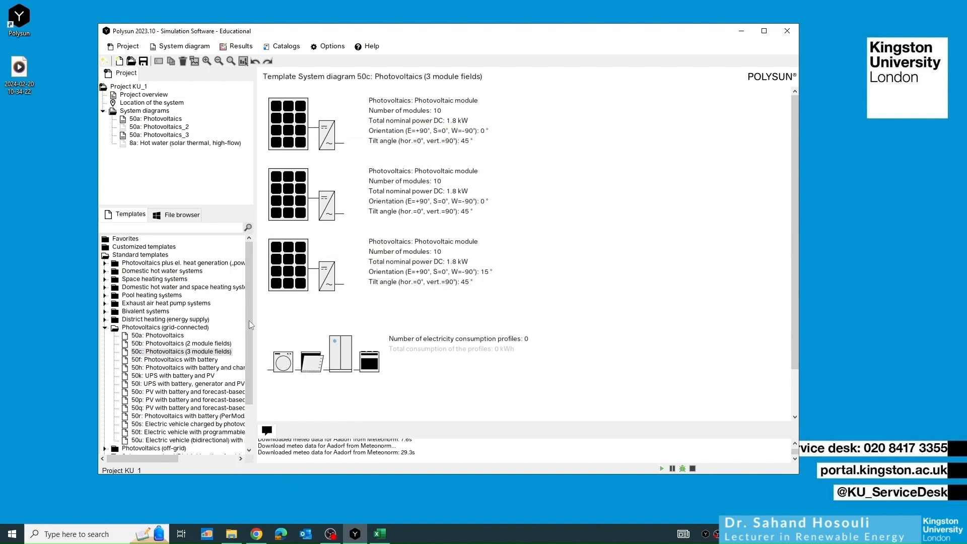
{"action": "left_click", "coordinate": [158, 334]}
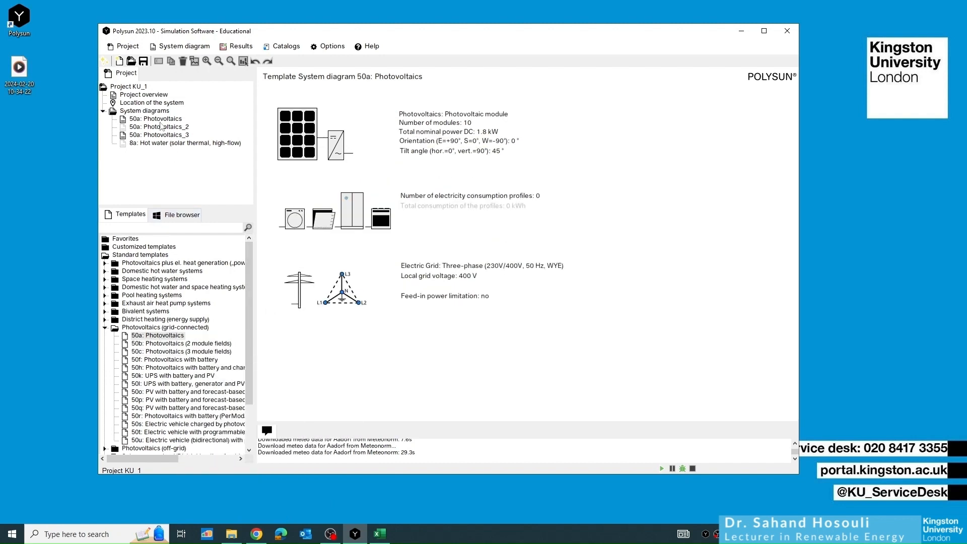
{"action": "left_click", "coordinate": [152, 135]}
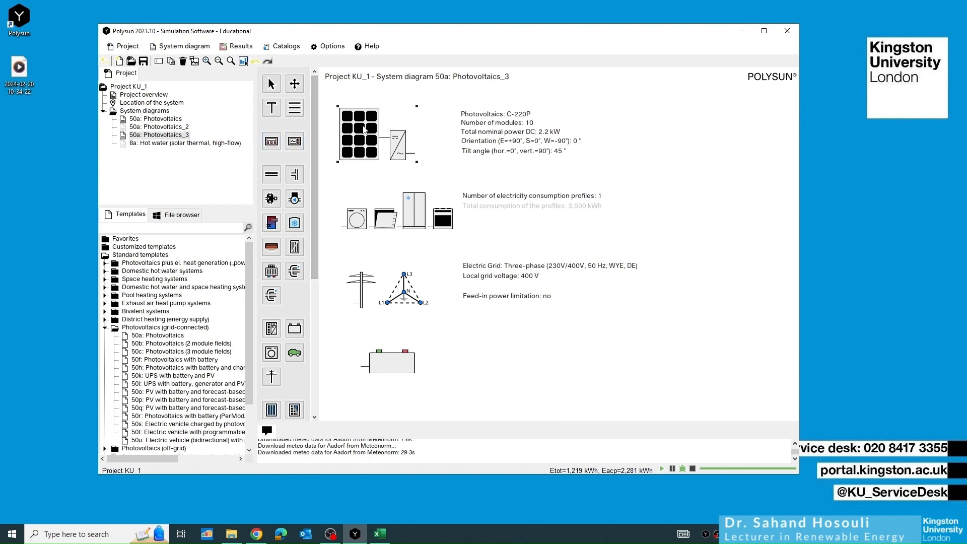
{"action": "double_click", "coordinate": [366, 106]}
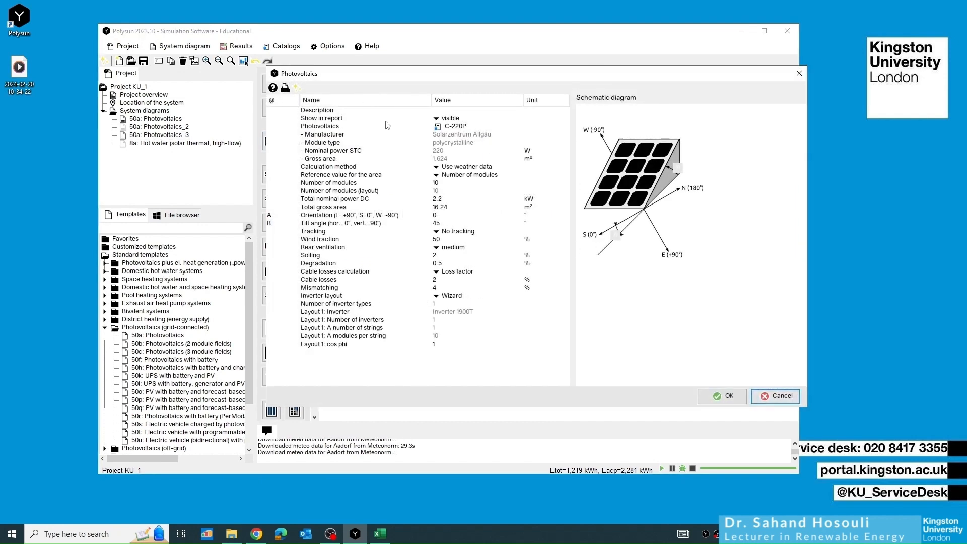
{"action": "left_click", "coordinate": [799, 73]}
Step: Review the photovoltaics settings of 50a: Photovoltaics_2, including its manual inverter layout, and close them without changes
{"action": "left_click", "coordinate": [159, 127]}
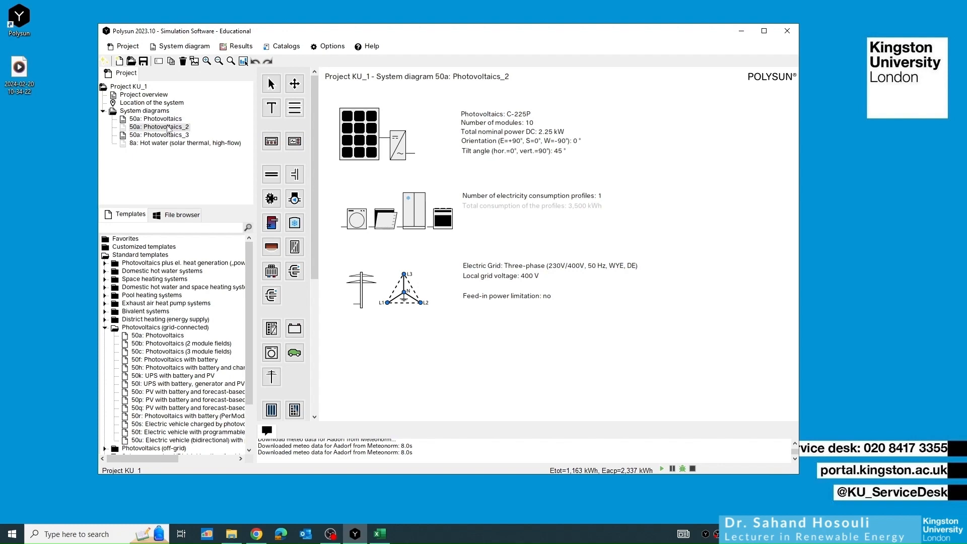
{"action": "left_click", "coordinate": [342, 132]}
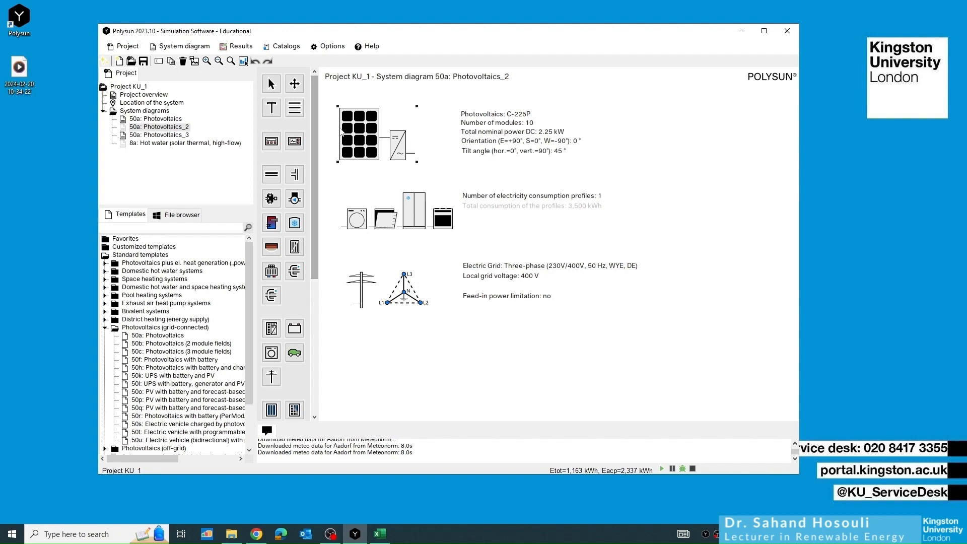
{"action": "double_click", "coordinate": [341, 132]}
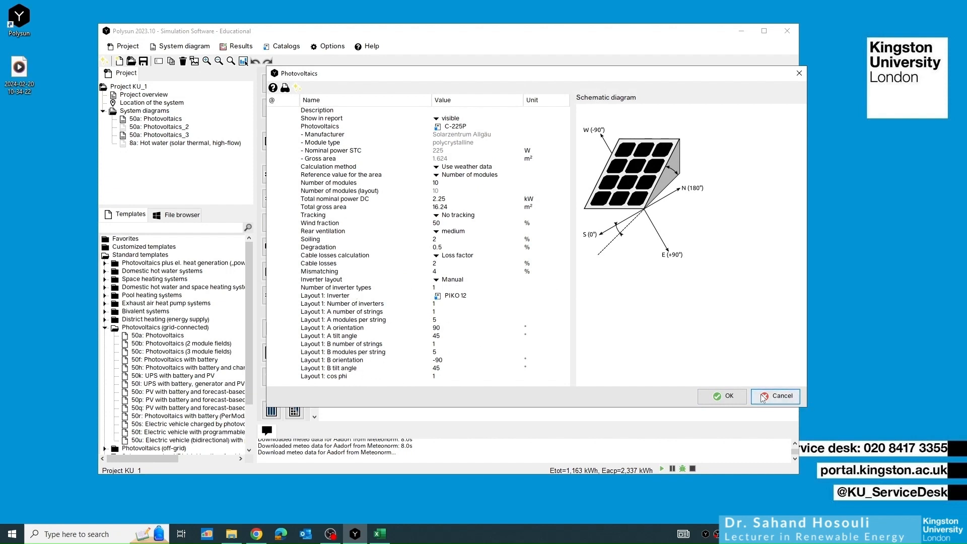
{"action": "key", "text": "Escape"}
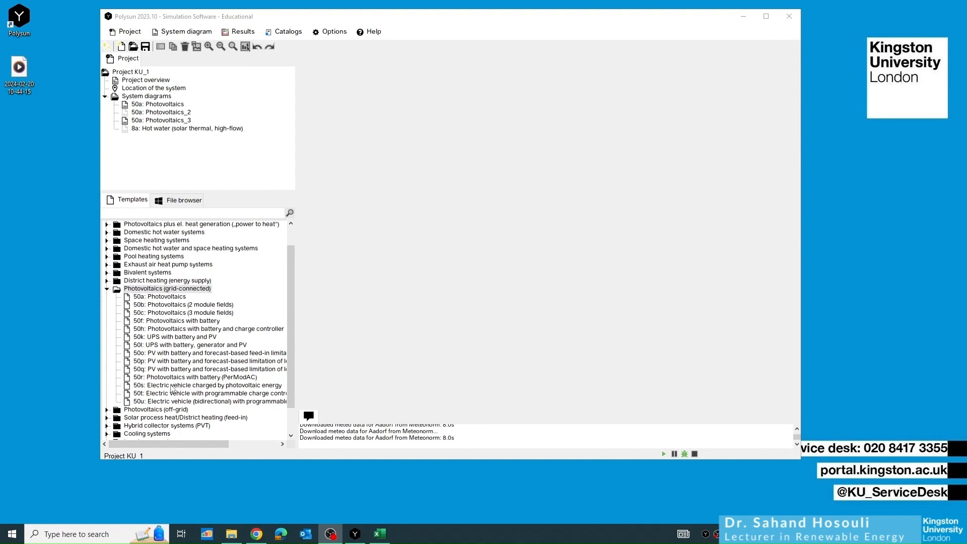
Step: Widen the template list and view the diagrams of the electric vehicle templates 50s and 50t
{"action": "left_click_drag", "start_coordinate": [296, 372], "coordinate": [348, 373]}
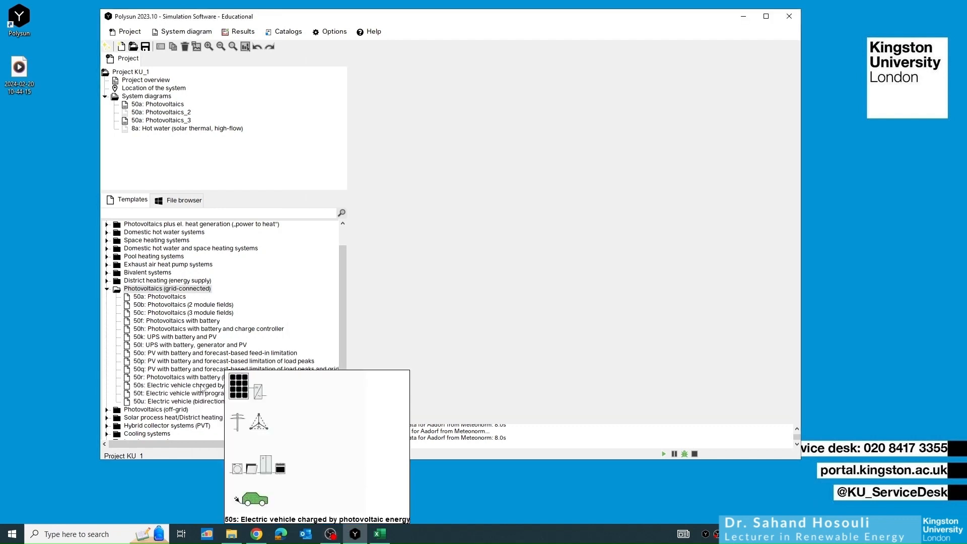
{"action": "left_click", "coordinate": [264, 390]}
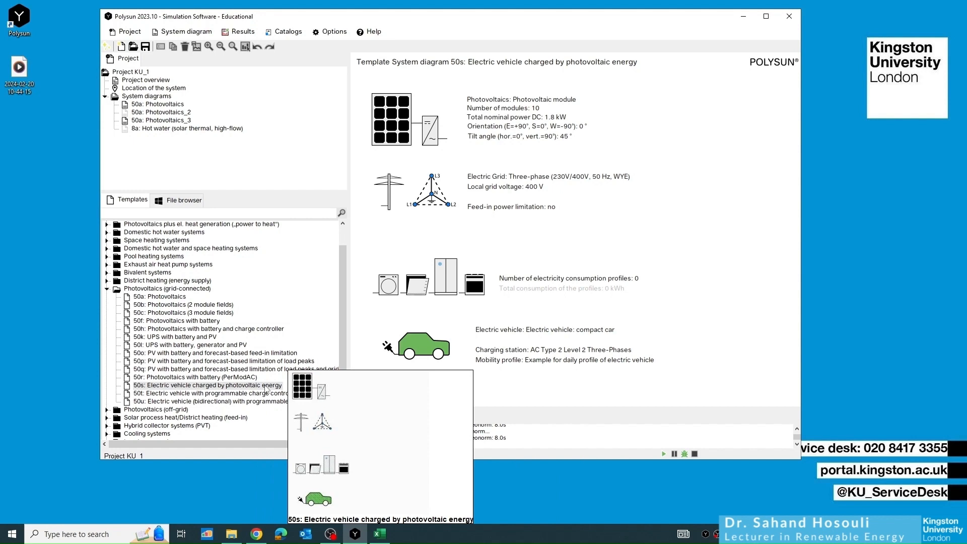
{"action": "left_click", "coordinate": [135, 395]}
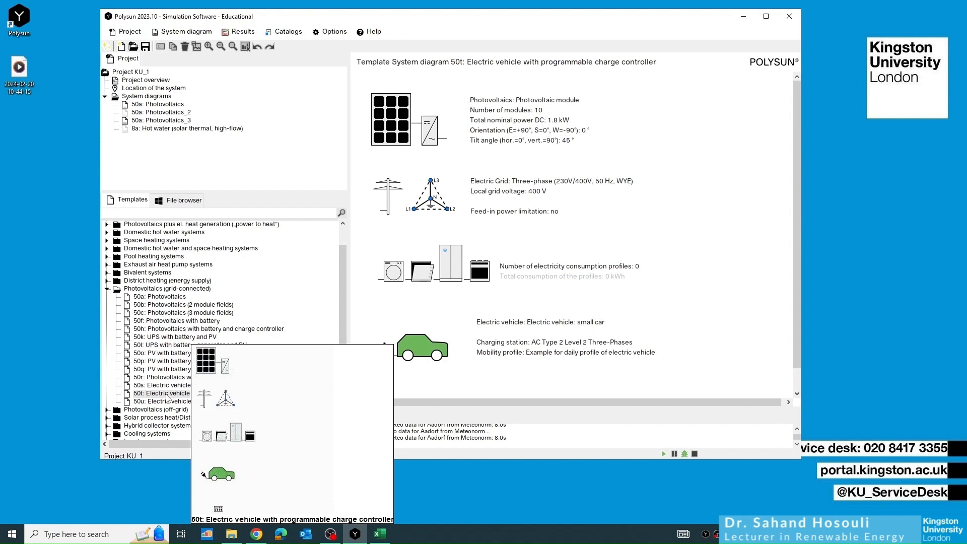
Step: Add template 50t: Electric vehicle with programmable charge controller to the project under its default name
{"action": "double_click", "coordinate": [166, 393]}
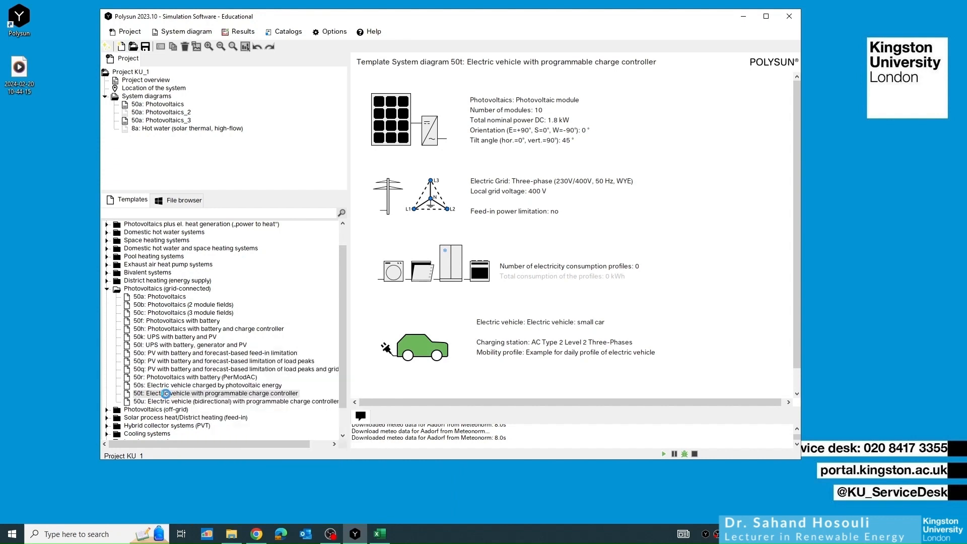
{"action": "left_click", "coordinate": [422, 262]}
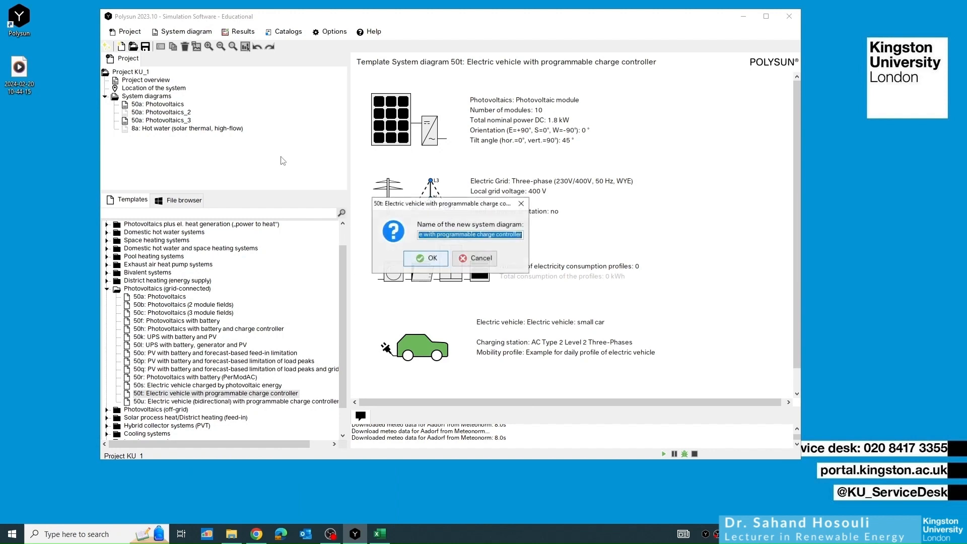
{"action": "left_click", "coordinate": [442, 259]}
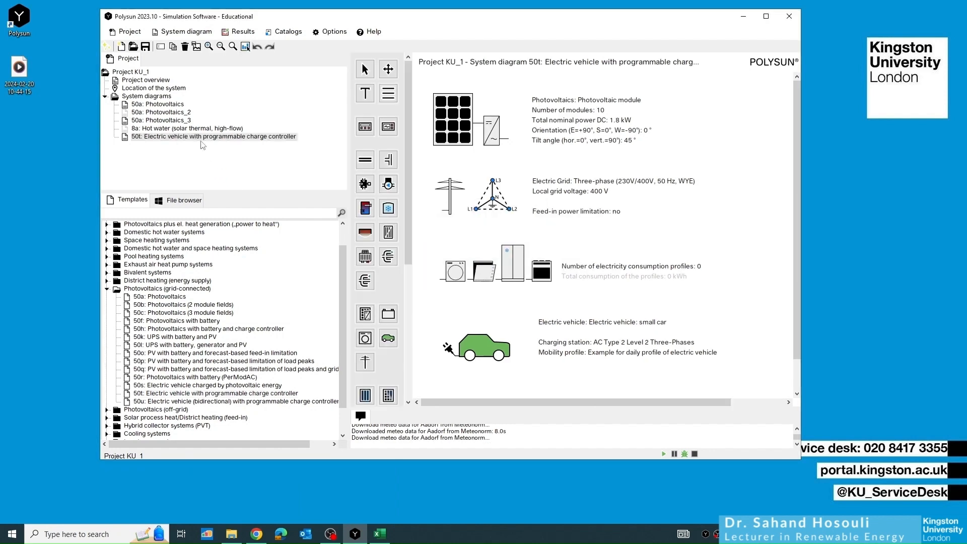
Step: Open the electric vehicle's battery settings in the 50t diagram and enlarge the dialog so all parameters are readable
{"action": "left_click", "coordinate": [487, 347]}
{"action": "double_click", "coordinate": [487, 347]}
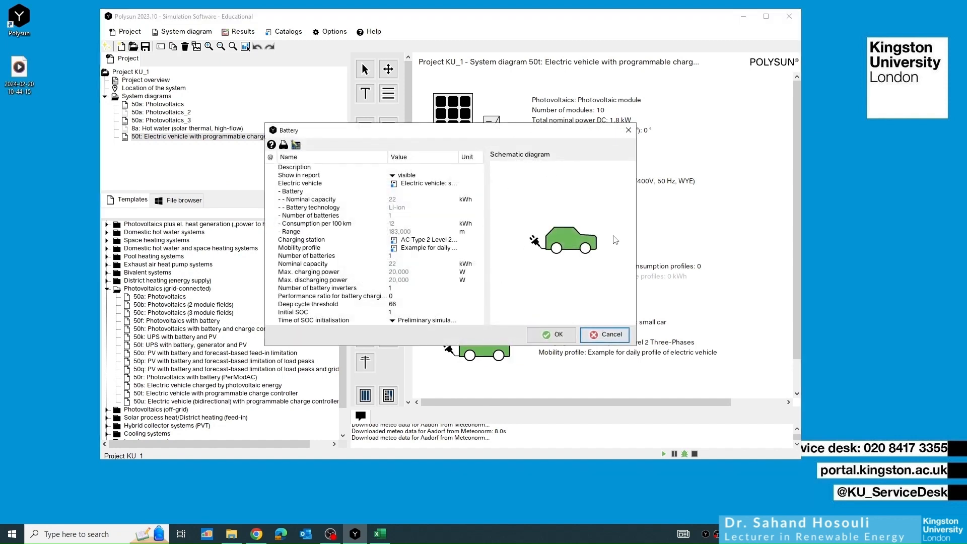
{"action": "left_click_drag", "start_coordinate": [636, 226], "coordinate": [741, 227]}
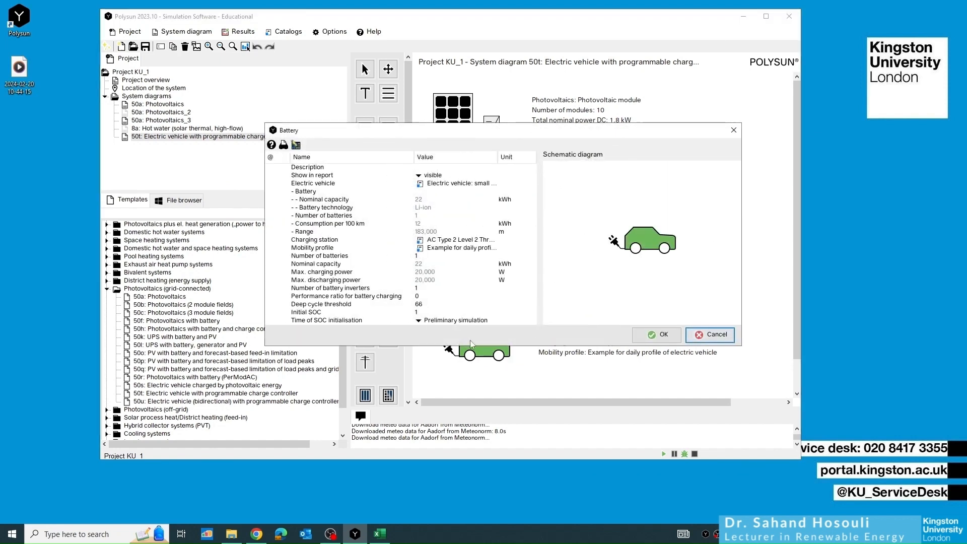
{"action": "left_click_drag", "start_coordinate": [471, 346], "coordinate": [470, 387]}
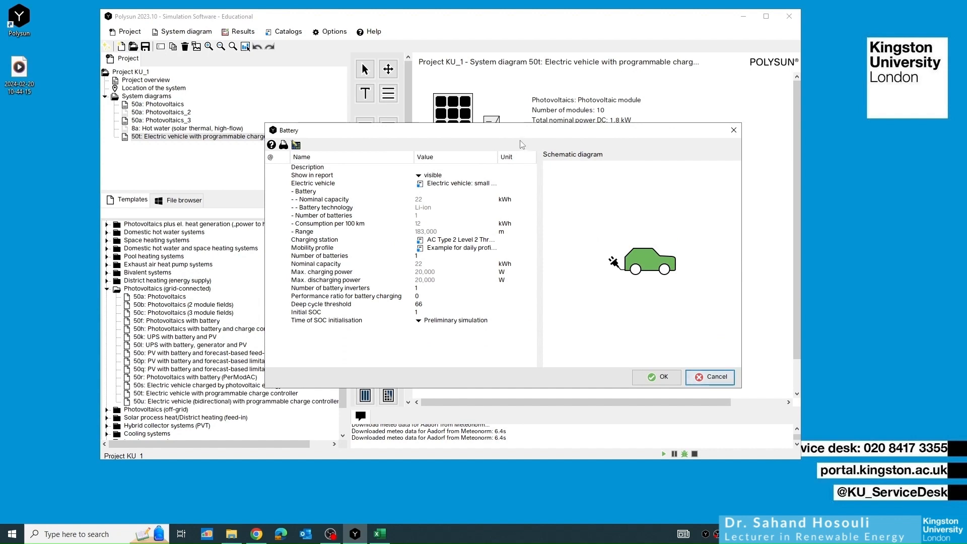
{"action": "left_click_drag", "start_coordinate": [521, 143], "coordinate": [482, 143]}
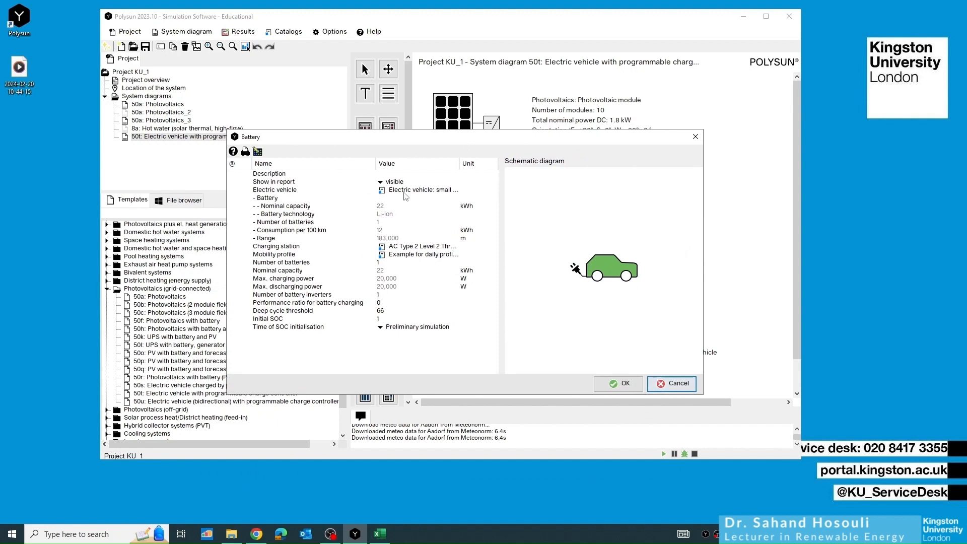
Step: Examine the electric vehicle catalog, including battery, consumption per 100 km and range, and leave it without changing the selection
{"action": "double_click", "coordinate": [406, 194]}
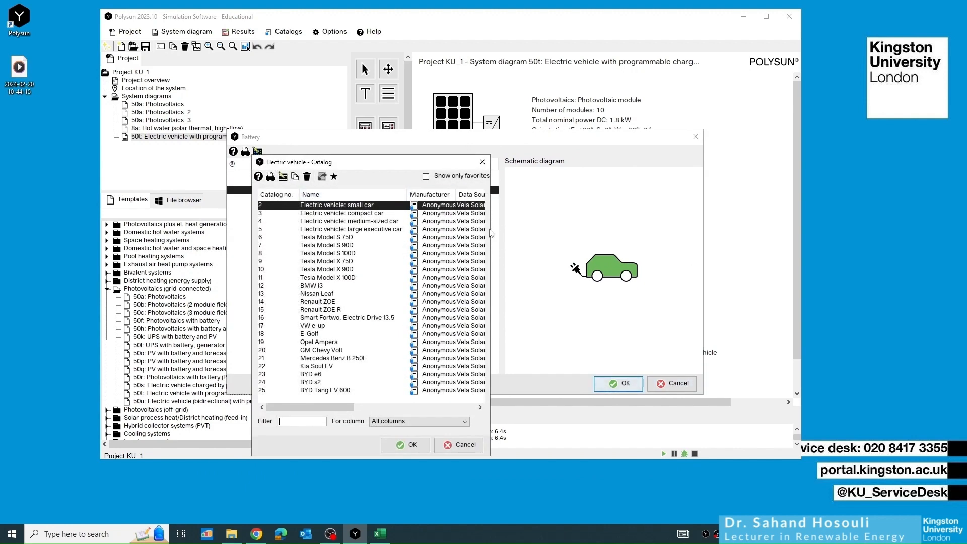
{"action": "left_click_drag", "start_coordinate": [491, 233], "coordinate": [738, 232]}
{"action": "left_click_drag", "start_coordinate": [520, 162], "coordinate": [534, 128]}
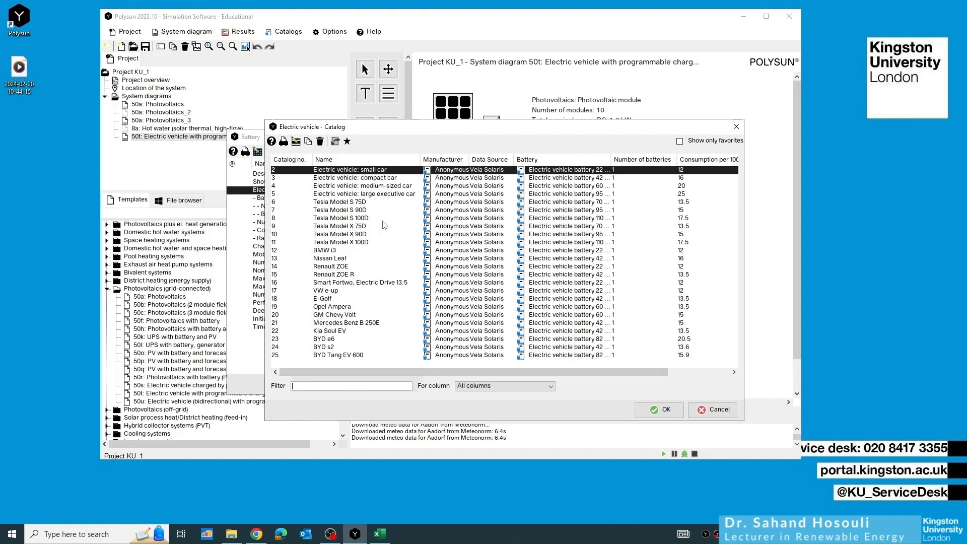
{"action": "scroll", "coordinate": [350, 290], "scroll_direction": "right", "scroll_amount": 3}
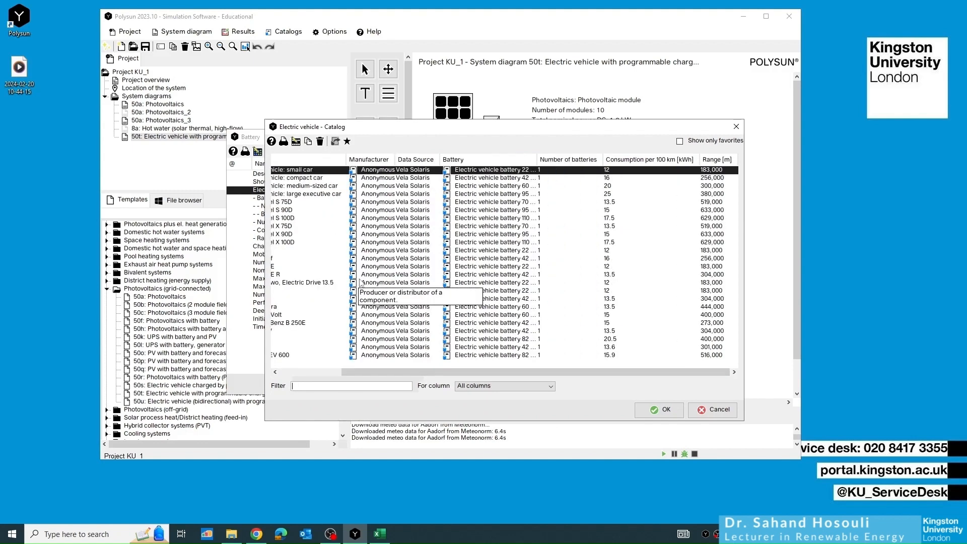
{"action": "scroll", "coordinate": [359, 282], "scroll_direction": "left", "scroll_amount": 3}
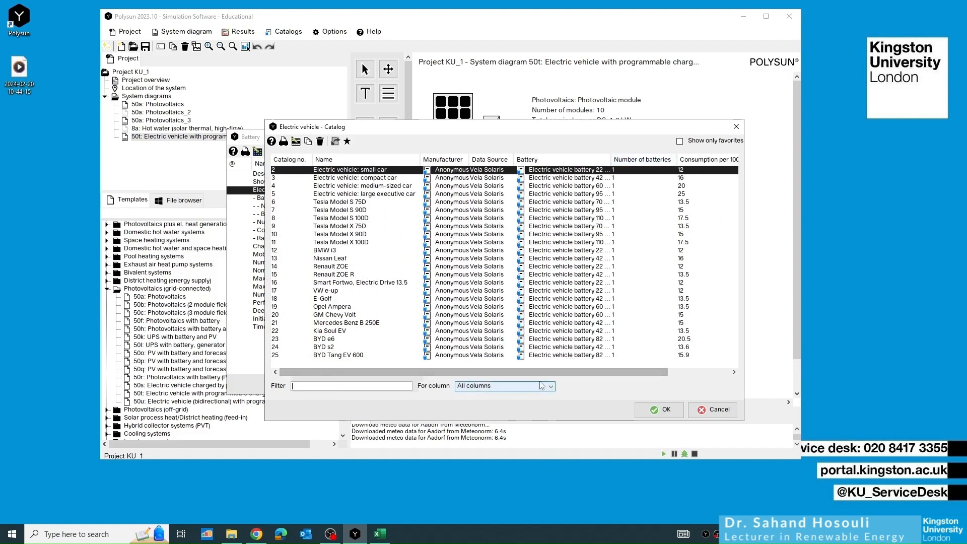
{"action": "left_click_drag", "start_coordinate": [510, 371], "coordinate": [573, 371]}
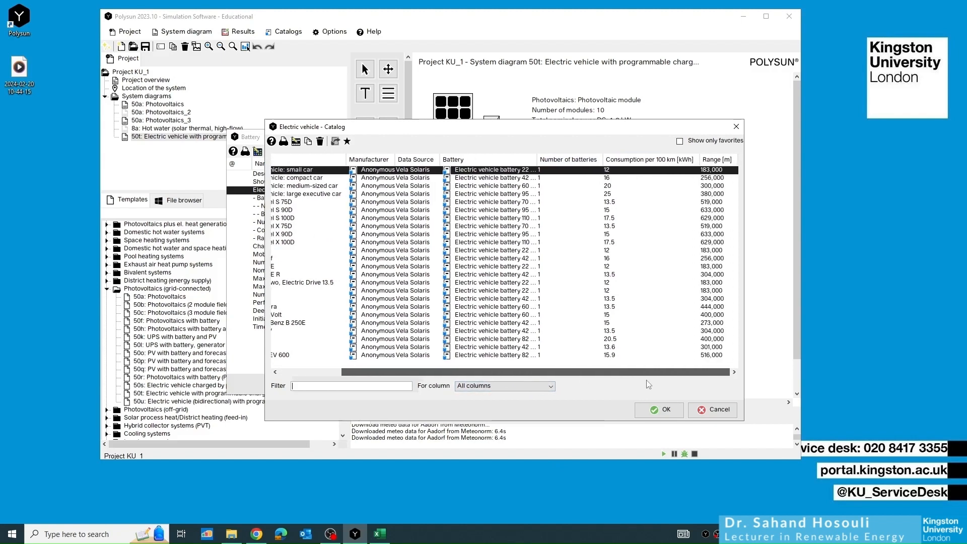
{"action": "left_click_drag", "start_coordinate": [708, 396], "coordinate": [423, 357]}
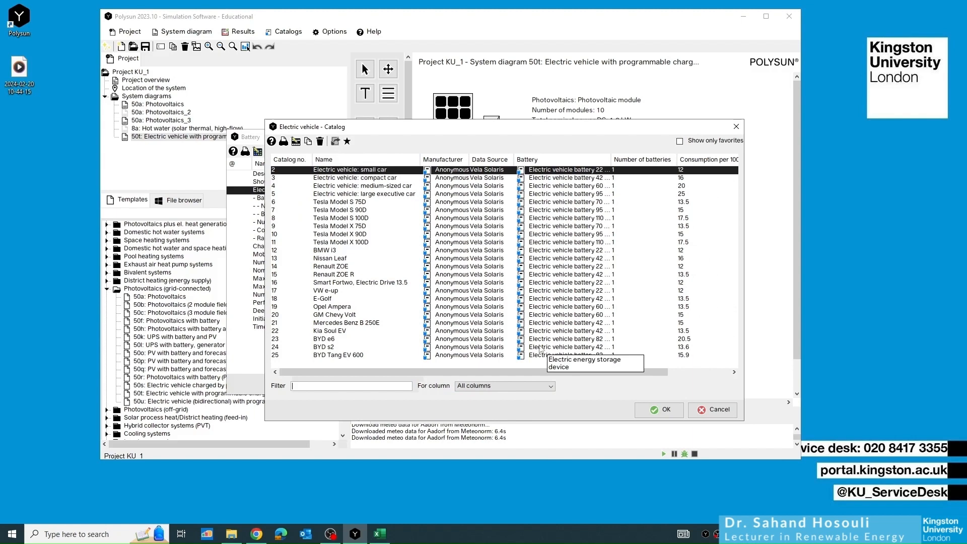
{"action": "mouse_move", "coordinate": [452, 126]}
{"action": "left_mouse_down"}
{"action": "mouse_move", "coordinate": [457, 152]}
{"action": "mouse_move", "coordinate": [439, 133]}
{"action": "left_mouse_up"}
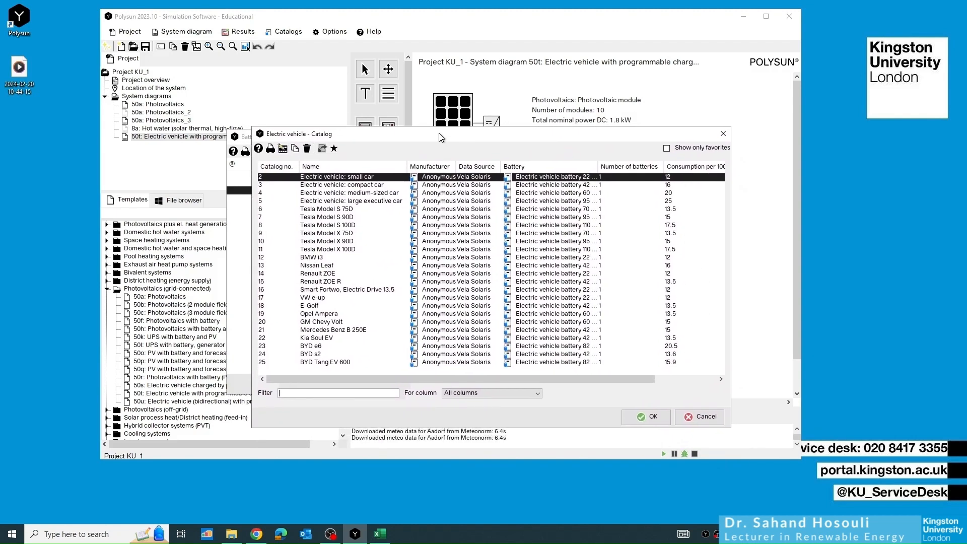
{"action": "left_click", "coordinate": [706, 416]}
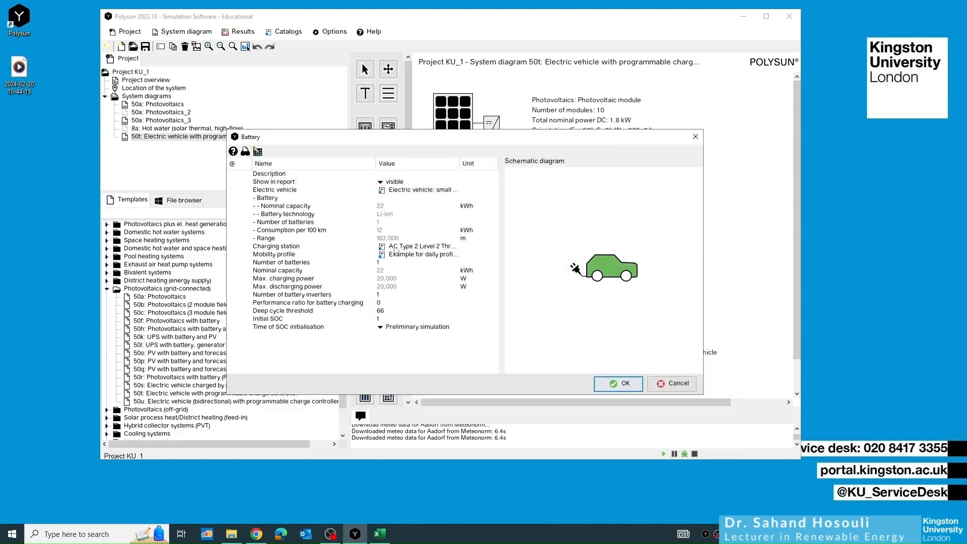
Step: Look through the charging station catalog without changing the selection, and open the mobility profile catalog to read its entries and file names
{"action": "left_click", "coordinate": [382, 246]}
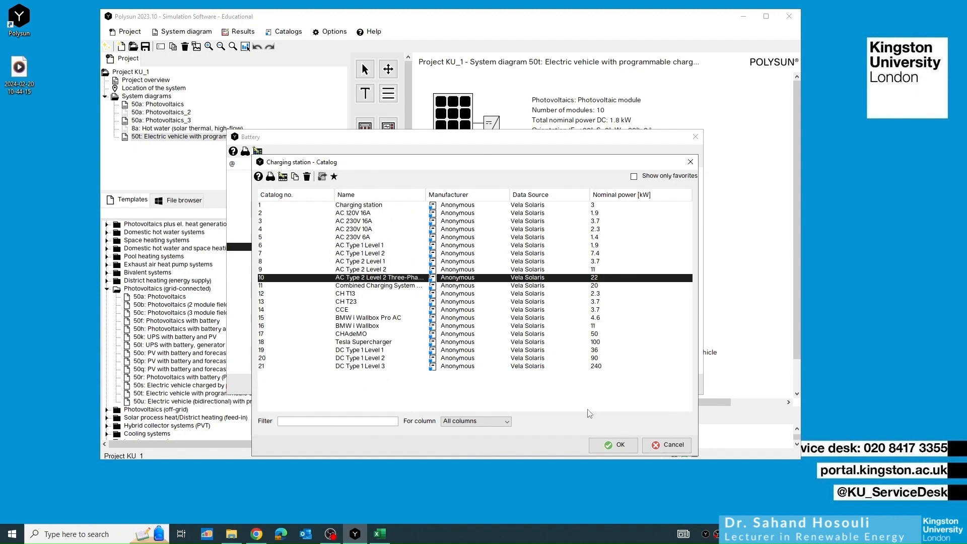
{"action": "left_click", "coordinate": [670, 445]}
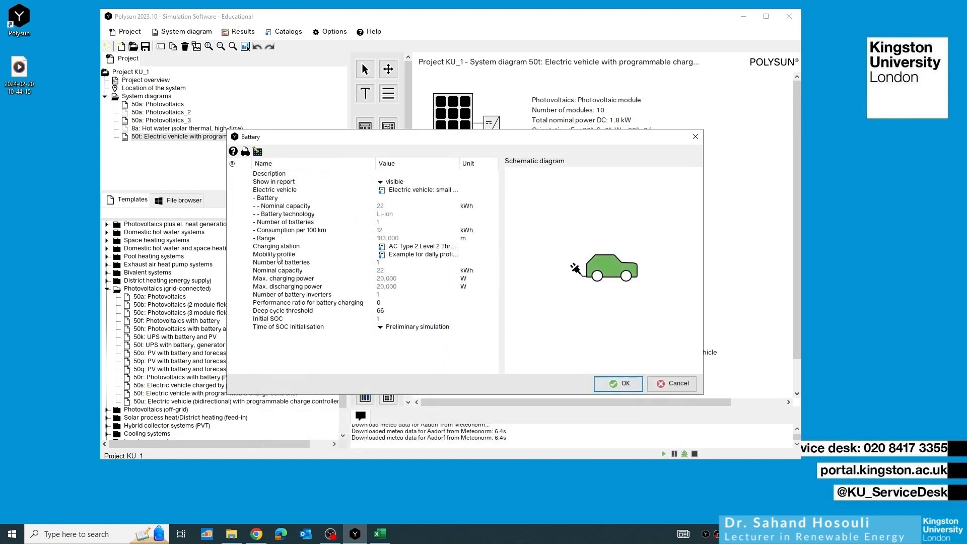
{"action": "left_click", "coordinate": [282, 255]}
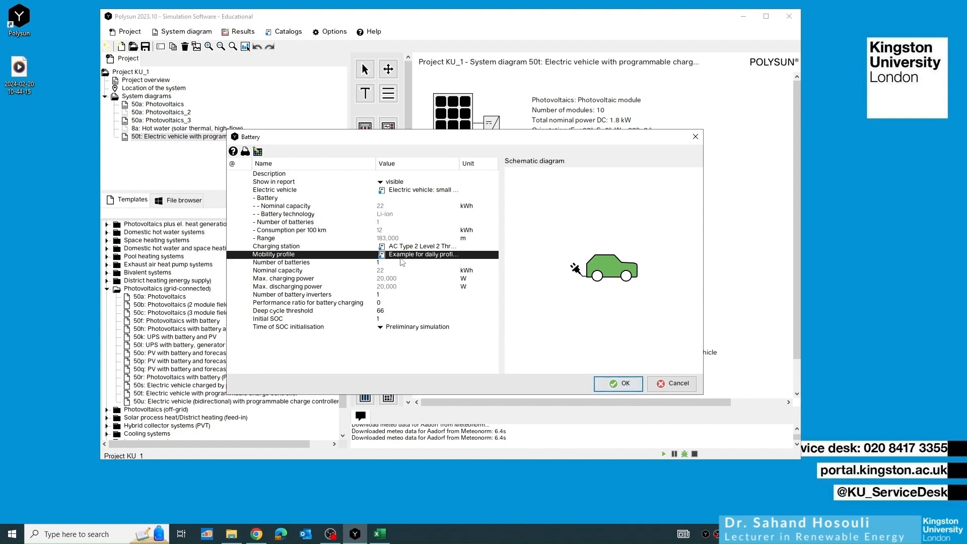
{"action": "left_click", "coordinate": [401, 259]}
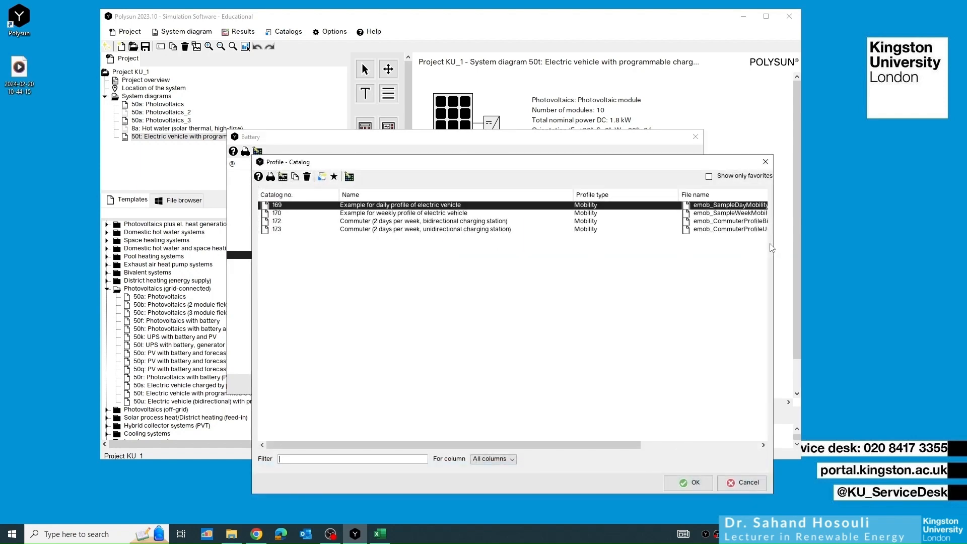
{"action": "left_click_drag", "start_coordinate": [776, 249], "coordinate": [861, 248]}
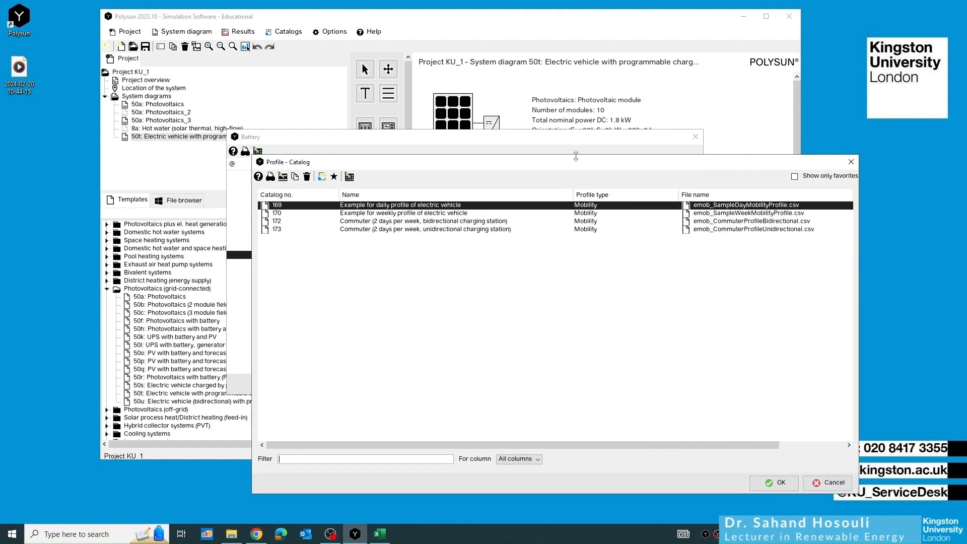
{"action": "left_click_drag", "start_coordinate": [568, 165], "coordinate": [545, 122]}
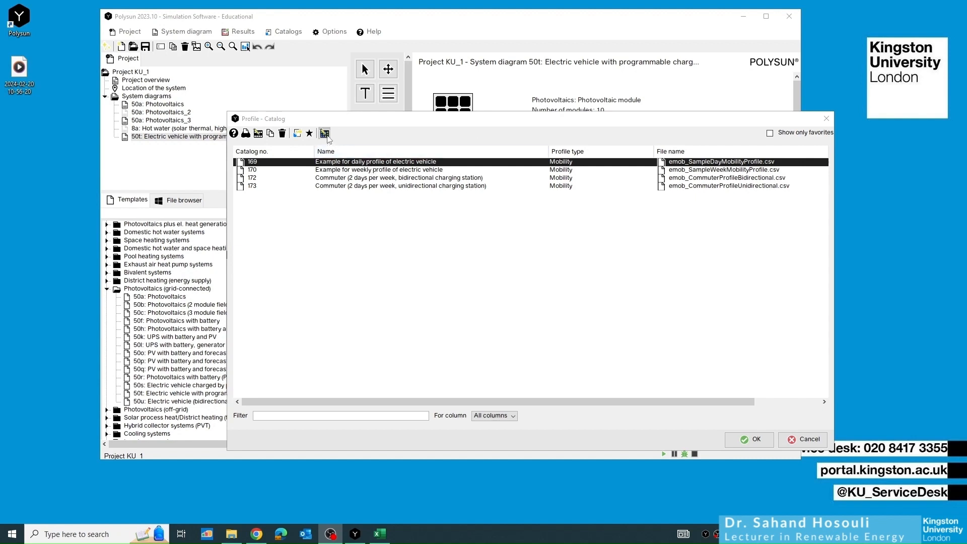
Step: Open the weekly schedule of the mobility profile "Example for daily profile of electric vehicle" and arrange its window for reading
{"action": "left_click", "coordinate": [324, 133]}
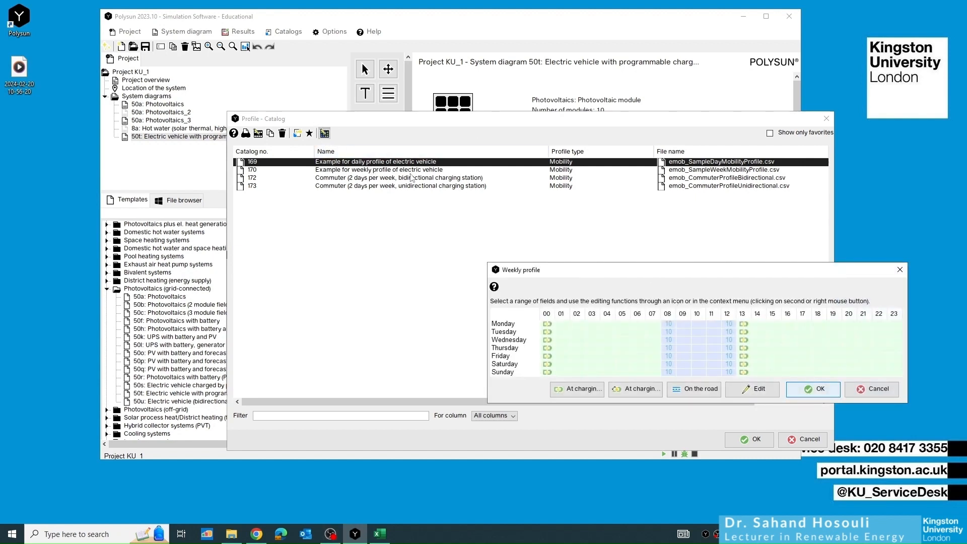
{"action": "left_click_drag", "start_coordinate": [650, 274], "coordinate": [449, 210]}
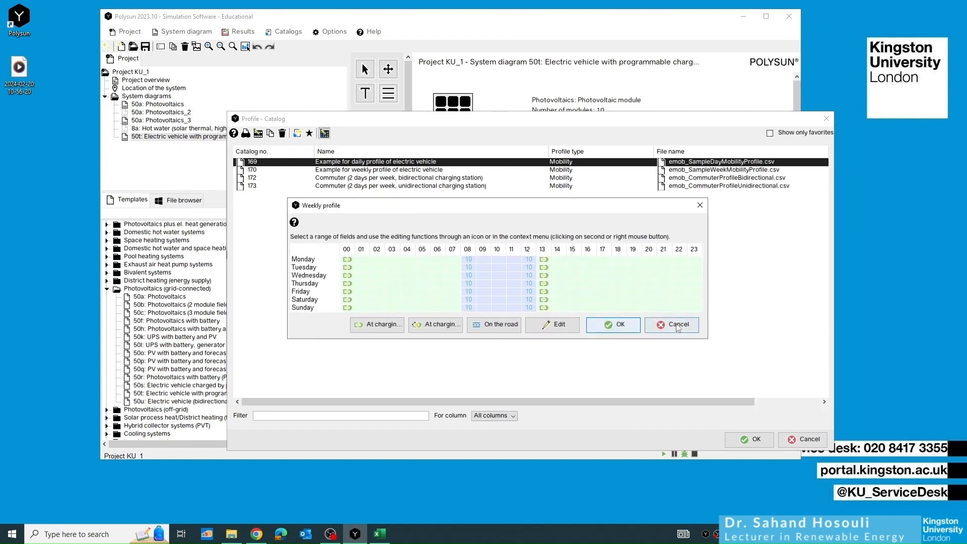
{"action": "left_click_drag", "start_coordinate": [707, 339], "coordinate": [740, 381]}
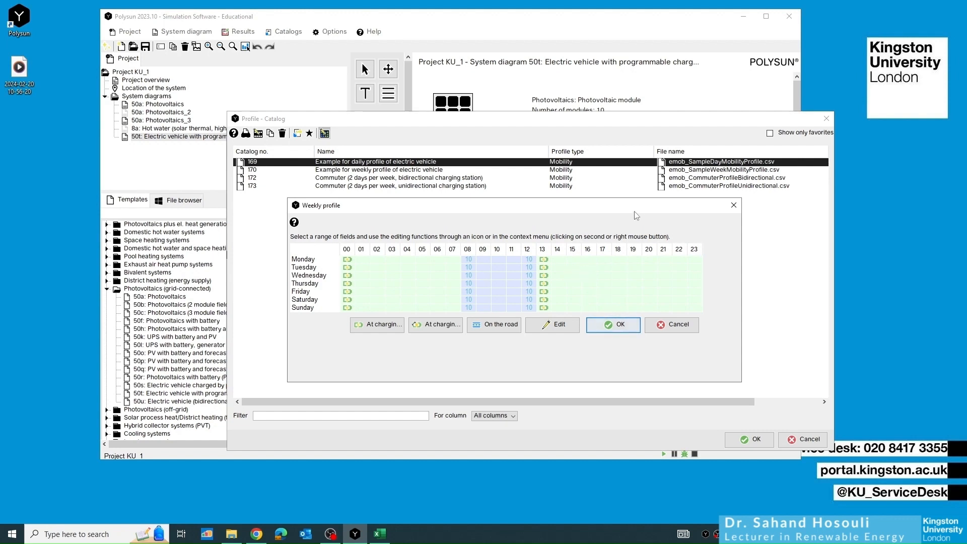
Step: Set Saturday and Sunday from hour 05 to 15 to At charging station (bidirectional) in the weekly mobility profile
{"action": "left_click_drag", "start_coordinate": [634, 207], "coordinate": [668, 179]}
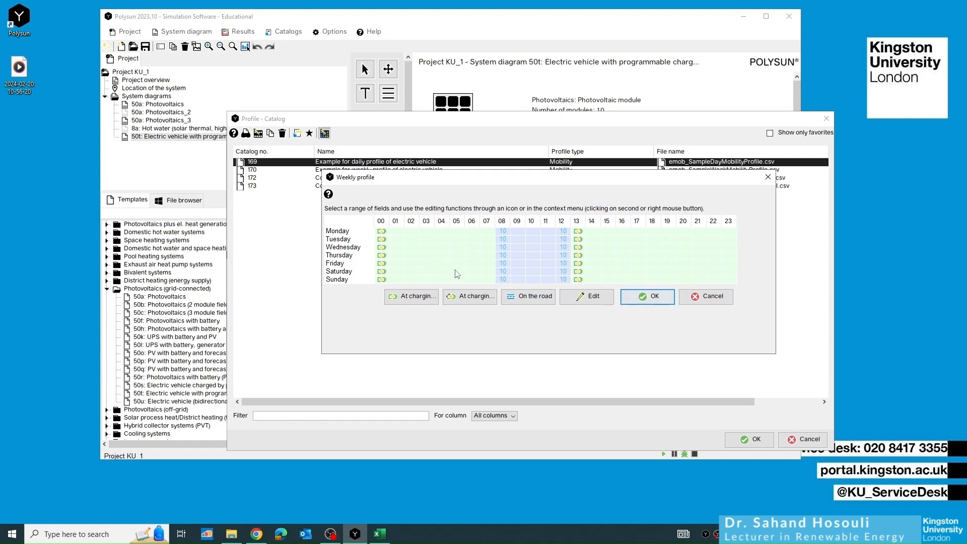
{"action": "left_click_drag", "start_coordinate": [453, 273], "coordinate": [613, 281]}
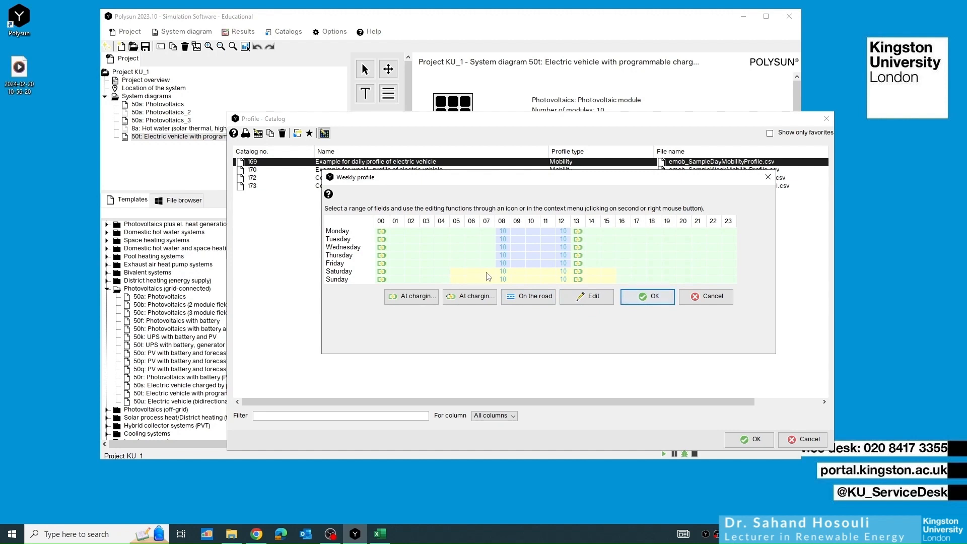
{"action": "left_click", "coordinate": [581, 298]}
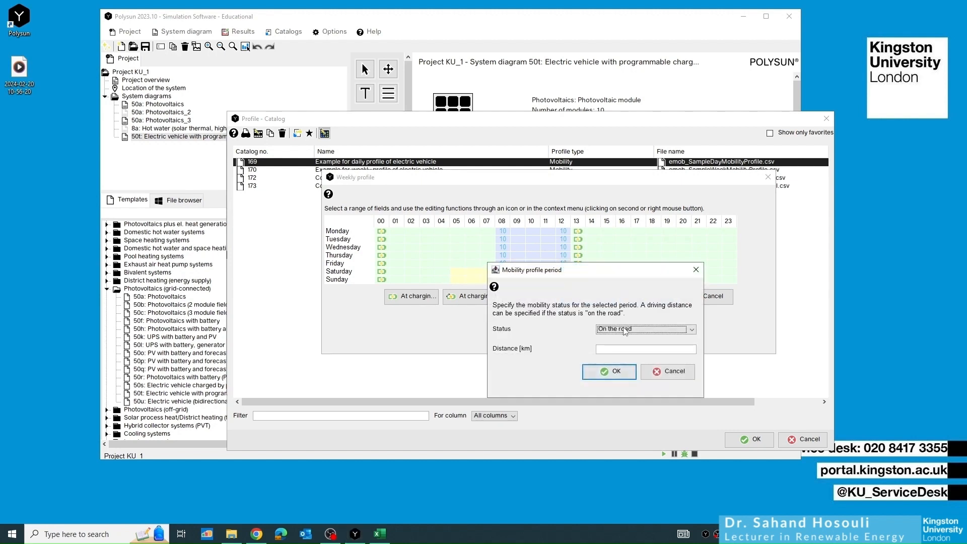
{"action": "left_click_drag", "start_coordinate": [581, 315], "coordinate": [669, 217]}
{"action": "left_click", "coordinate": [676, 266]}
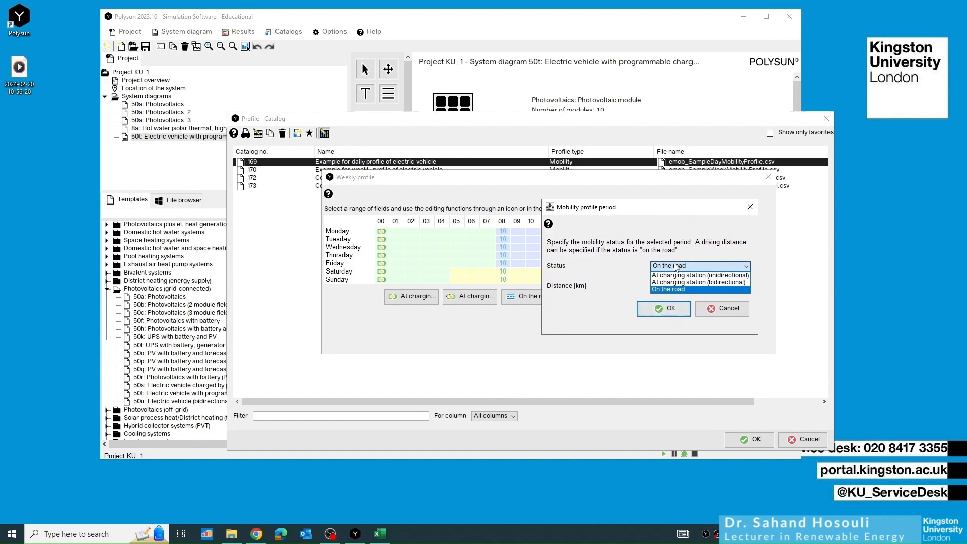
{"action": "left_click", "coordinate": [672, 283]}
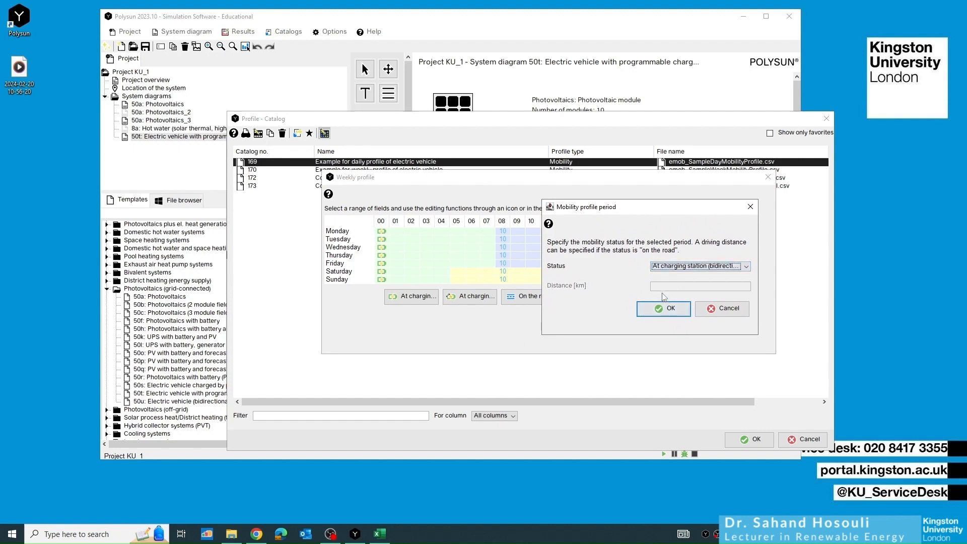
{"action": "left_click", "coordinate": [659, 309]}
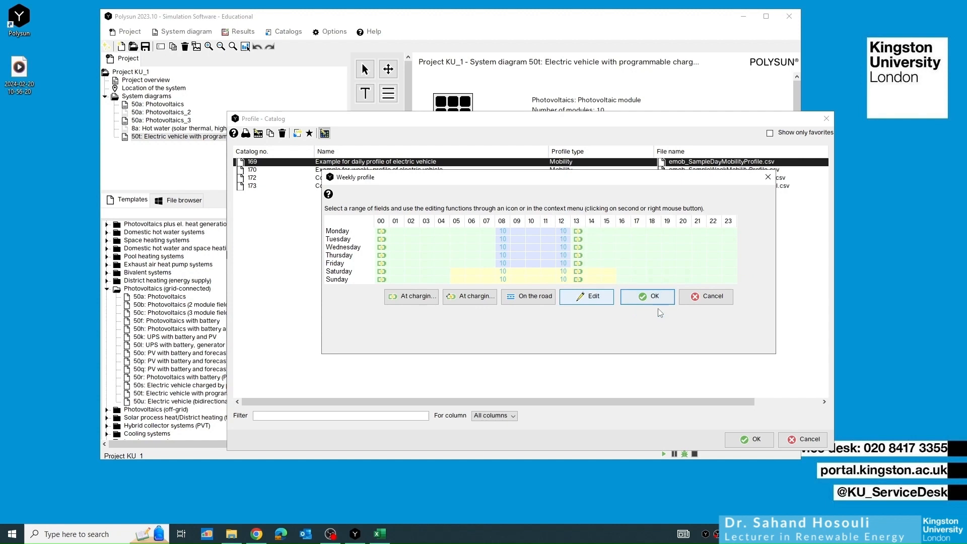
Step: Set the Saturday and Sunday block from hour 04 past the 08–12 driving hours to At charging station (unidirectional)
{"action": "left_click", "coordinate": [472, 272]}
{"action": "left_click_drag", "start_coordinate": [446, 272], "coordinate": [642, 280]}
{"action": "left_click", "coordinate": [594, 297]}
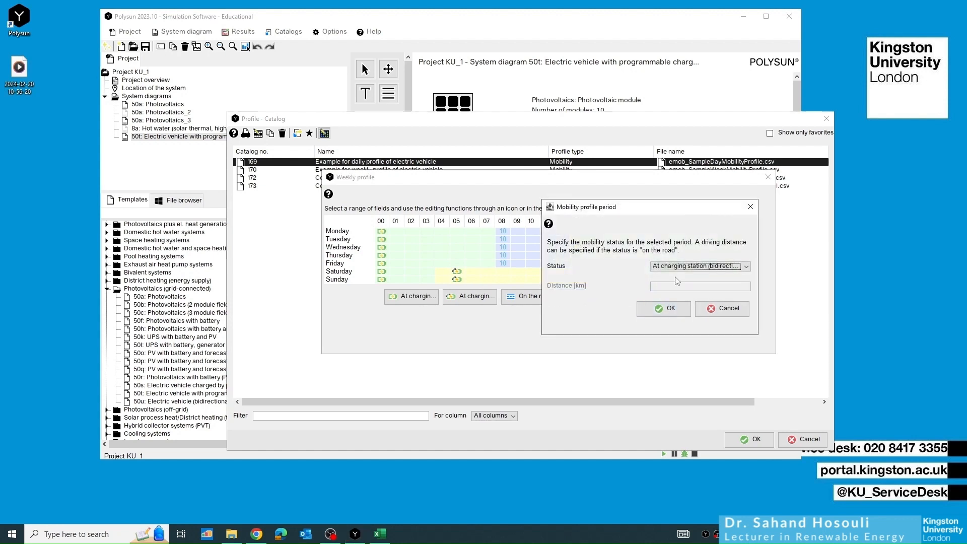
{"action": "left_click", "coordinate": [677, 267]}
{"action": "left_click", "coordinate": [675, 277]}
{"action": "left_click", "coordinate": [663, 308]}
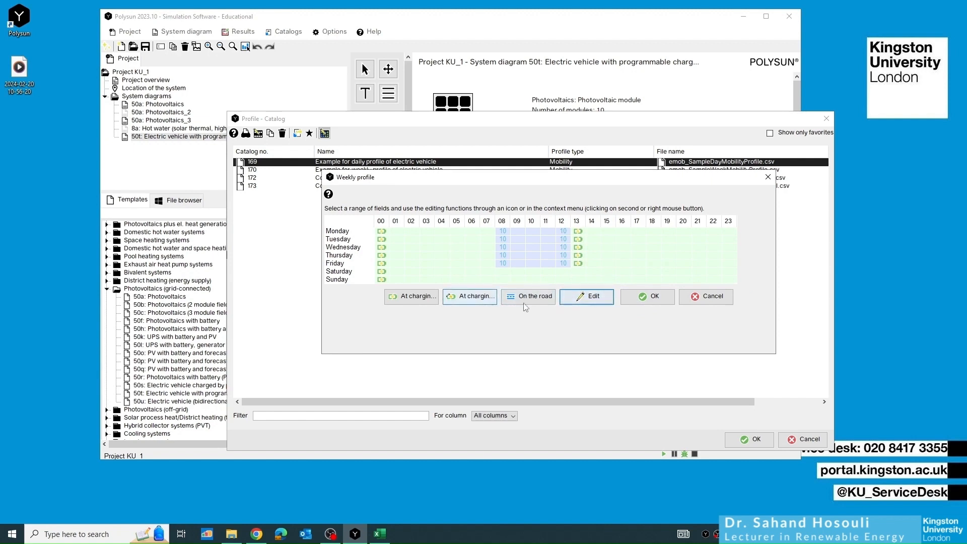
Step: Save the edited weekly schedule as a new user-defined profile named "Profile 2 - Mobility - KU"
{"action": "left_click", "coordinate": [645, 297]}
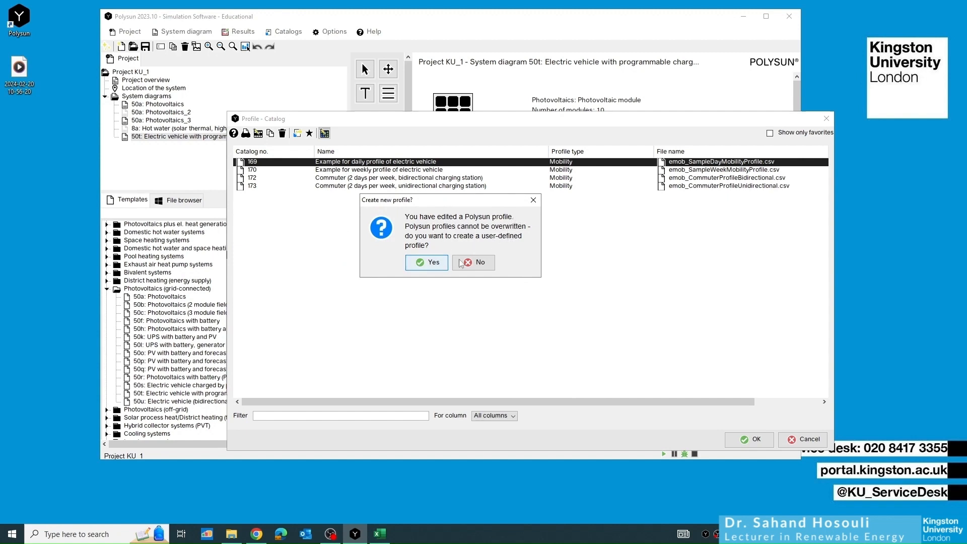
{"action": "left_click", "coordinate": [431, 262]}
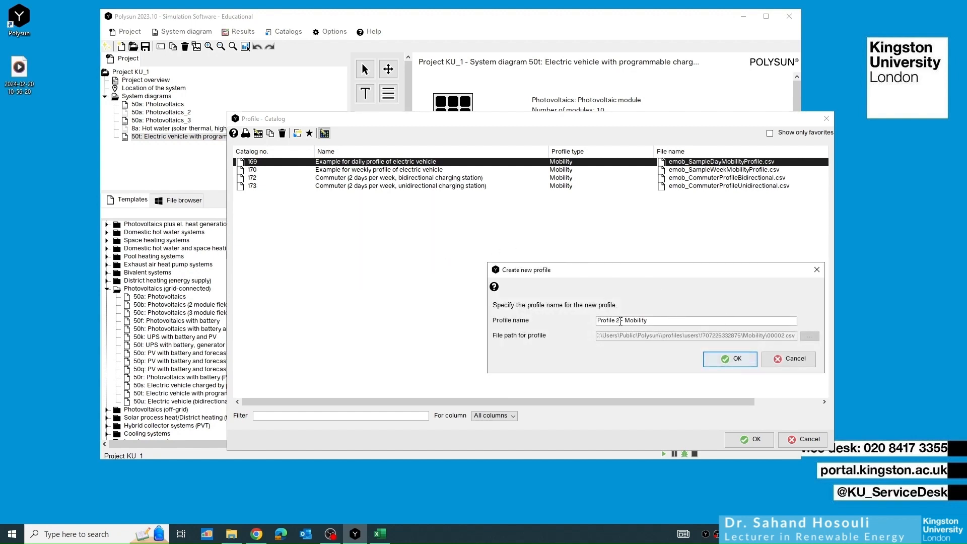
{"action": "left_click", "coordinate": [666, 320]}
{"action": "type", "text": "- K"}
{"action": "left_click", "coordinate": [746, 359]}
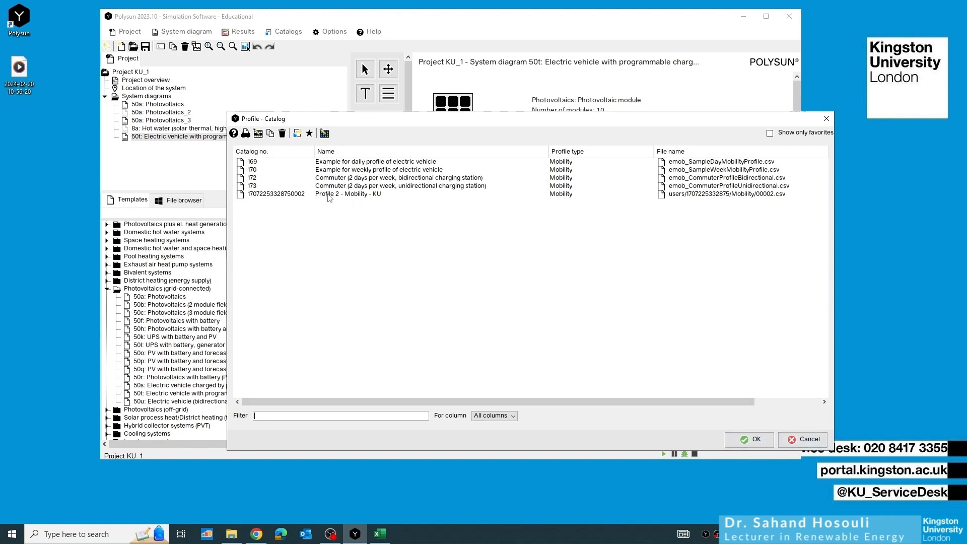
Step: Assign Profile 2 - Mobility - KU as the electric vehicle's mobility profile and accept the battery settings
{"action": "left_click", "coordinate": [328, 198]}
{"action": "left_click", "coordinate": [749, 439]}
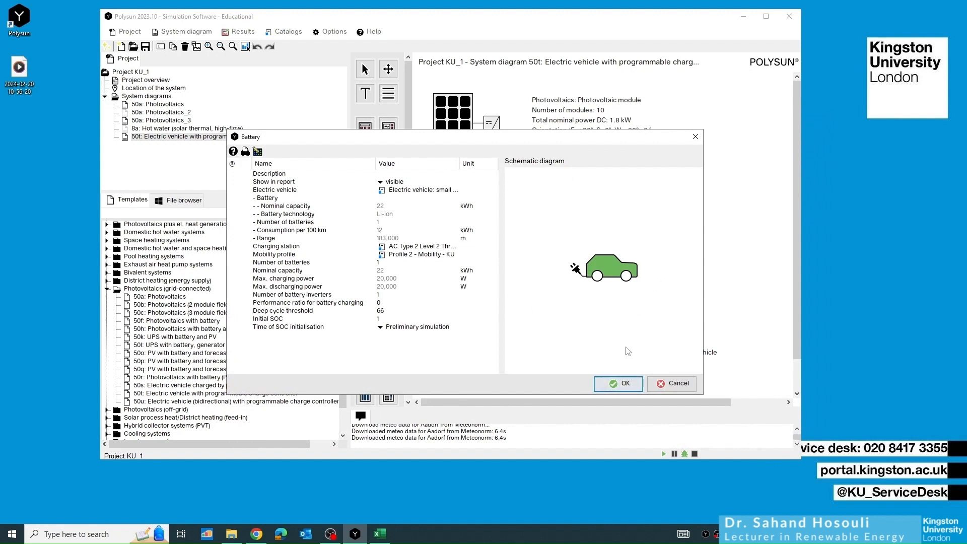
{"action": "left_click", "coordinate": [622, 383]}
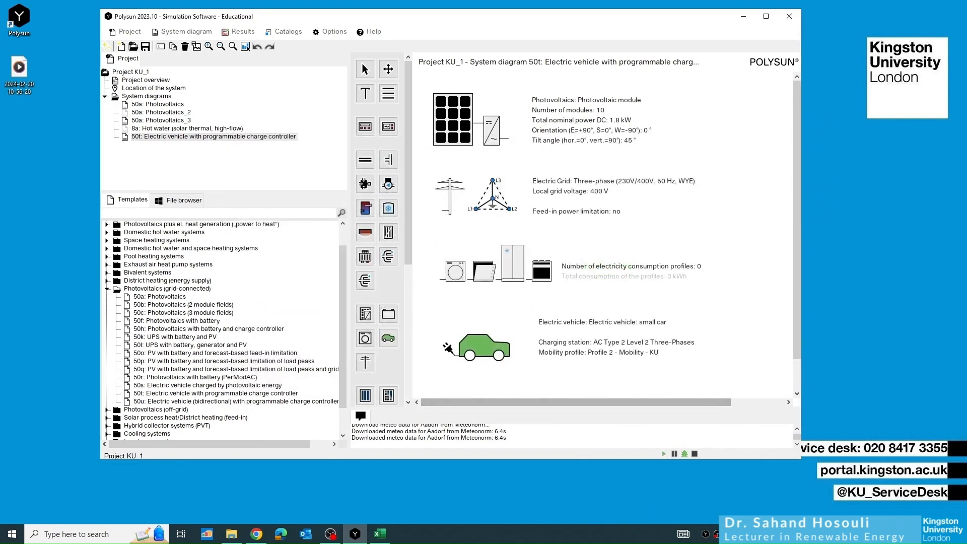